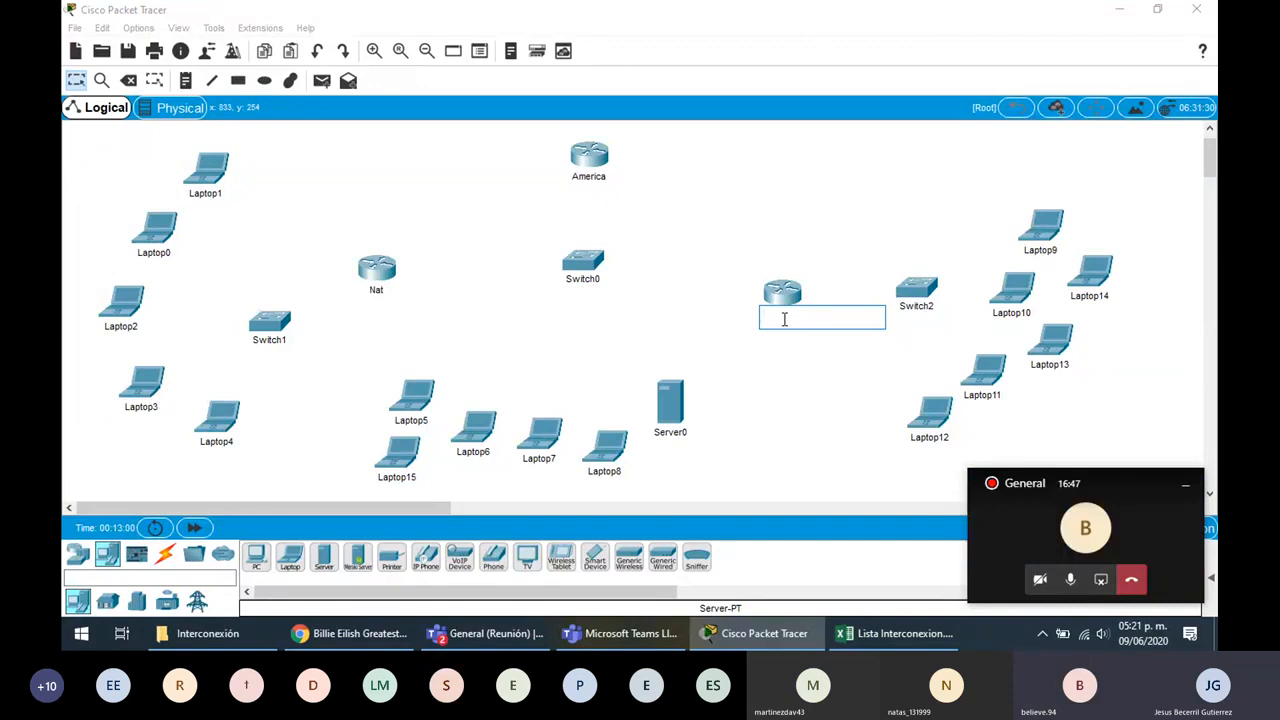
- Label the unnamed router beside Switch2 as Renteria
text(Renteria)
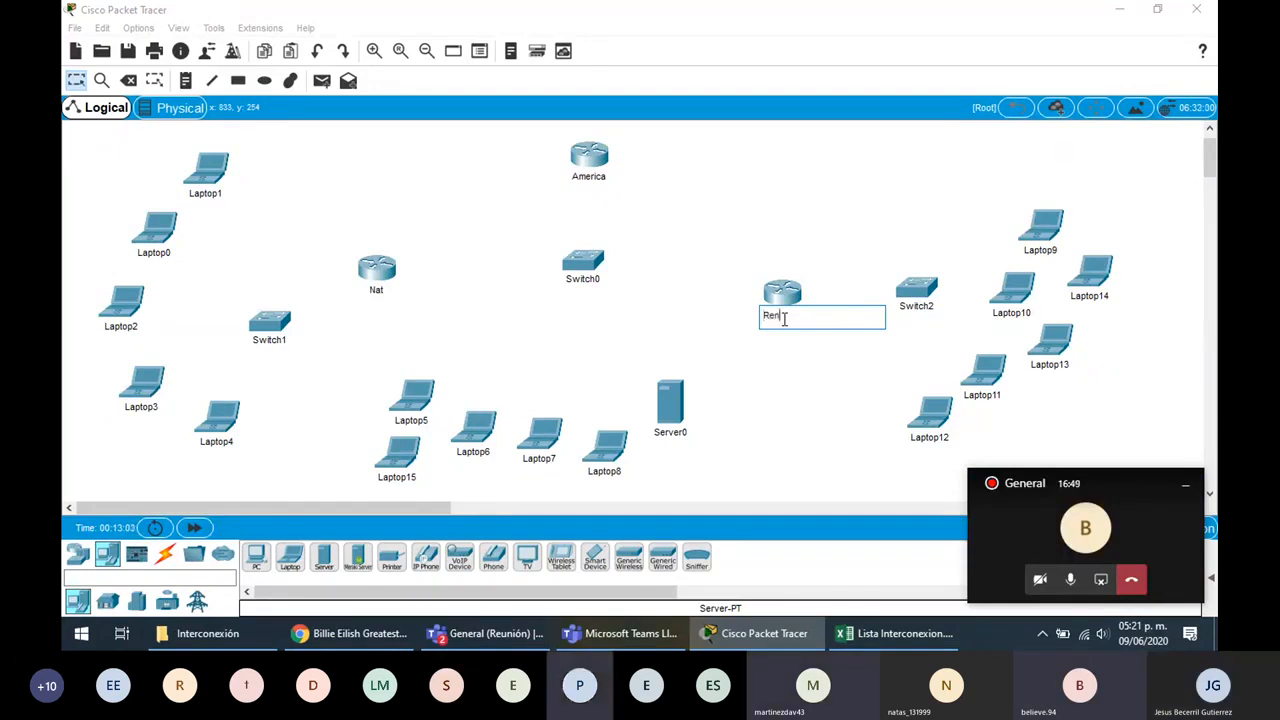
click(797, 395)
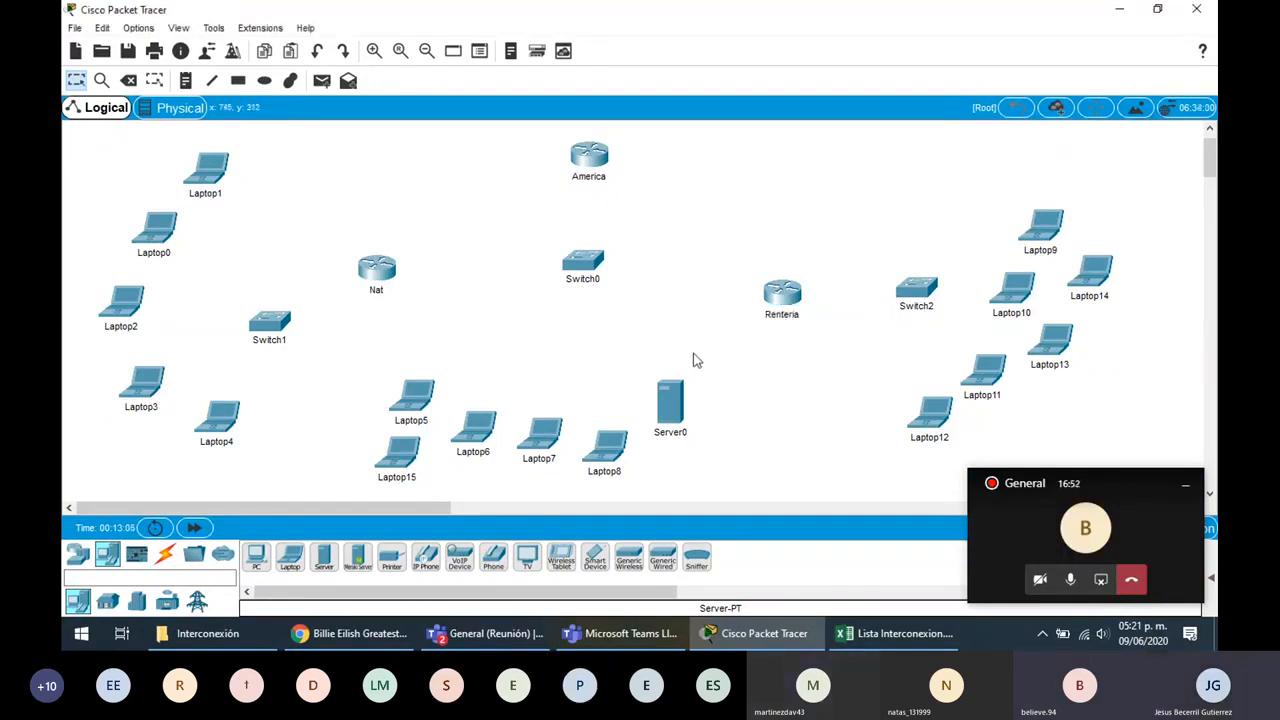
- Connect router Nat's Serial0/0/0 to router America's Serial0/0/0 with a Serial DCE cable starting at Nat
click(165, 553)
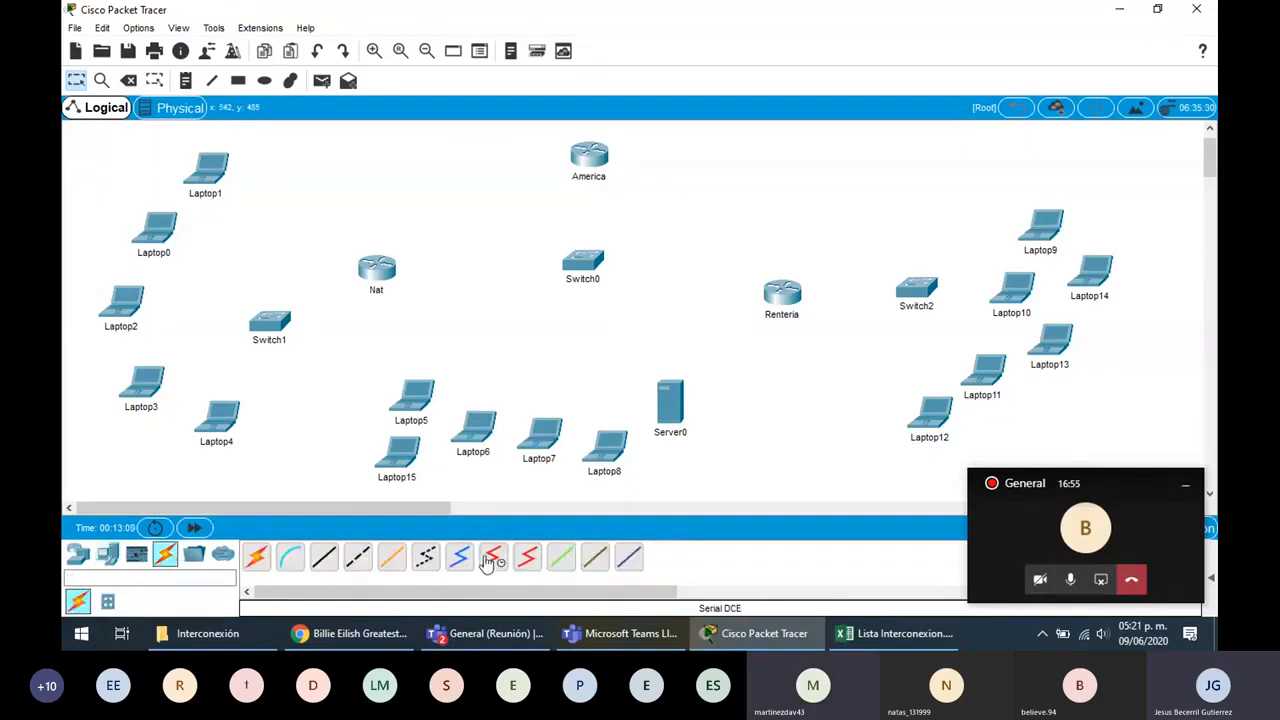
click(493, 556)
click(375, 268)
click(420, 341)
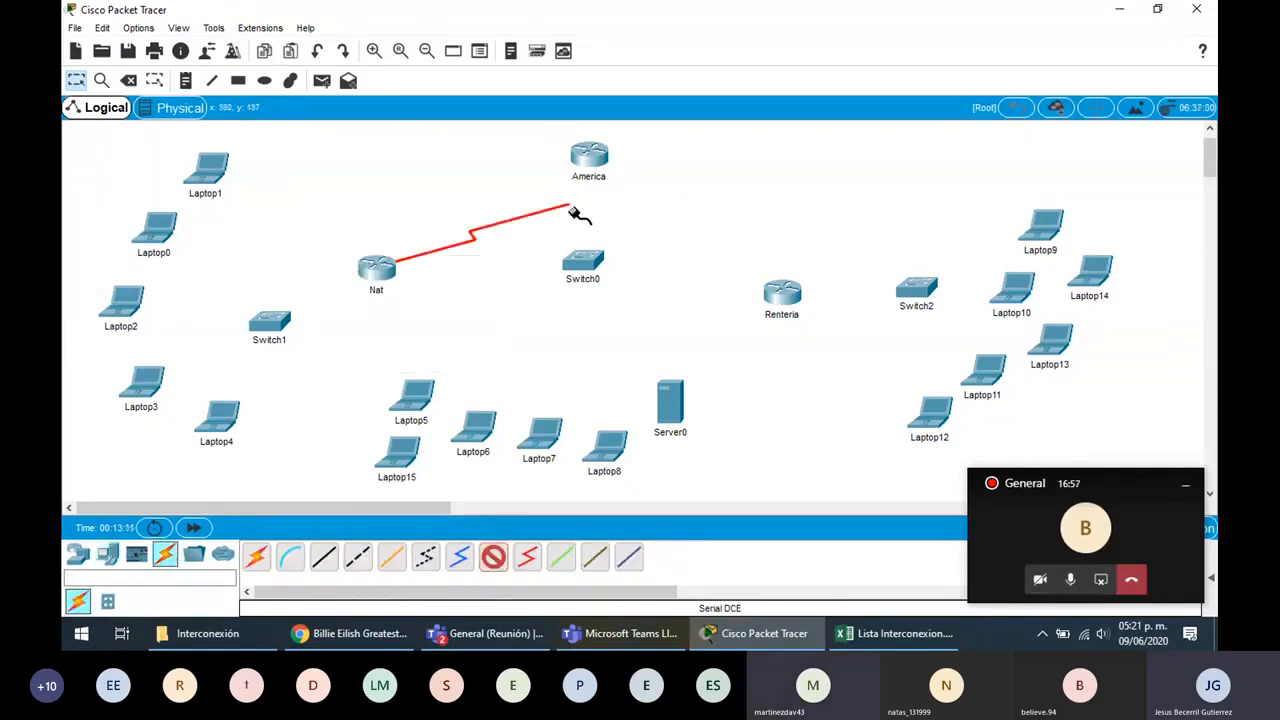
click(597, 151)
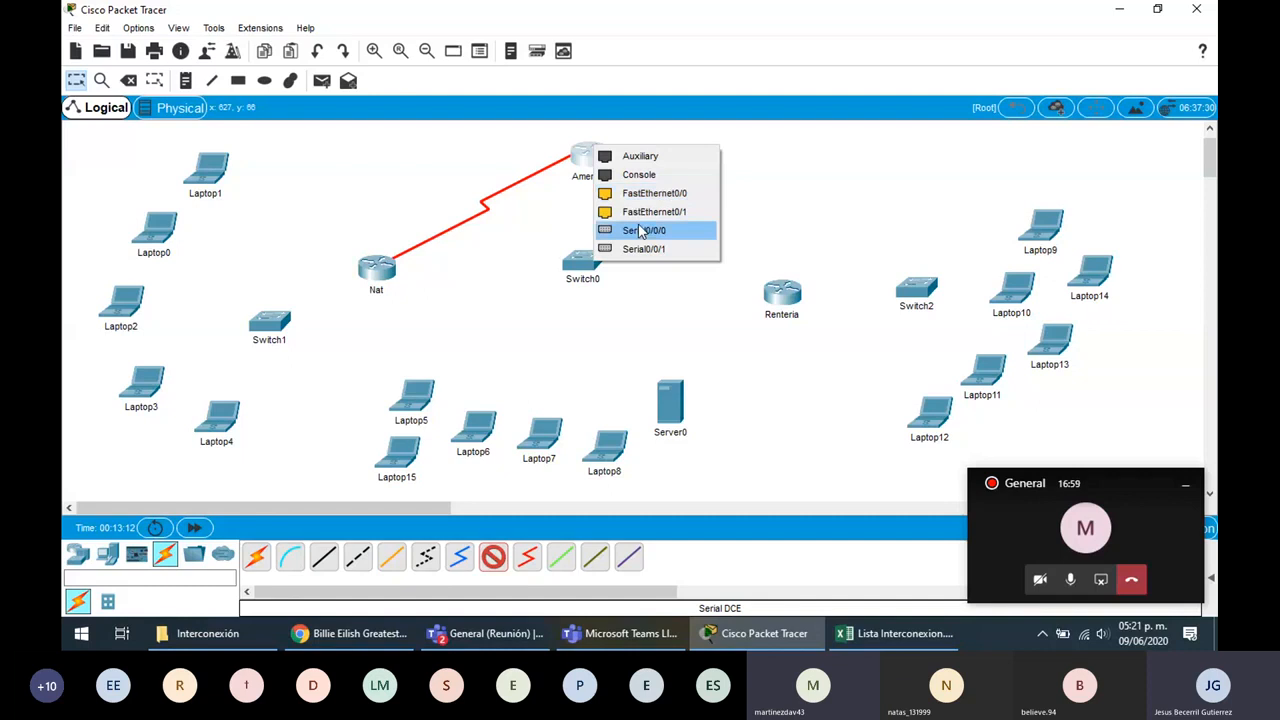
click(643, 231)
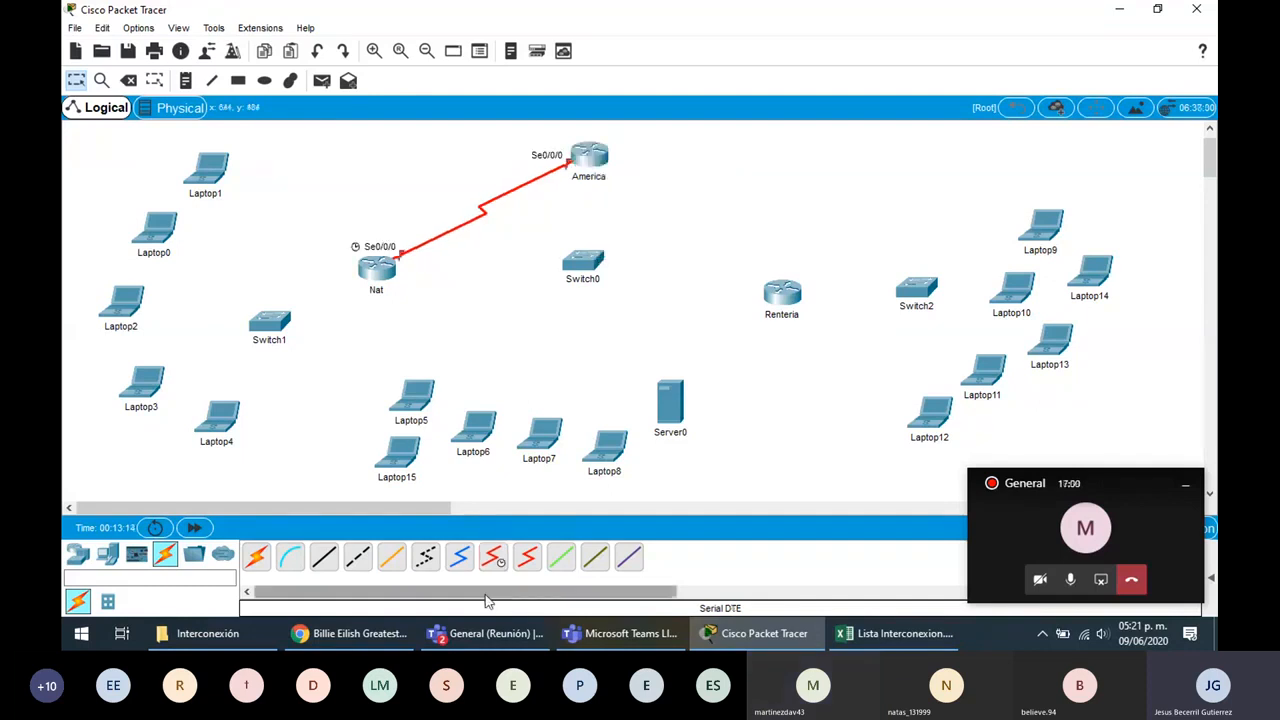
- Connect router America's Serial0/0/1 to router Renteria's Serial0/0/1 with a Serial DCE cable starting at America
click(493, 557)
click(590, 155)
click(640, 229)
click(782, 292)
click(820, 400)
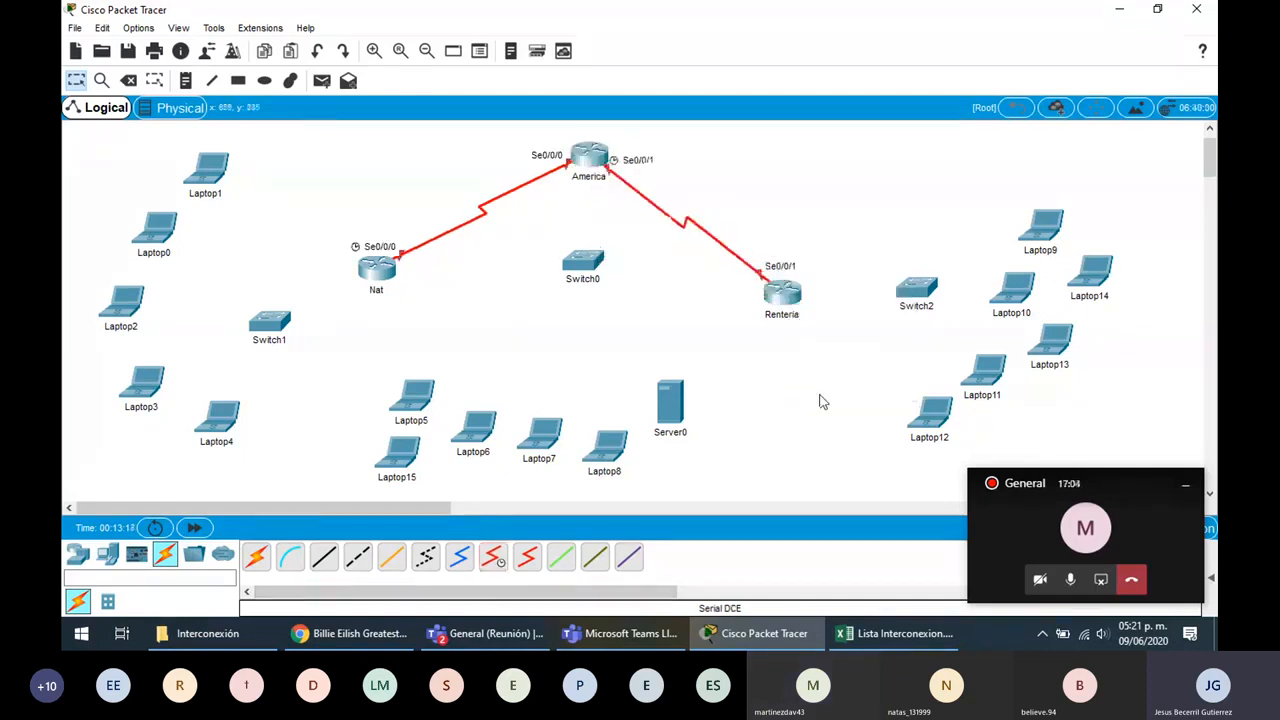
- Link router Nat's FastEthernet0/0 to Switch1's FastEthernet0/9 with a Copper Straight-Through cable
click(323, 557)
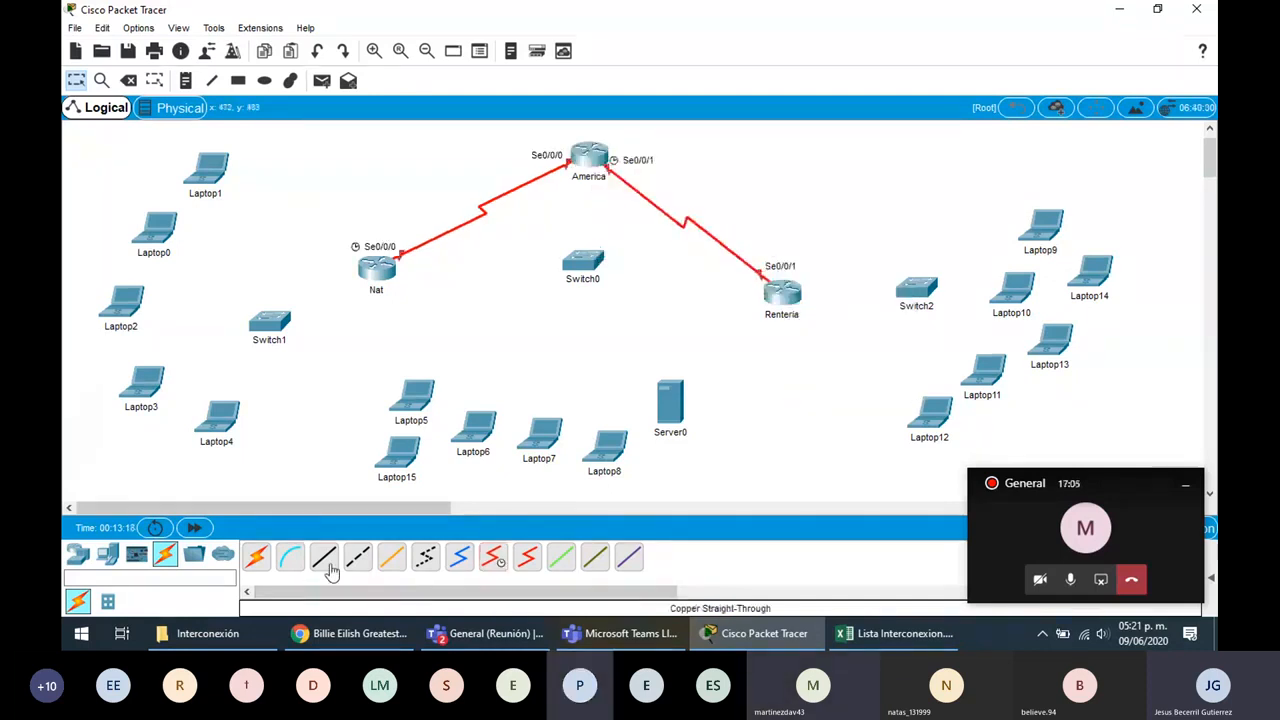
click(385, 275)
click(430, 393)
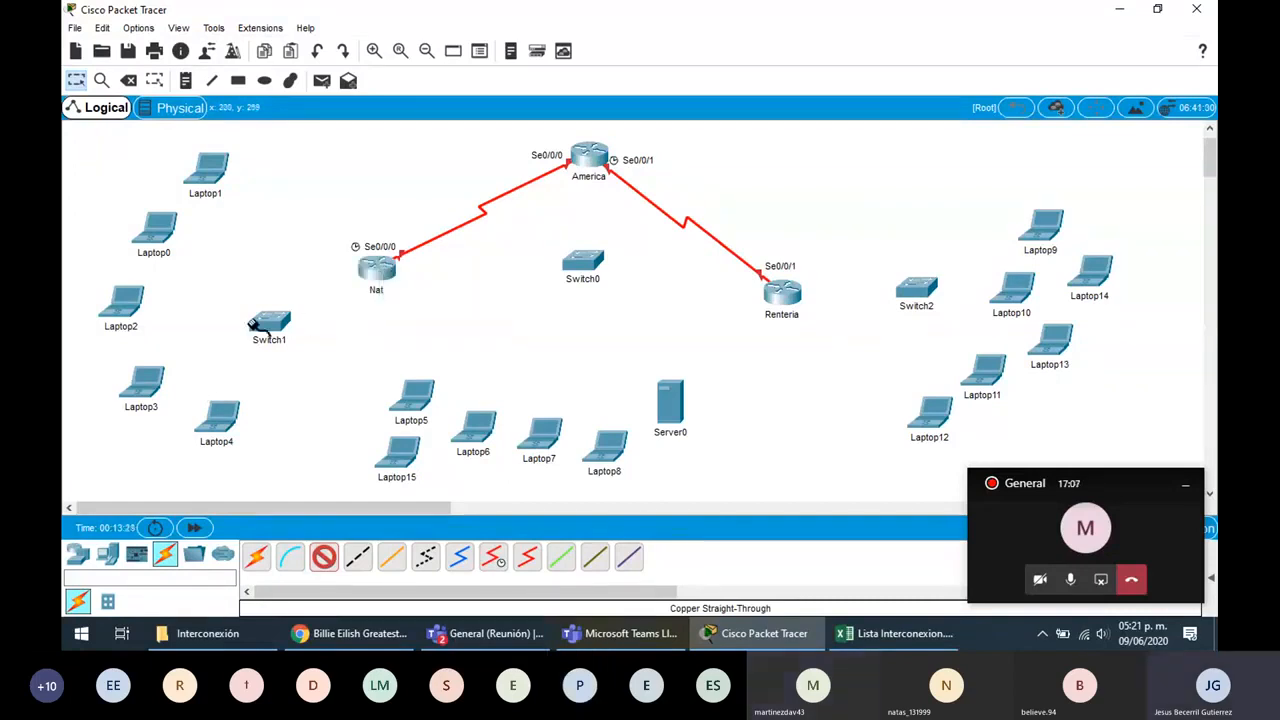
click(260, 322)
click(330, 309)
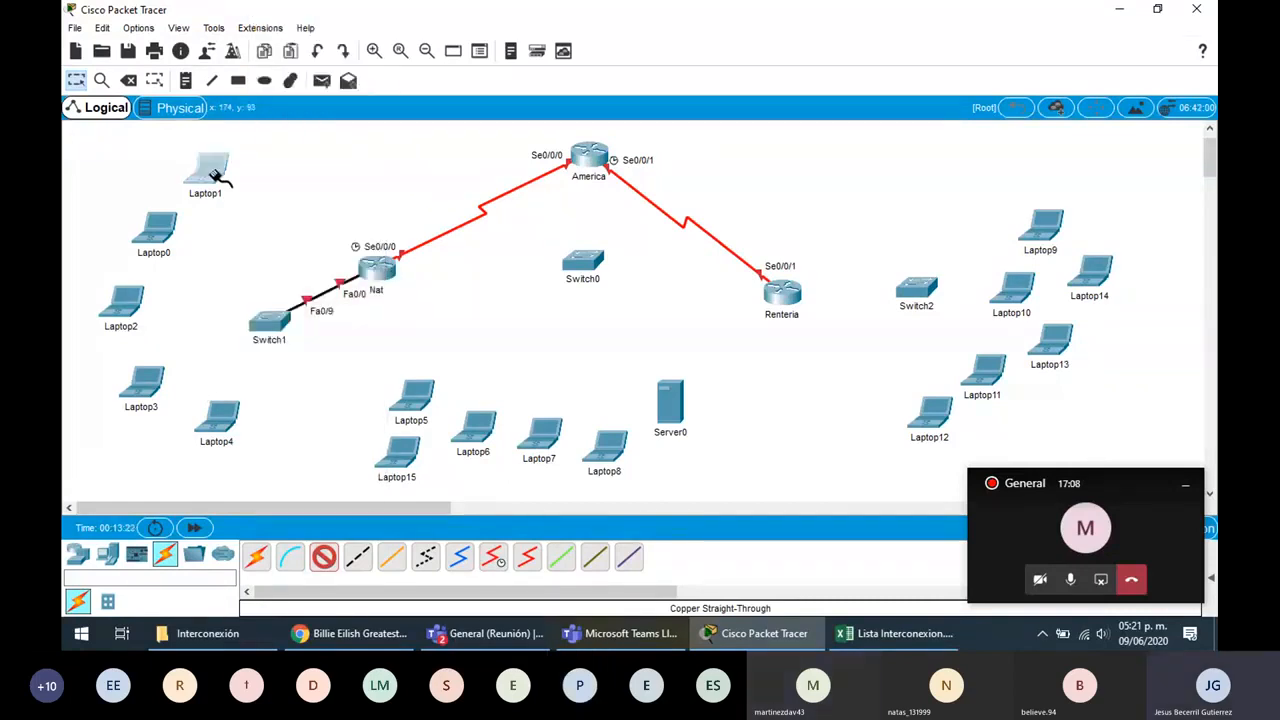
- Wire Laptop1 to Switch1's FastEthernet0/17 and Laptop0 to FastEthernet0/18 with Copper Straight-Through cables
click(282, 330)
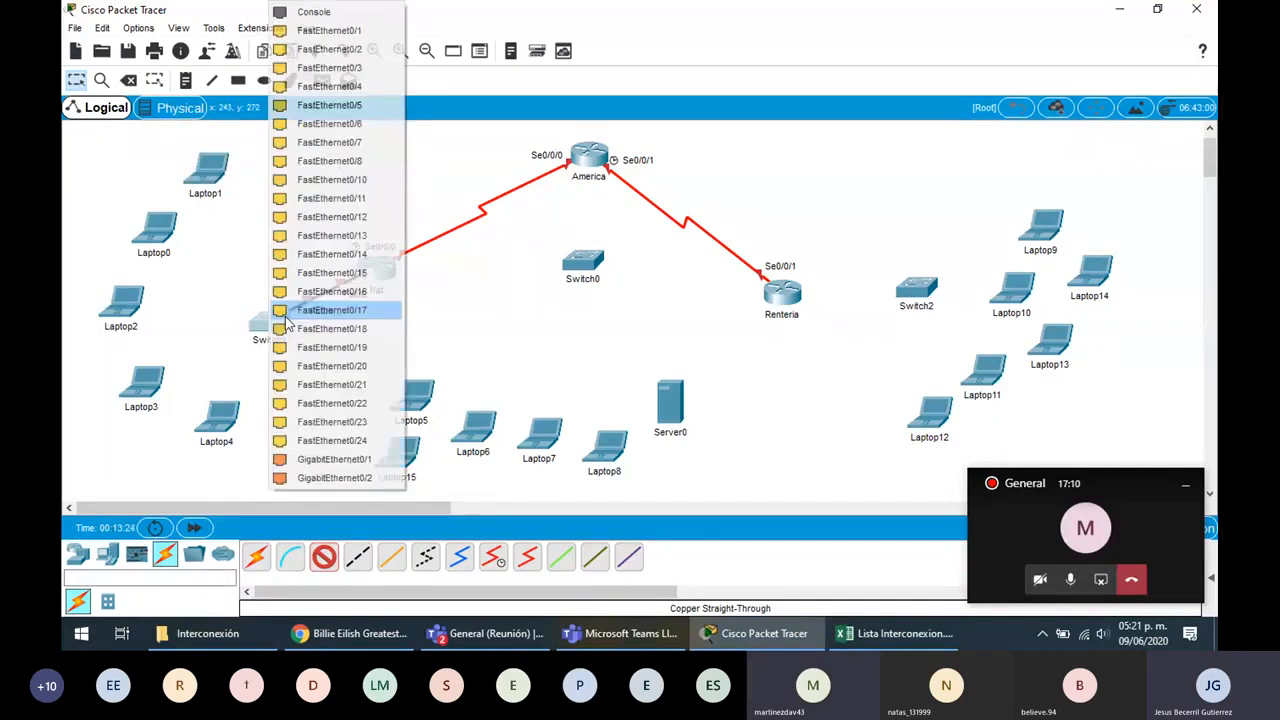
click(300, 316)
click(290, 322)
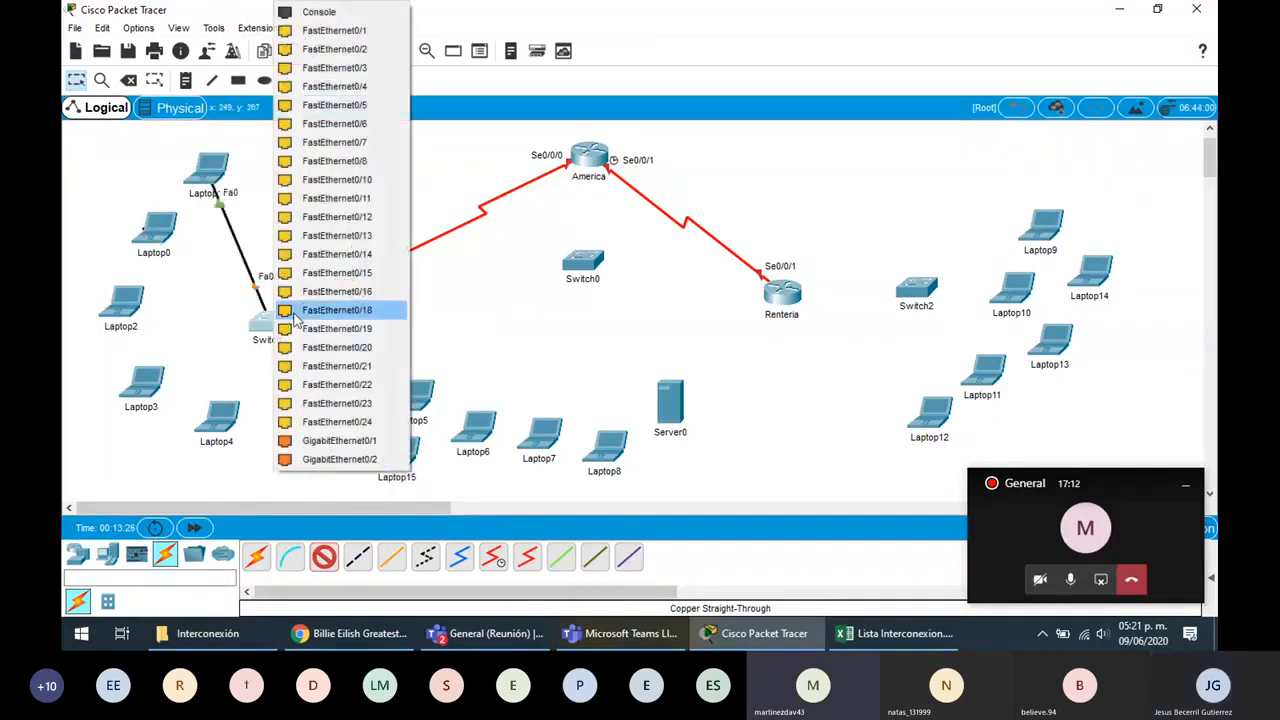
click(357, 309)
- Wire Laptop2 to Switch1's FastEthernet0/19 and Laptop3 to FastEthernet0/16, using each laptop's FastEthernet0 port
click(152, 240)
click(188, 367)
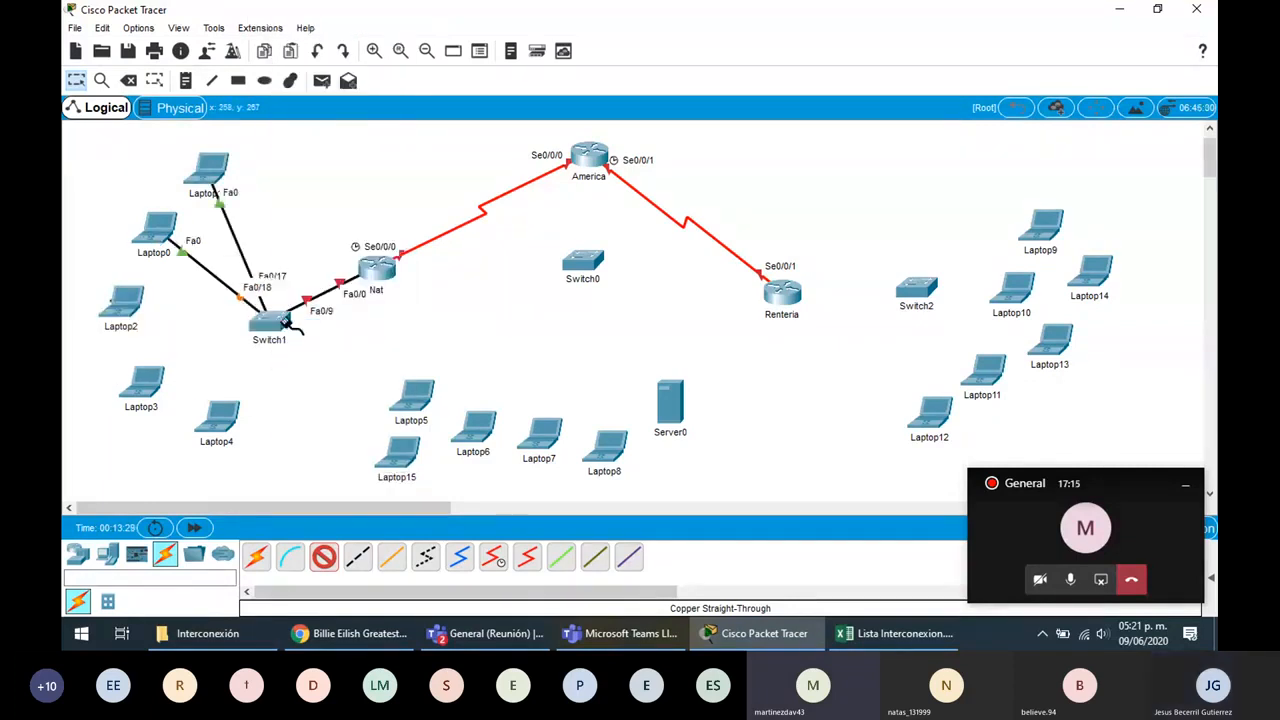
click(288, 326)
click(360, 309)
click(142, 381)
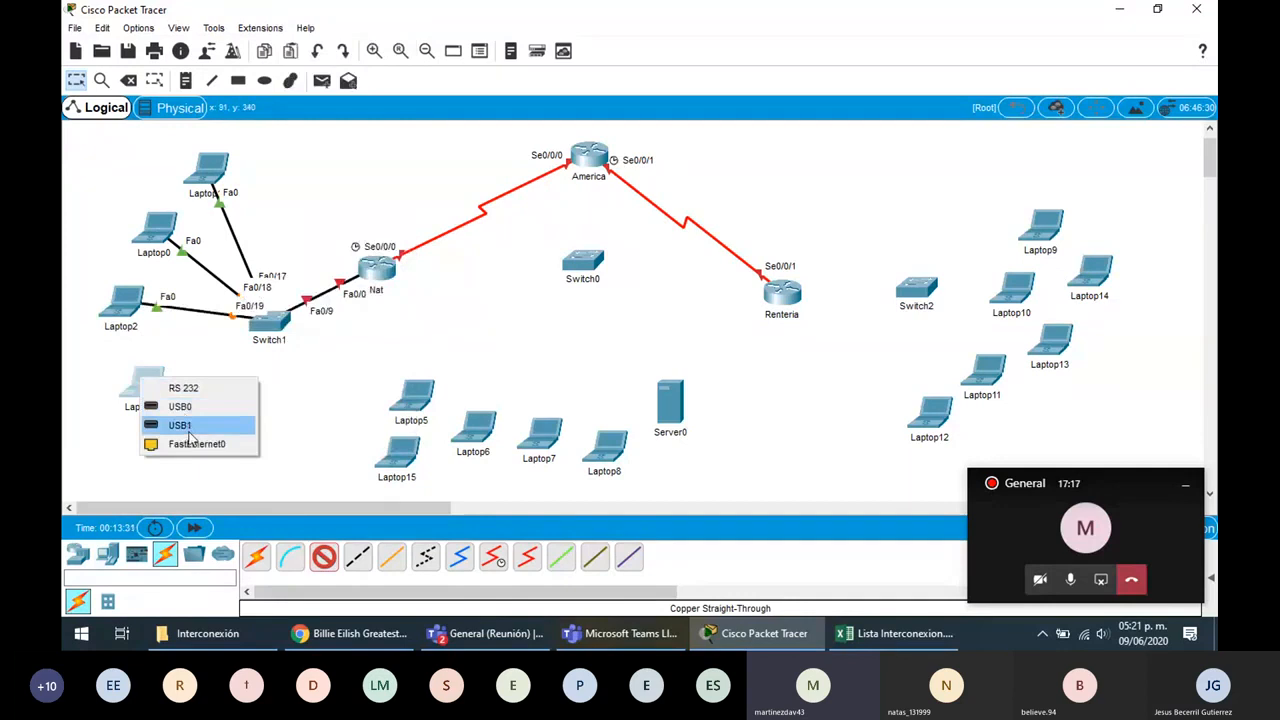
click(196, 443)
click(270, 322)
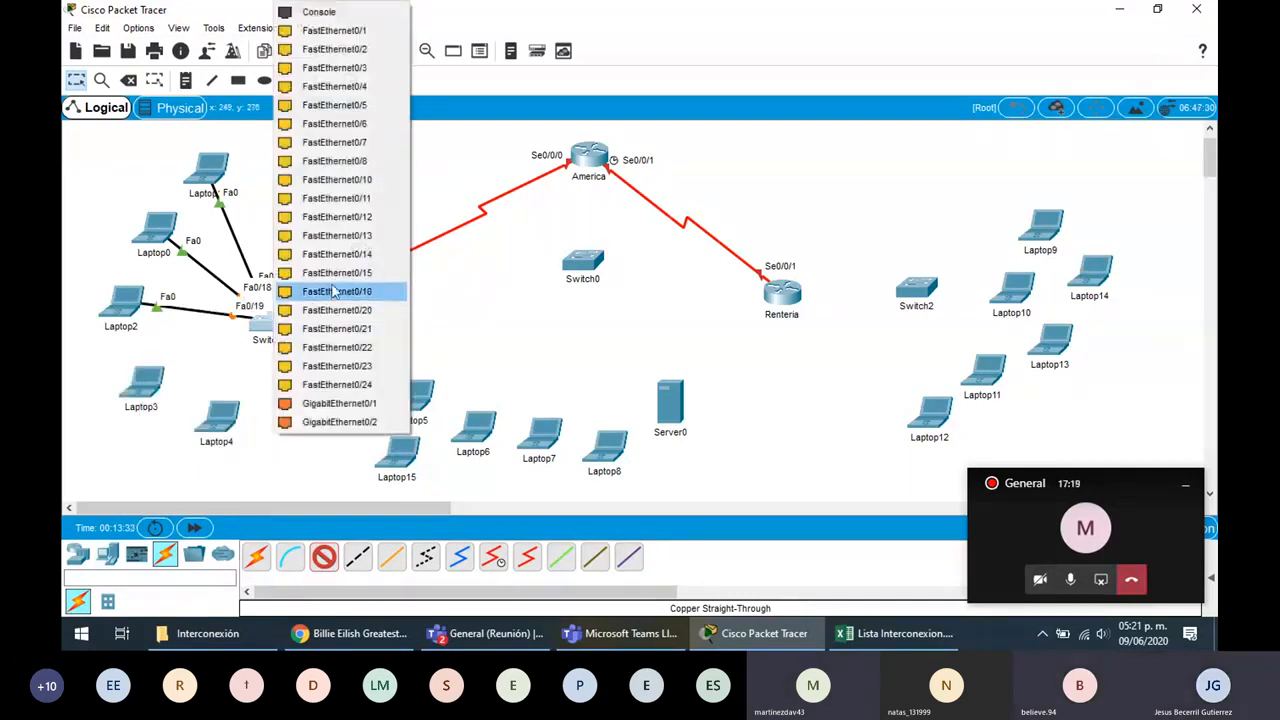
click(318, 318)
- Wire Laptop4's FastEthernet0 to Switch1's FastEthernet0/23 with a Copper Straight-Through cable
click(222, 420)
click(279, 485)
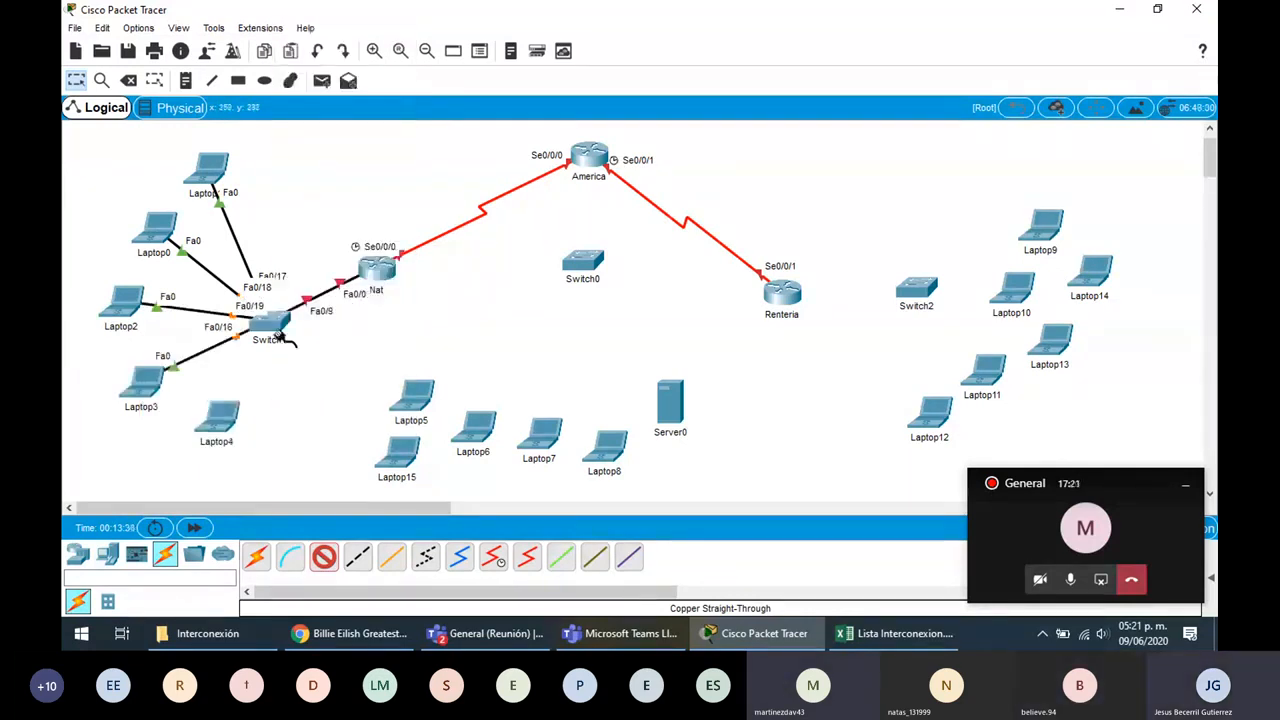
click(276, 332)
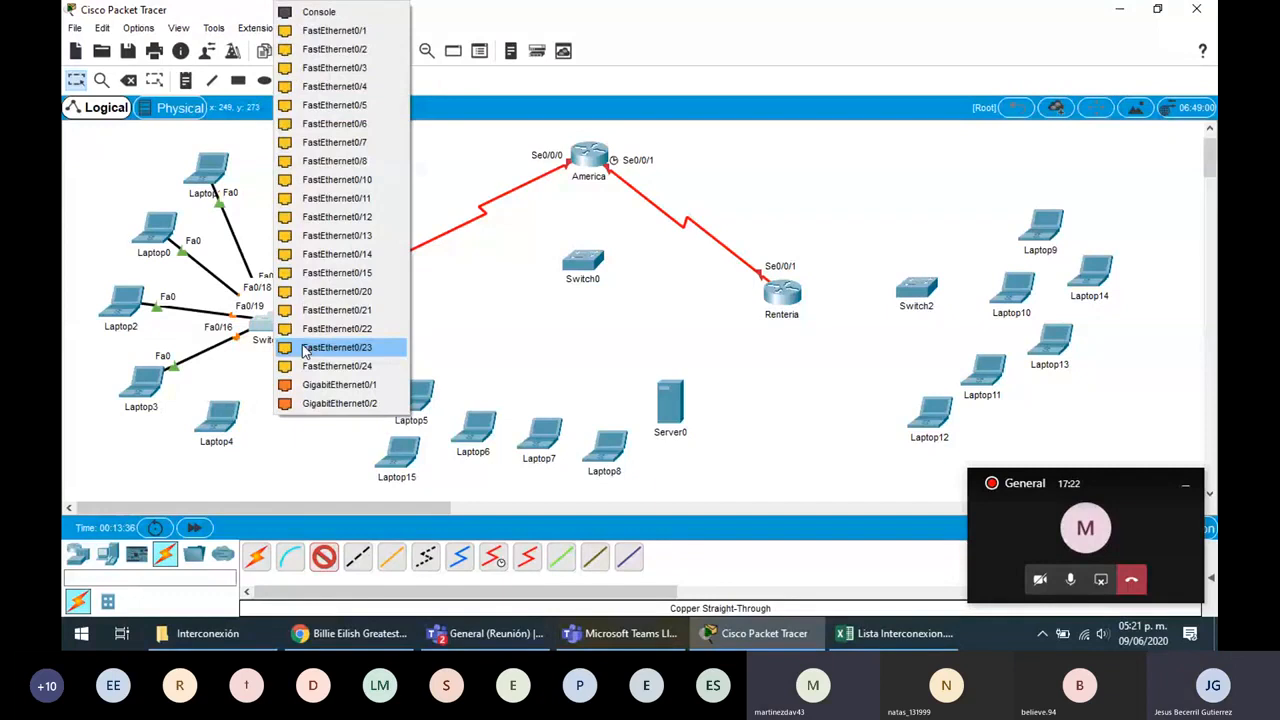
click(299, 347)
- Wire Laptop5's FastEthernet0 to Switch0's FastEthernet0/14 with a Copper Straight-Through cable
click(414, 390)
click(467, 451)
click(582, 262)
click(630, 245)
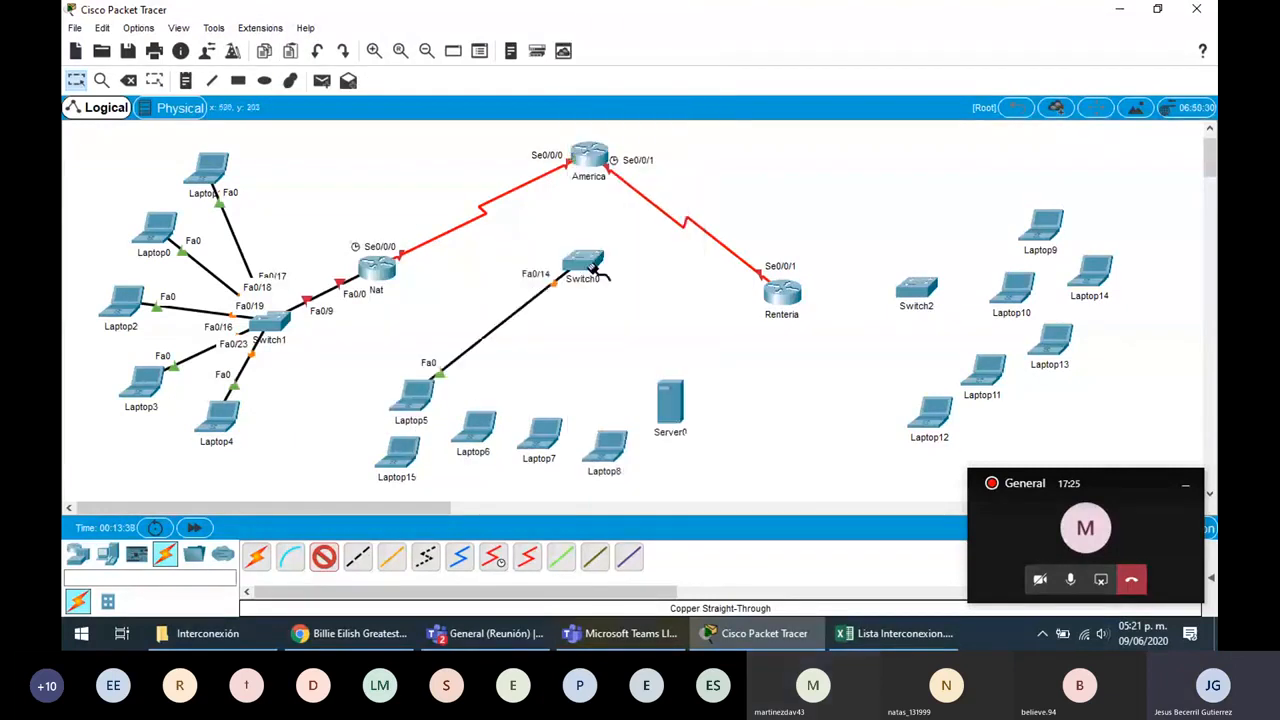
- Link Switch0's FastEthernet0/8 to router America's FastEthernet0/0 with a Copper Straight-Through cable
click(582, 262)
click(597, 157)
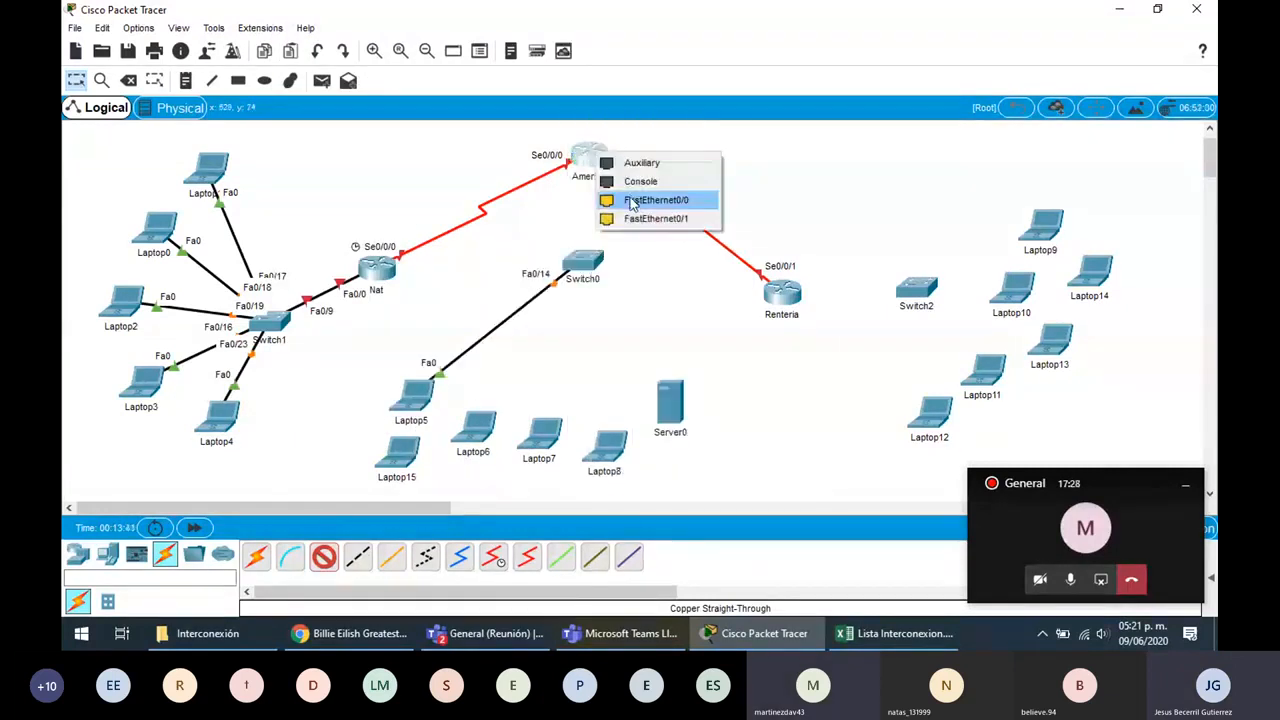
click(636, 200)
- Wire Laptop15 to Switch0's FastEthernet0/17 and Laptop6 to FastEthernet0/18, using each laptop's FastEthernet0 port
click(385, 459)
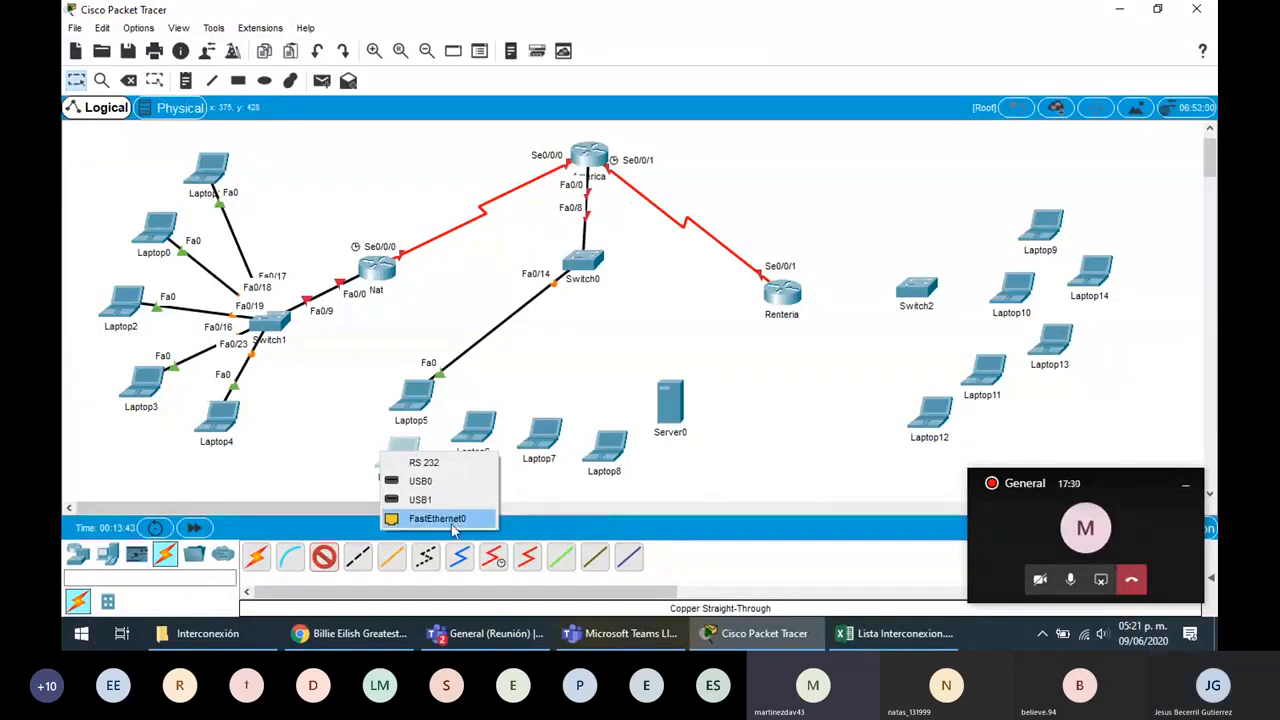
click(443, 517)
click(599, 279)
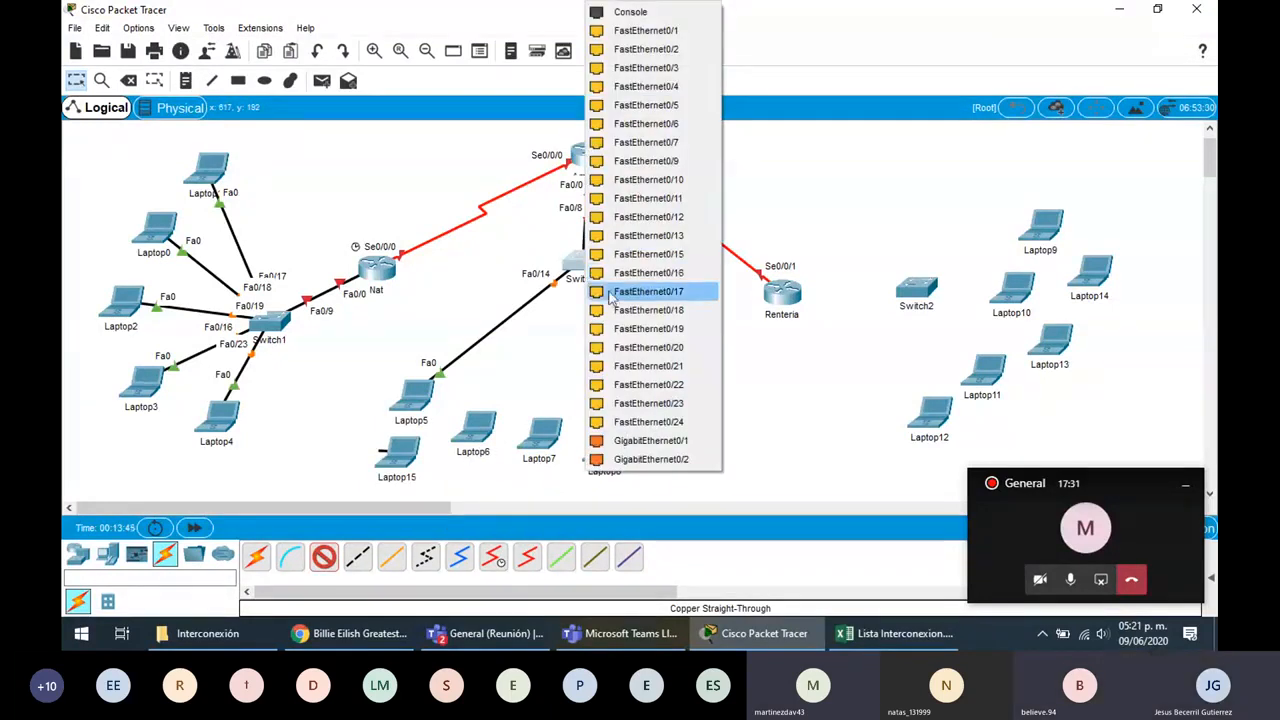
click(600, 291)
click(493, 422)
click(551, 480)
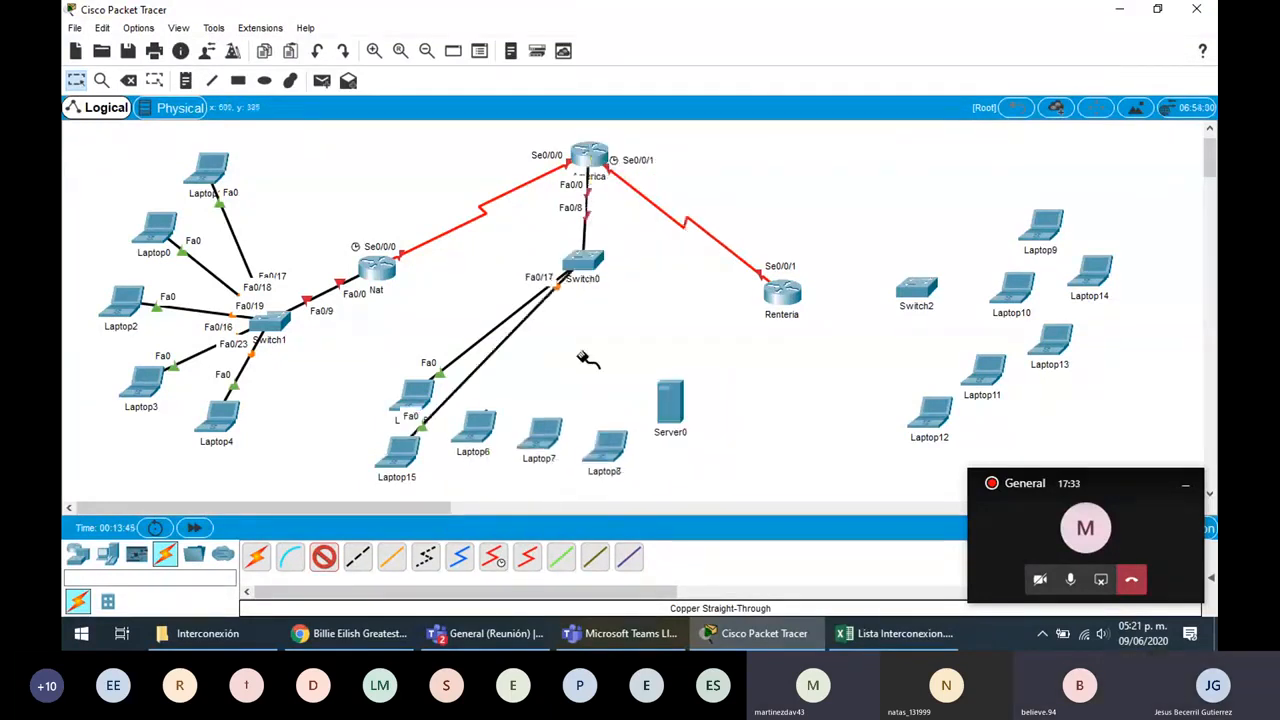
click(582, 280)
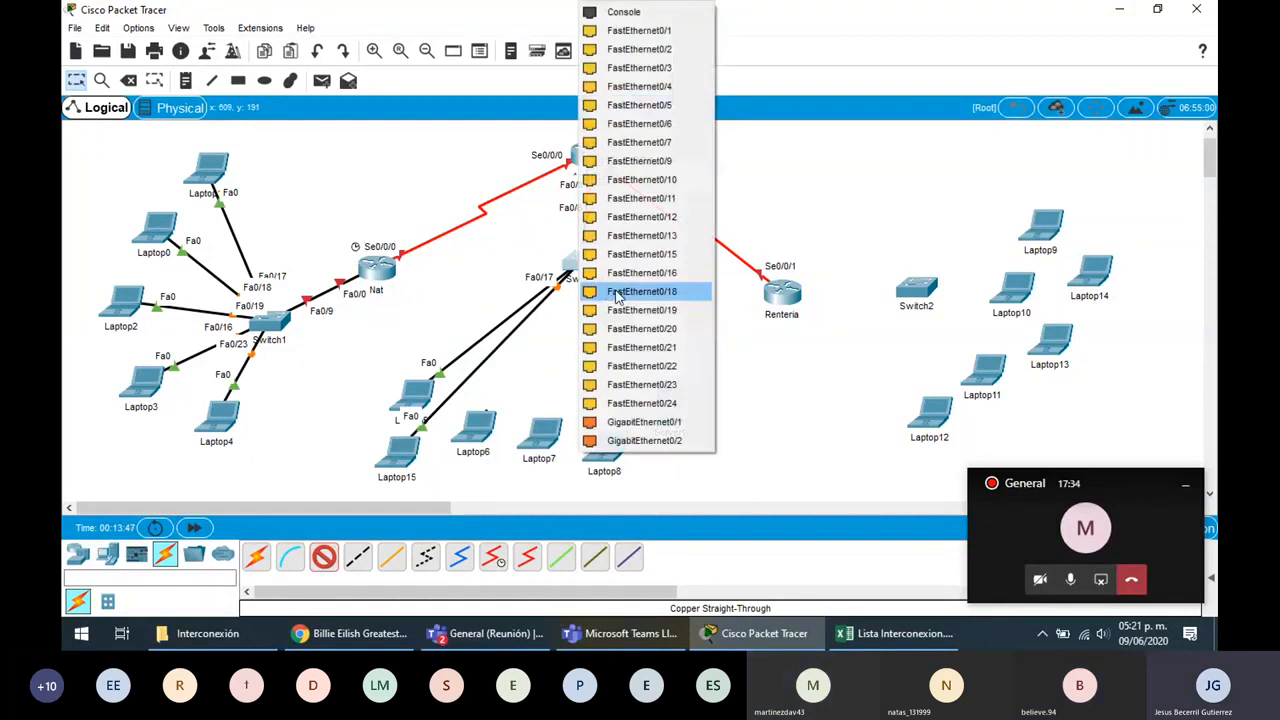
click(618, 292)
- Wire Laptop7 to Switch0's FastEthernet0/22 and Laptop8 to FastEthernet0/23, using each laptop's FastEthernet0 port
click(545, 442)
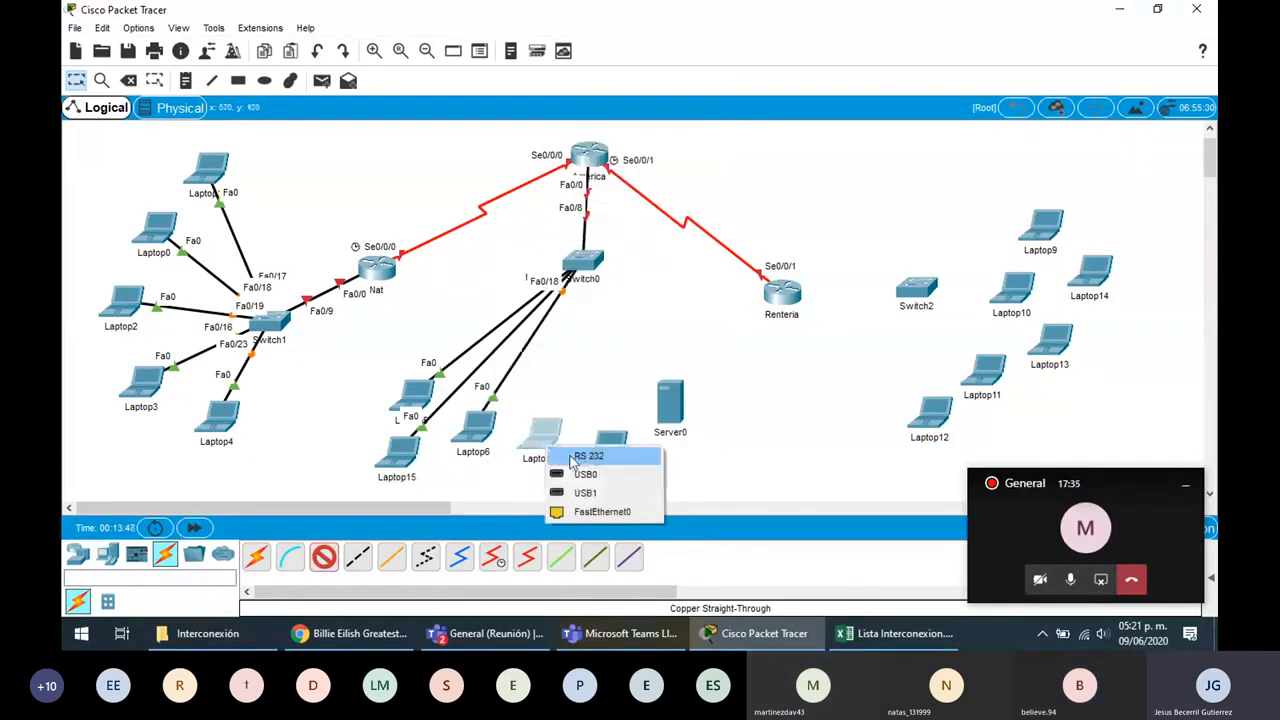
click(593, 512)
click(590, 265)
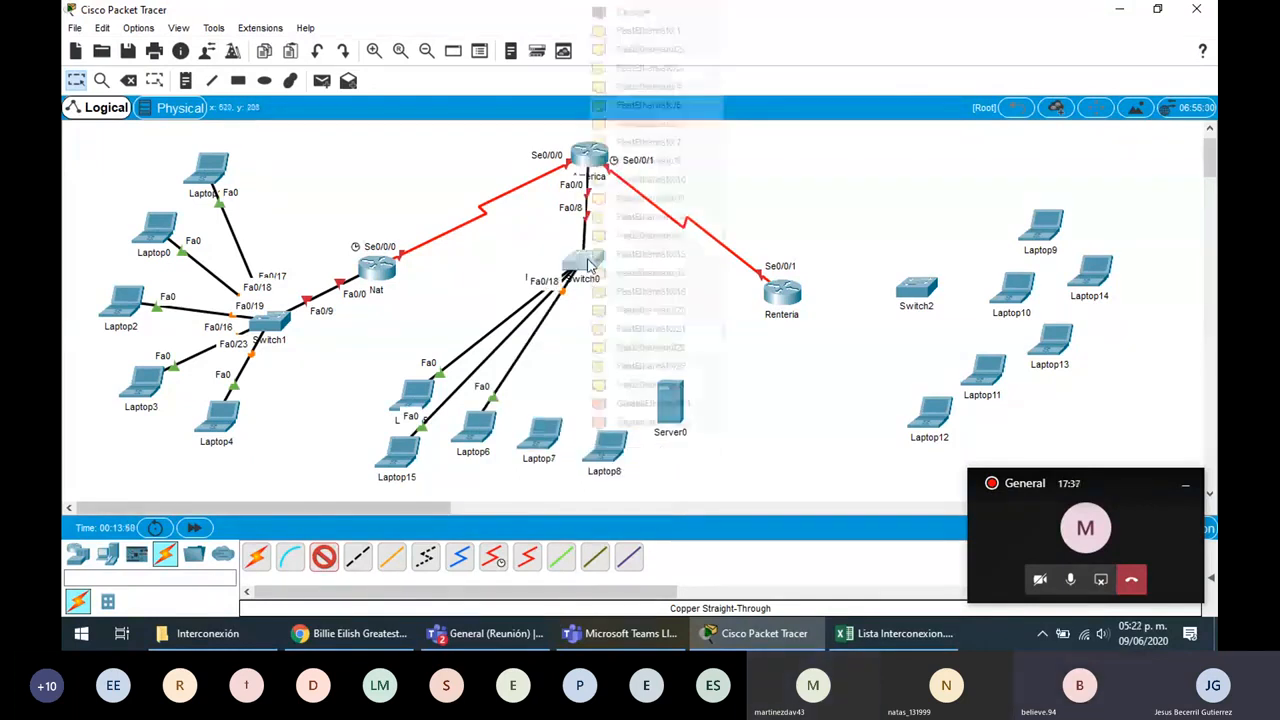
click(650, 334)
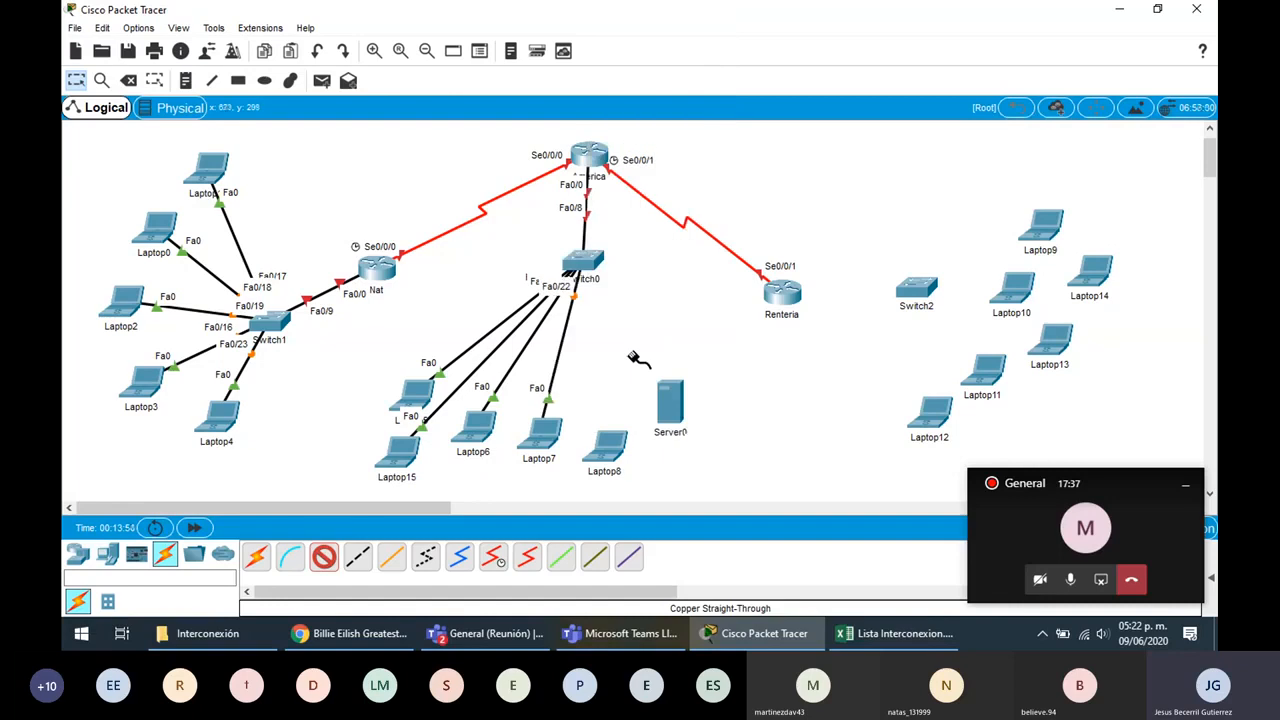
click(603, 442)
click(665, 500)
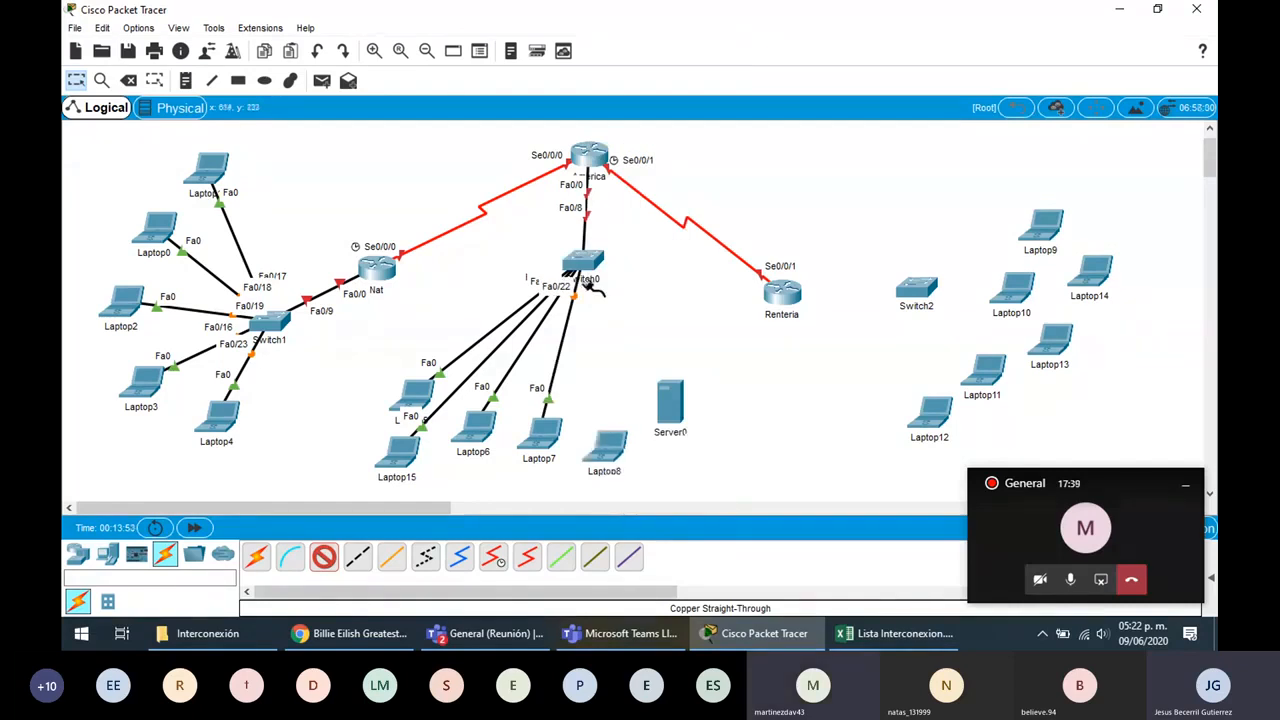
click(584, 263)
click(640, 318)
- Connect Switch0's FastEthernet0/21 to Server0's FastEthernet0 with a Copper Straight-Through cable
click(584, 263)
click(712, 436)
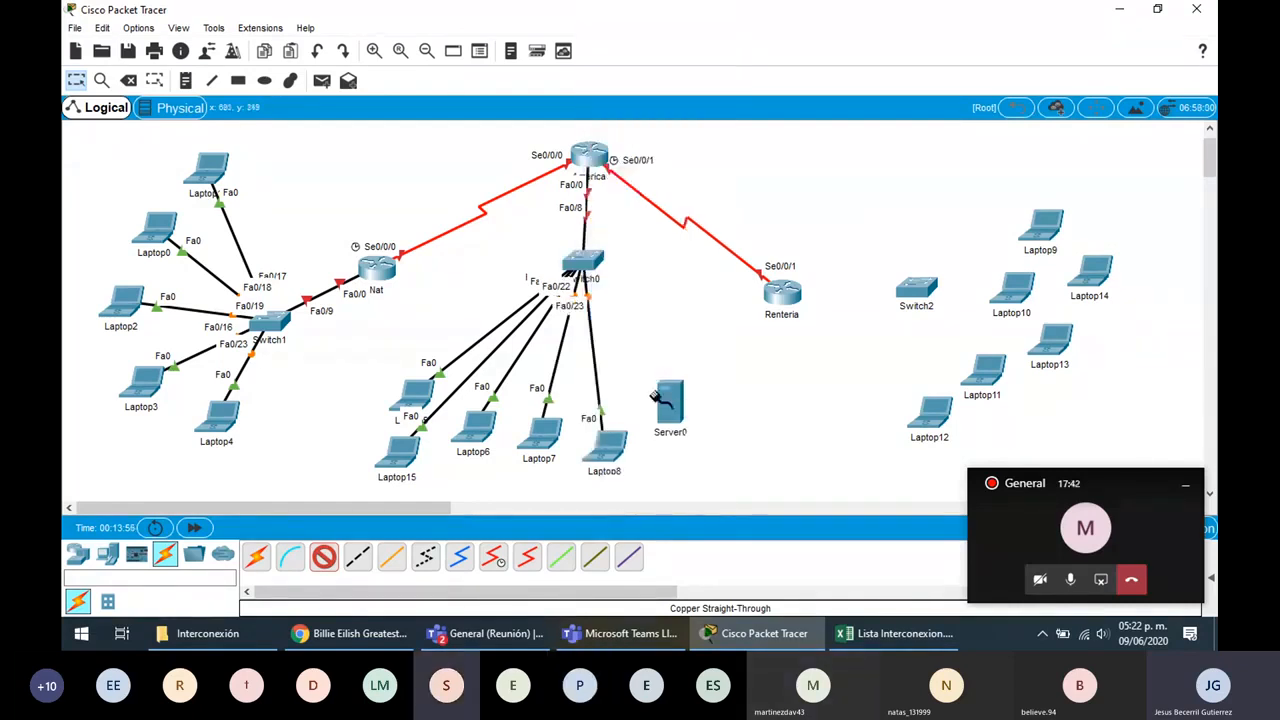
click(670, 405)
click(700, 421)
- Link router Renteria's FastEthernet0/0 to Switch2's FastEthernet0/15 with a Copper Straight-Through cable
click(793, 292)
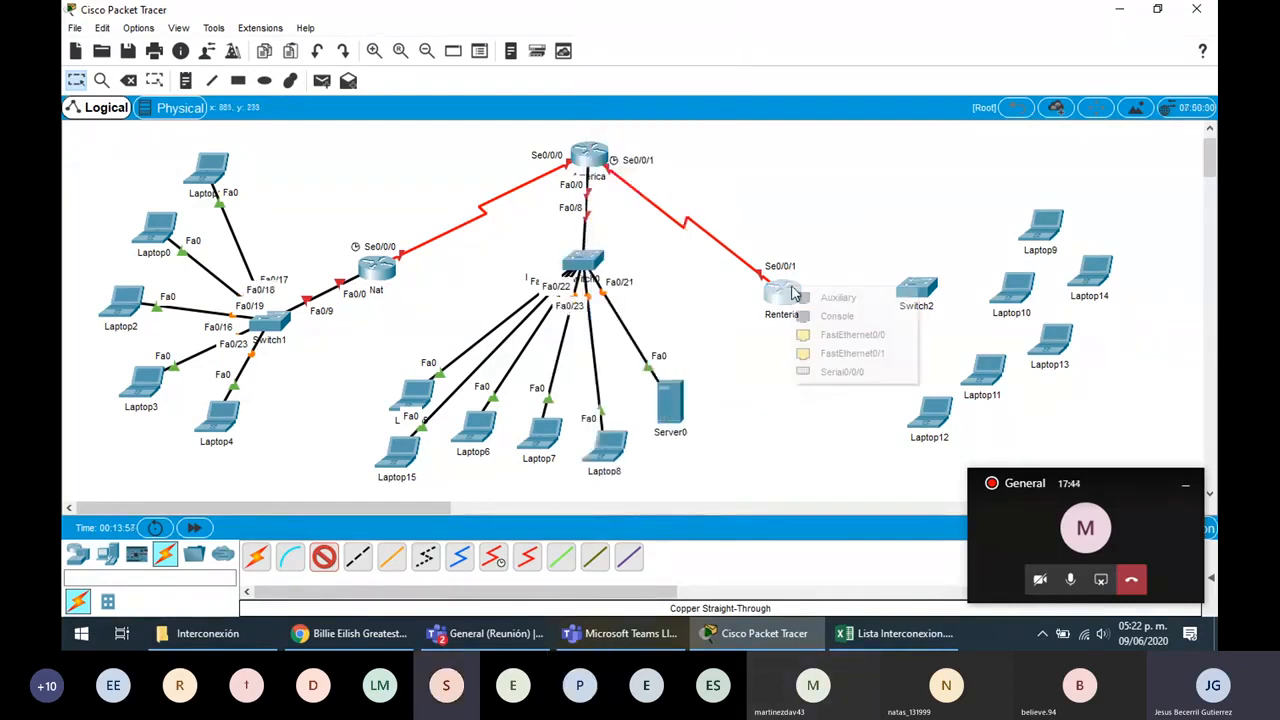
click(900, 334)
click(916, 290)
click(929, 292)
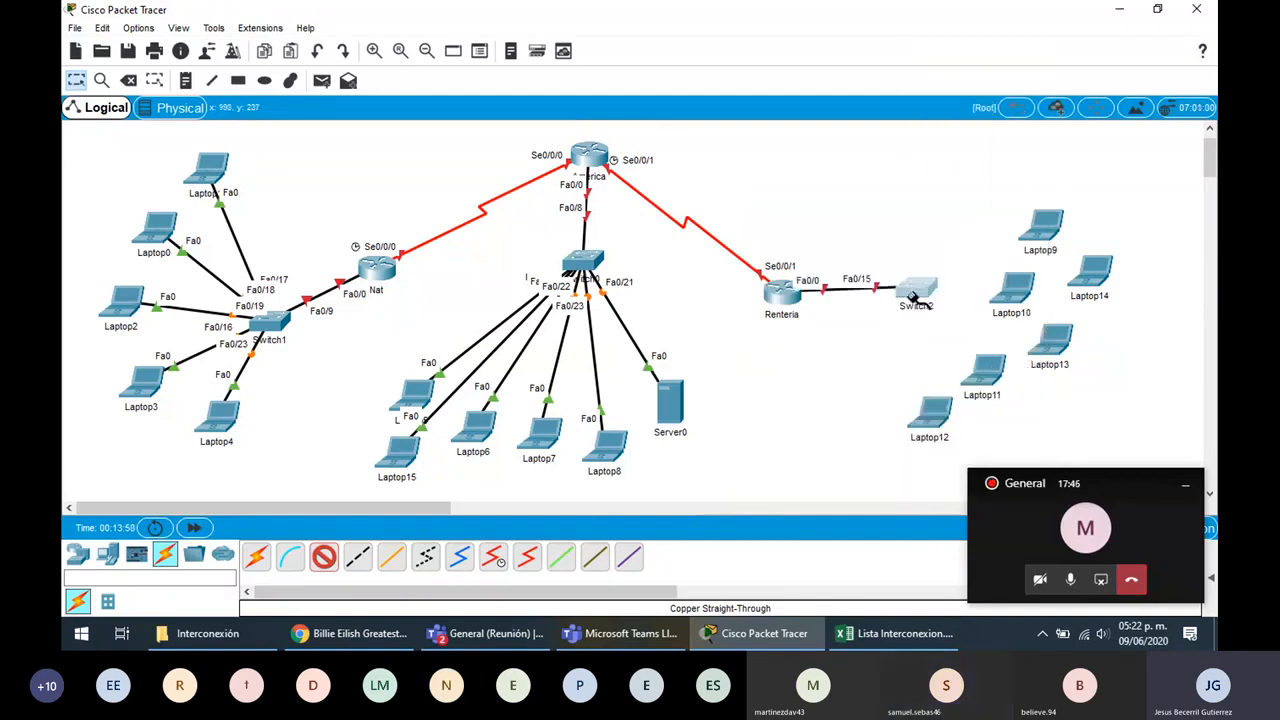
- Wire Laptop9 to Switch2's FastEthernet0/16 and Laptop14 to FastEthernet0/17, using each laptop's FastEthernet0 port
click(1050, 233)
click(1078, 289)
click(918, 290)
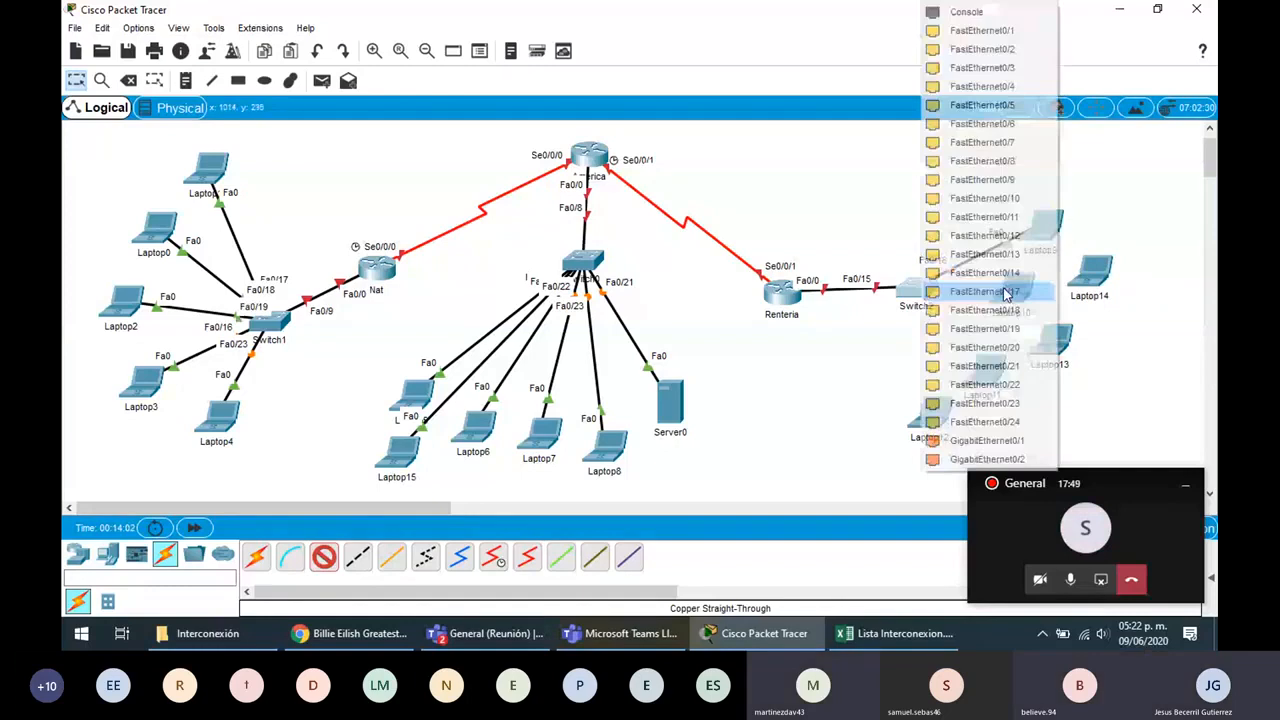
click(1006, 292)
click(1082, 277)
click(1122, 340)
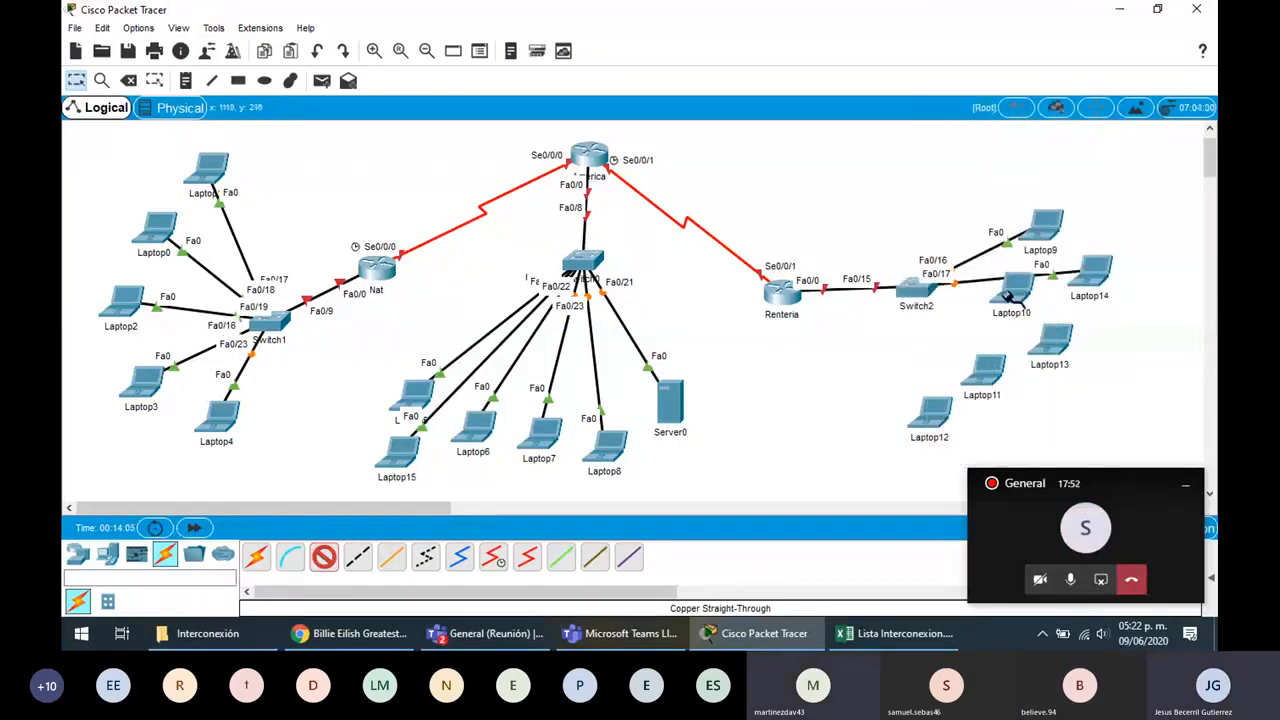
- Wire Laptop10 to a free FastEthernet port on Switch2 and Laptop13 to Switch2's FastEthernet0/21
click(1010, 293)
click(1095, 350)
click(1053, 355)
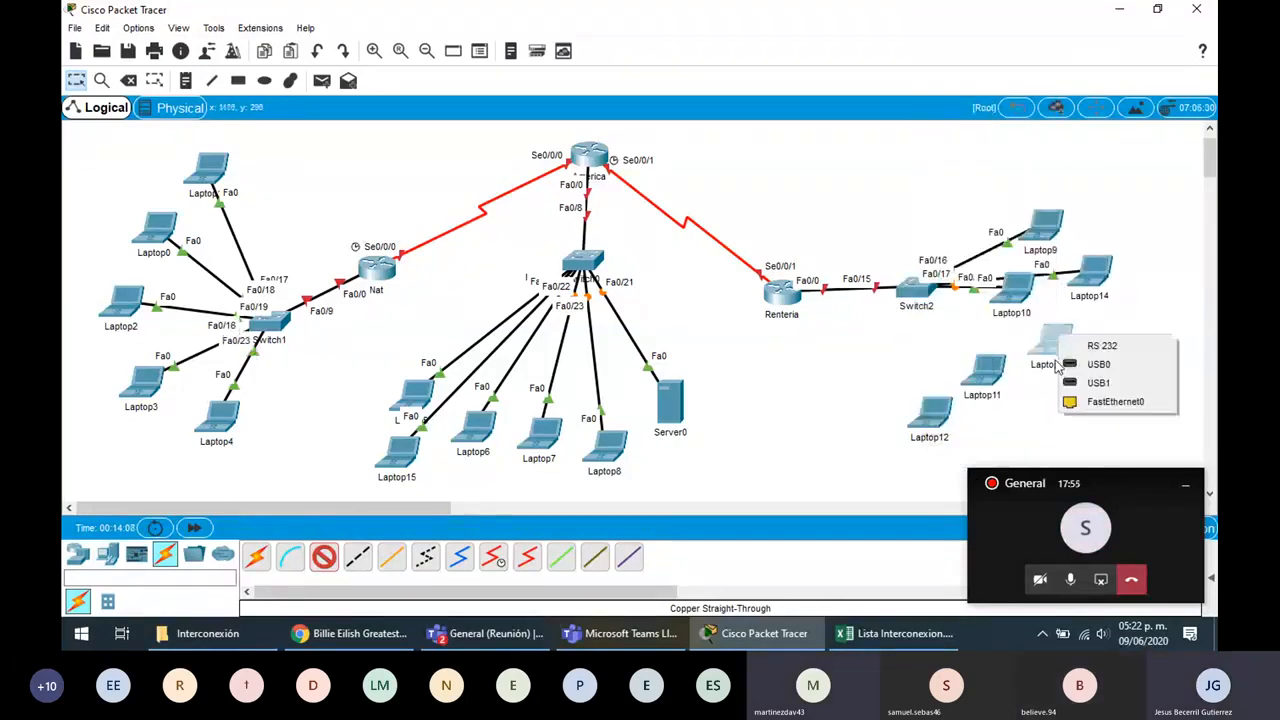
click(1115, 401)
click(918, 290)
click(1000, 300)
- Wire Laptop11's FastEthernet0 to Switch2's FastEthernet0/22 with a Copper Straight-Through cable
click(985, 372)
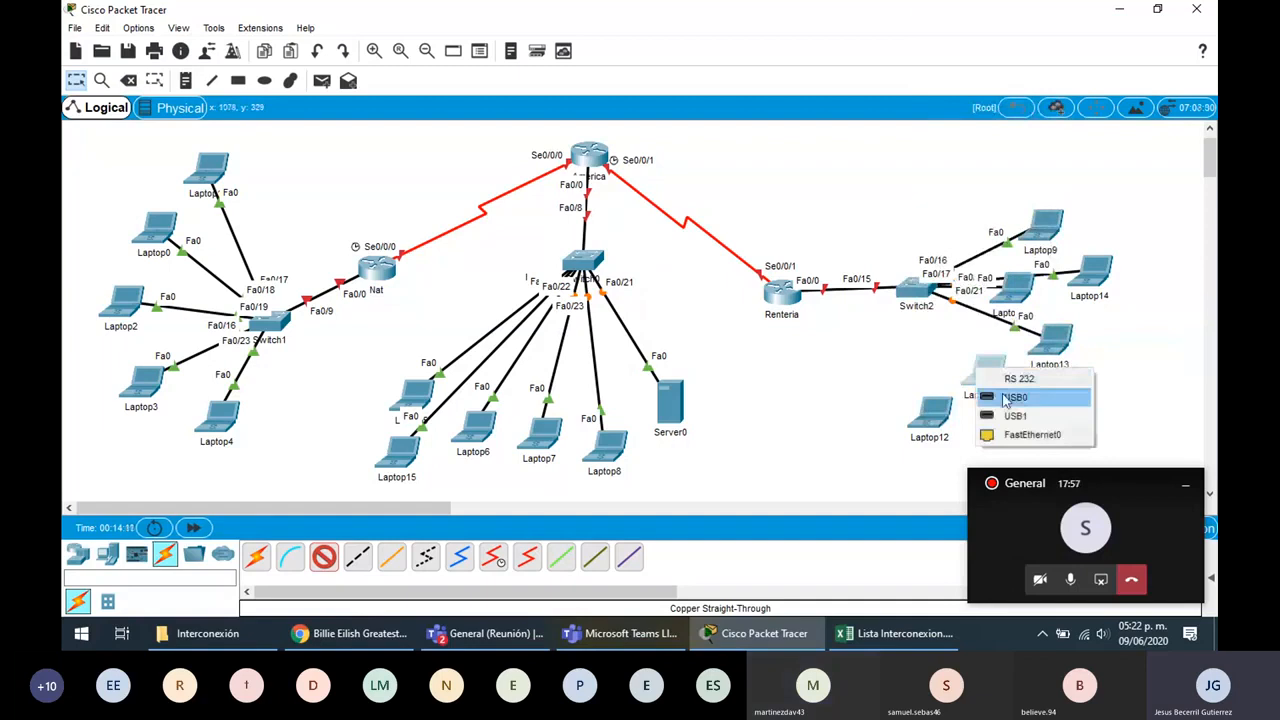
click(1030, 434)
click(915, 288)
click(920, 349)
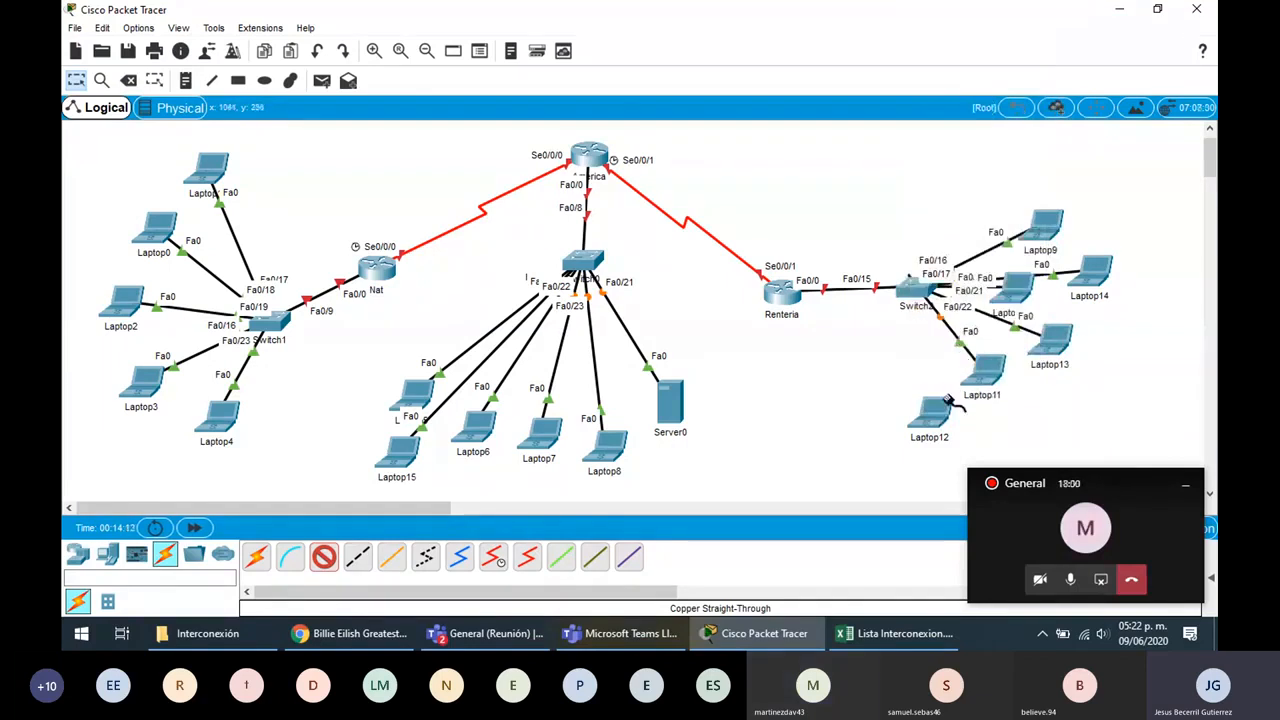
- Wire Laptop12's FastEthernet0 to Switch2's FastEthernet0/23 with a Copper Straight-Through cable
click(940, 405)
click(986, 471)
click(915, 290)
click(930, 364)
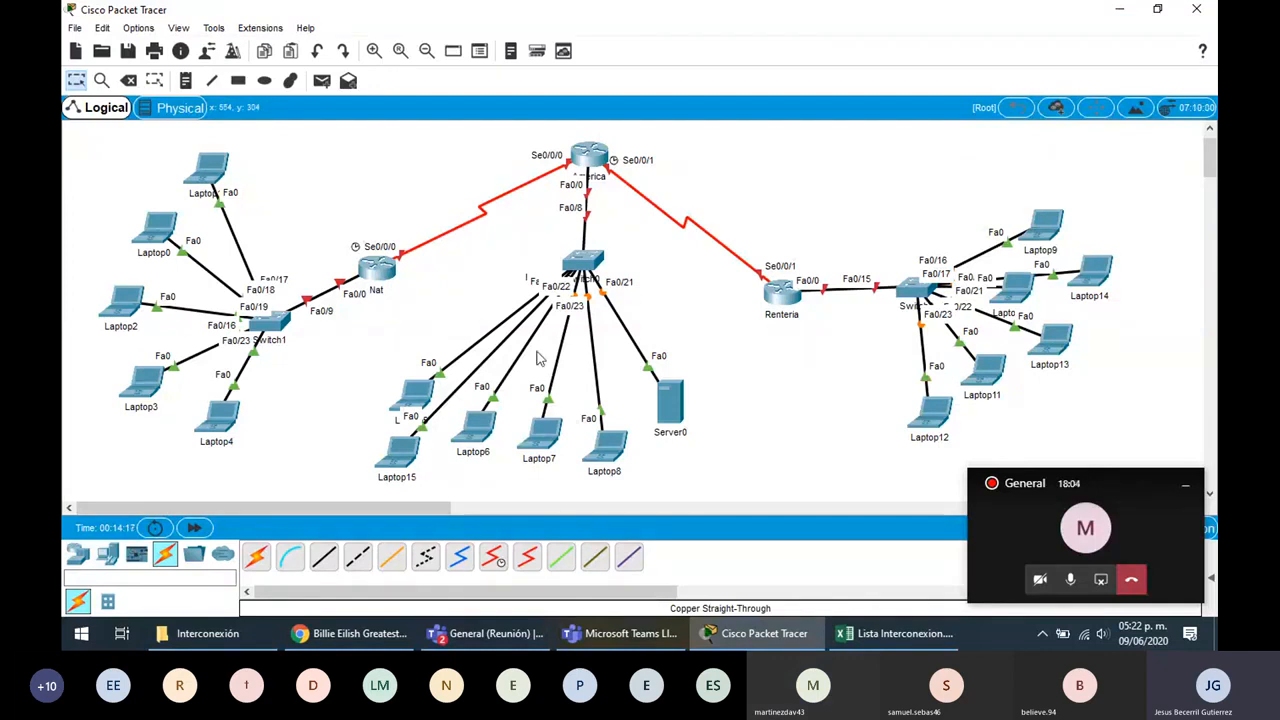
- Move Server0 slightly closer to its switch and look briefly at its physical device view
drag(678, 401, 677, 396)
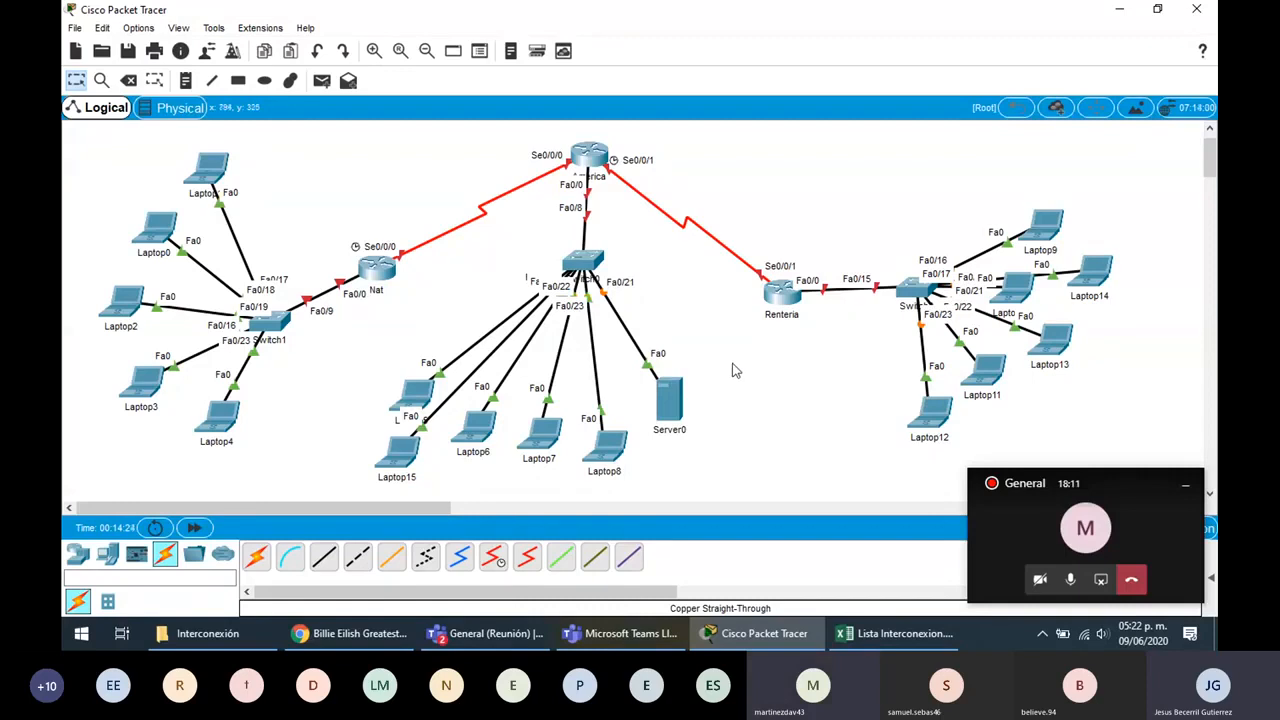
drag(662, 407, 725, 385)
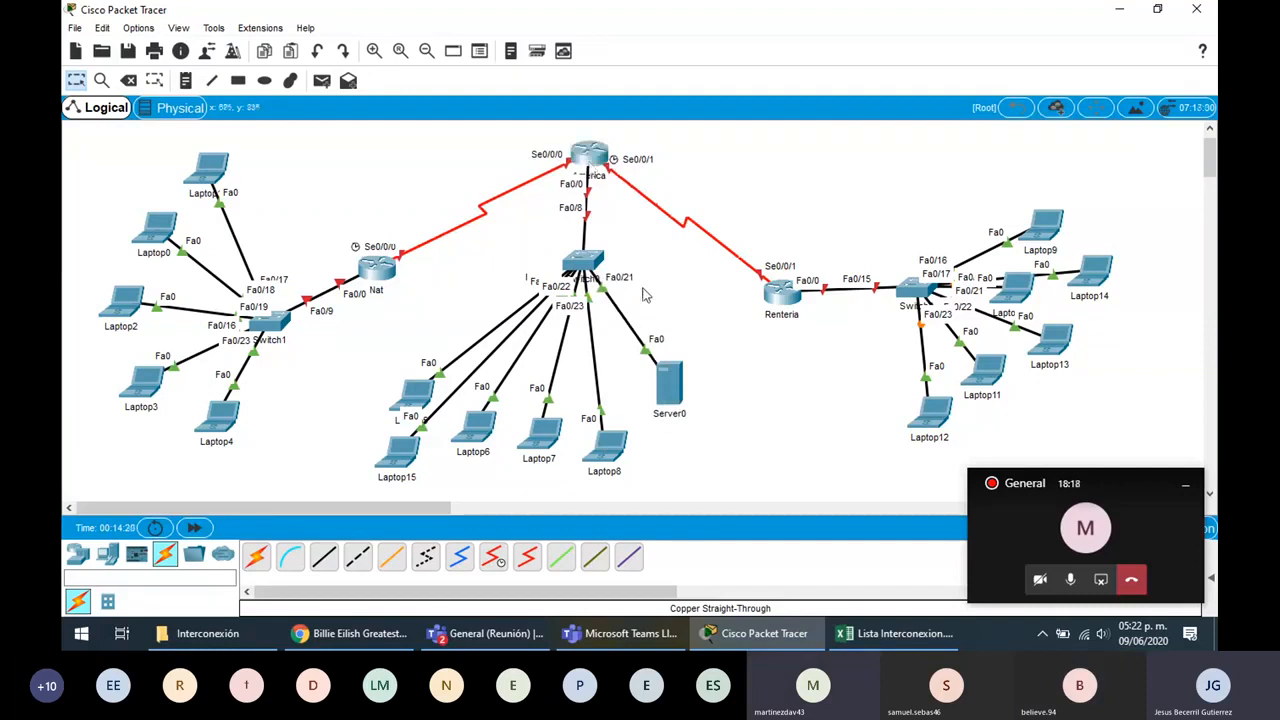
click(673, 388)
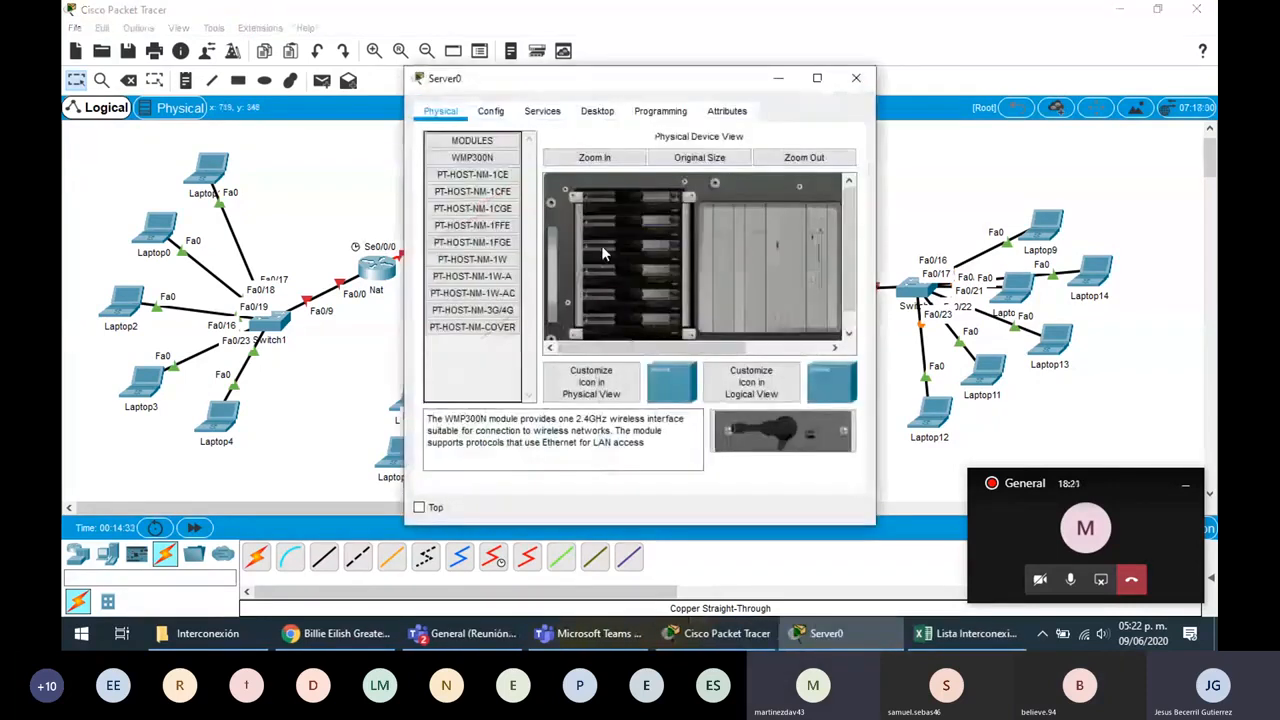
click(855, 79)
- Place a text note reading 192.168.20.0 /24 above router Nat and Switch1's network
key(n)
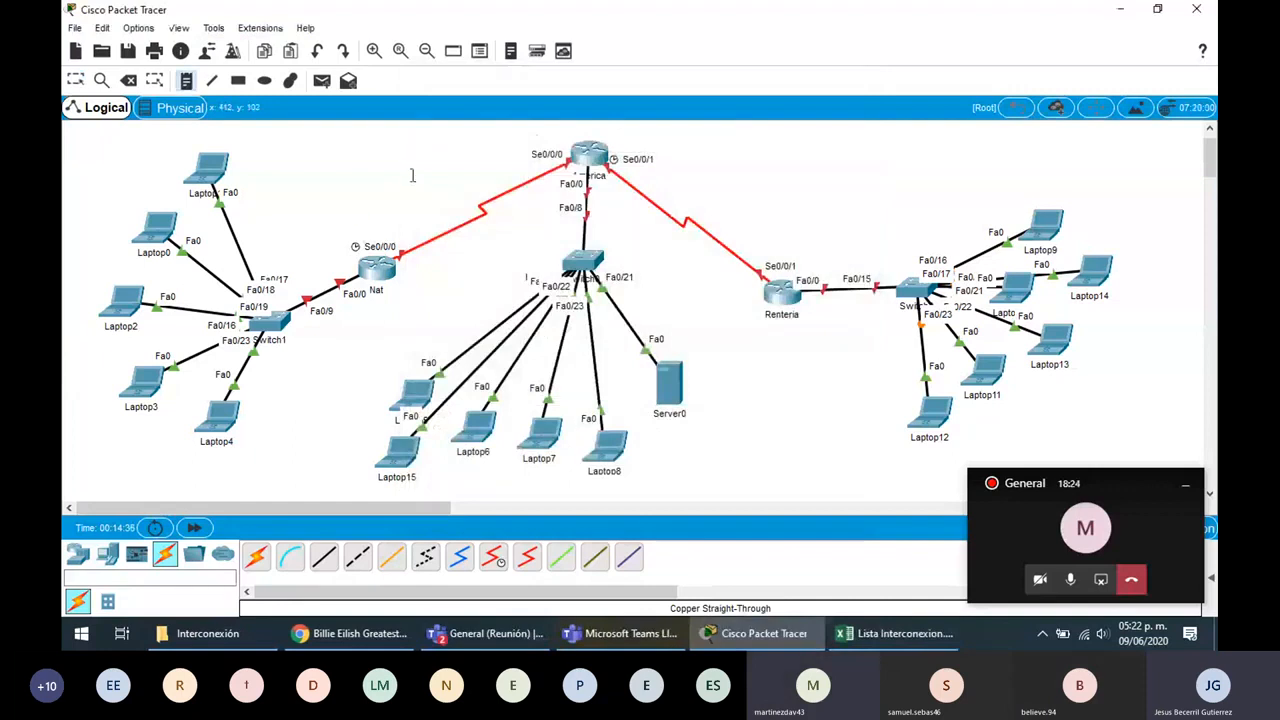
click(258, 215)
text(19)
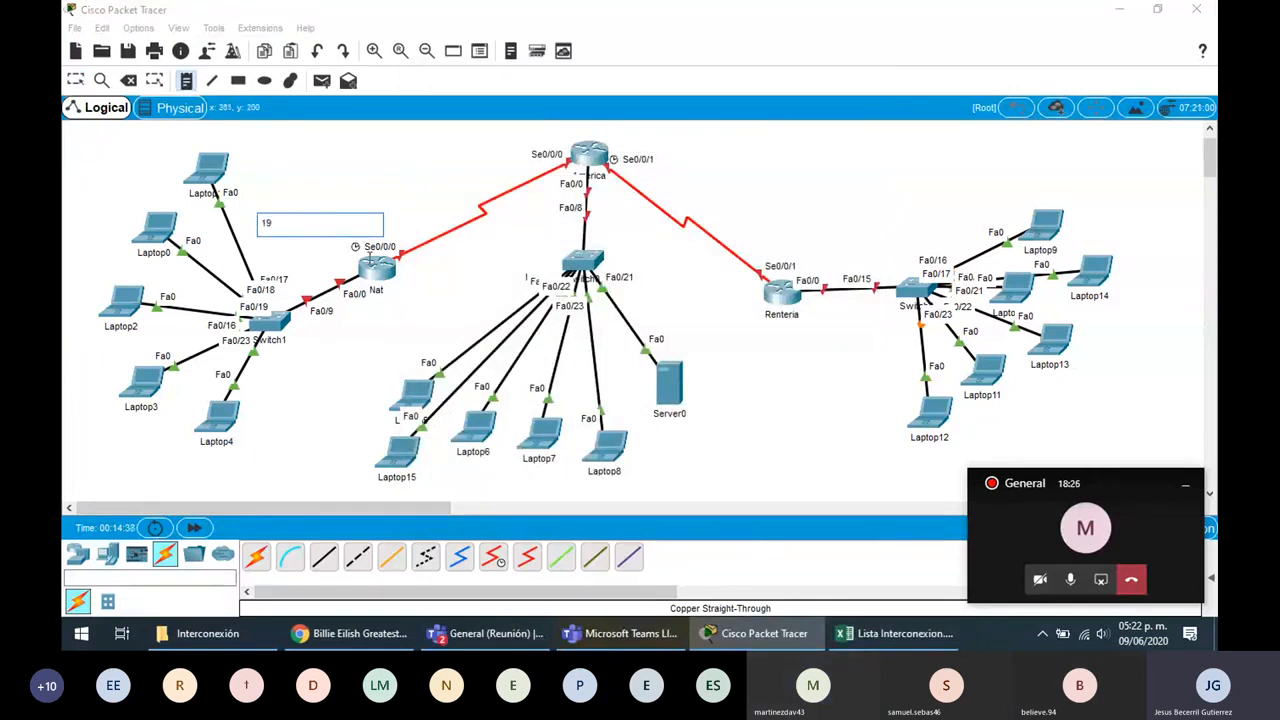
text(2.168.20.0)
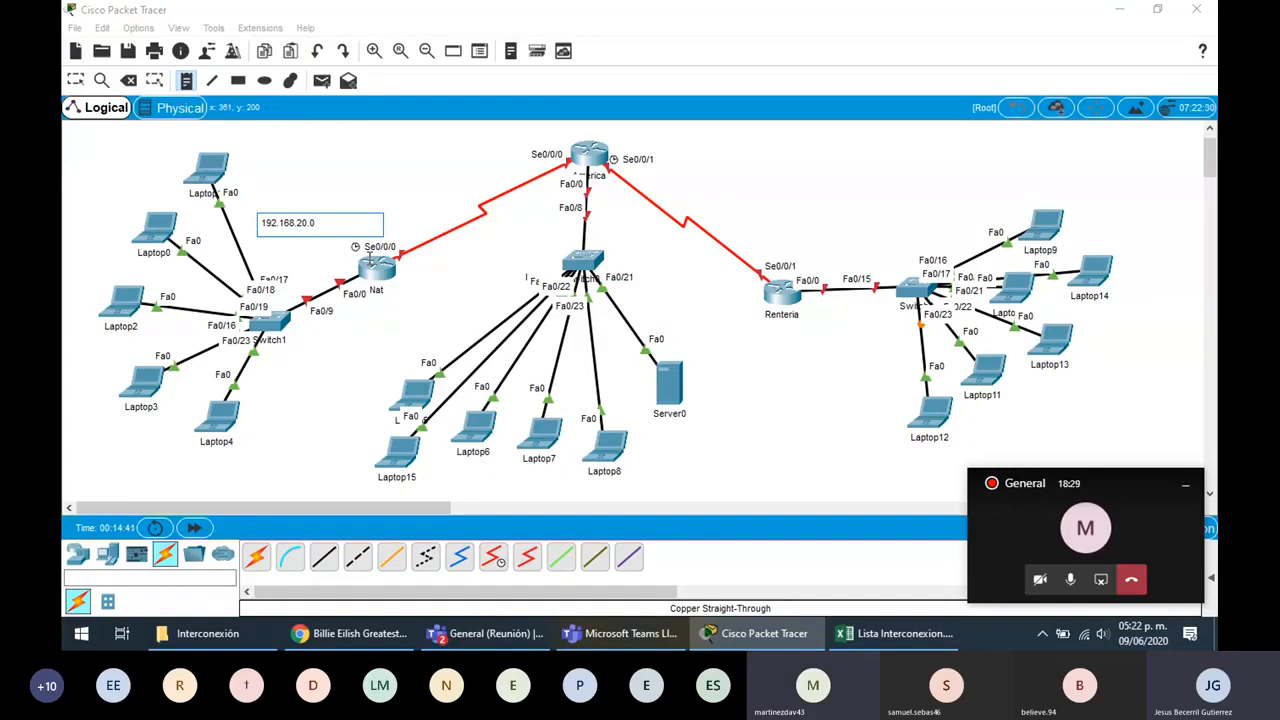
text( /24)
- Place a text note reading 192.168.21.0 /24 above router Renteria
click(726, 193)
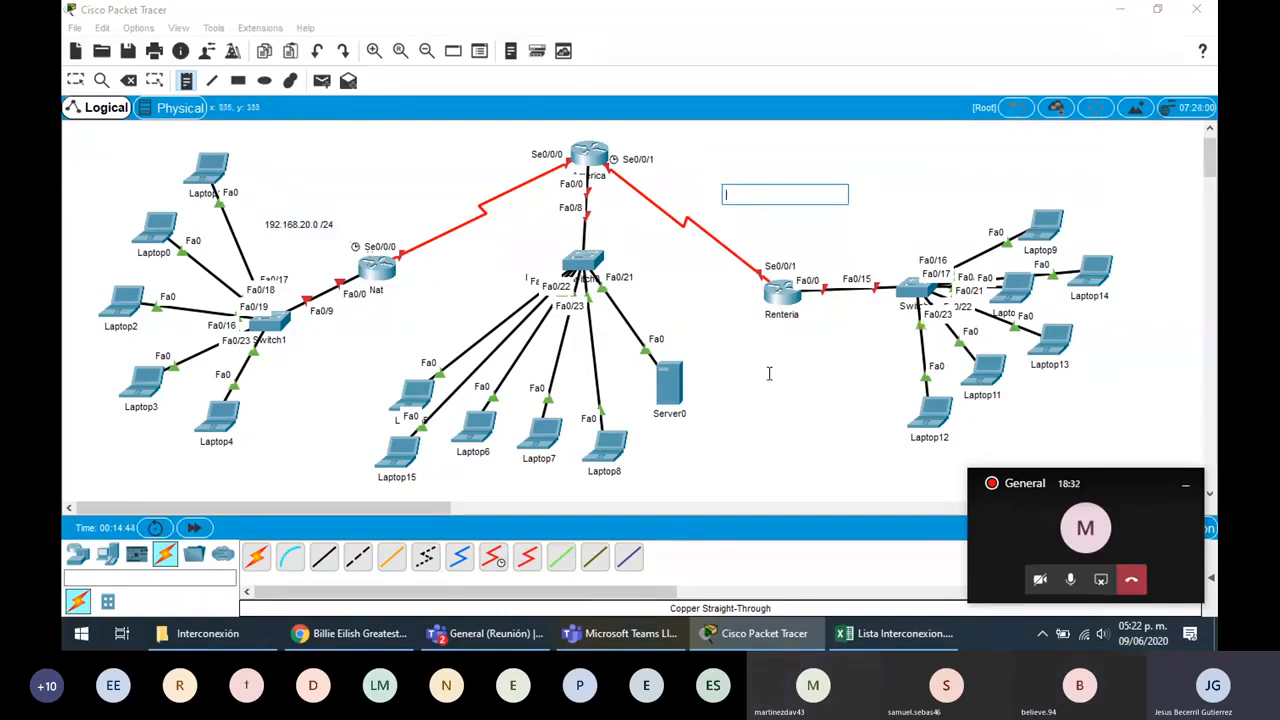
text(192.168.20.0 /24)
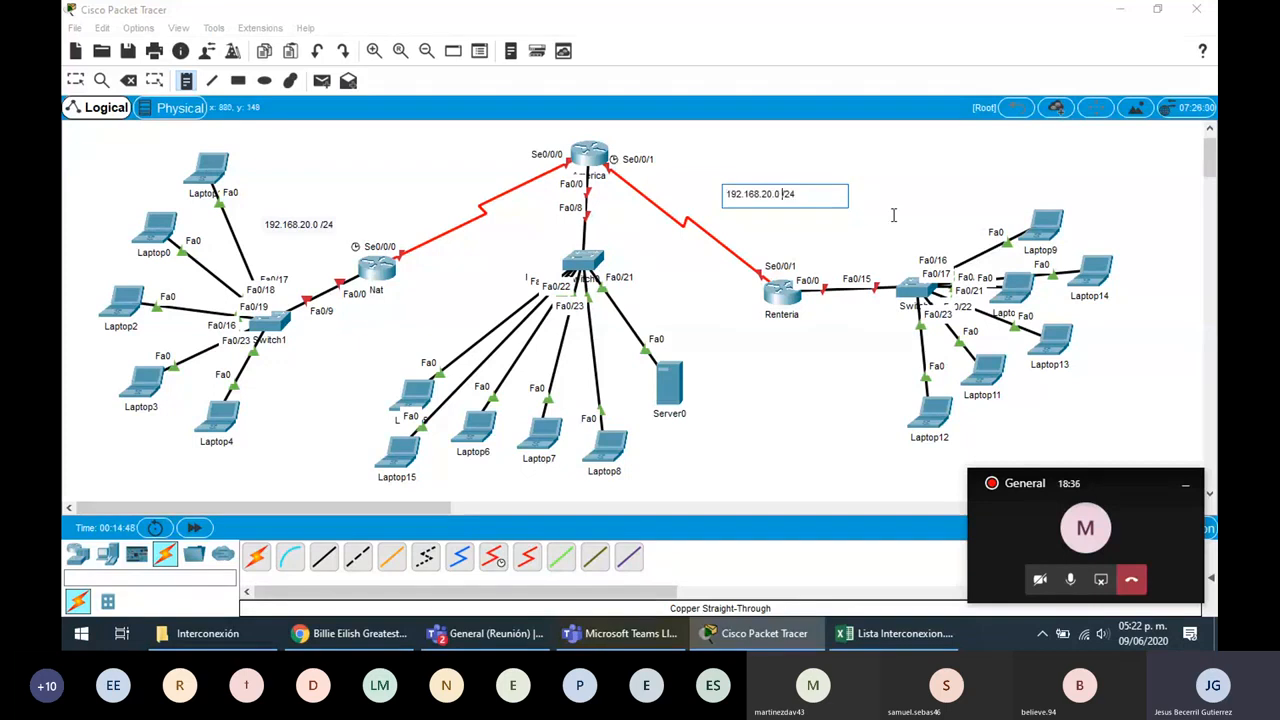
key(Left)
key(Left)
key(Left)
key(Left)
key(Left)
key(Left)
key(BackSpace)
text(1)
- Place a text note reading 192.168.22.0 /24 between the central switch and Server0
click(641, 309)
text(192.168.20.0 /24)
key(Left)
key(Left)
key(Left)
key(Left)
key(Left)
key(Left)
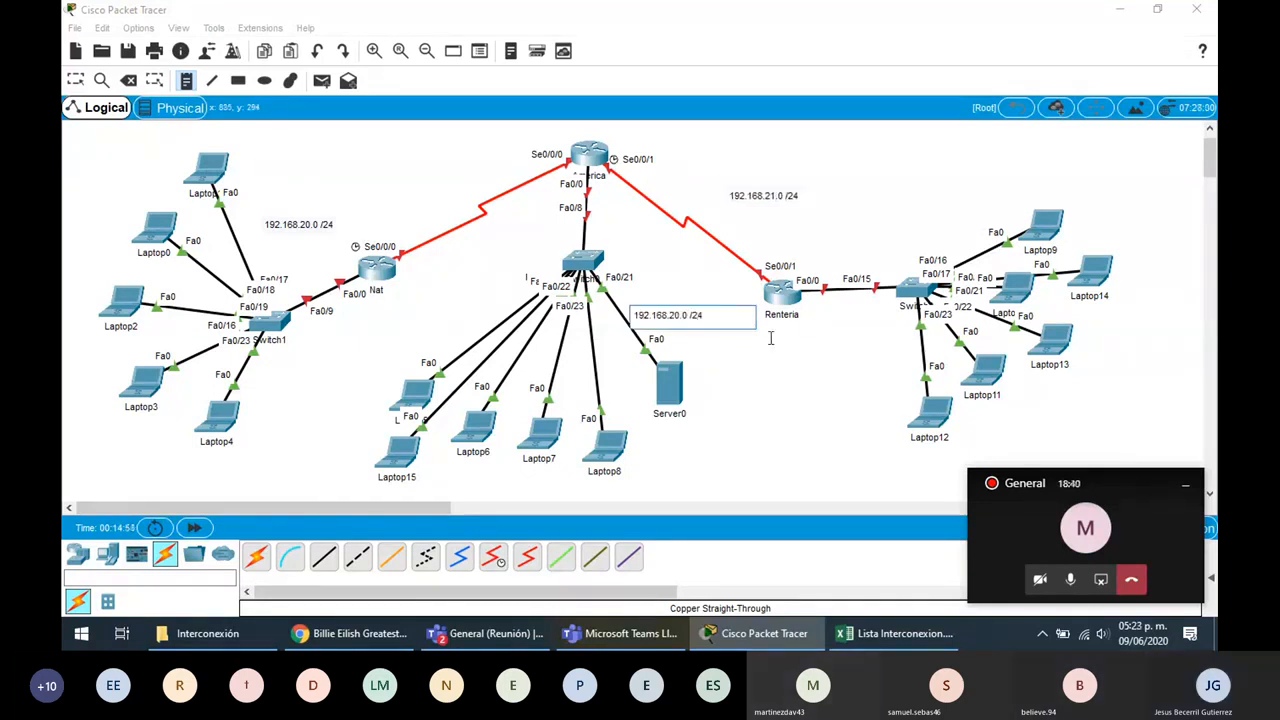
key(BackSpace)
text(2)
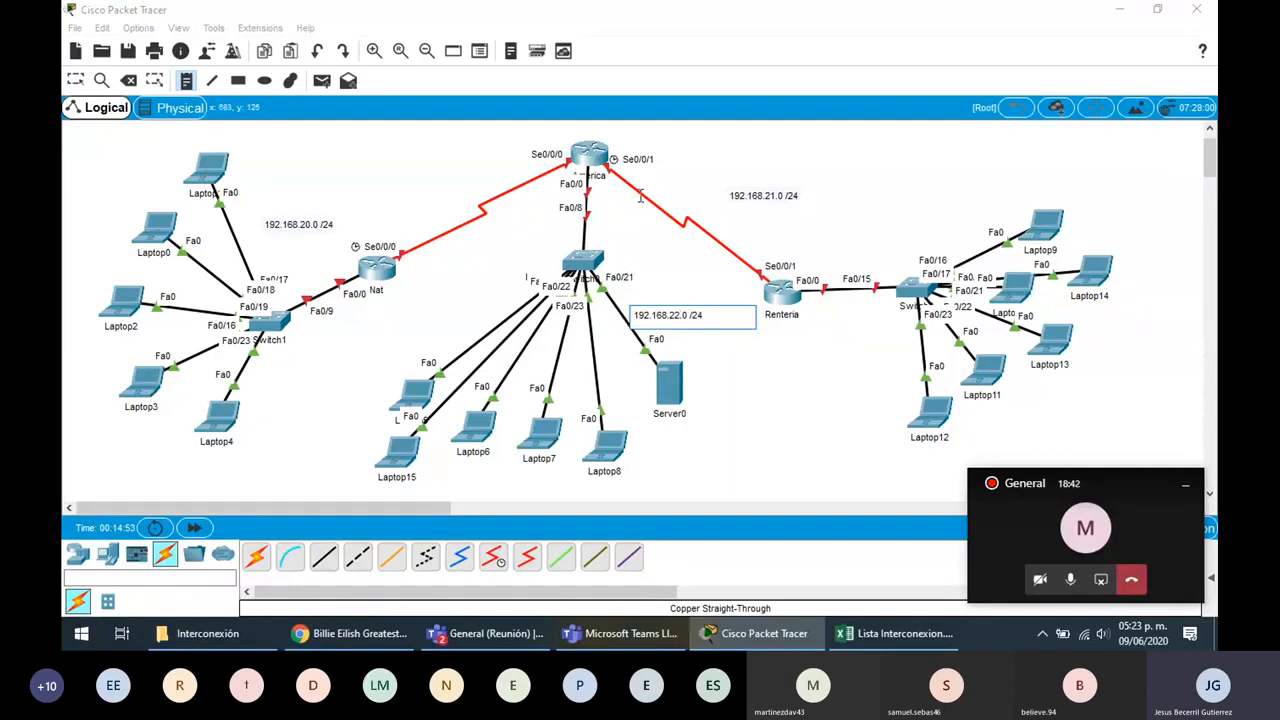
- Place the network notes 8.0.0.0 /8 and 9.0.0.0 /8 on either side of the link between the central router and its switch
click(606, 224)
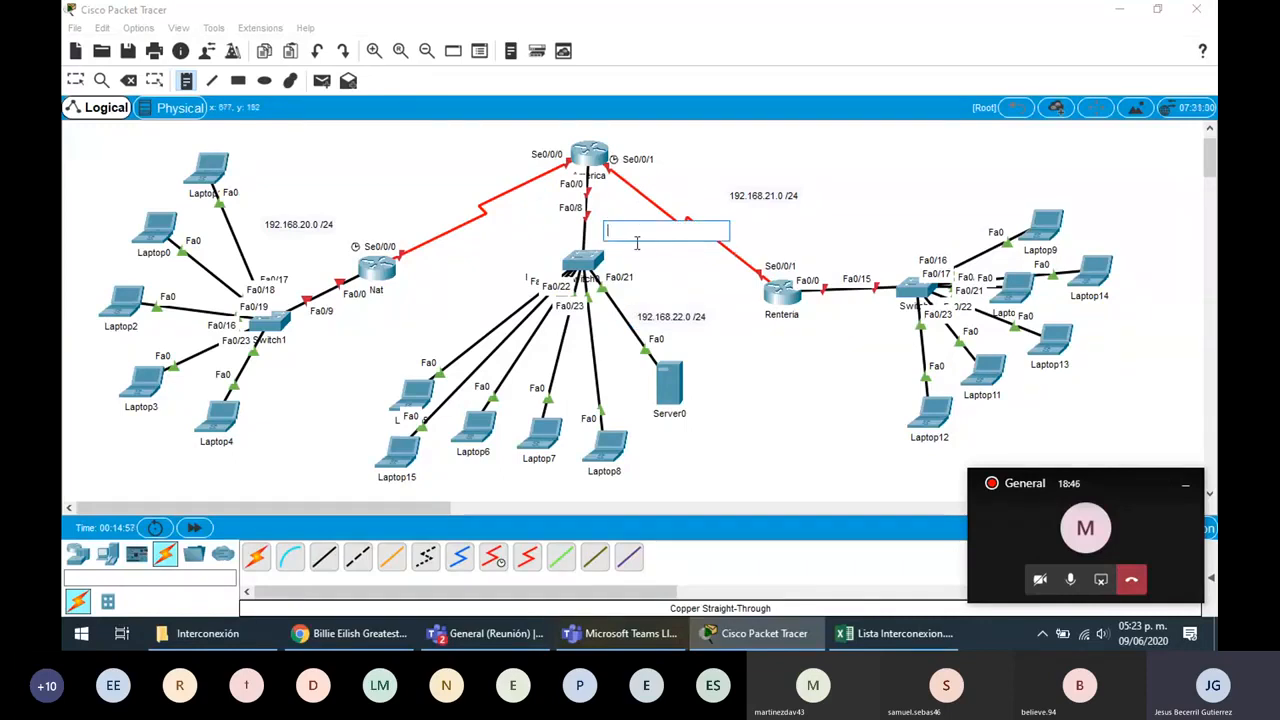
text(8.0.0)
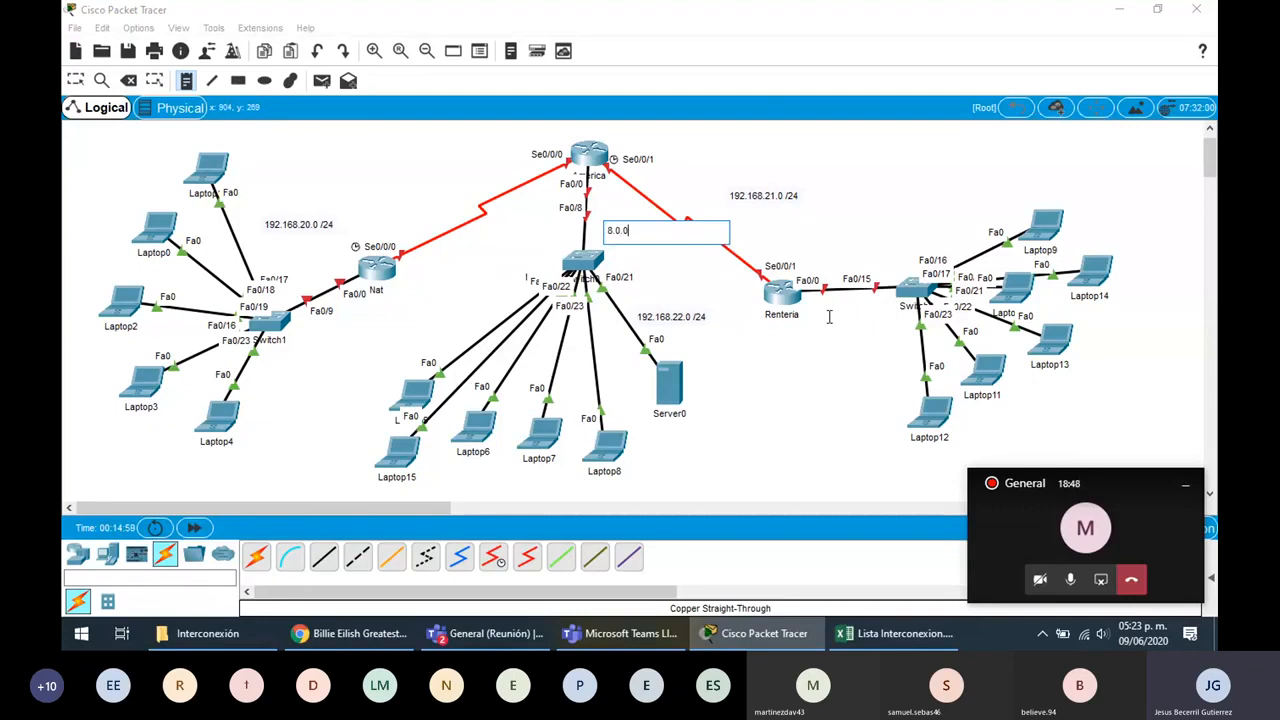
text(.0 /8)
key(ctrl+a)
click(507, 217)
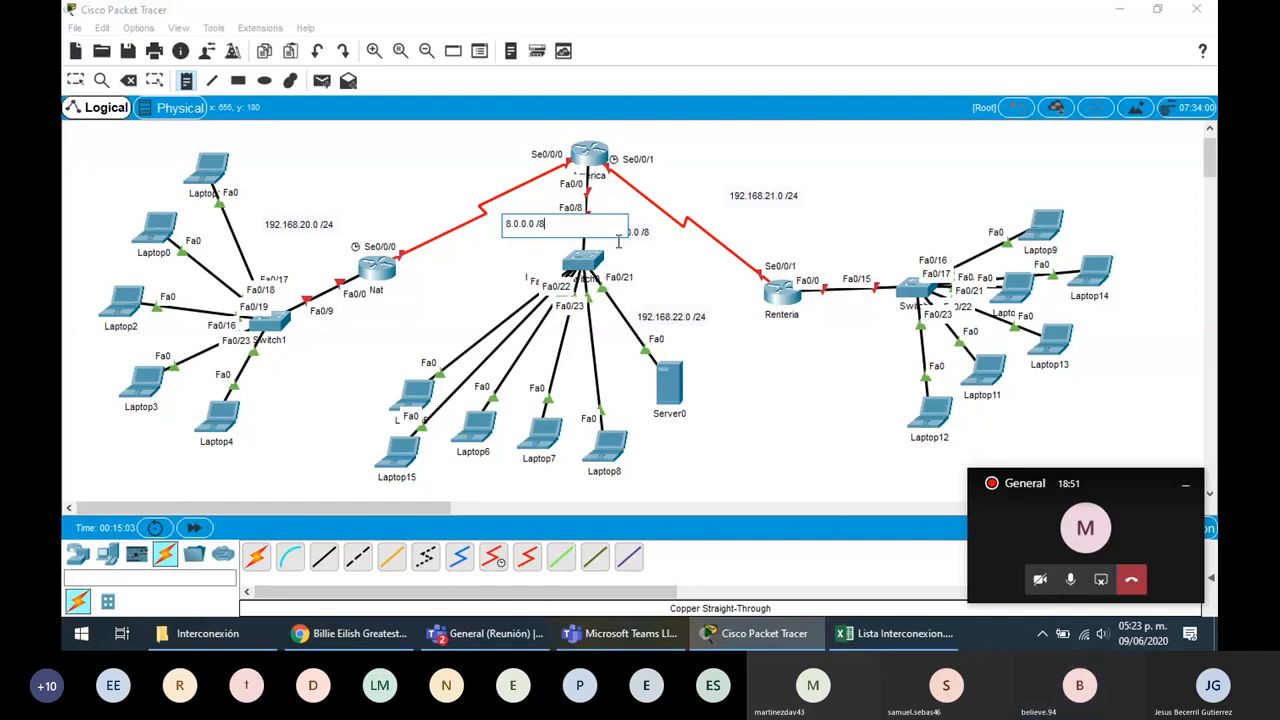
- Give Server0 the static IP address 192.168.22.50 with subnet mask 255.255.255.0
click(669, 383)
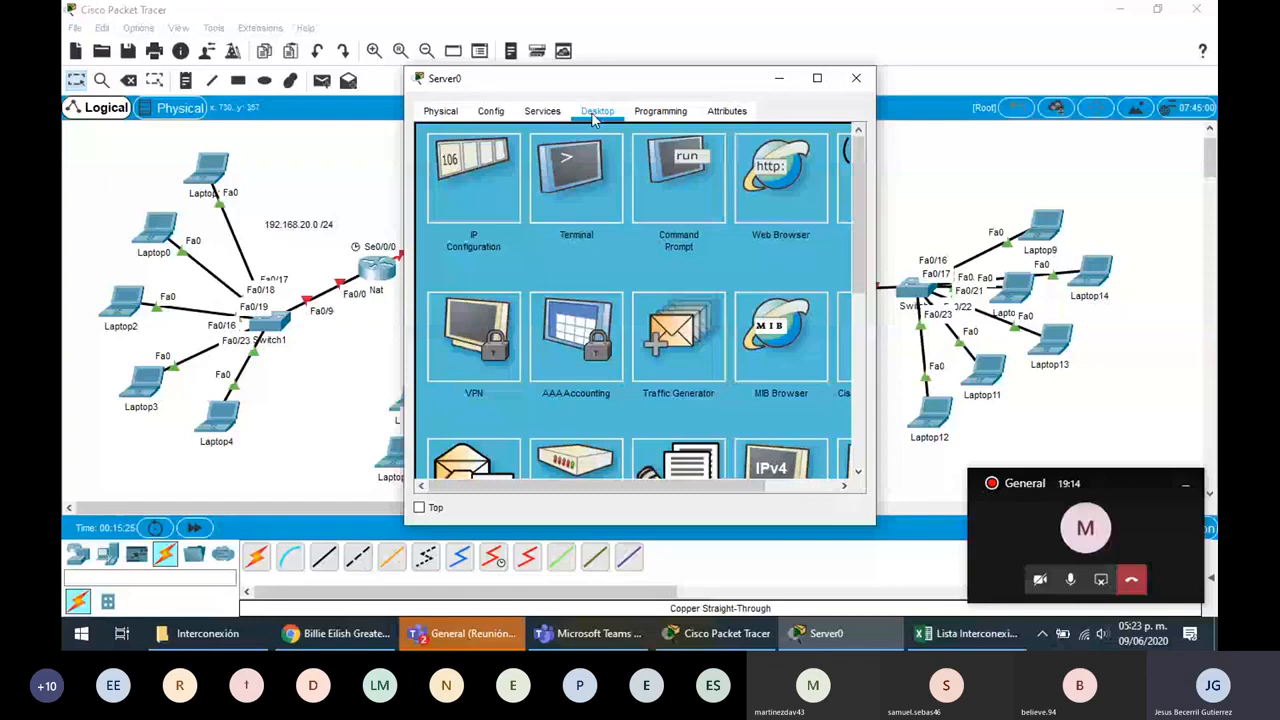
click(576, 170)
click(830, 141)
click(474, 180)
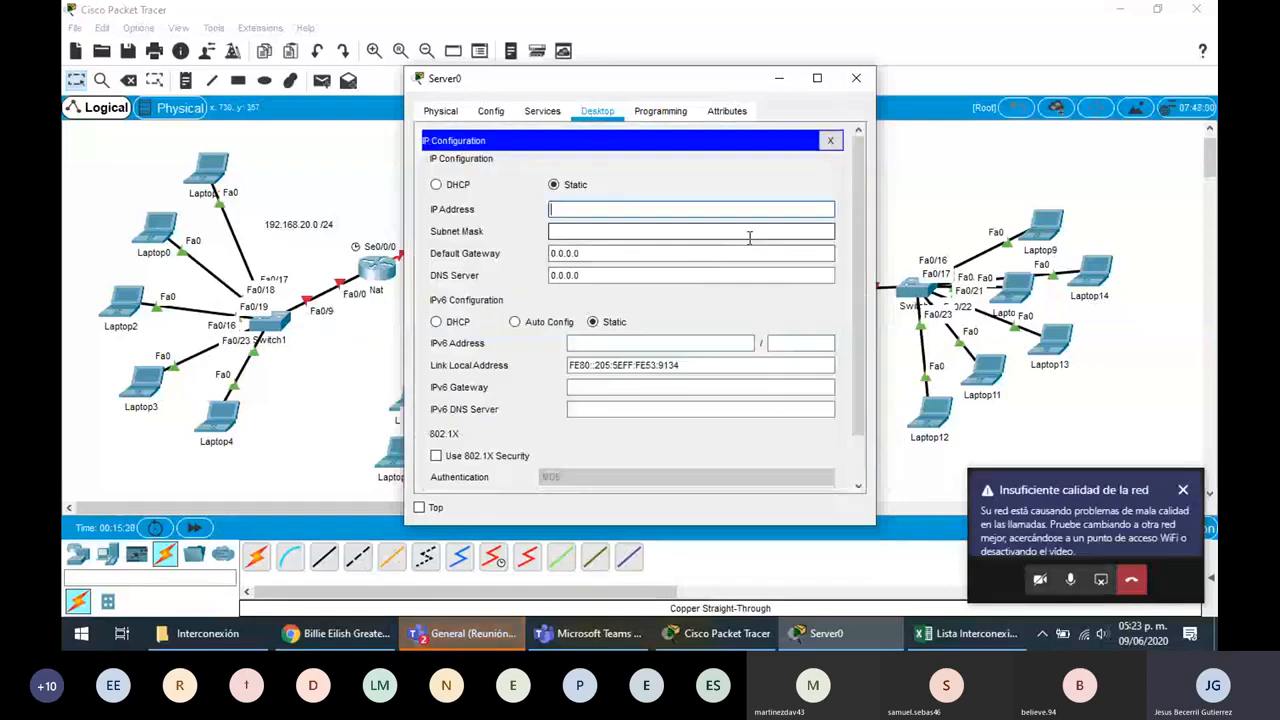
text(192.168.22.0)
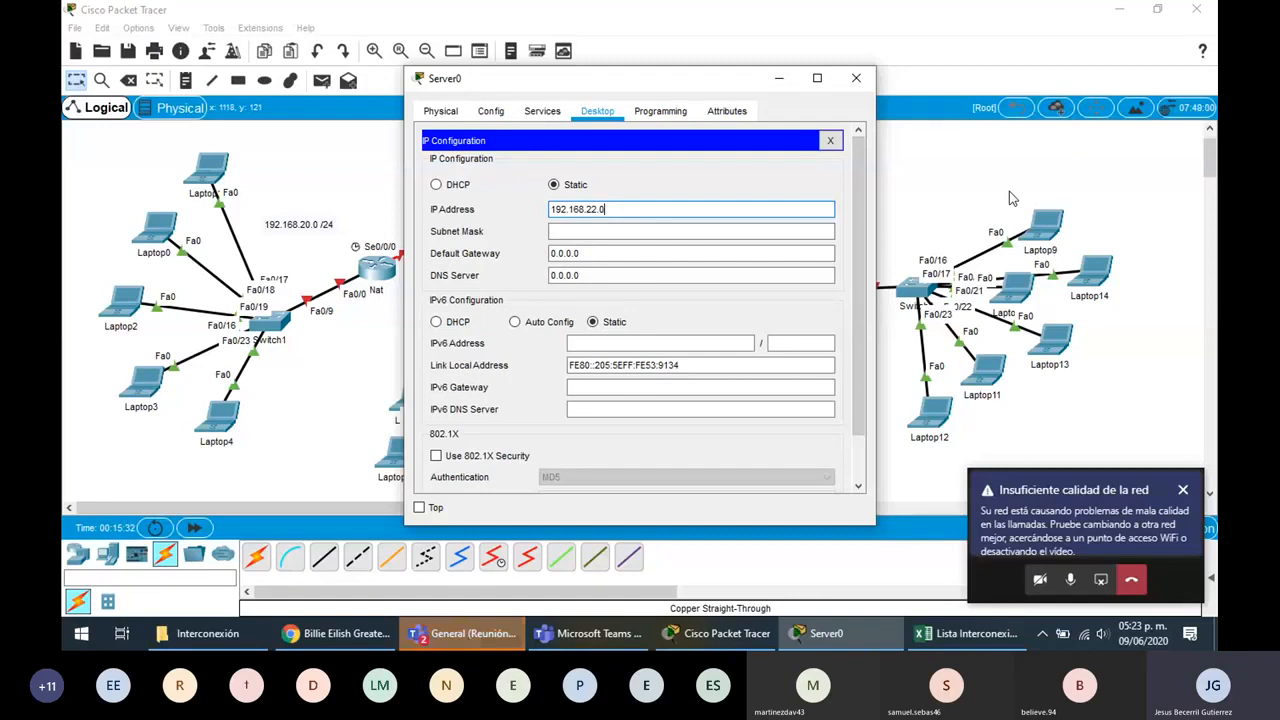
key(BackSpace)
text(50)
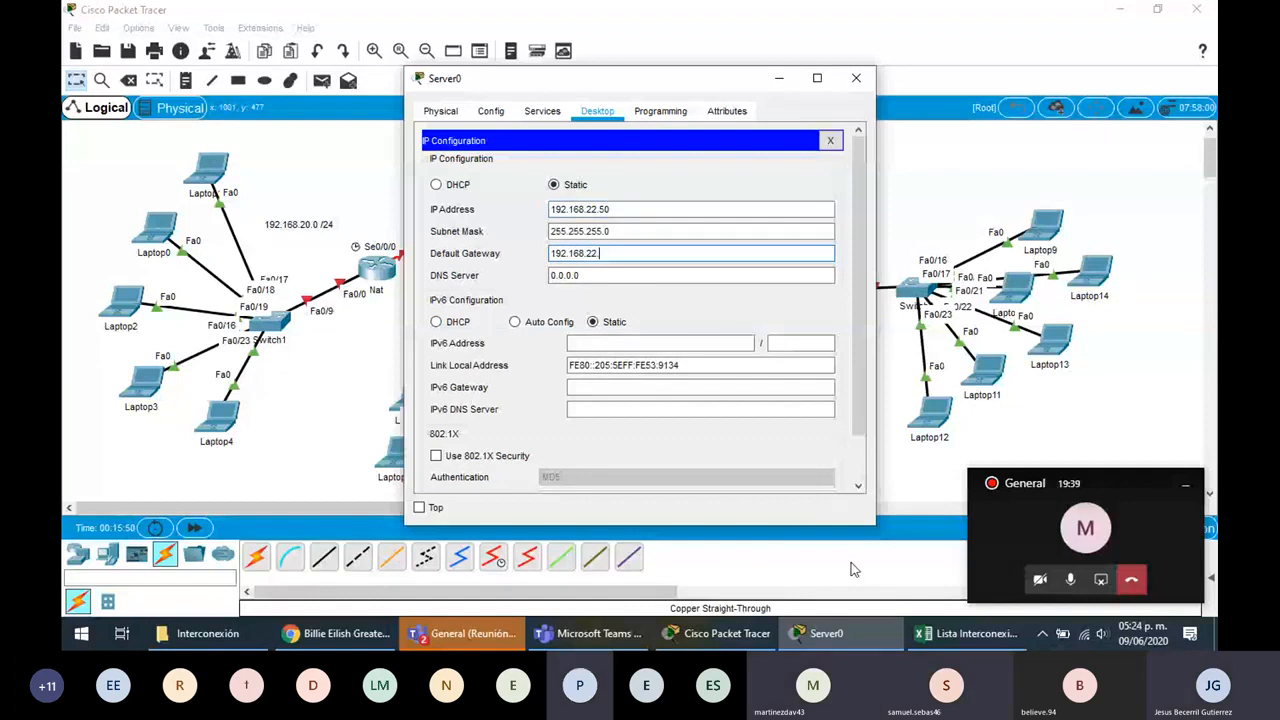
- Set Server0's default gateway to 192.168.22.1 and its DNS server to 192.168.22.50
text(192.168.22.0)
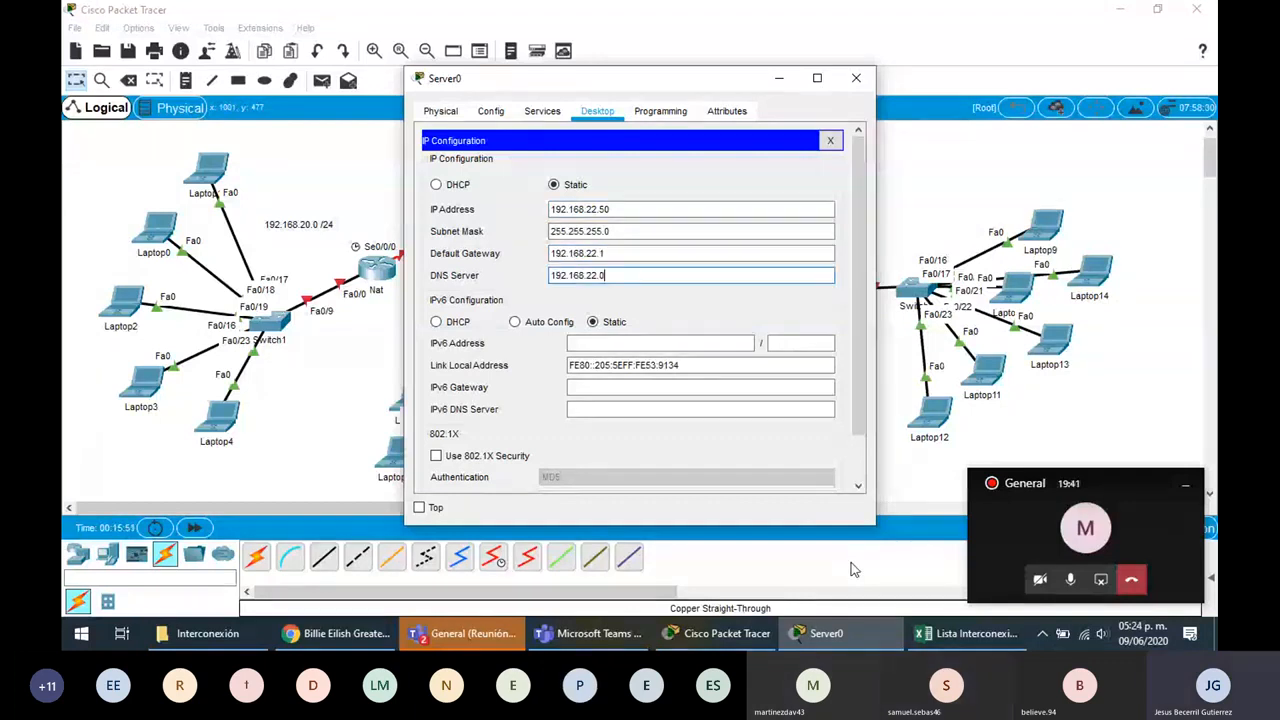
key(BackSpace)
text(50)
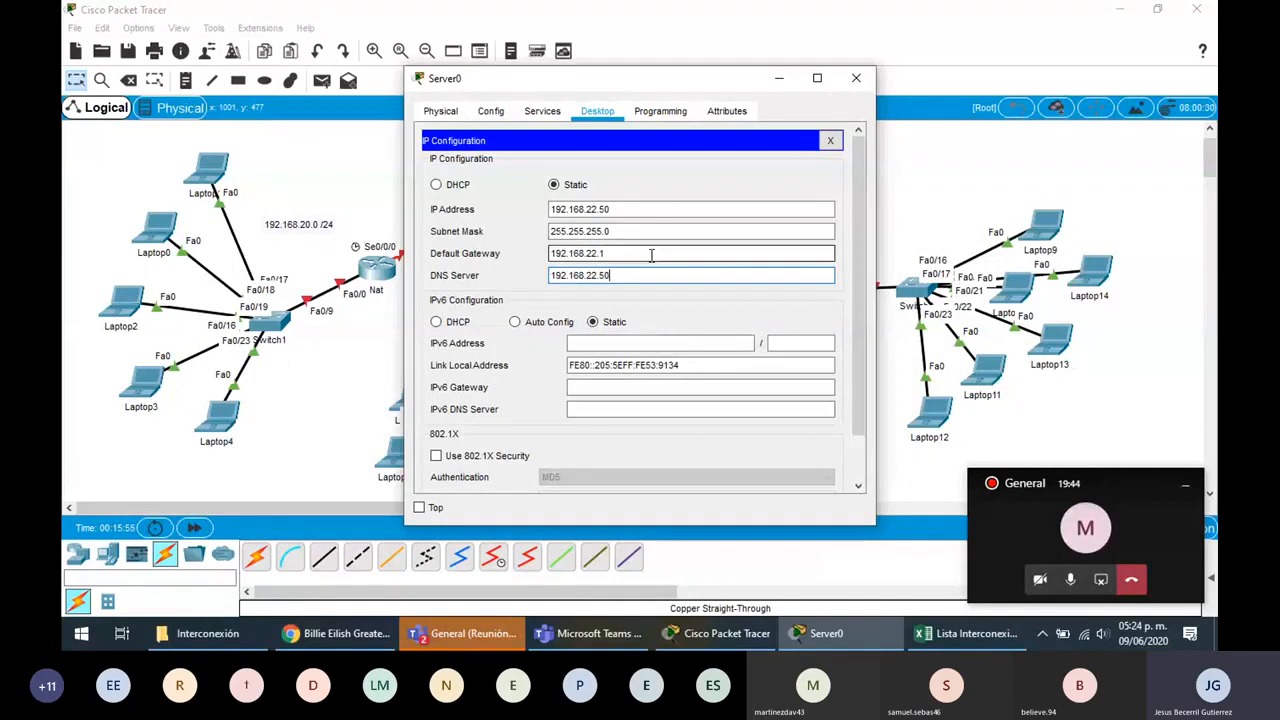
- Check Server0's IP address, default gateway and DNS server entries, and close its IP configuration
drag(628, 210, 519, 214)
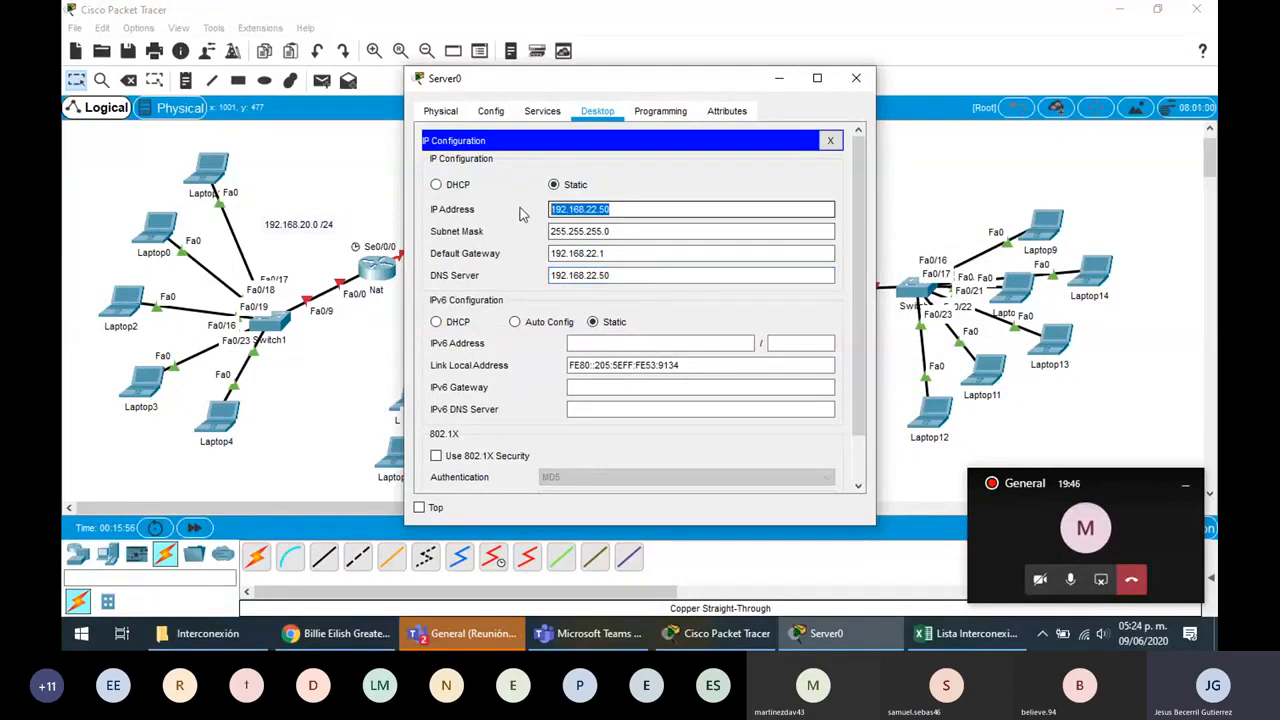
click(617, 280)
drag(617, 279, 542, 275)
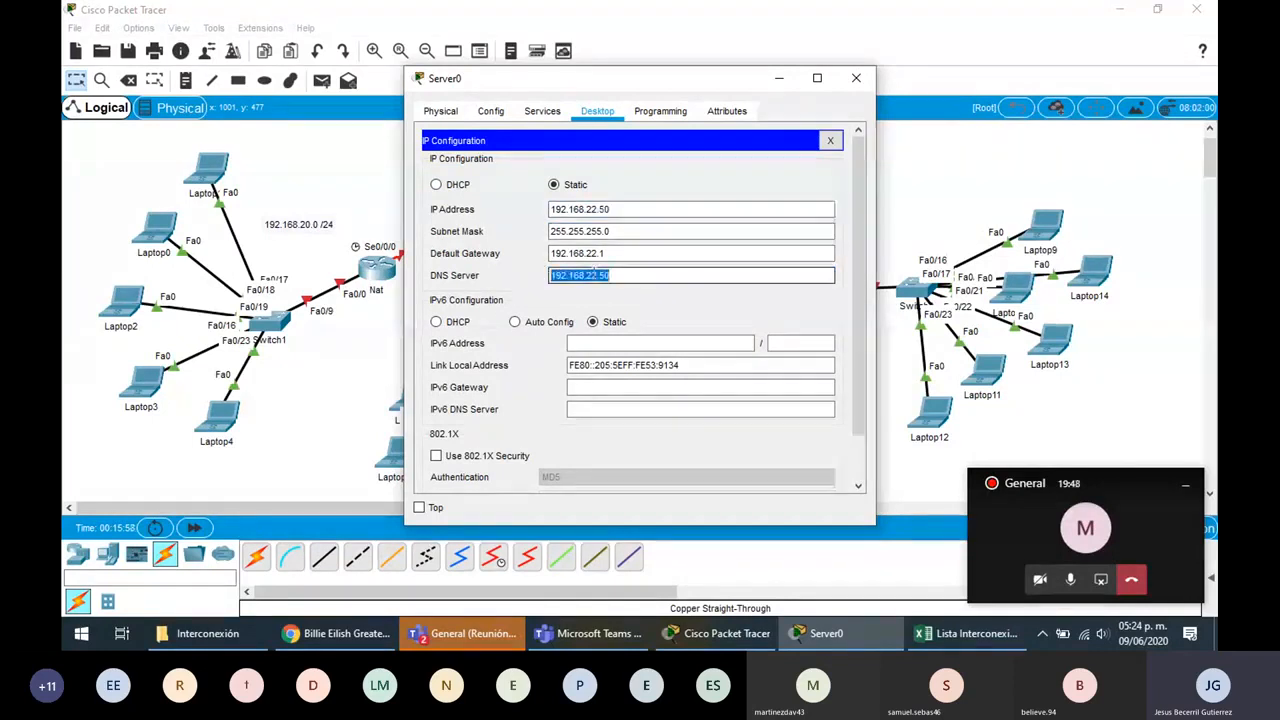
click(614, 283)
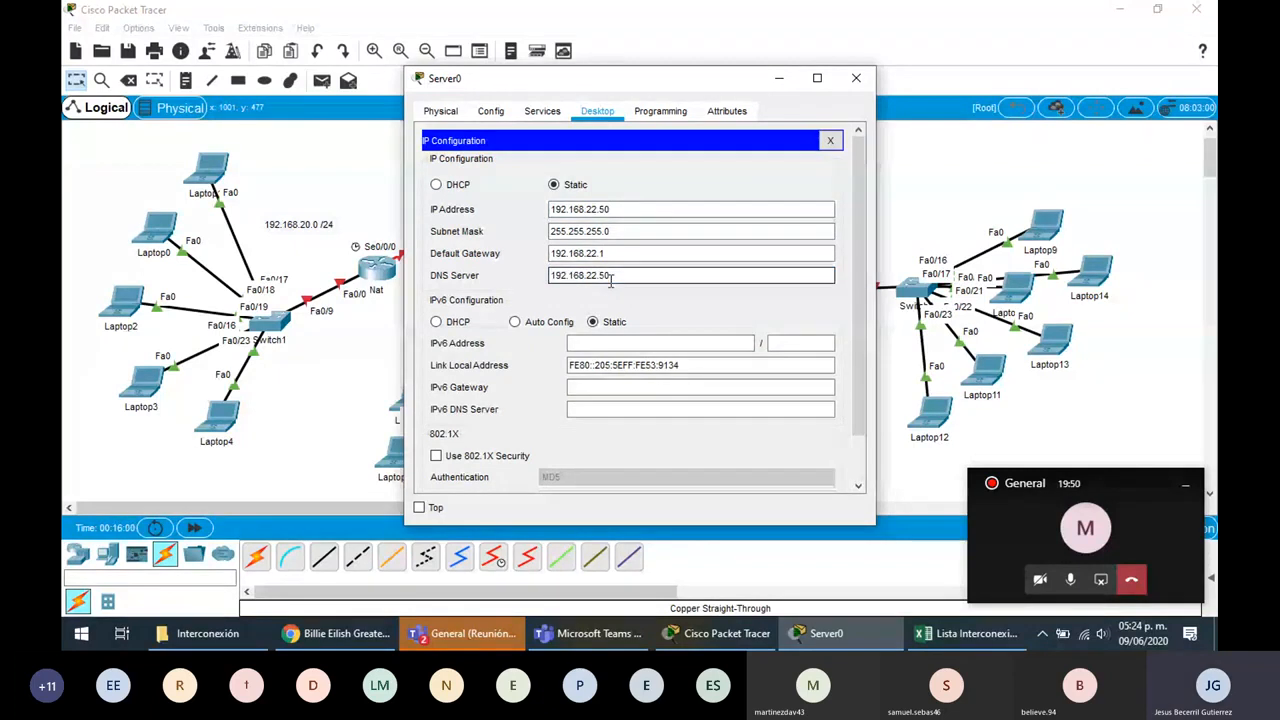
click(617, 256)
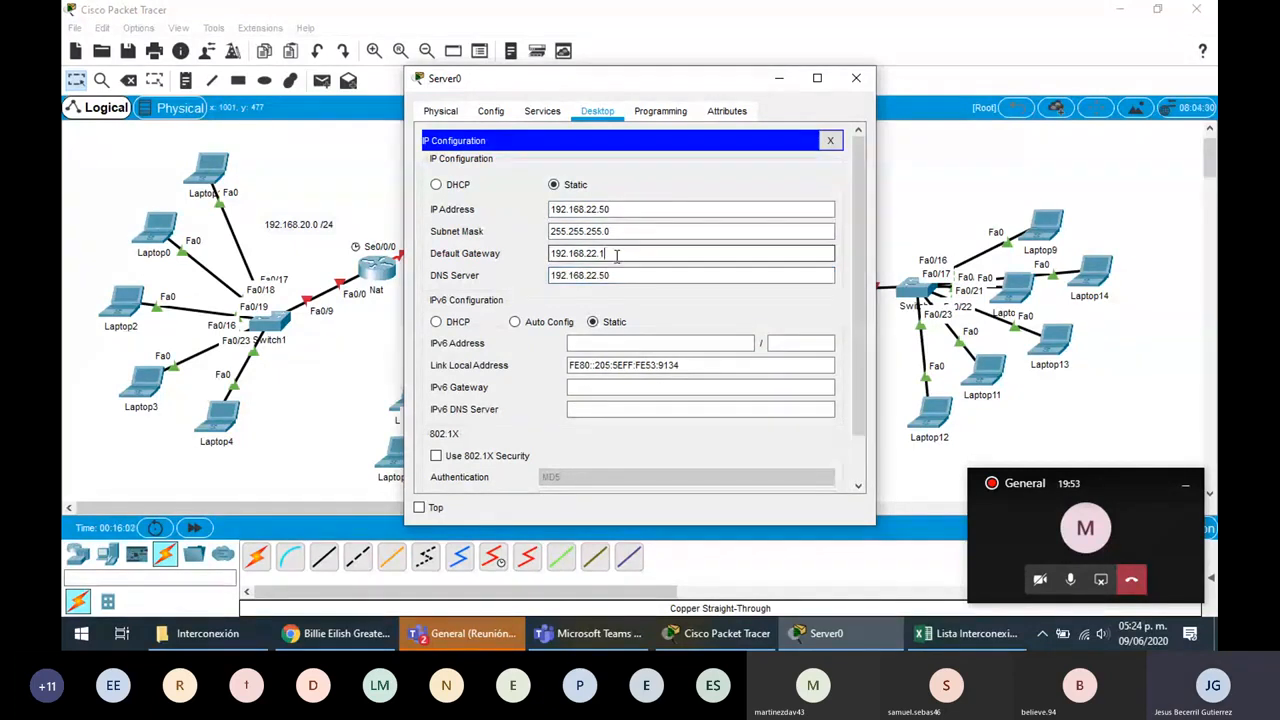
double_click(617, 256)
click(617, 256)
click(830, 141)
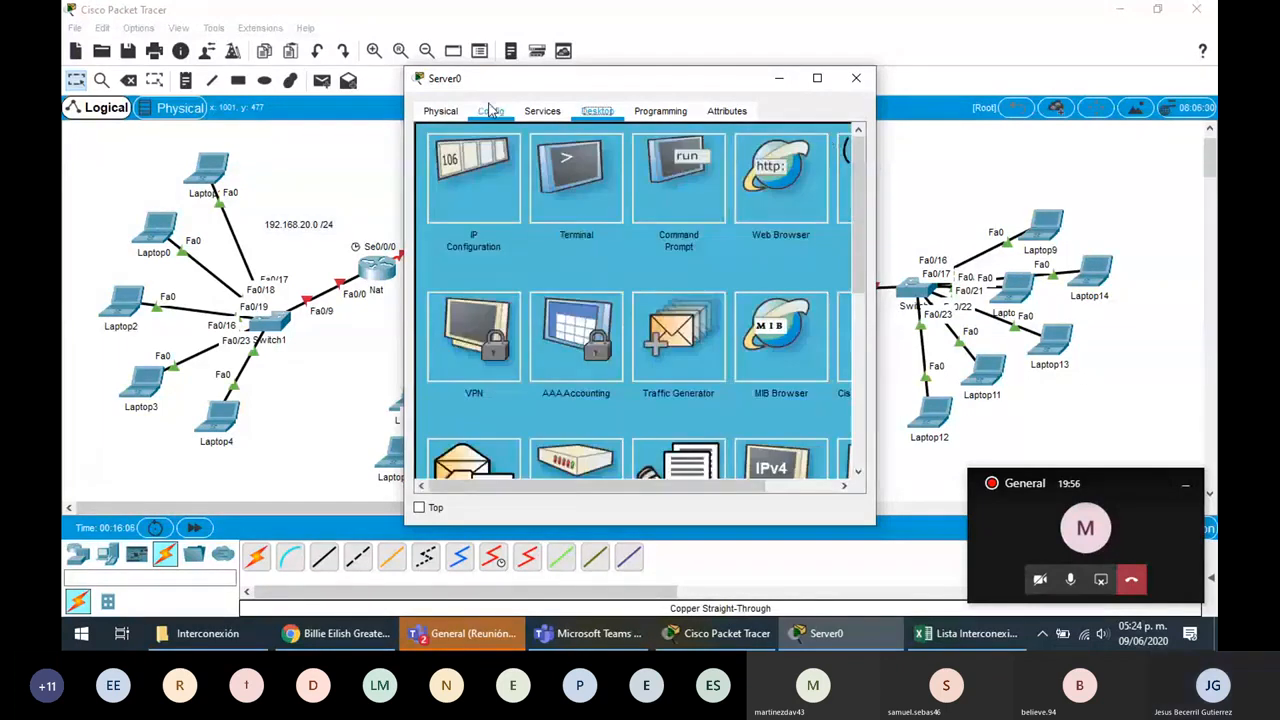
- Turn on the DNS service on Server0
click(563, 118)
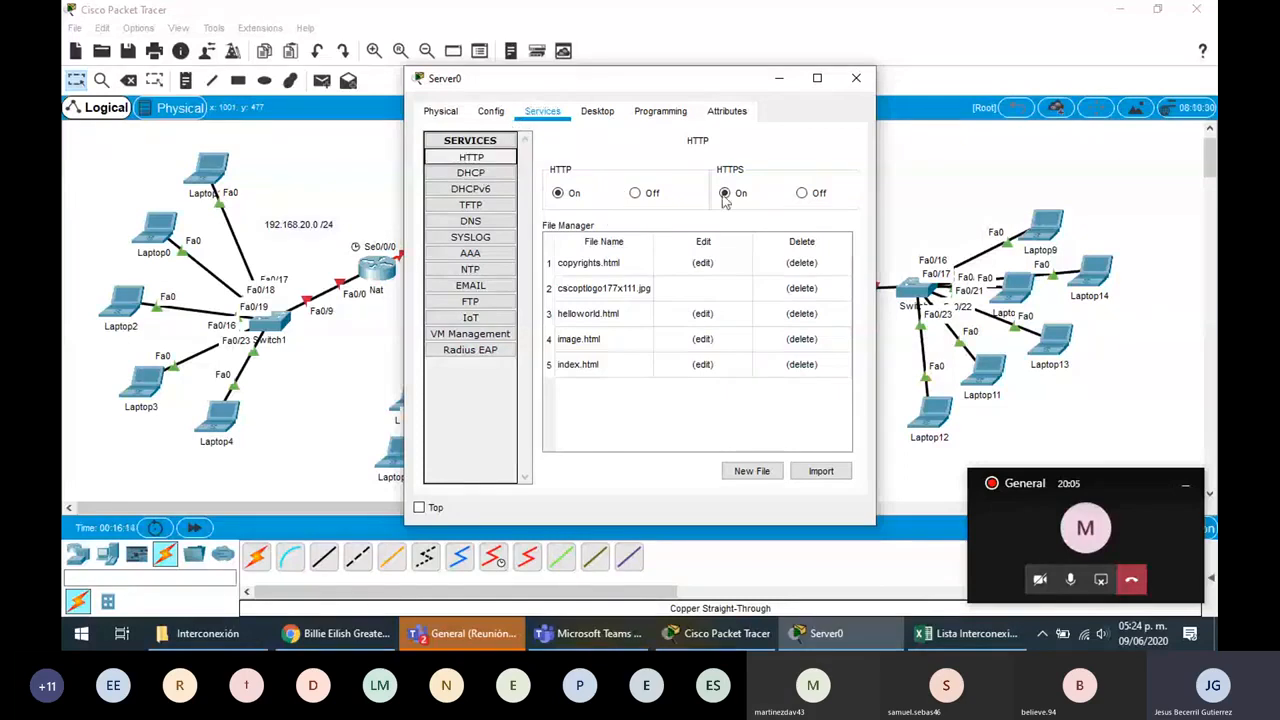
click(468, 224)
click(657, 174)
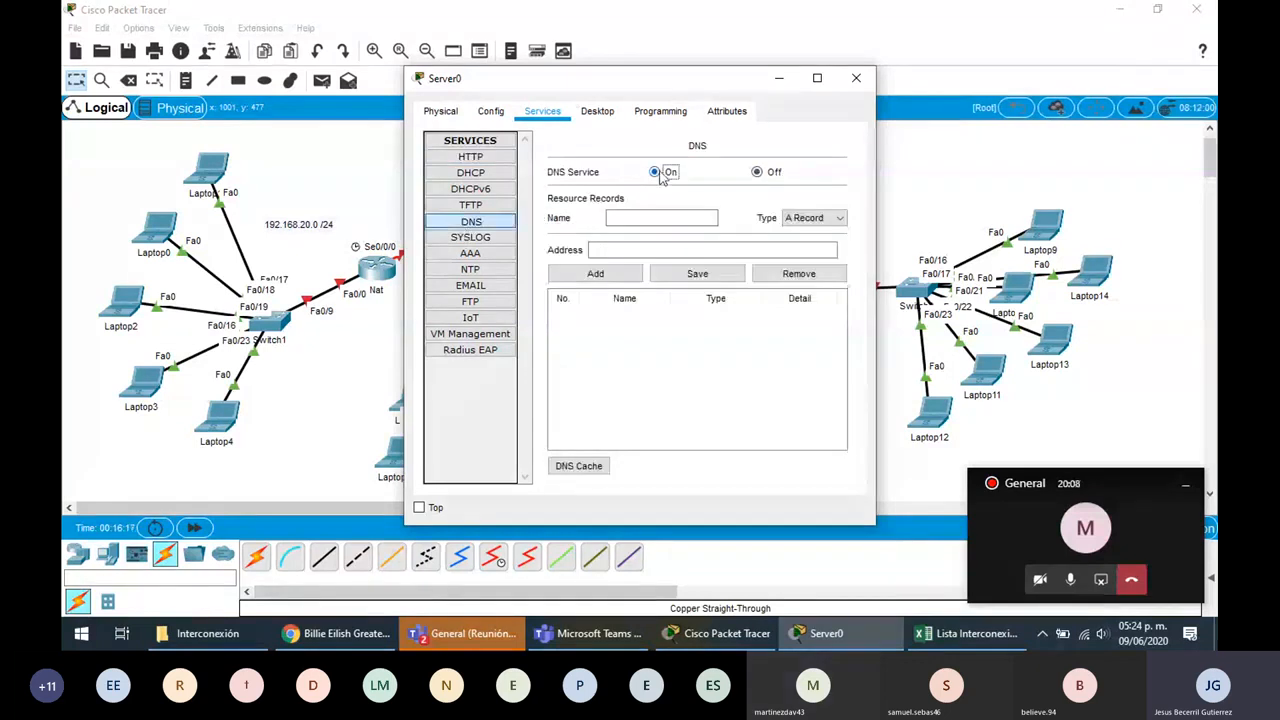
click(660, 219)
text(www.)
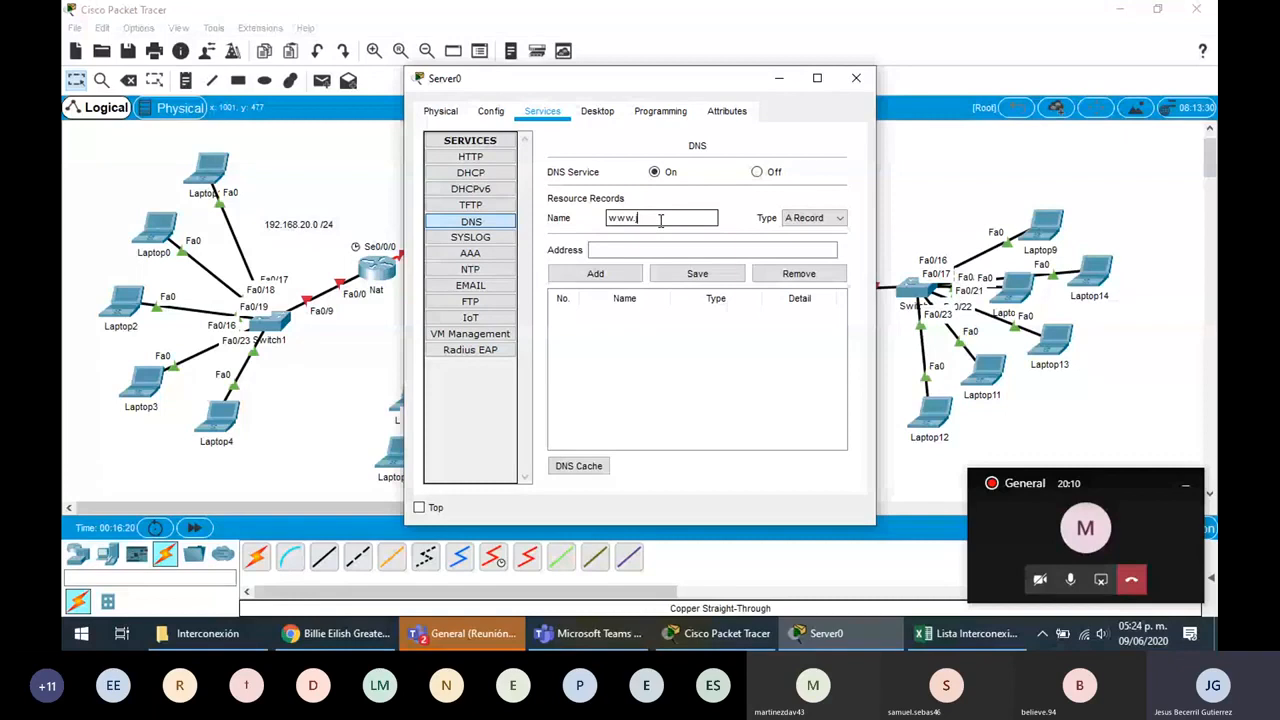
text(jesus.)
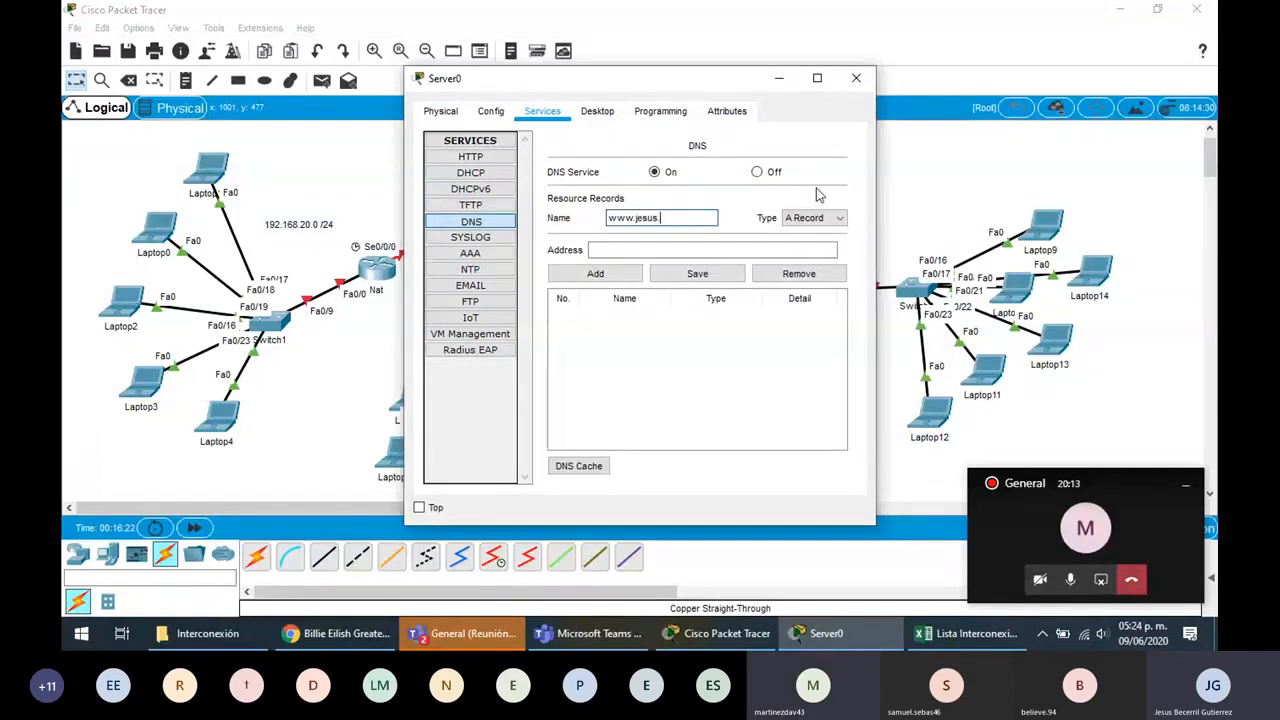
text(com)
key(Tab)
text(192.)
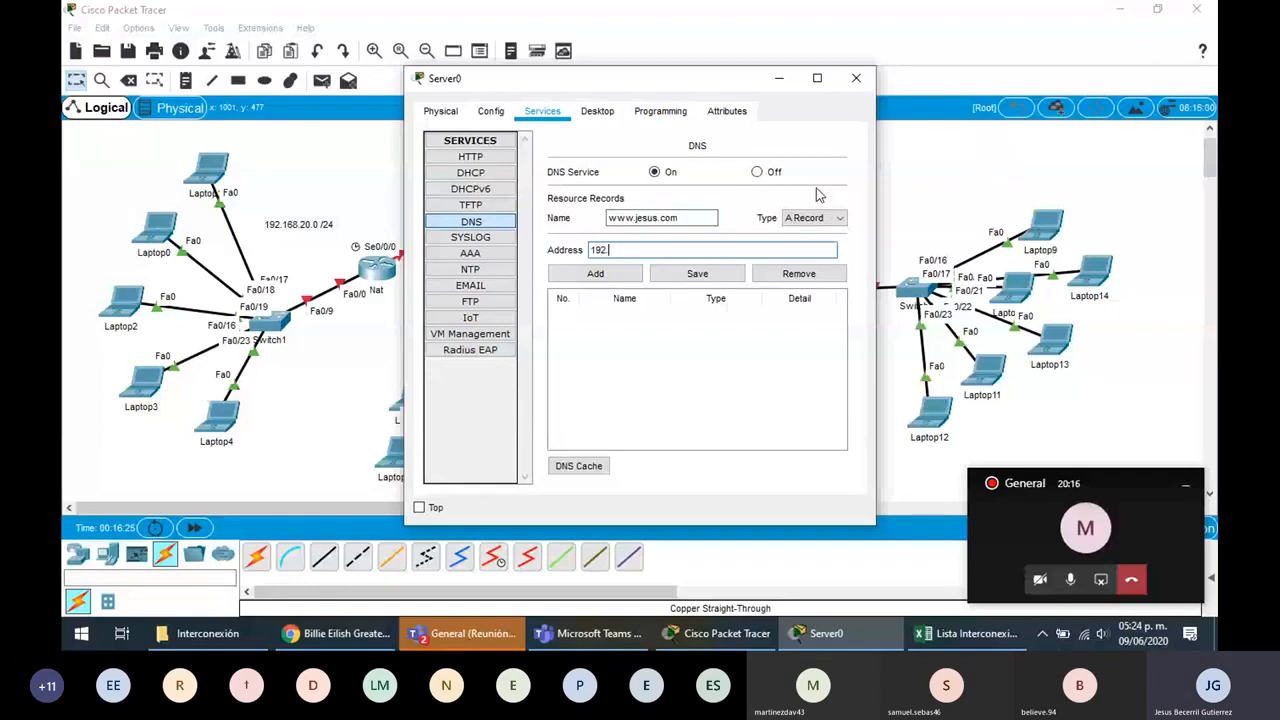
text(168.)
drag(726, 91, 700, 140)
text(22.)
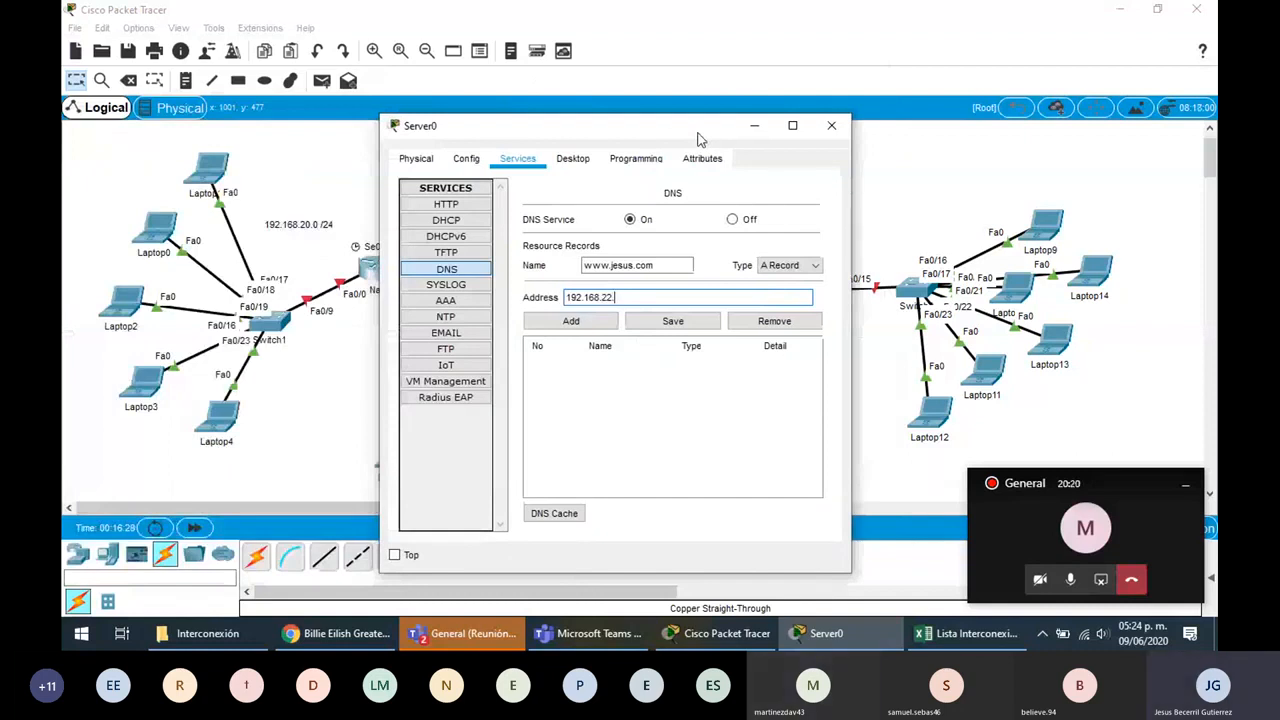
text(50)
click(571, 321)
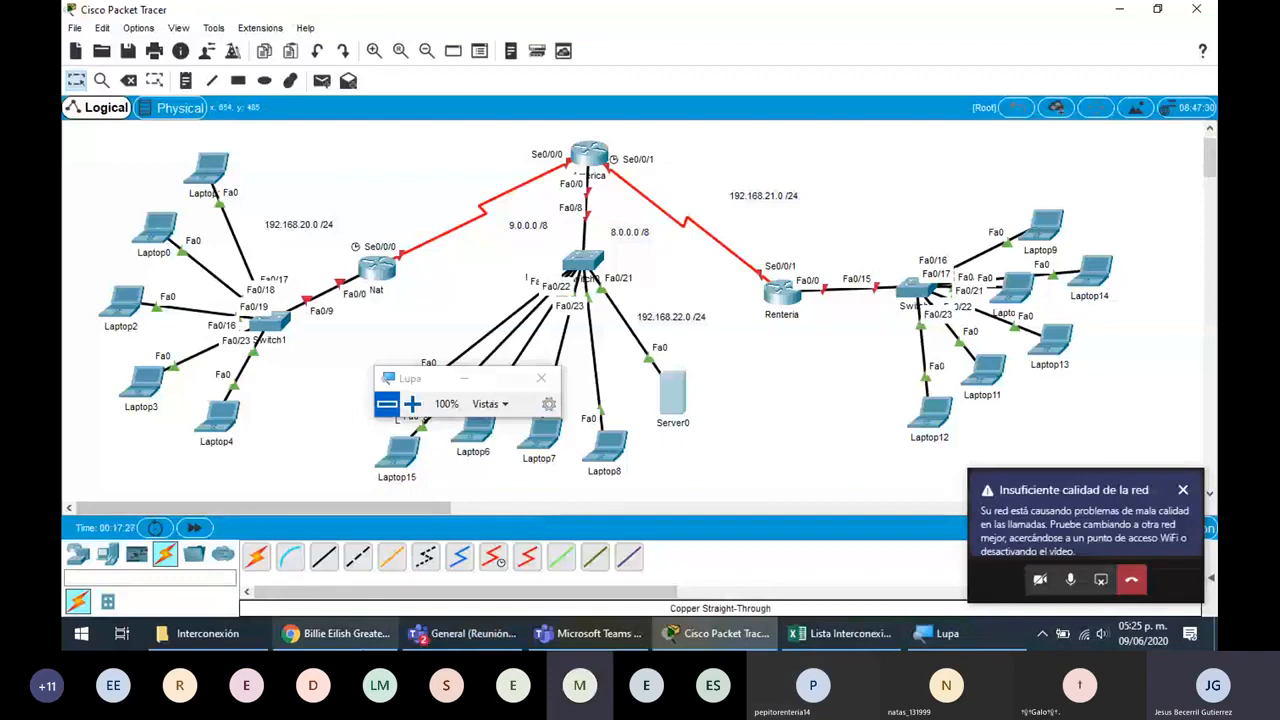
- Close the Chrome window showing the mail inbox and switch to the Microsoft Teams meeting
click(336, 634)
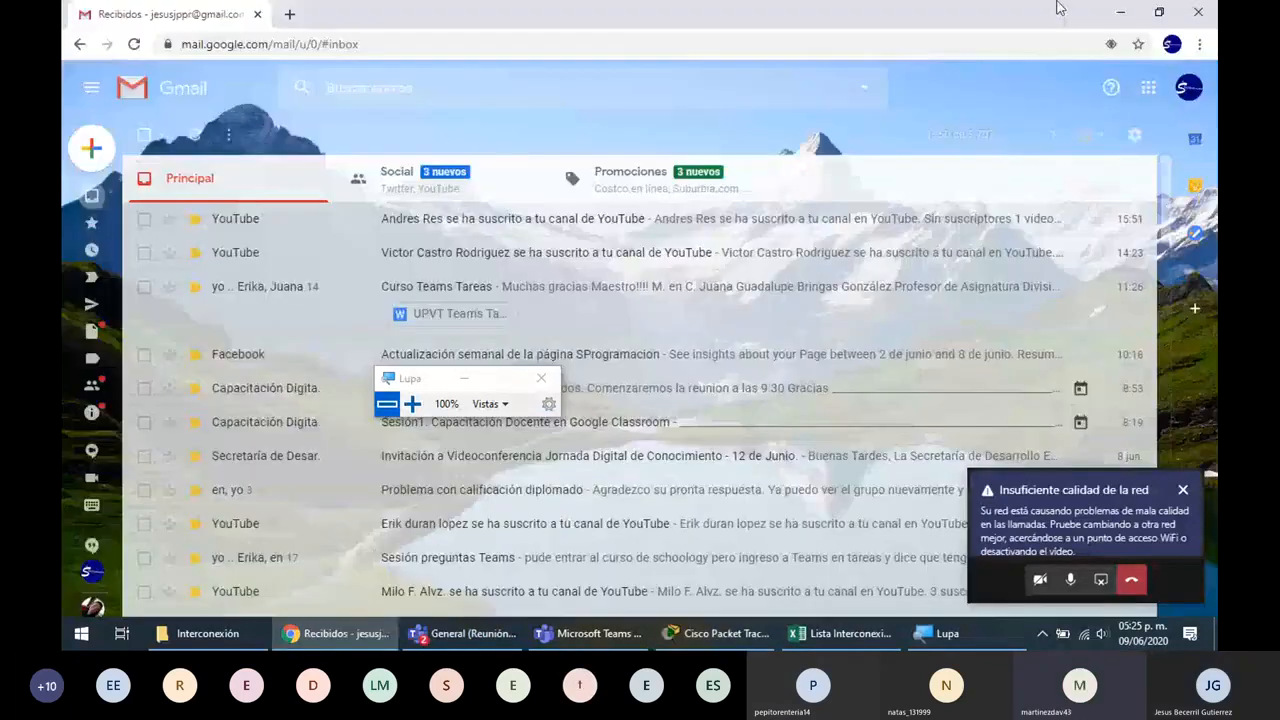
click(1198, 12)
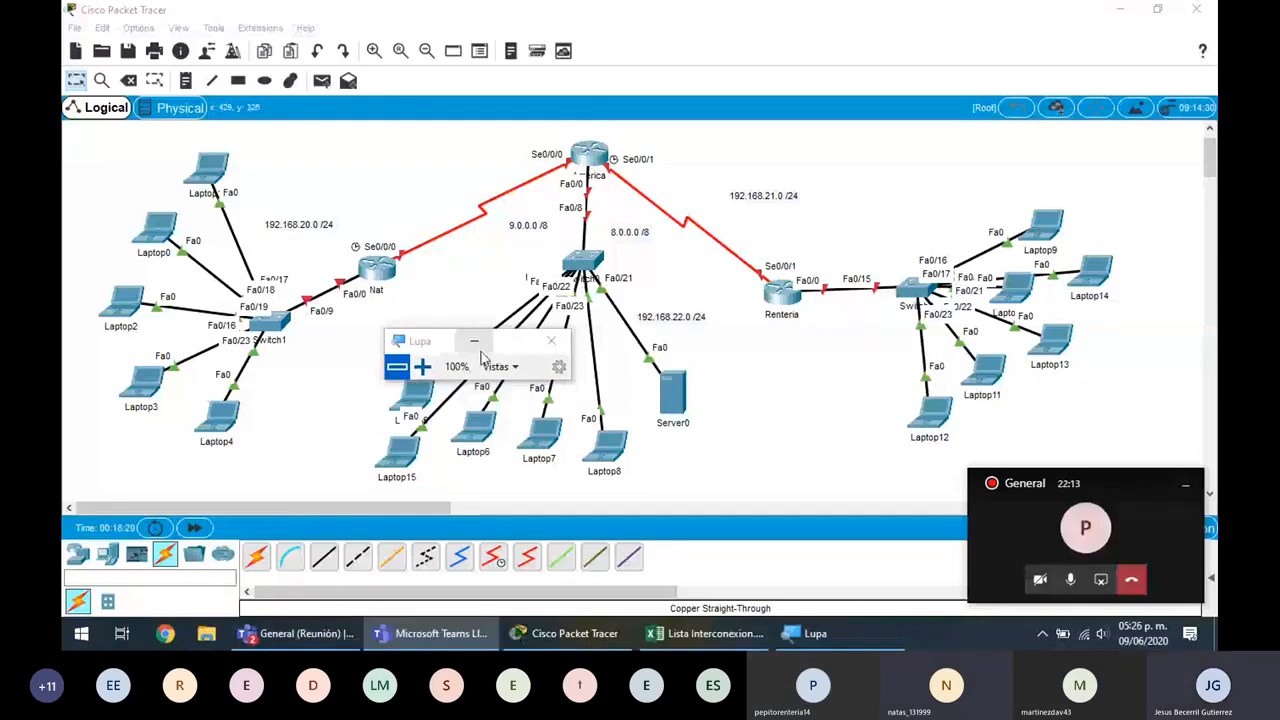
click(1018, 525)
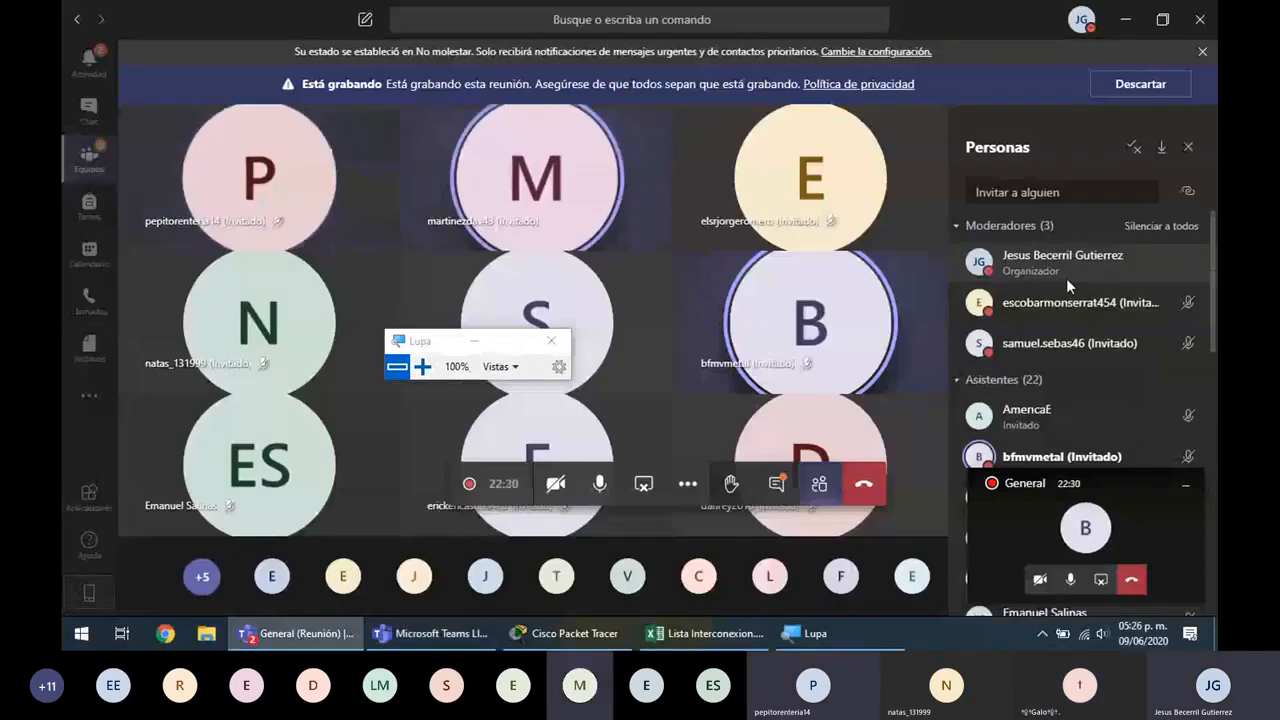
- Switch from the Teams meeting to Packet Tracer and open router Nat's command line, magnified to 200%
click(1126, 20)
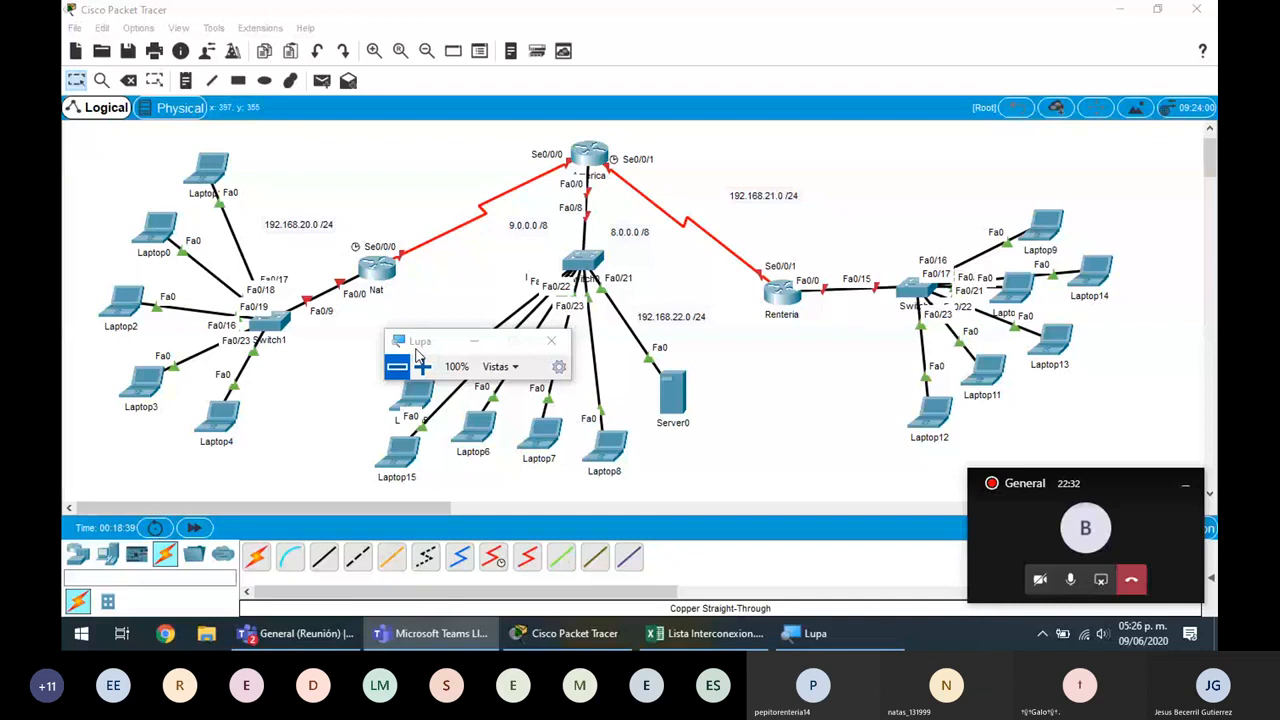
click(377, 266)
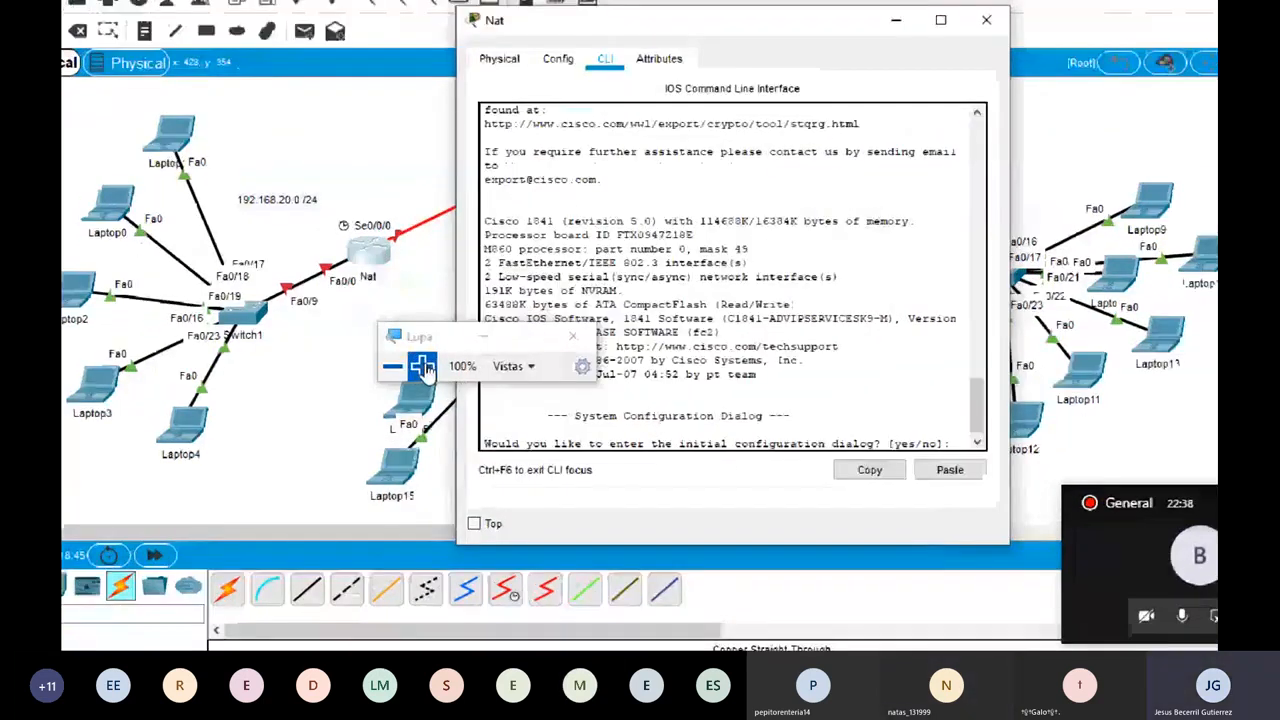
click(423, 368)
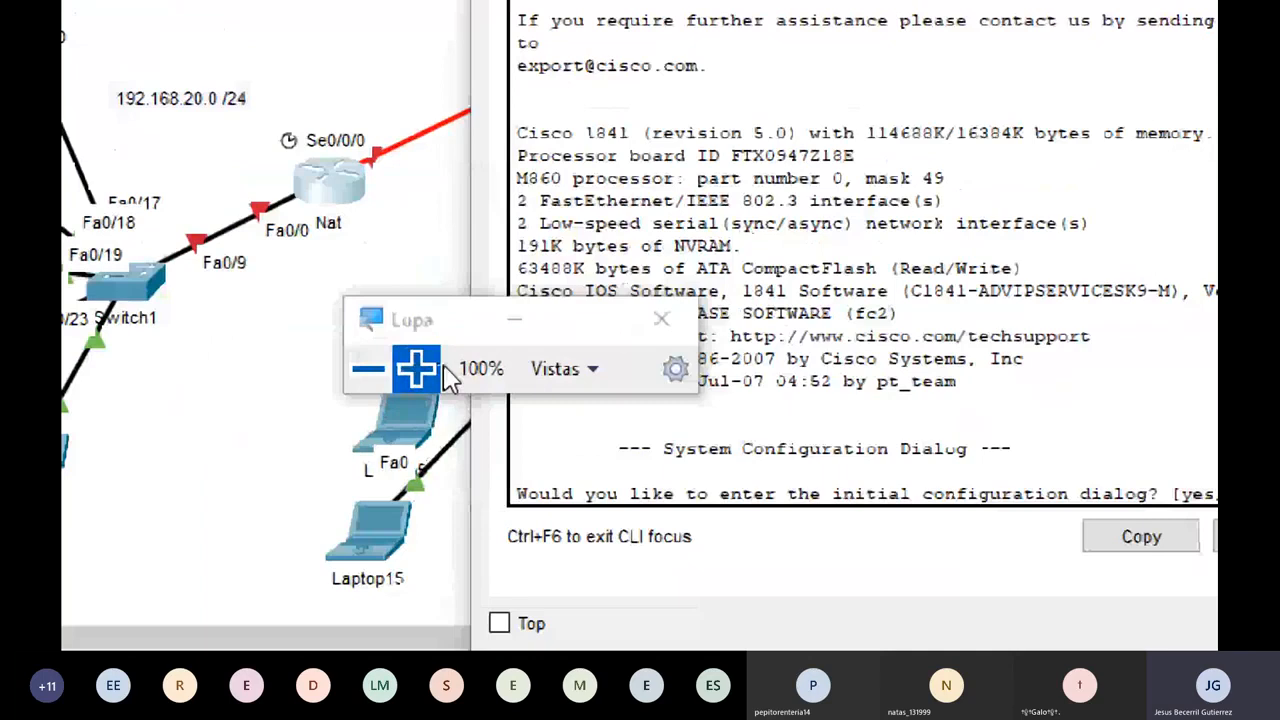
click(440, 368)
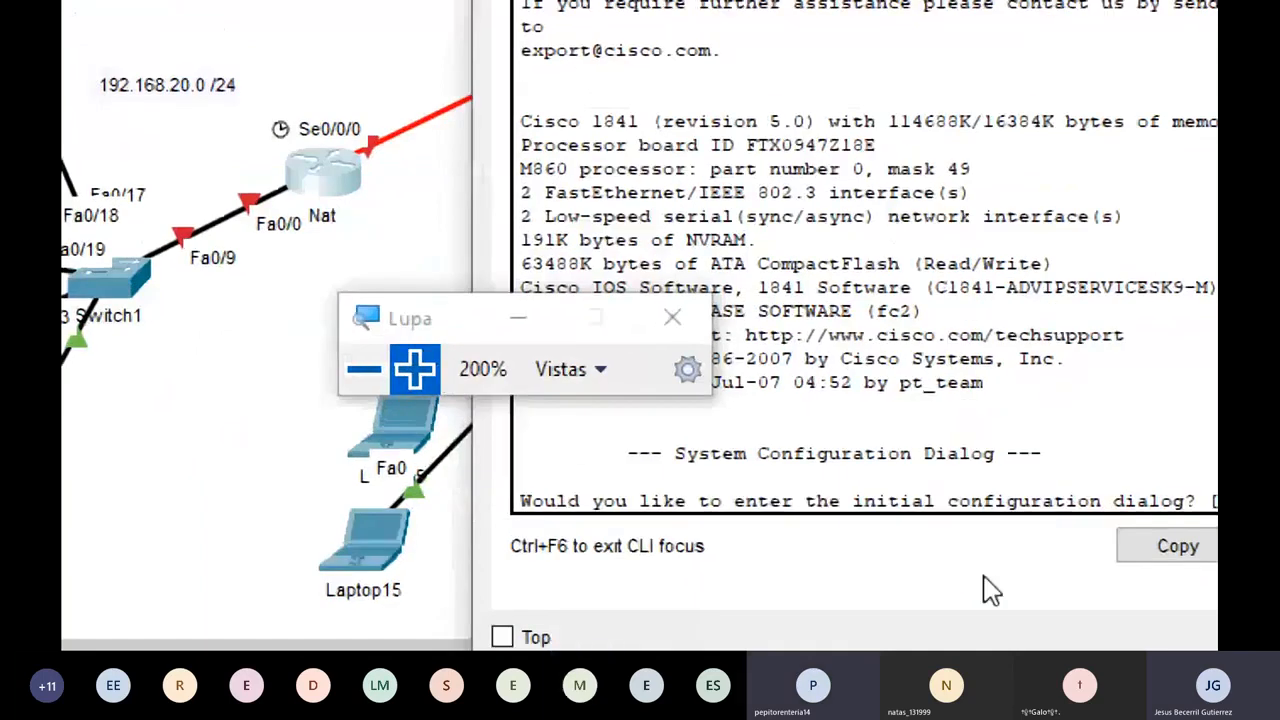
- Decline the initial configuration dialog on router Nat and enter global configuration mode
text(no)
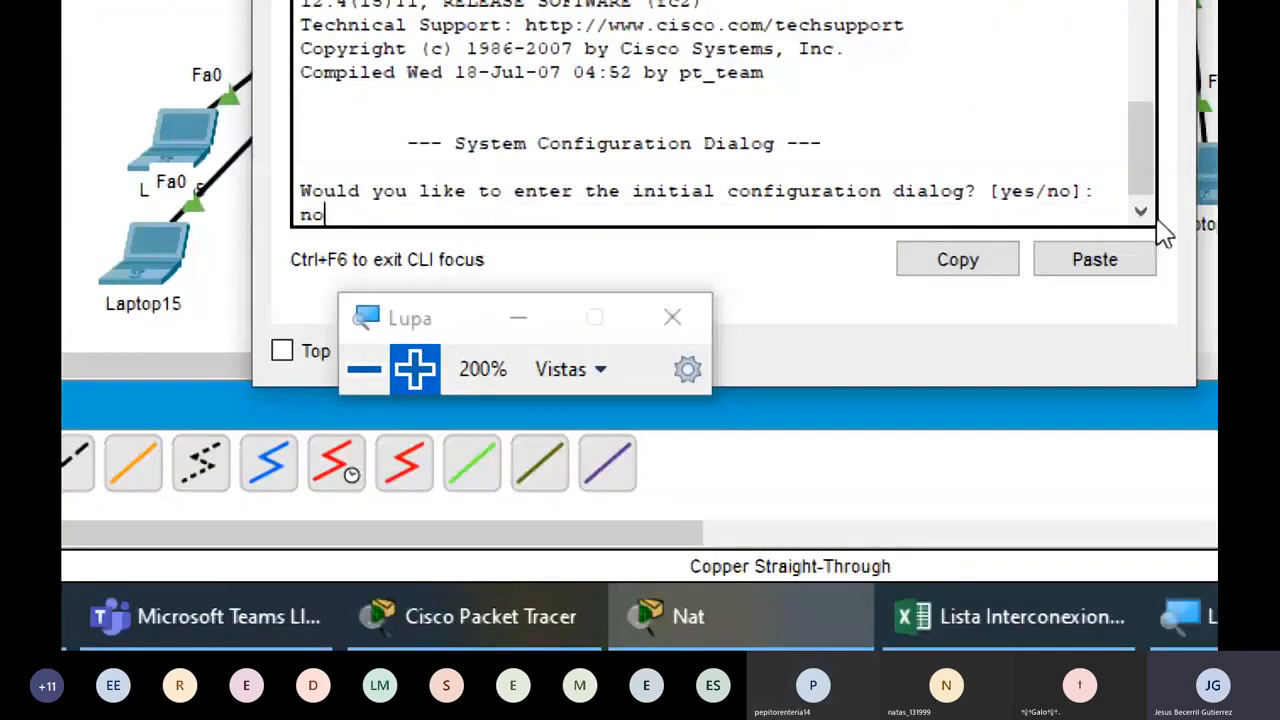
key(Return)
key(Return)
text(enable)
key(Return)
text(c)
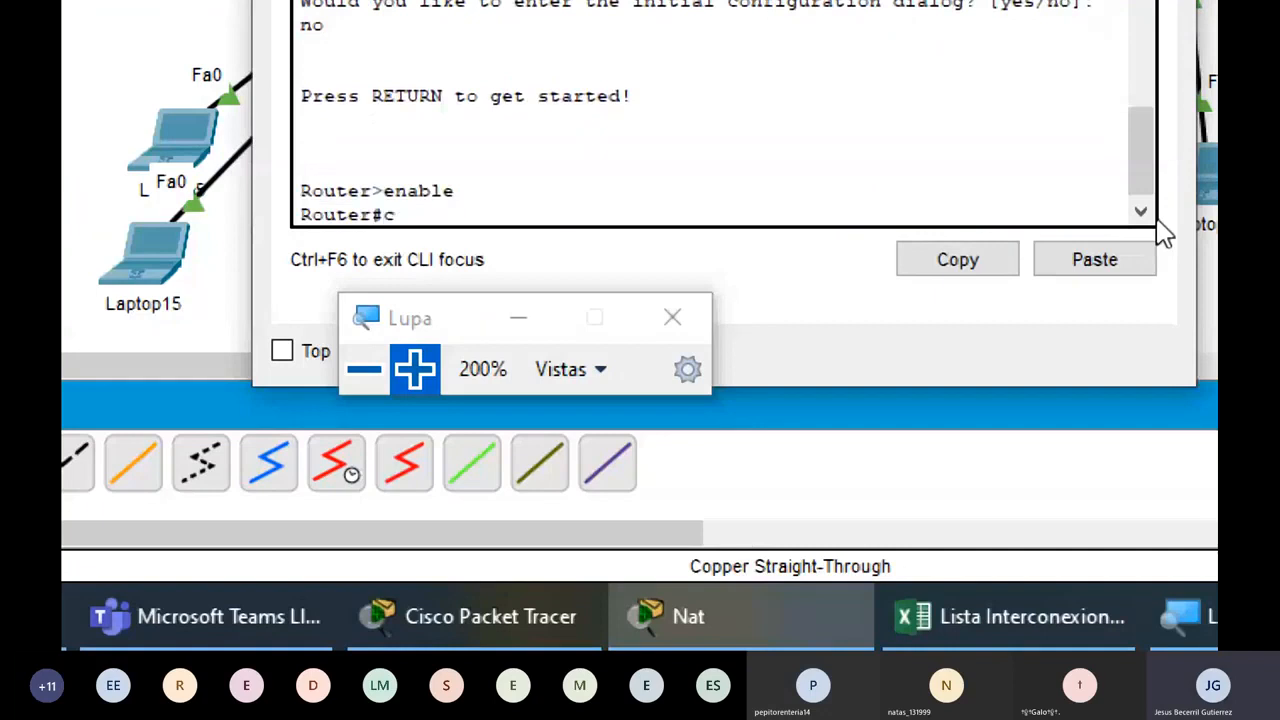
text(onfigure terminal)
key(Return)
- Set the router's hostname to Nat and clear the magnifier window away from its command line
text(hostname Na)
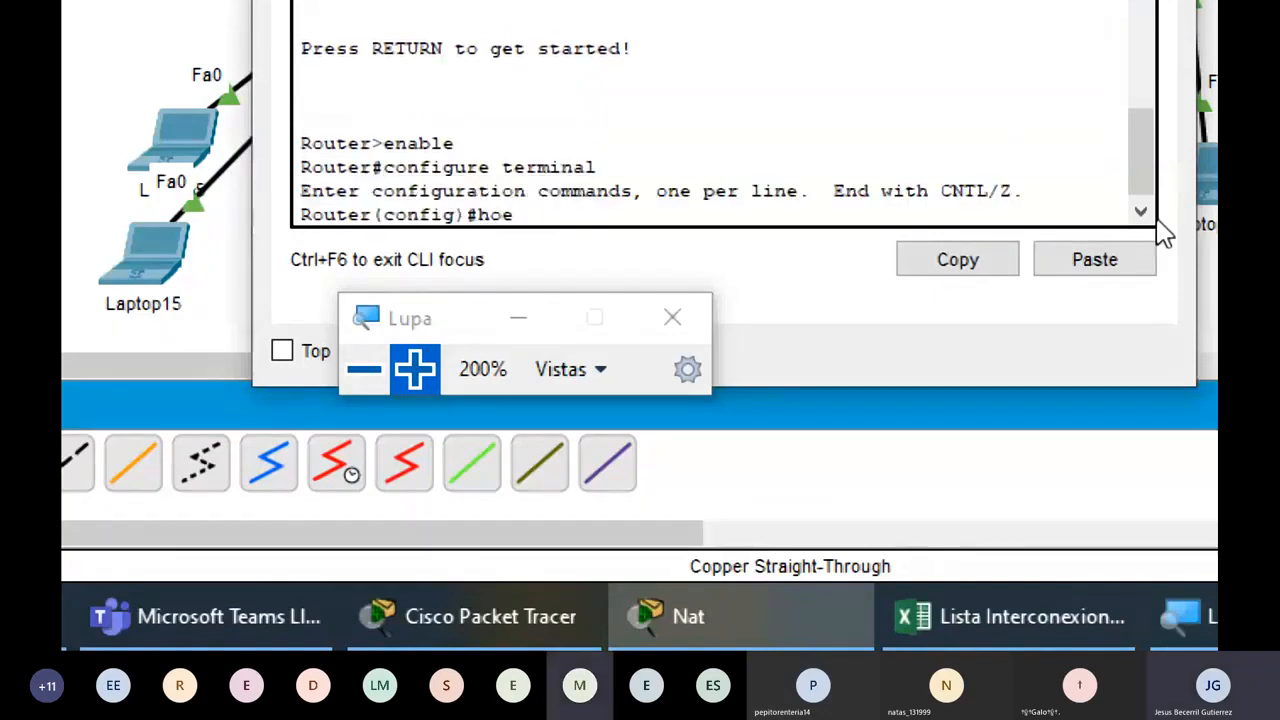
text(t)
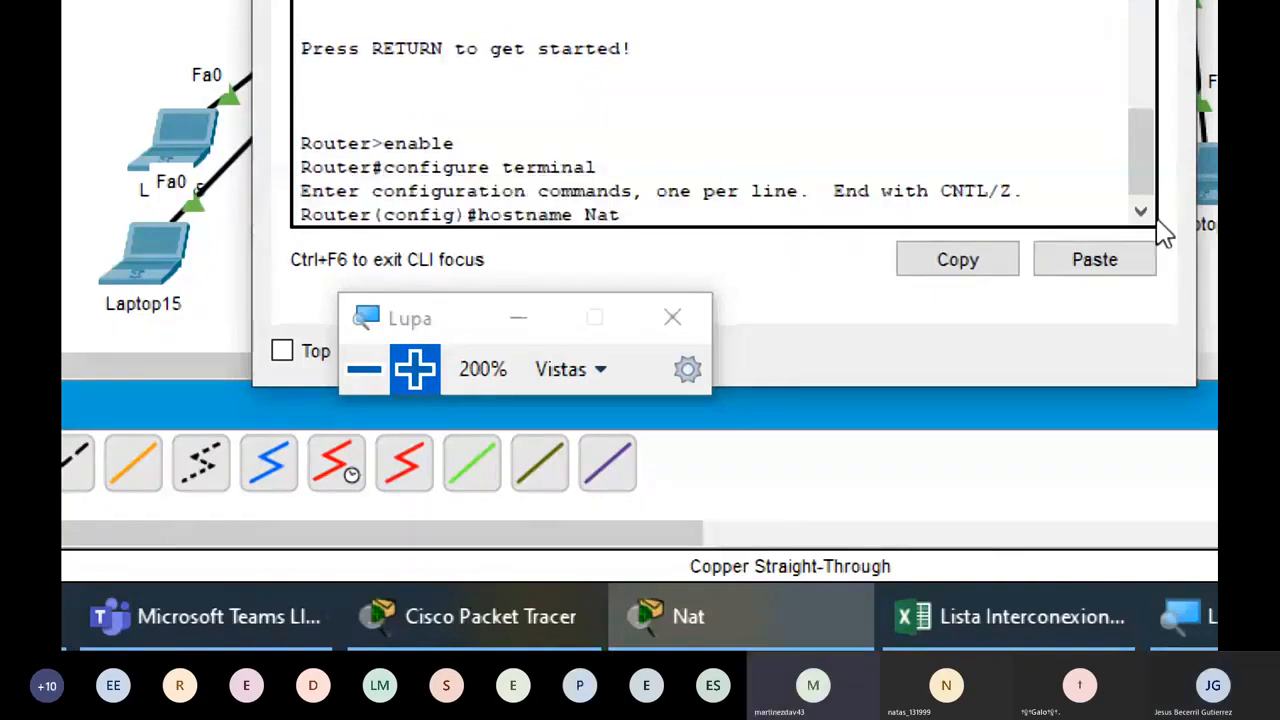
key(Return)
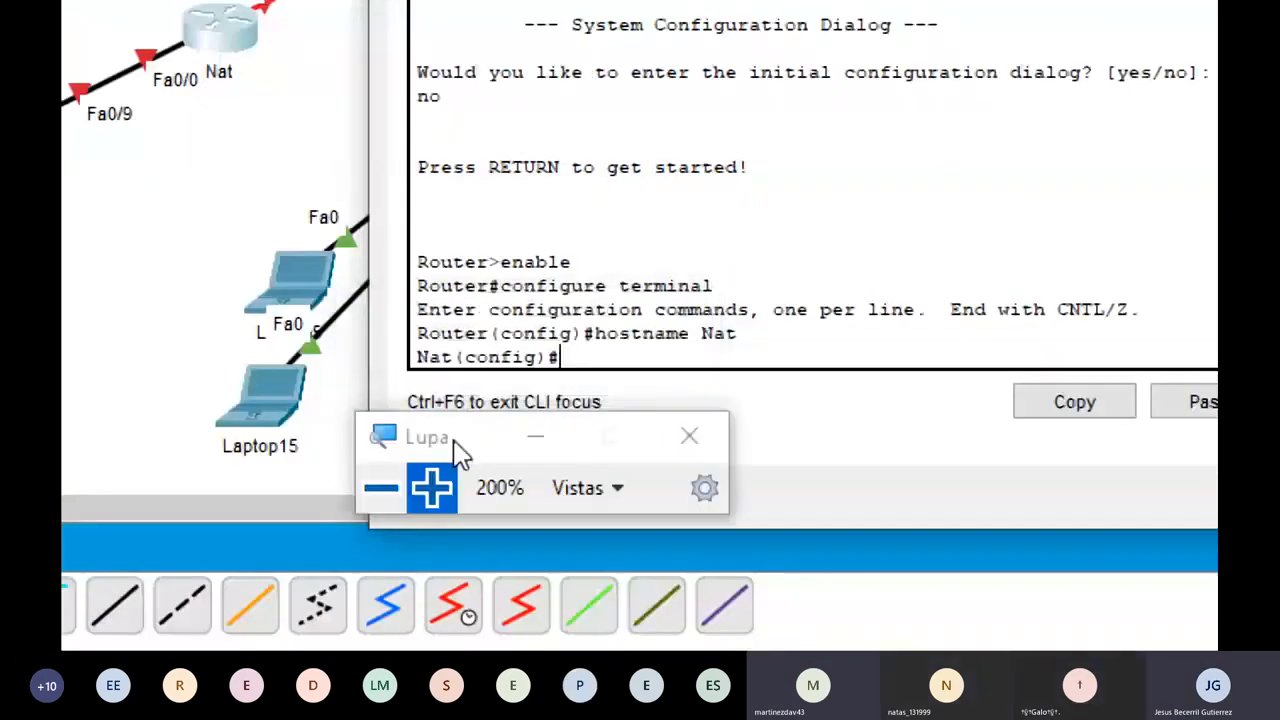
drag(453, 440, 469, 534)
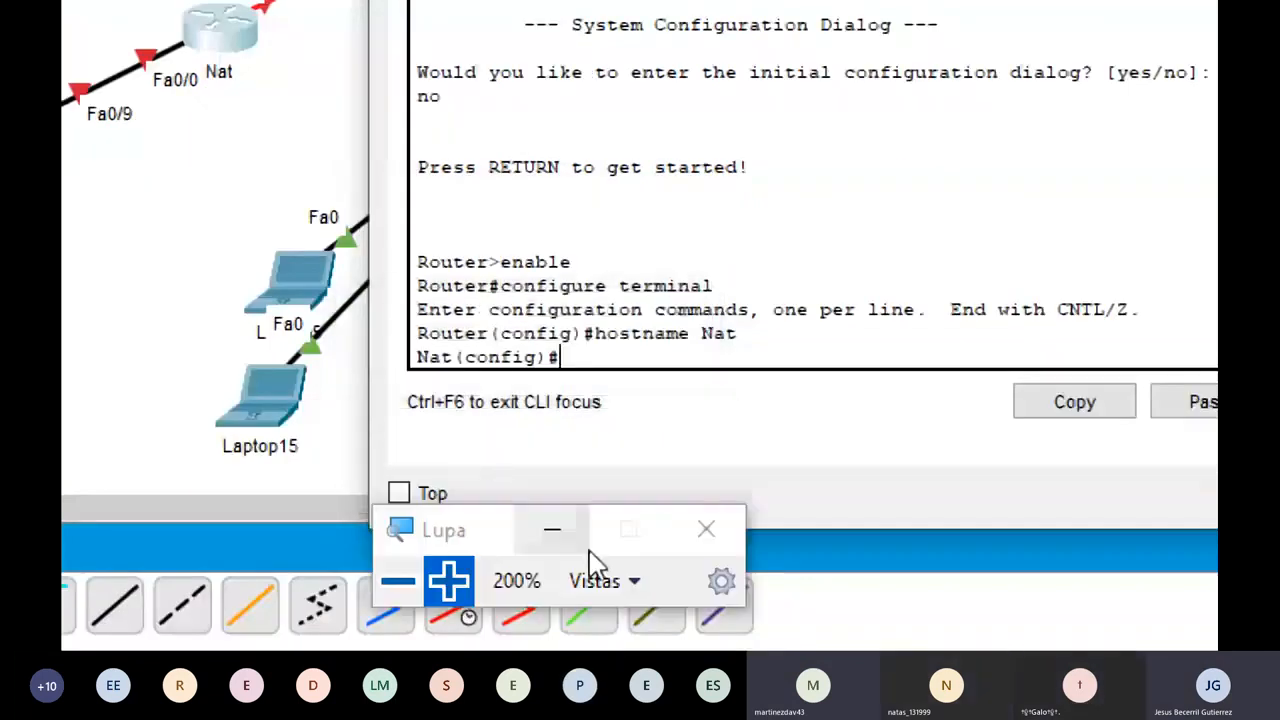
click(574, 548)
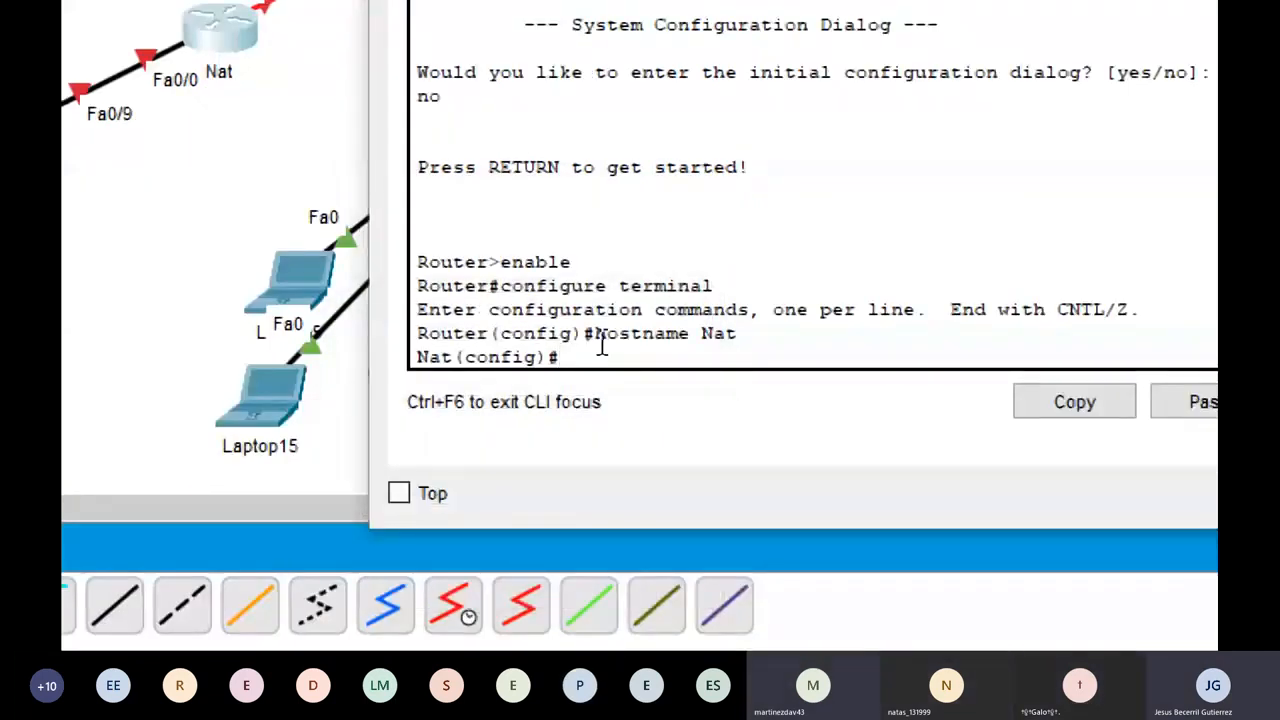
click(606, 357)
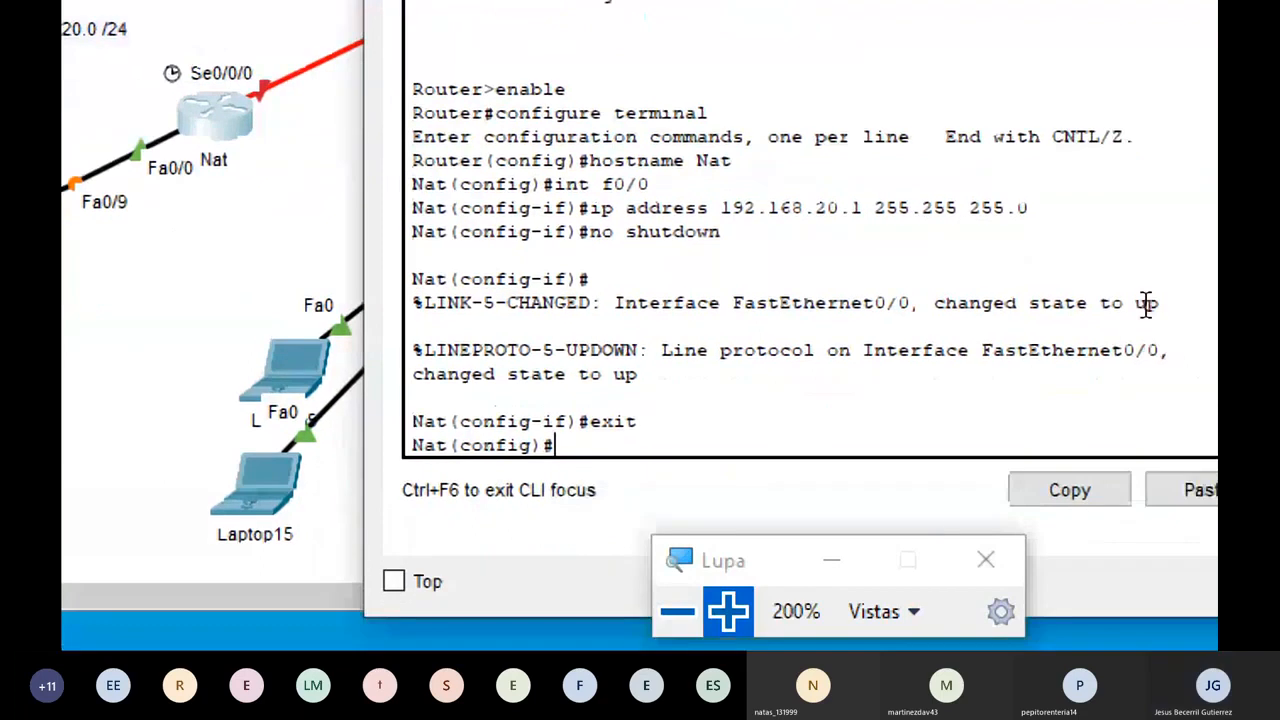
- Assign IP address 9.0.0.1 with subnet mask 255.0.0.0 to serial interface s0/0/0 on router Nat
text(int s0/0/0)
key(Return)
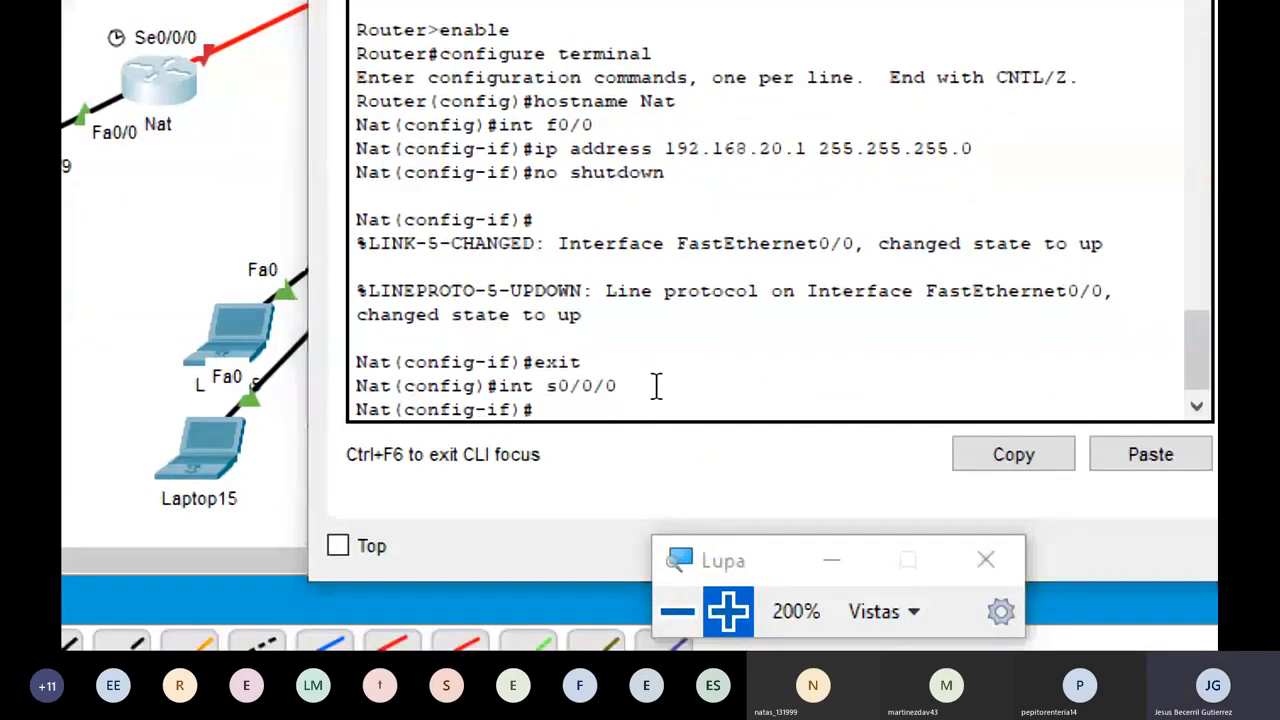
click(452, 58)
key(alt+Tab)
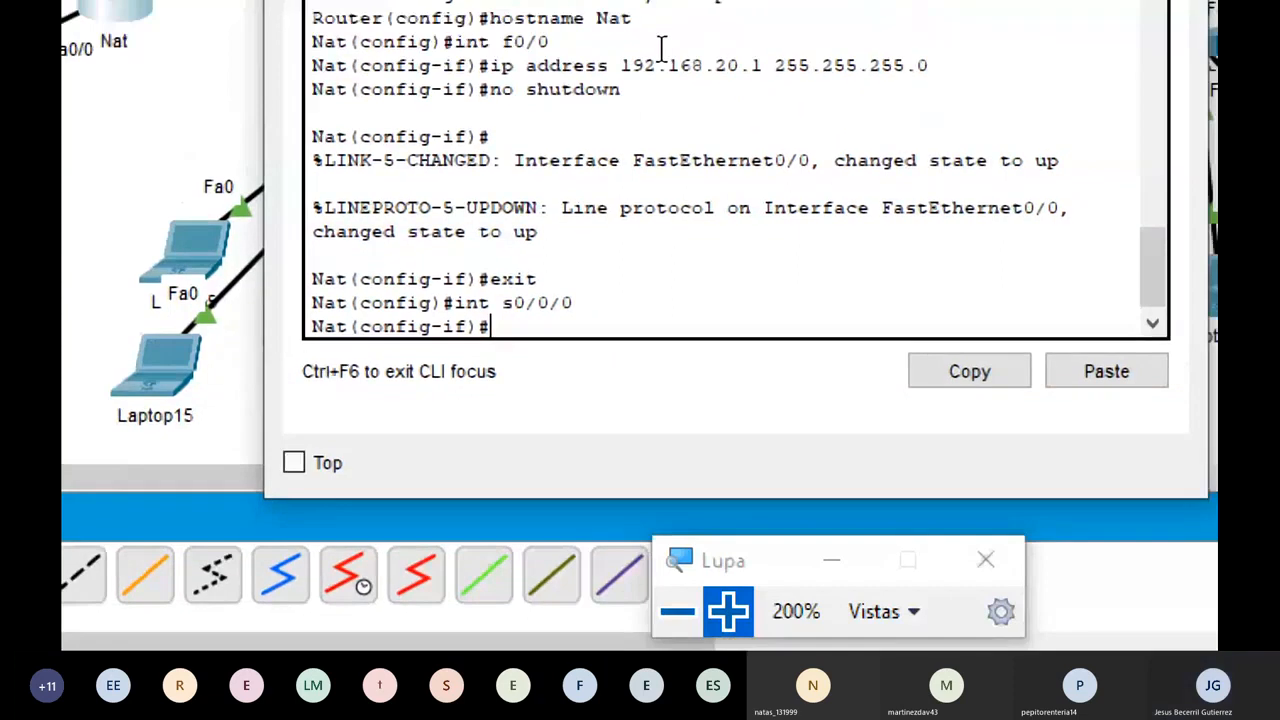
text(ip)
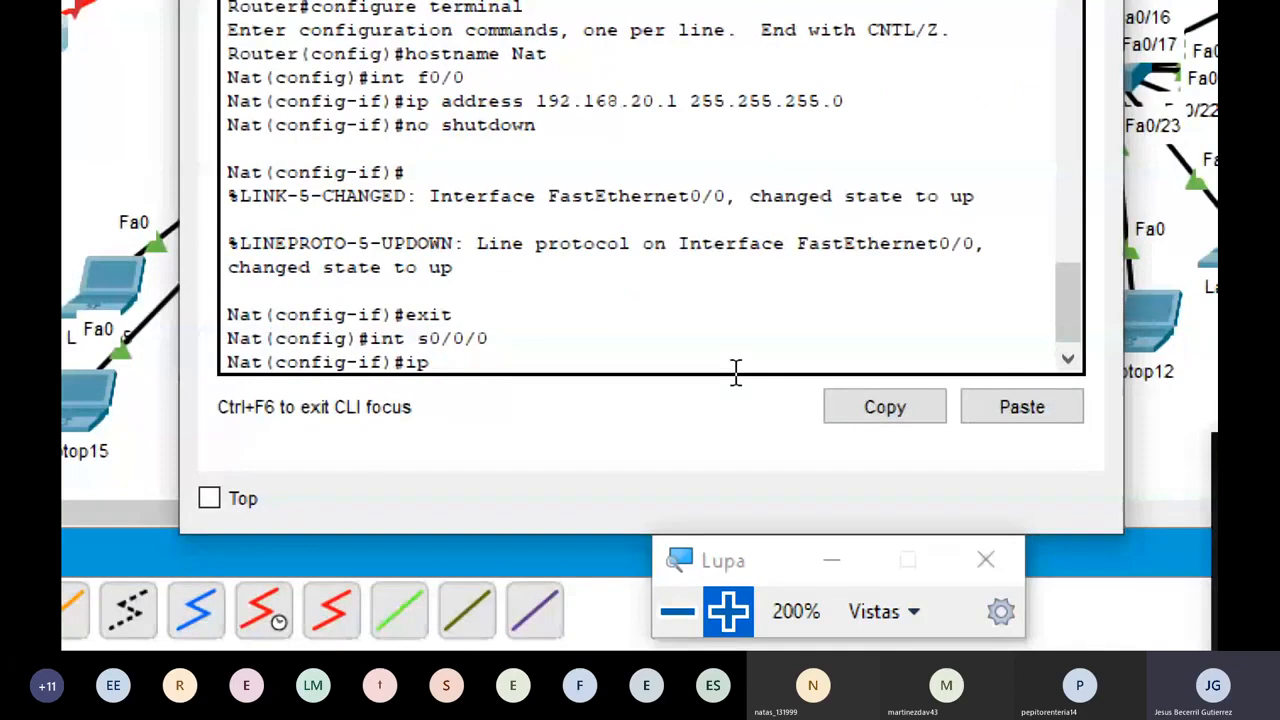
text( address 9.)
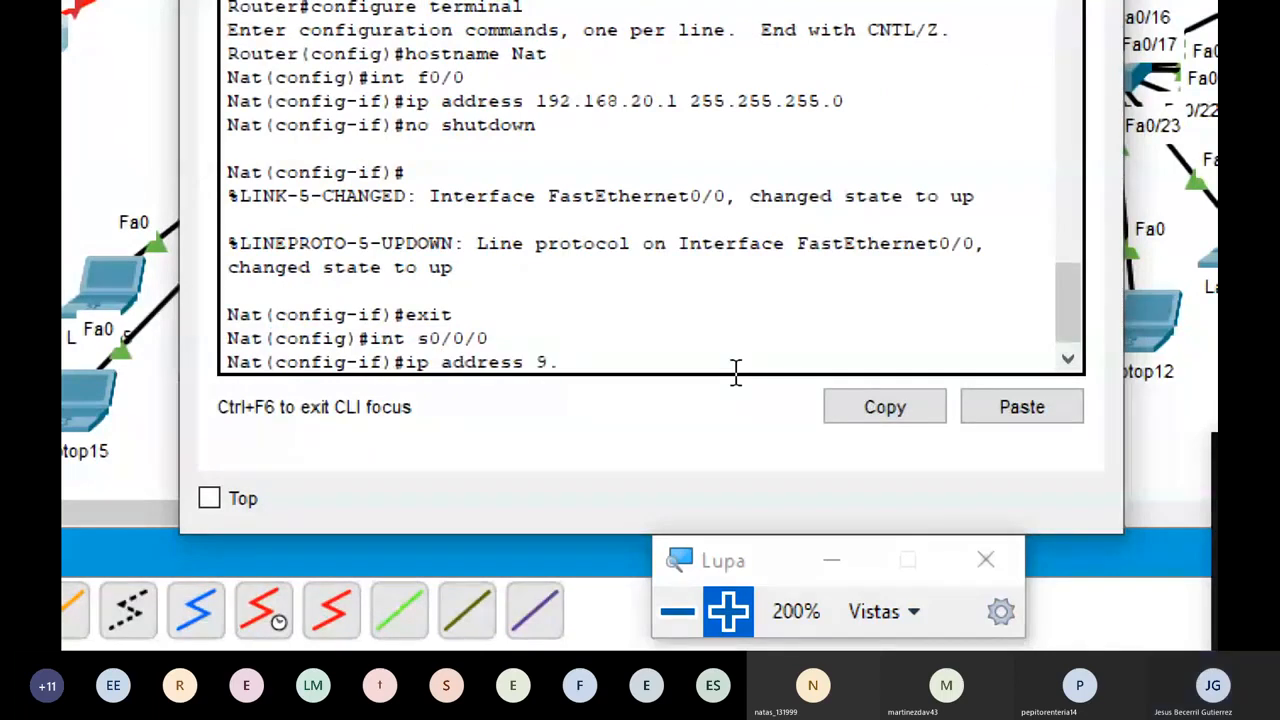
text(0.0.1 255.255)
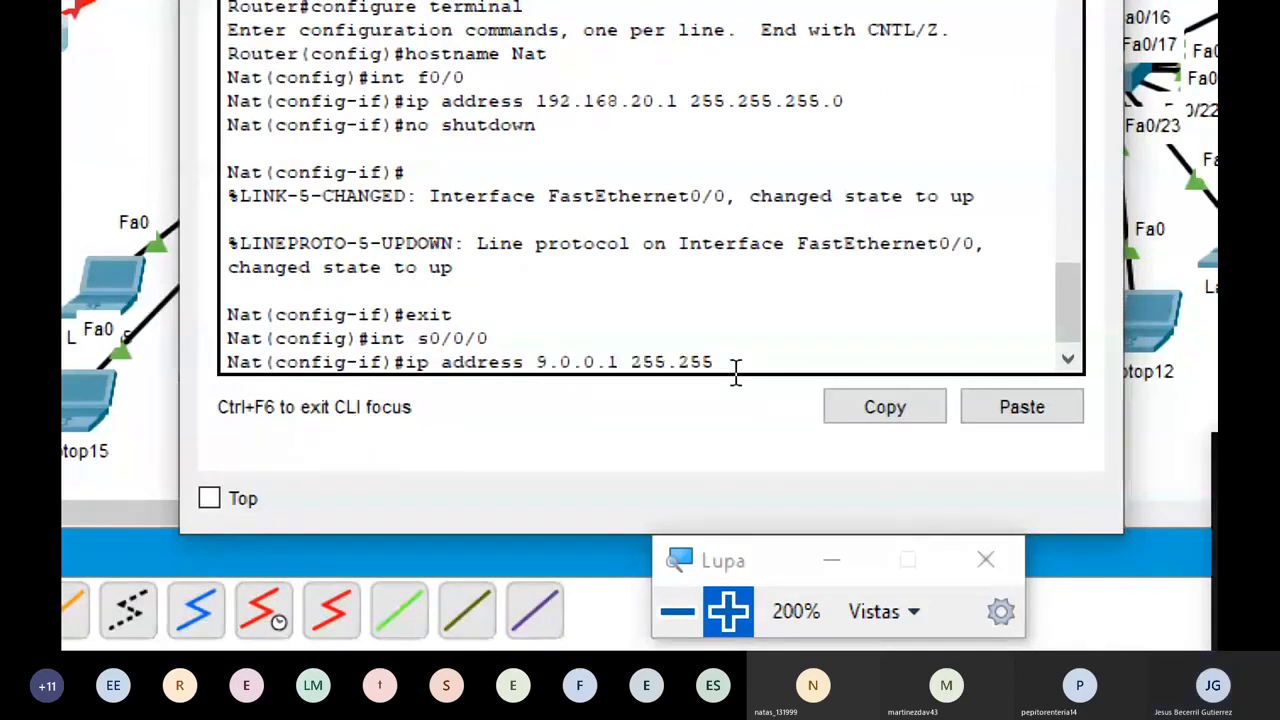
key(BackSpace)
key(BackSpace)
key(BackSpace)
text(0.0.0)
key(Return)
- Enable Nat's serial interface s0/0/0 with no shutdown and exit interface configuration mode
text(no shutdown)
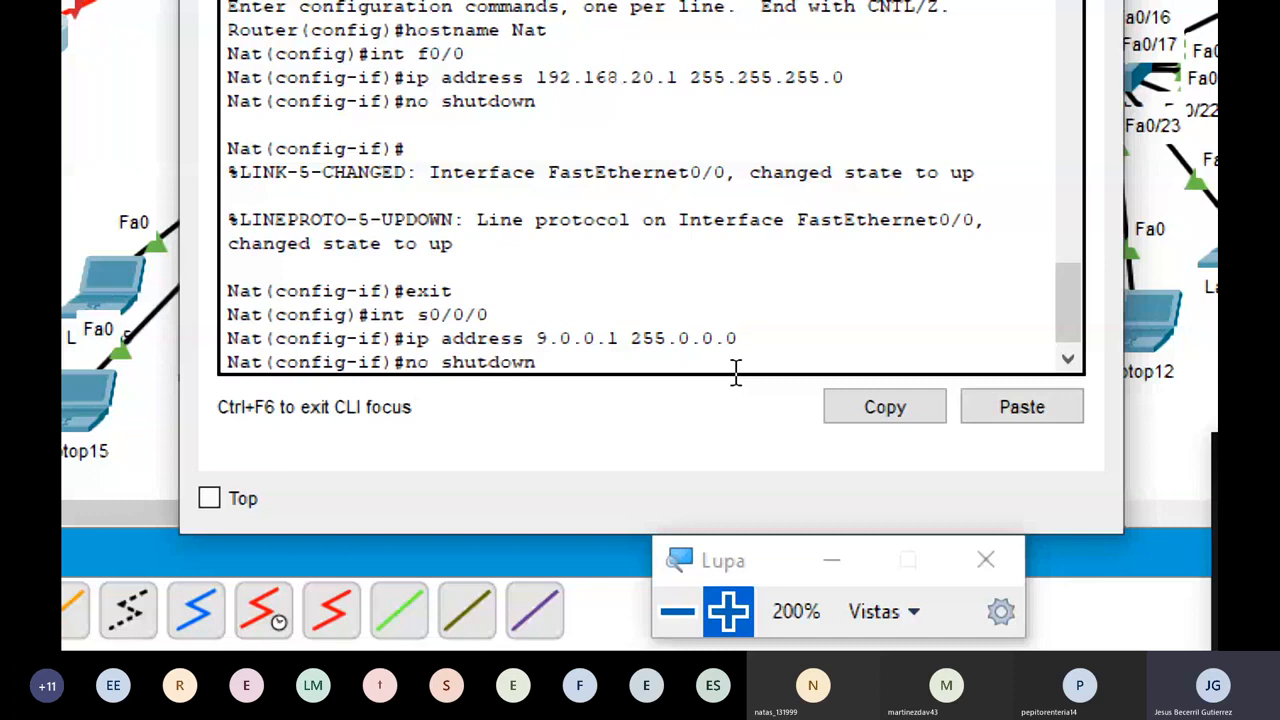
key(Return)
text(exit)
key(BackSpace)
key(BackSpace)
key(BackSpace)
text(x)
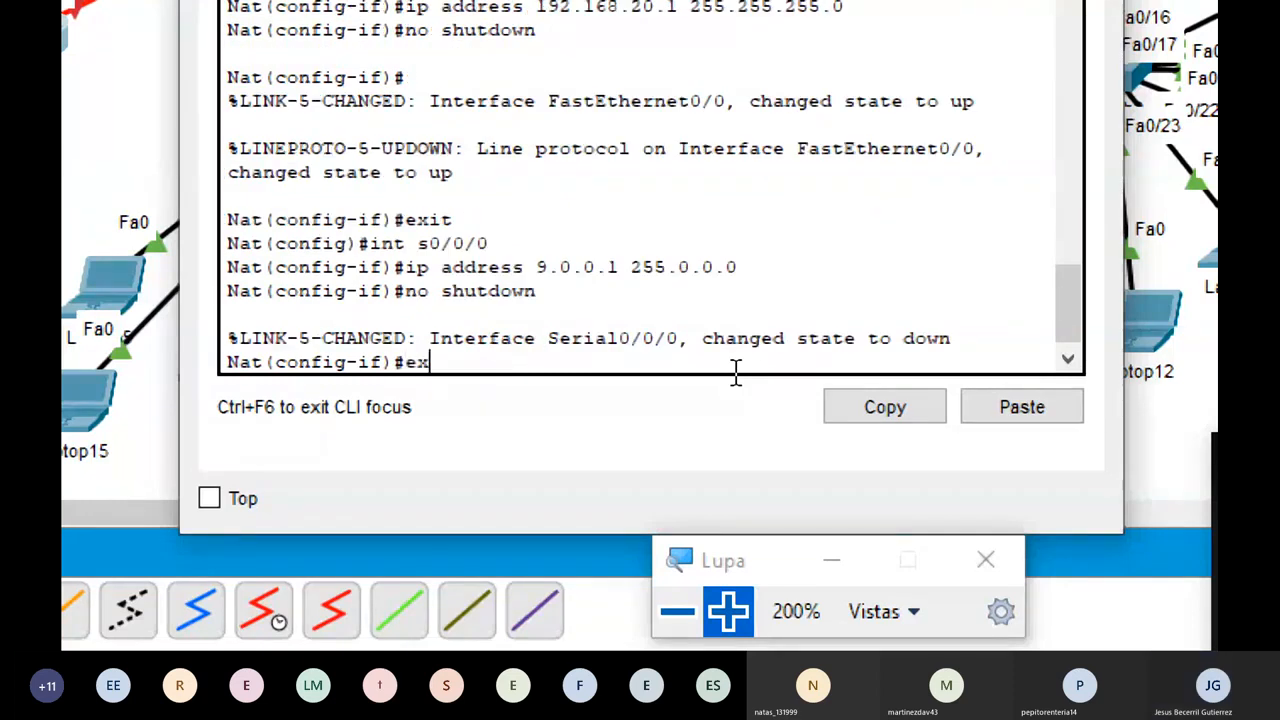
text(it)
key(Return)
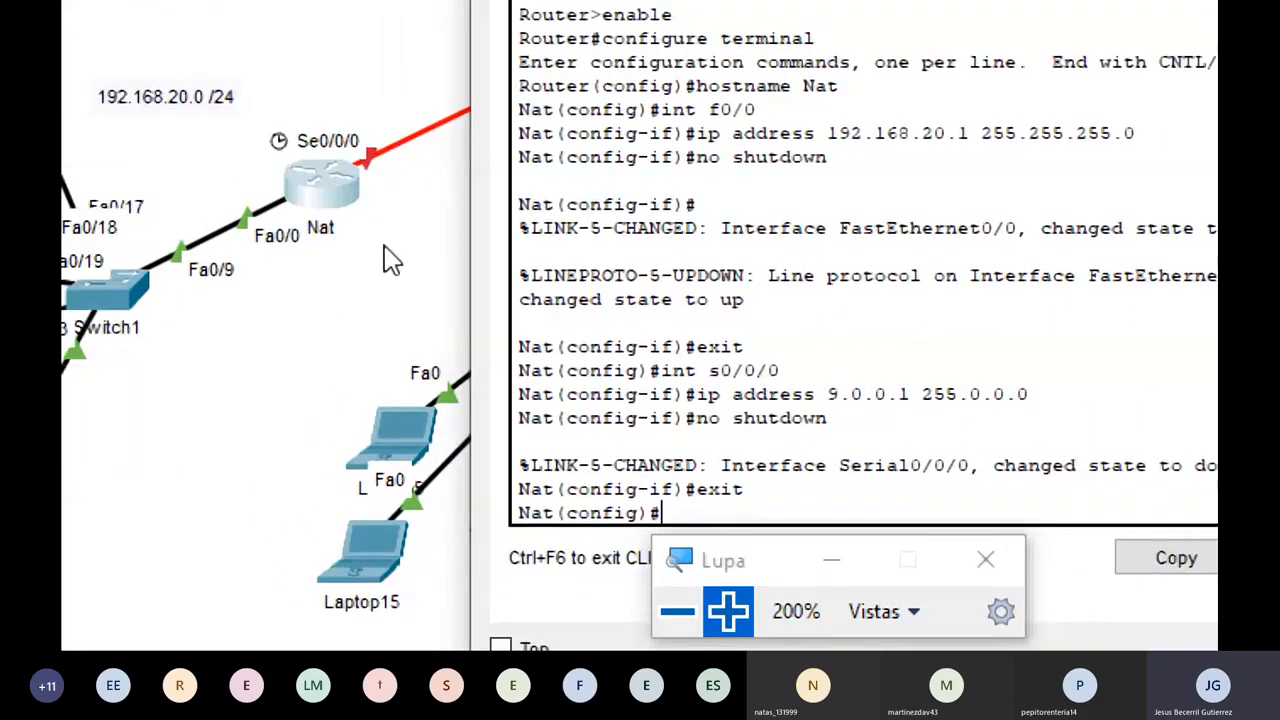
- Return to the topology and open router America's command line, magnified to 200%
click(390, 258)
mouse_move(680, 75)
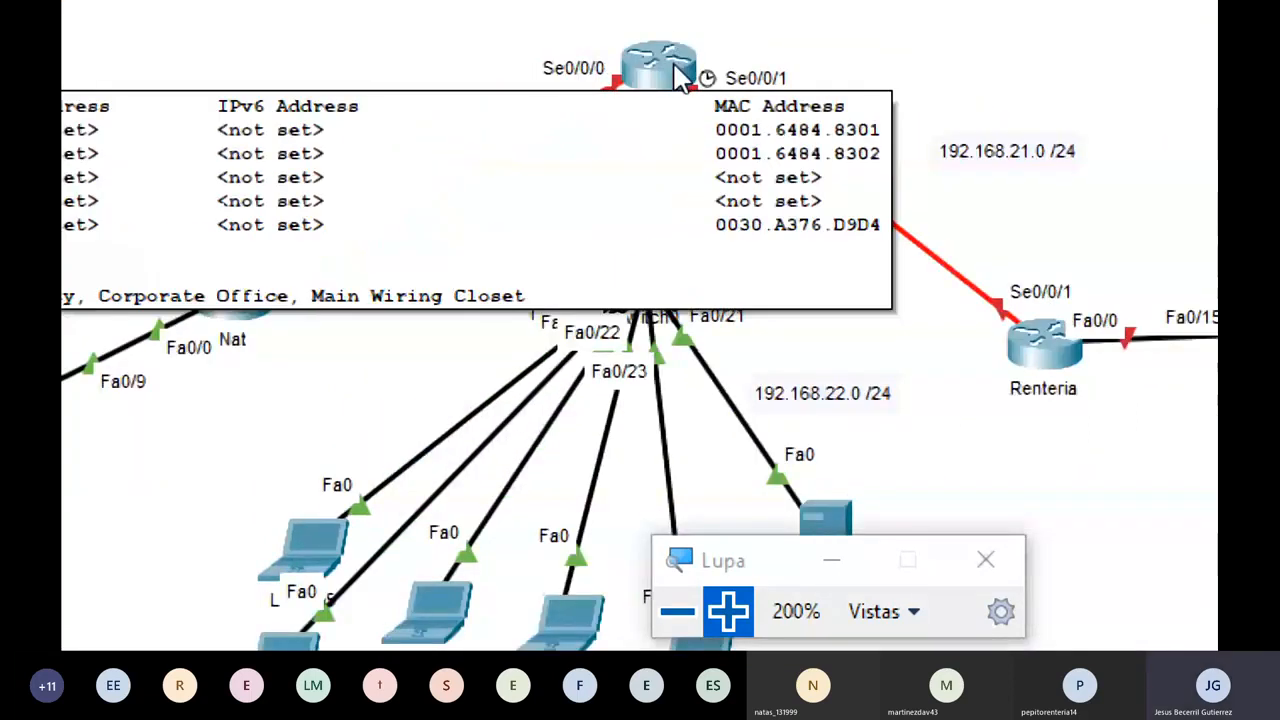
click(677, 611)
click(677, 611)
click(677, 611)
click(677, 611)
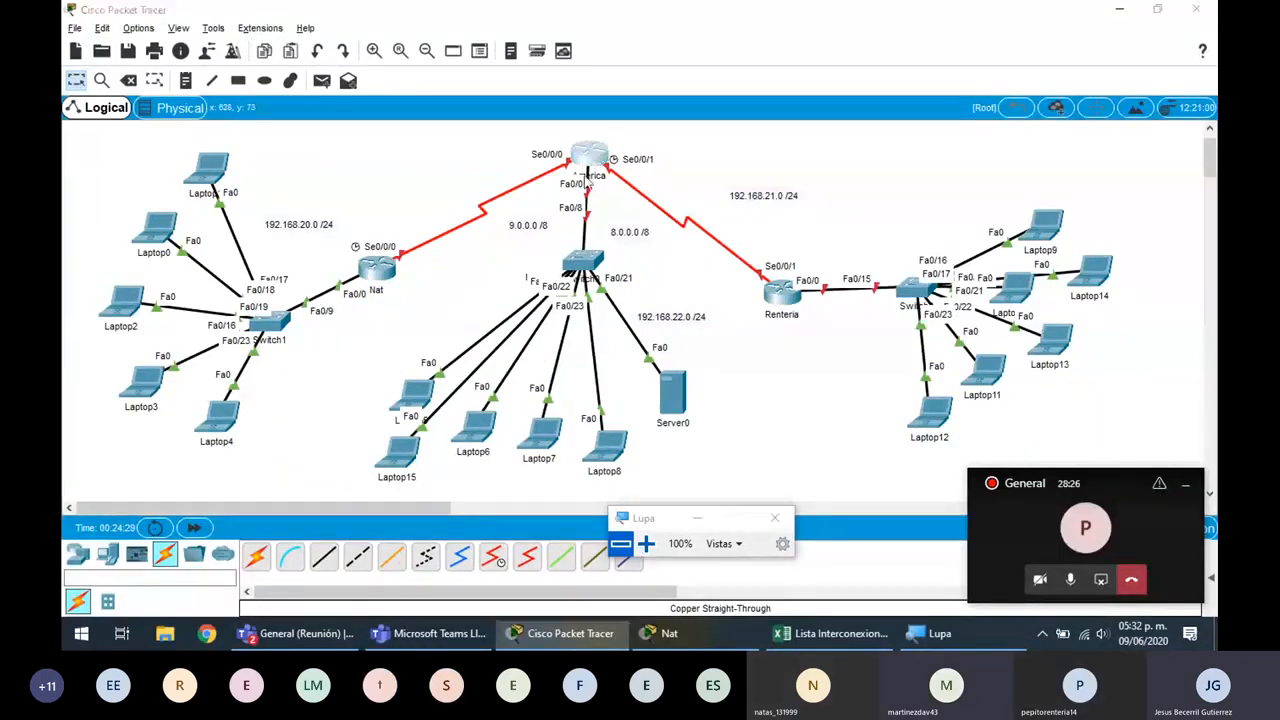
click(589, 180)
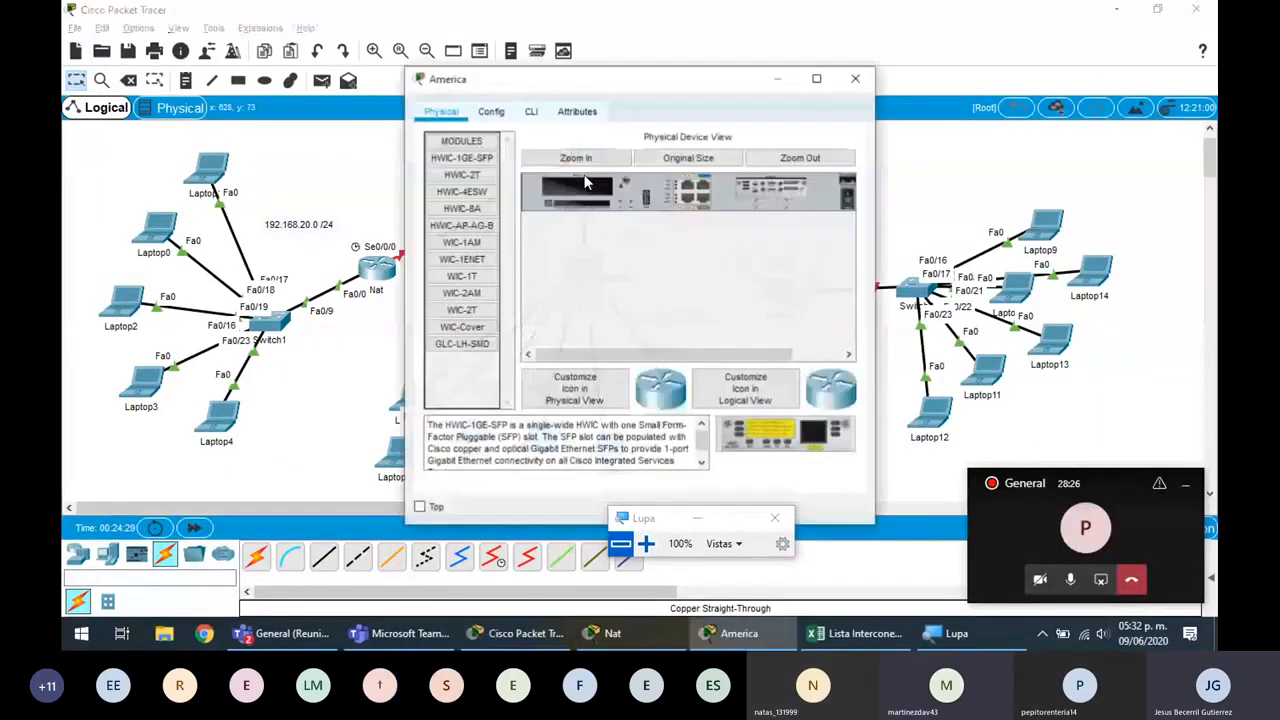
click(530, 111)
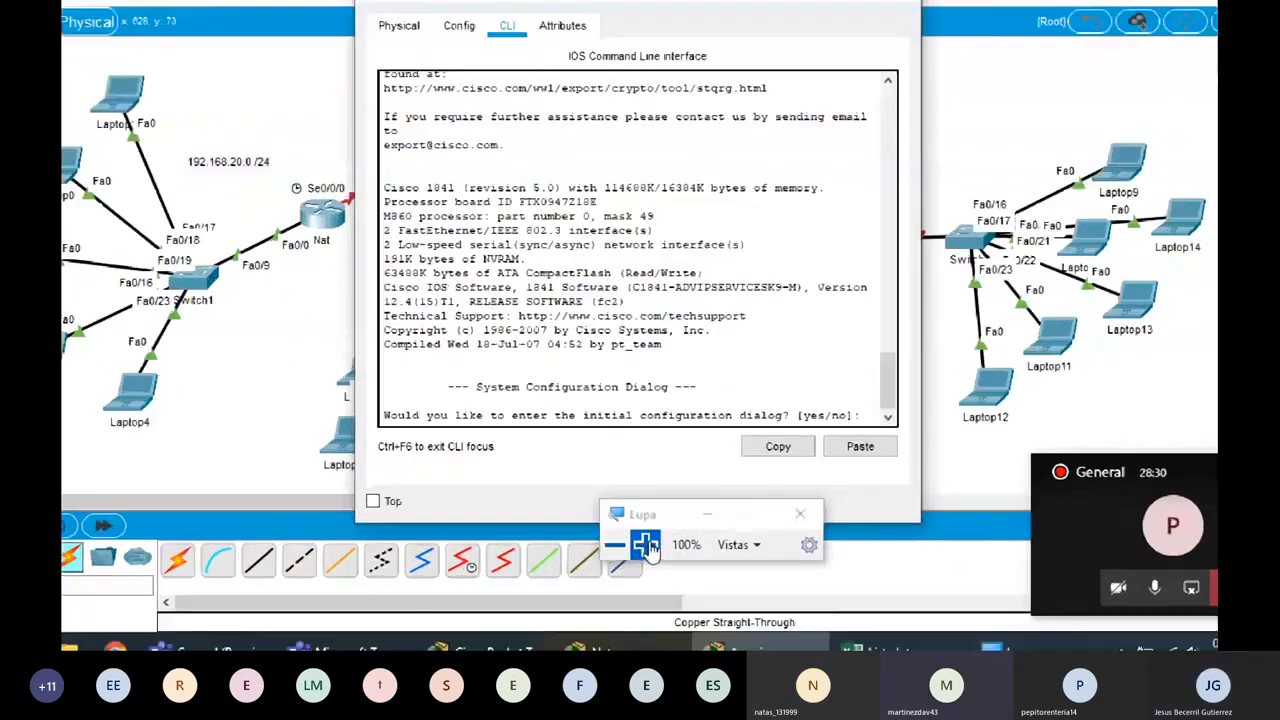
click(646, 543)
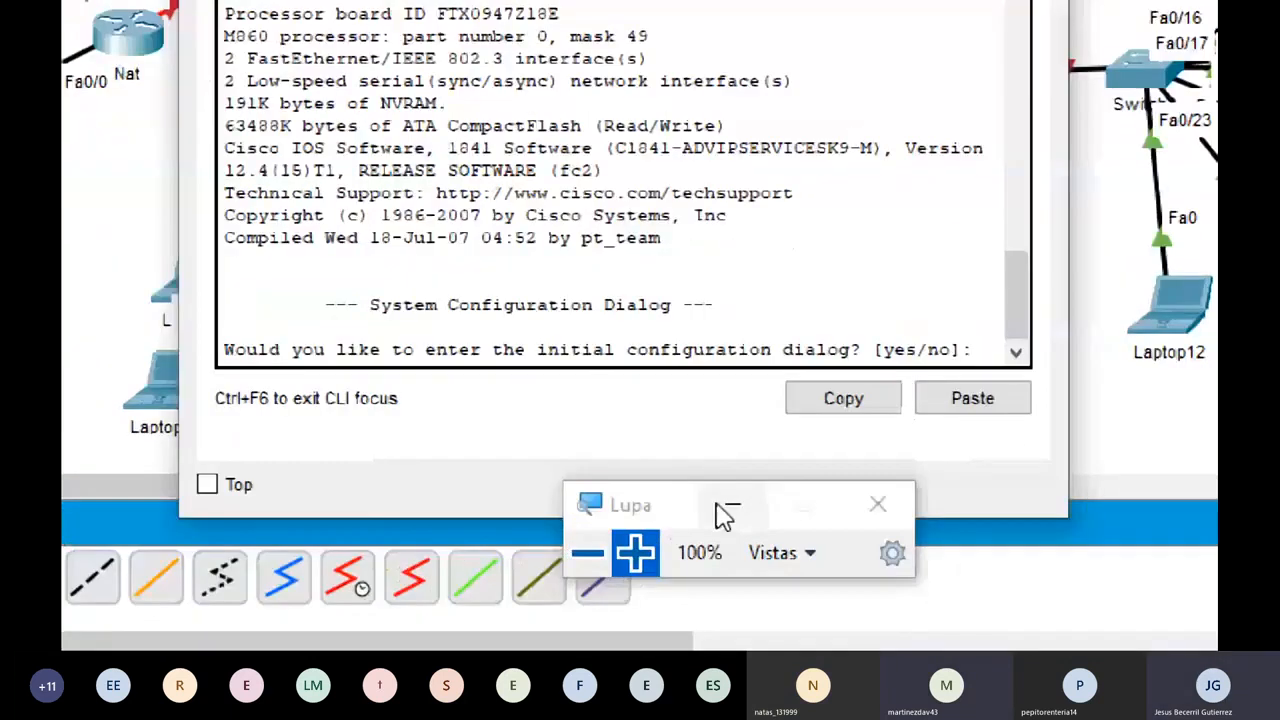
- Decline the initial configuration dialog on router America and enter global configuration mode
text(no)
key(Return)
key(Return)
text(enable)
key(Return)
text(configure terminal)
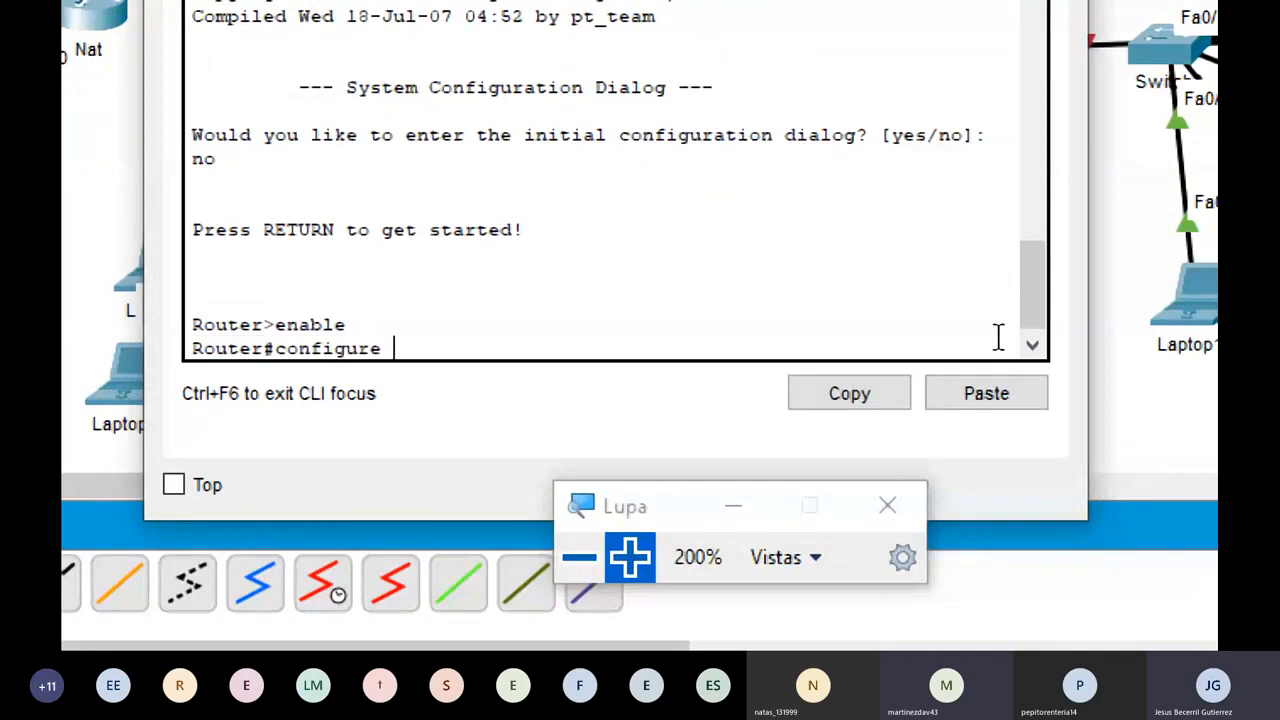
key(Return)
- Set the hostname of the central router to America
text(hostname A)
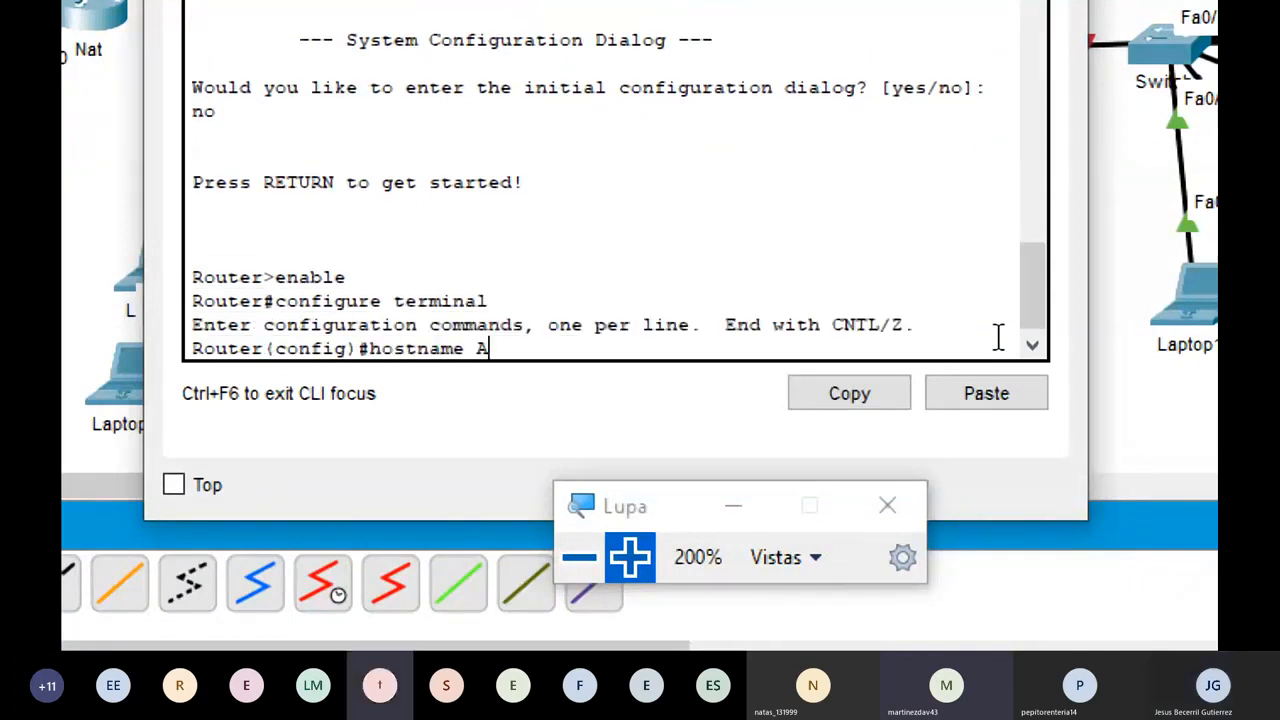
text(merica)
key(Return)
- Assign IP address 192.168.22.1 with subnet mask 255.255.255.0 to interface f0/0 on router America
text(int f0)
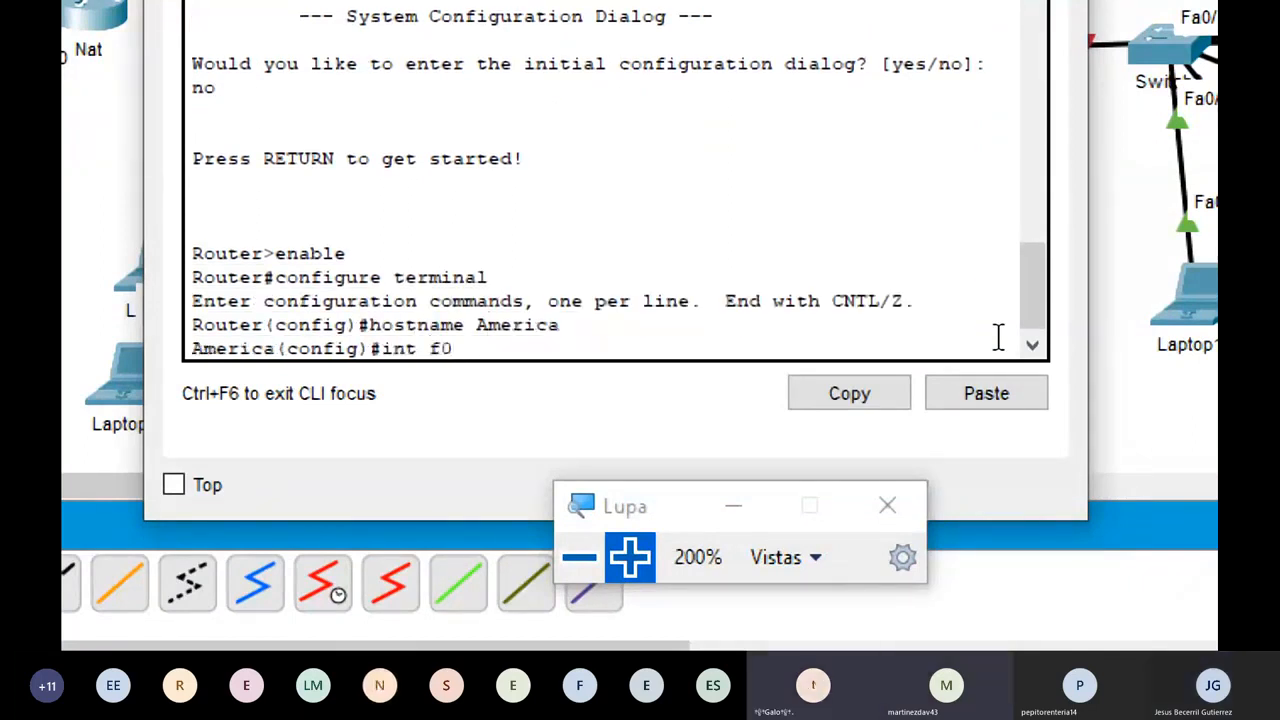
text(/0)
key(Return)
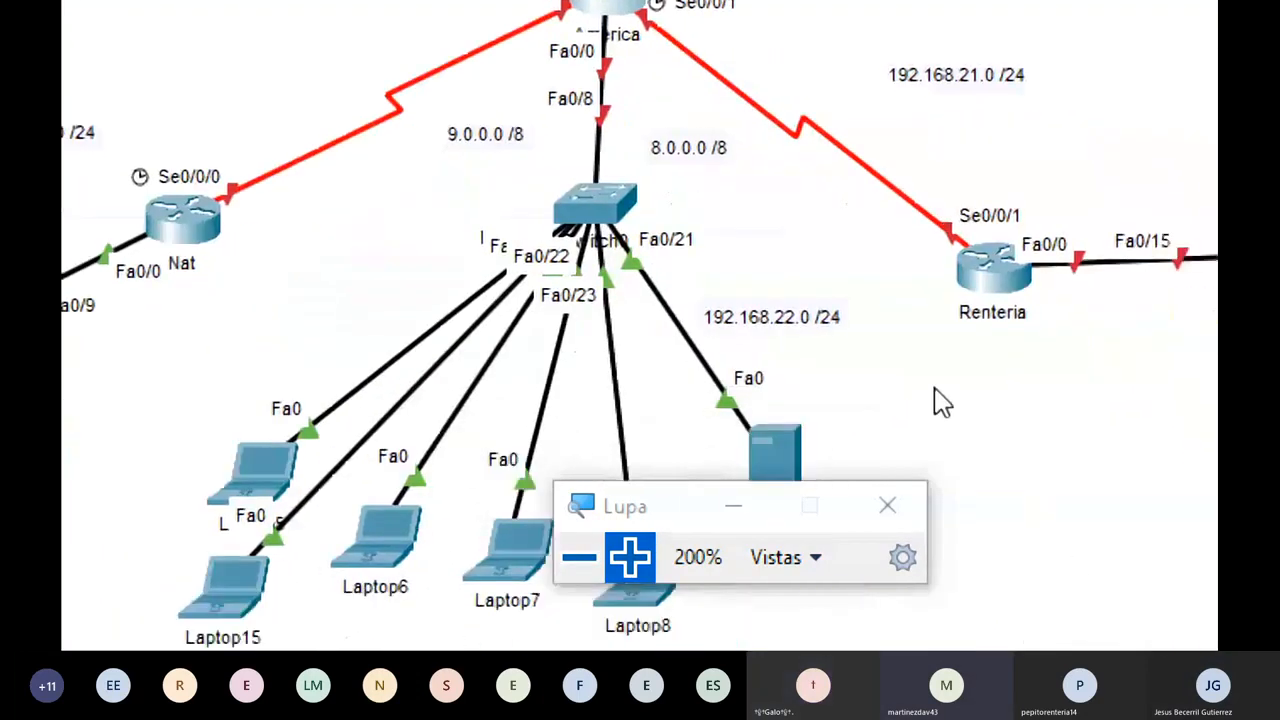
key(alt+Tab)
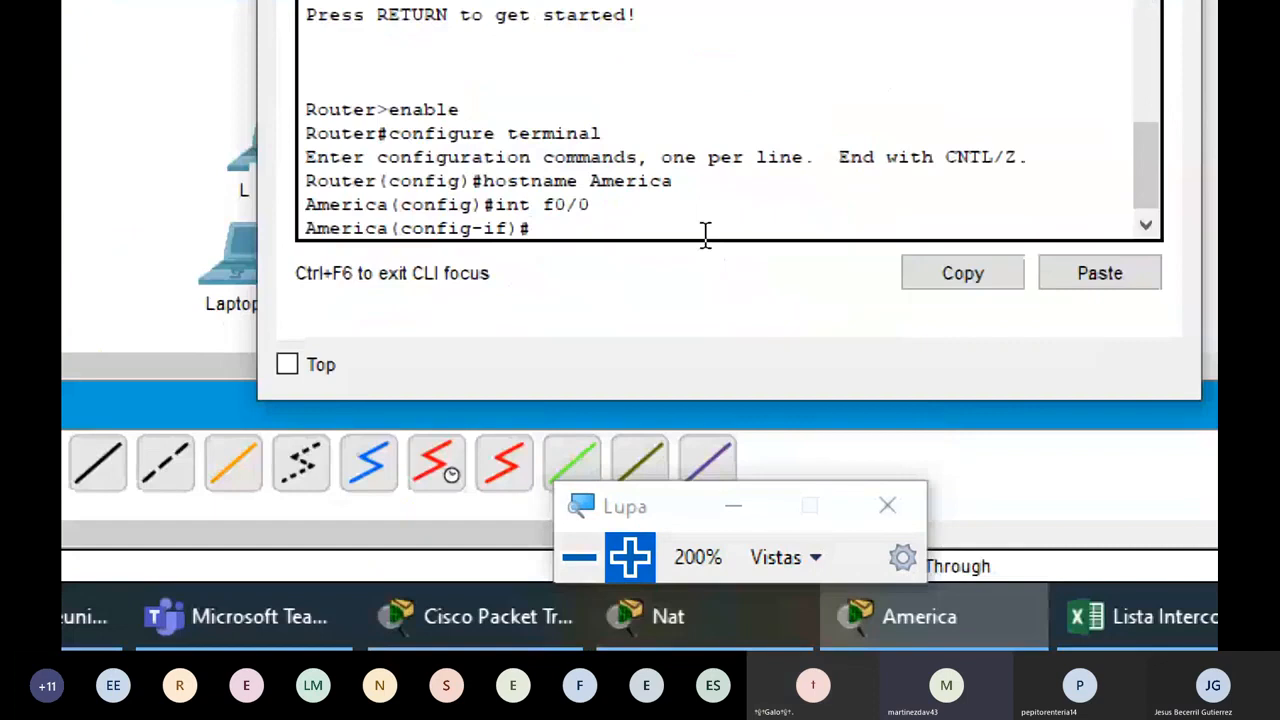
text(ip)
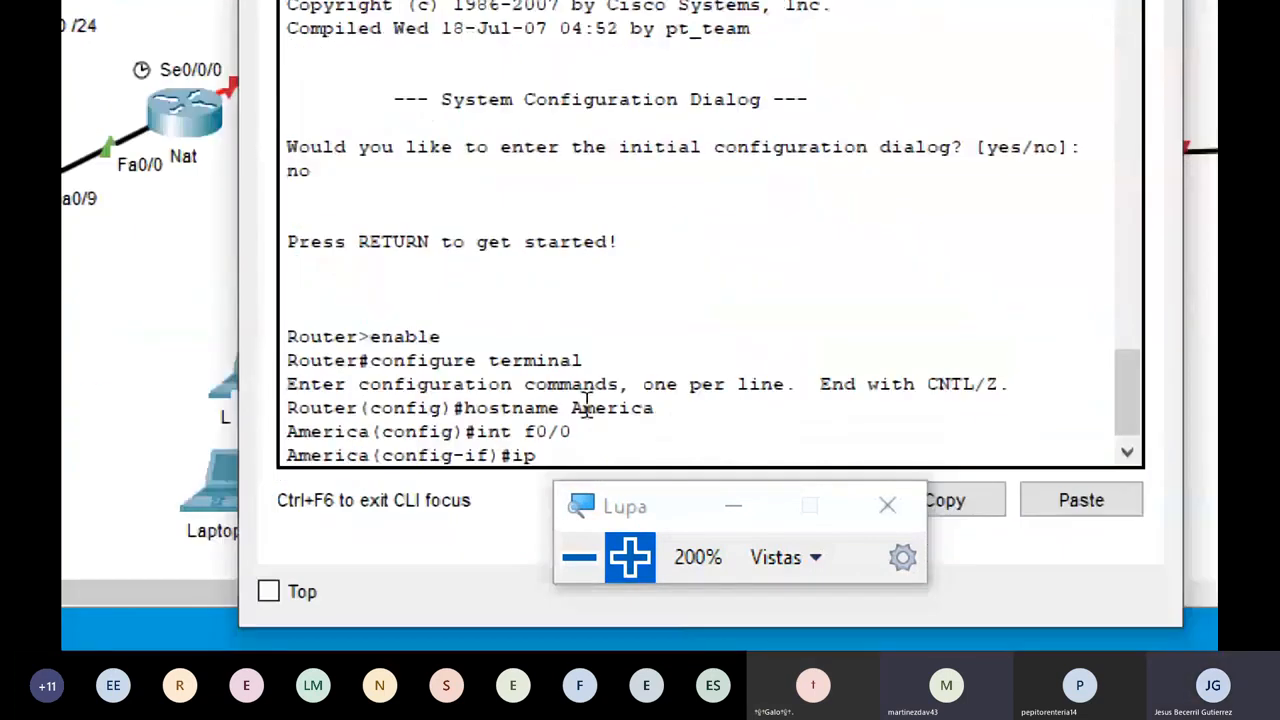
text( address 192.168.22)
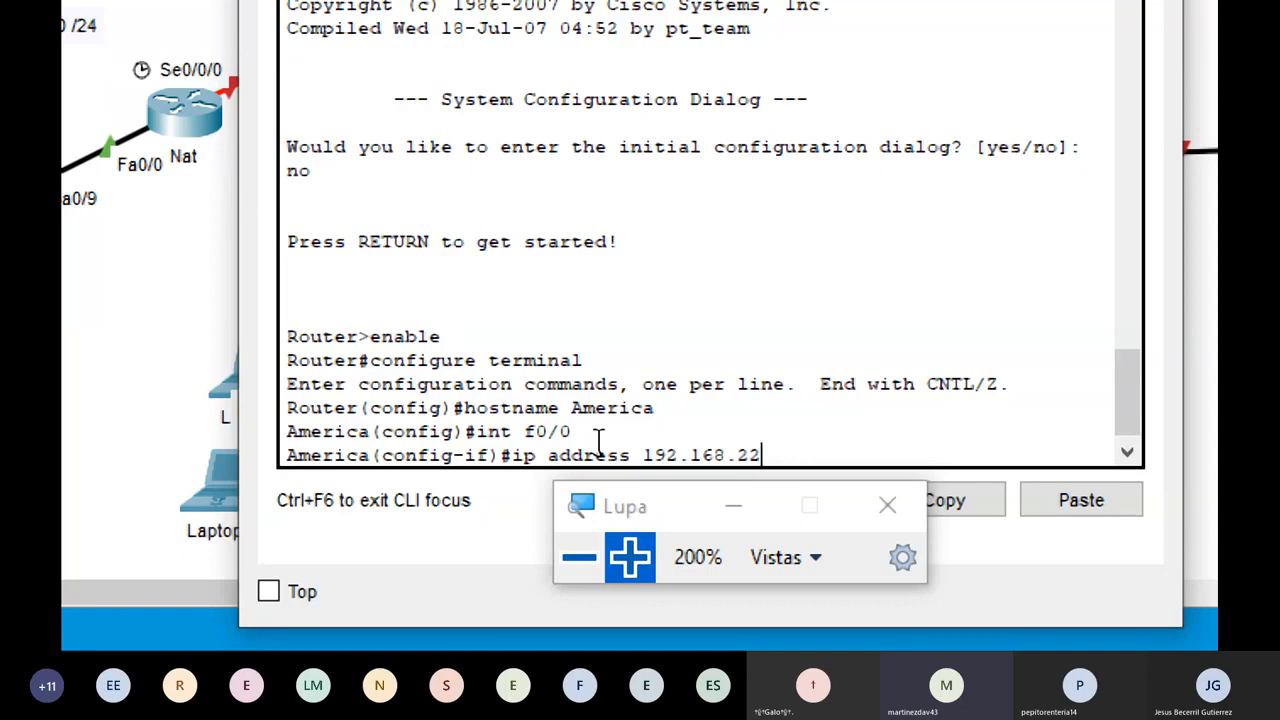
text(.1 255.255.255.0)
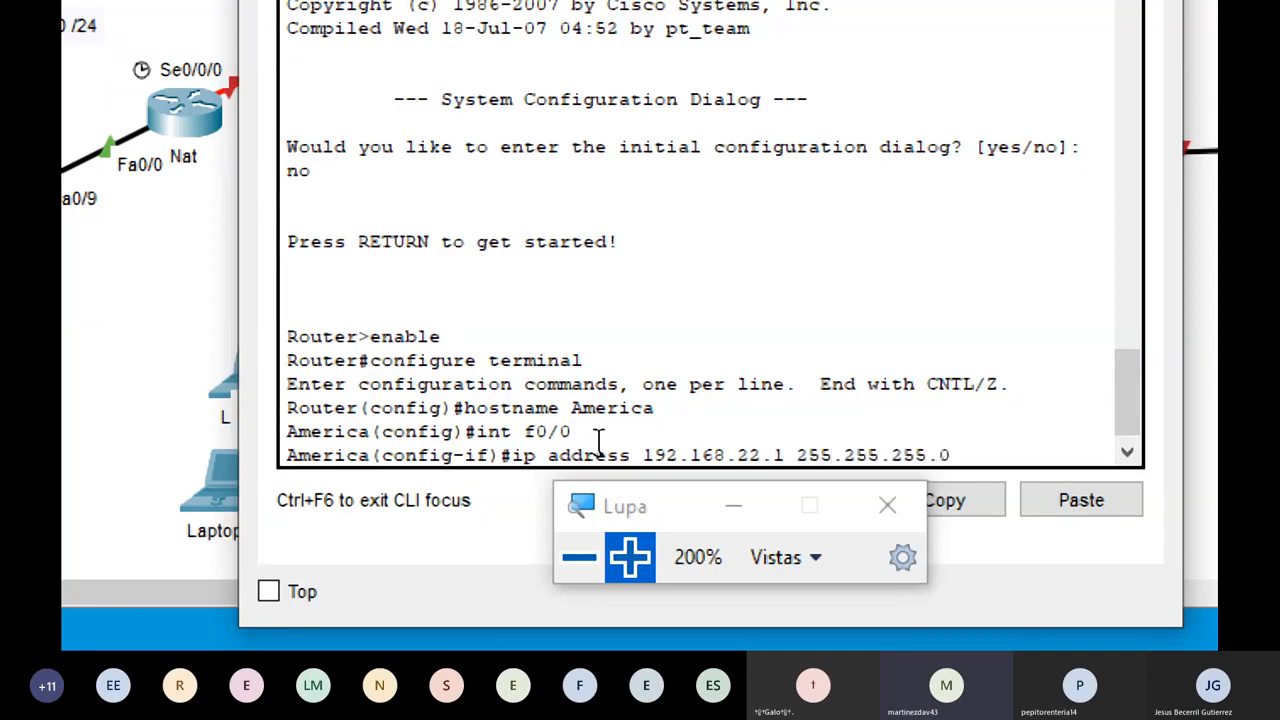
key(Return)
- Enable interface f0/0 on router America and return to global configuration mode
text(no shut)
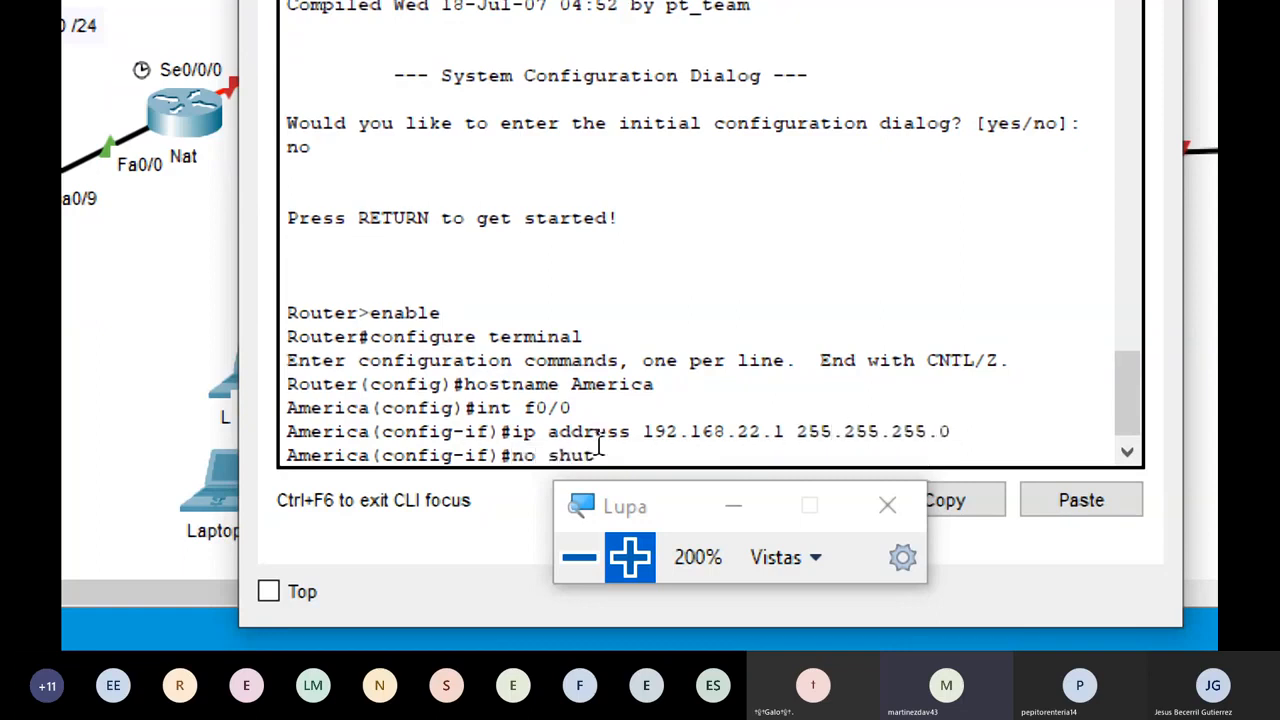
key(Tab)
key(Return)
text(exi)
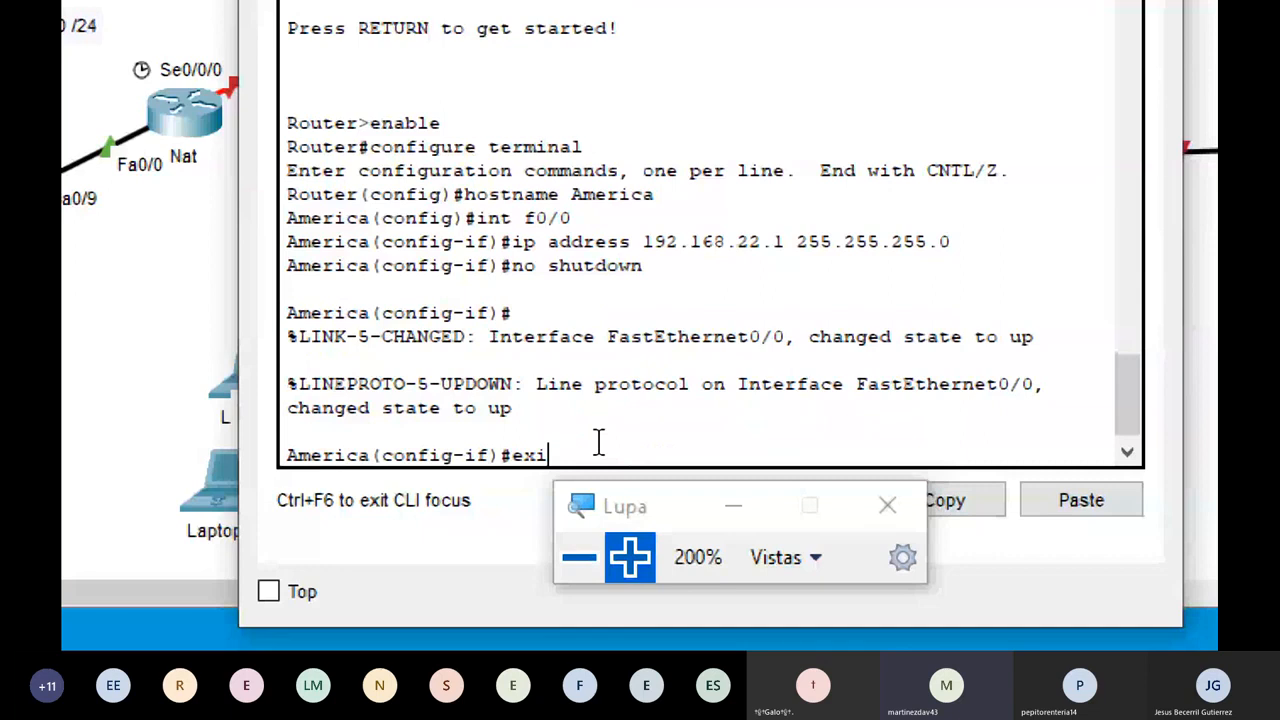
text(t)
key(Return)
- Assign IP address 9.0.0.2 with subnet mask 255.0.0.0 to interface s0/0/0 on router America
text(int s0/0/0)
key(Return)
text(ip)
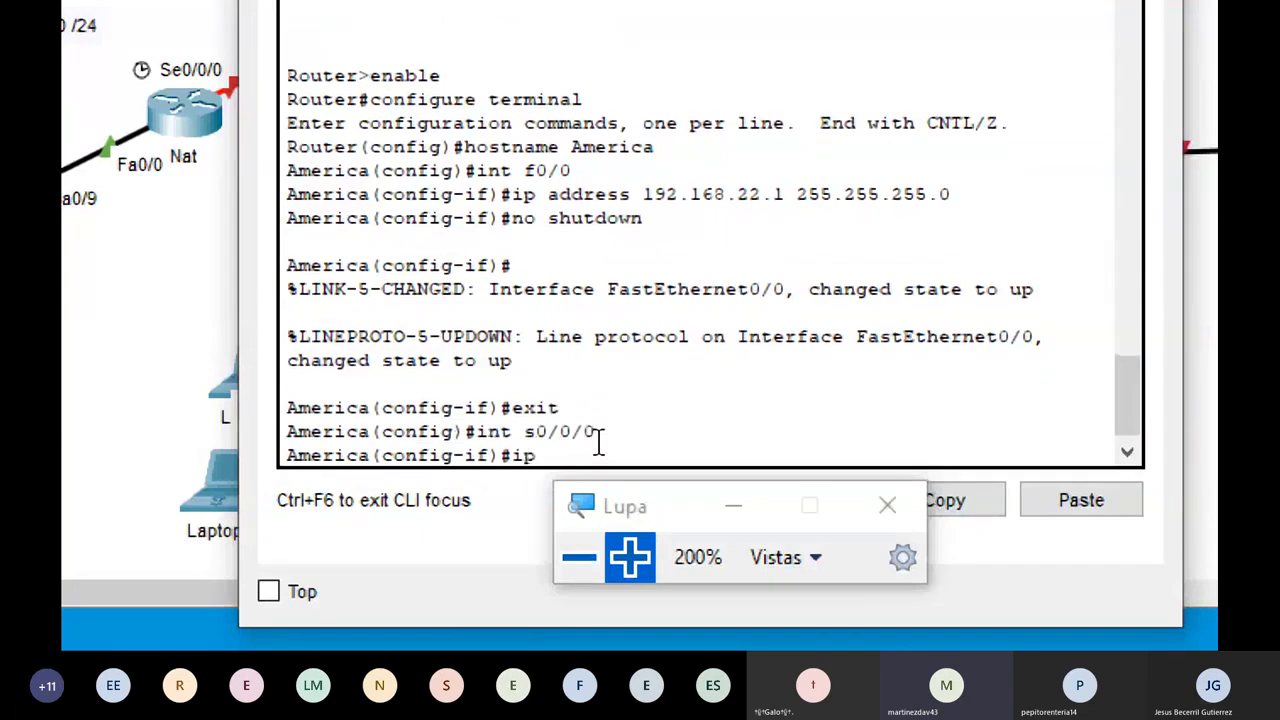
text( address 9.0.0.2 255.0.0.0)
key(Return)
- Enable interface s0/0/0 on router America and return to global configuration mode
text(nos)
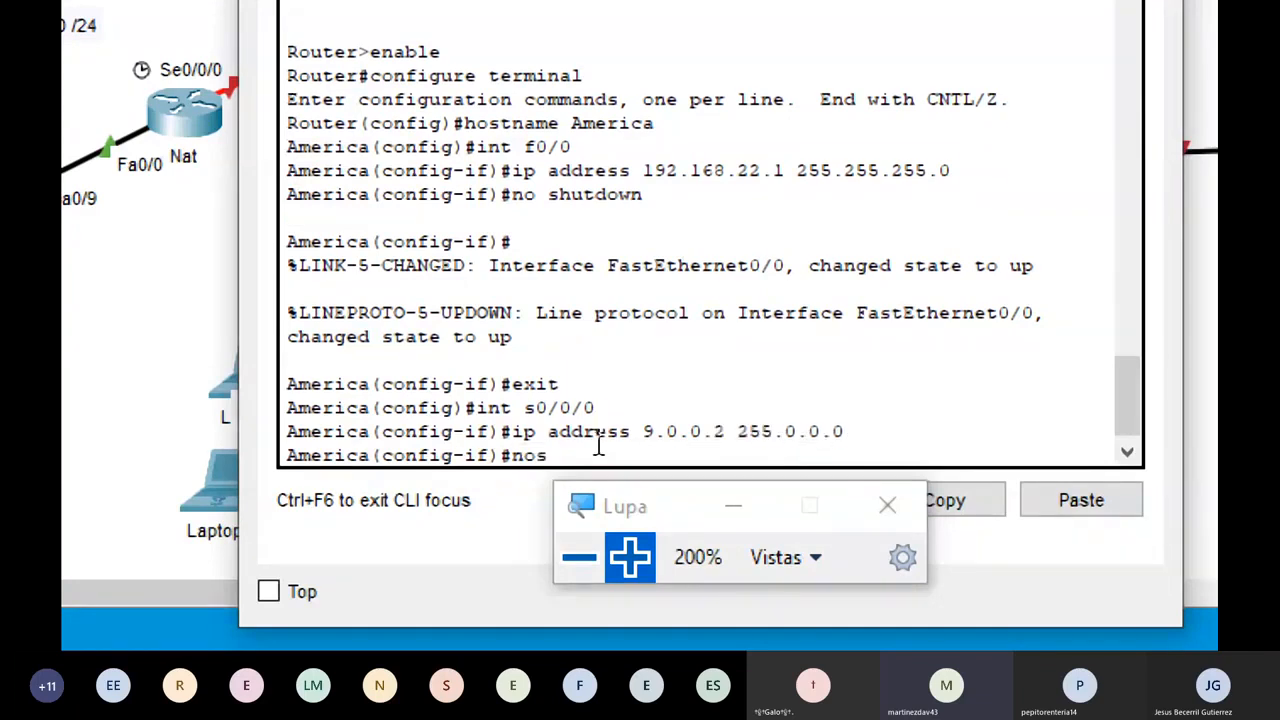
text( hut)
key(BackSpace)
key(BackSpace)
key(BackSpace)
key(BackSpace)
text(shut)
key(Return)
text(exit)
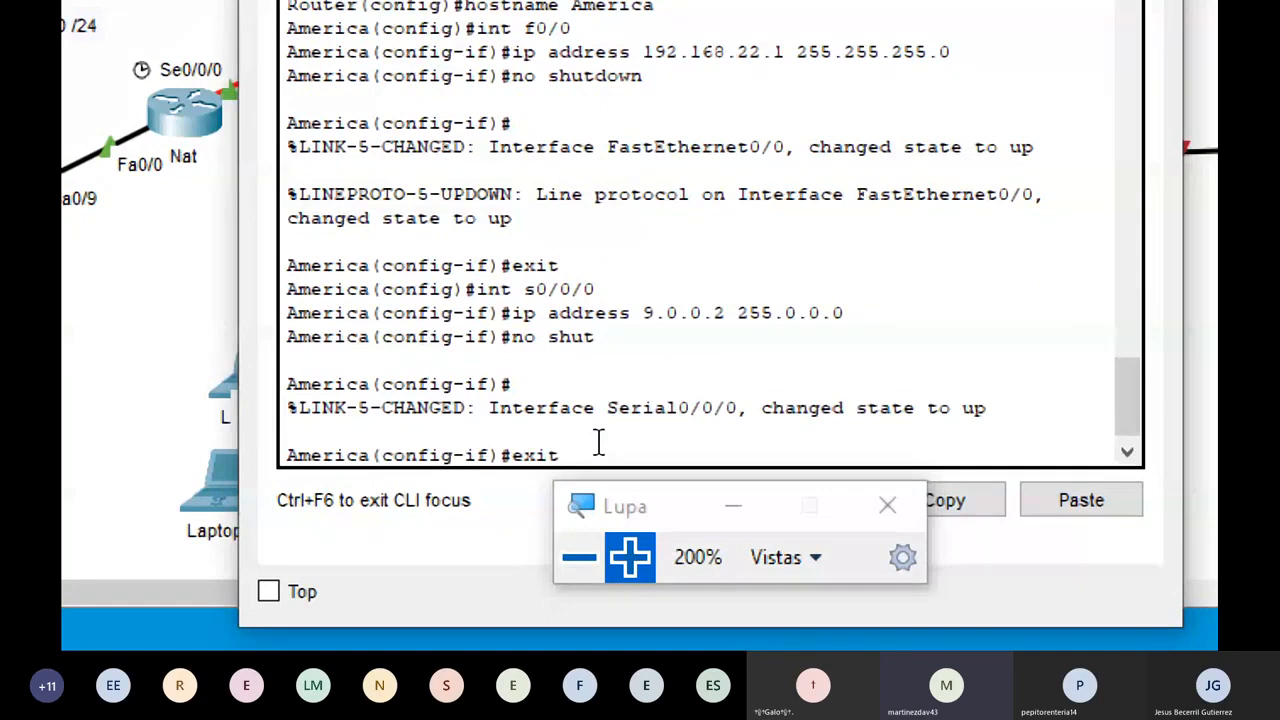
key(Return)
- Assign IP address 8.0.0.1 with subnet mask 255.0.0.0 to interface s0/0/1 on router America, enable it and exit the interface
text(int s0/0/)
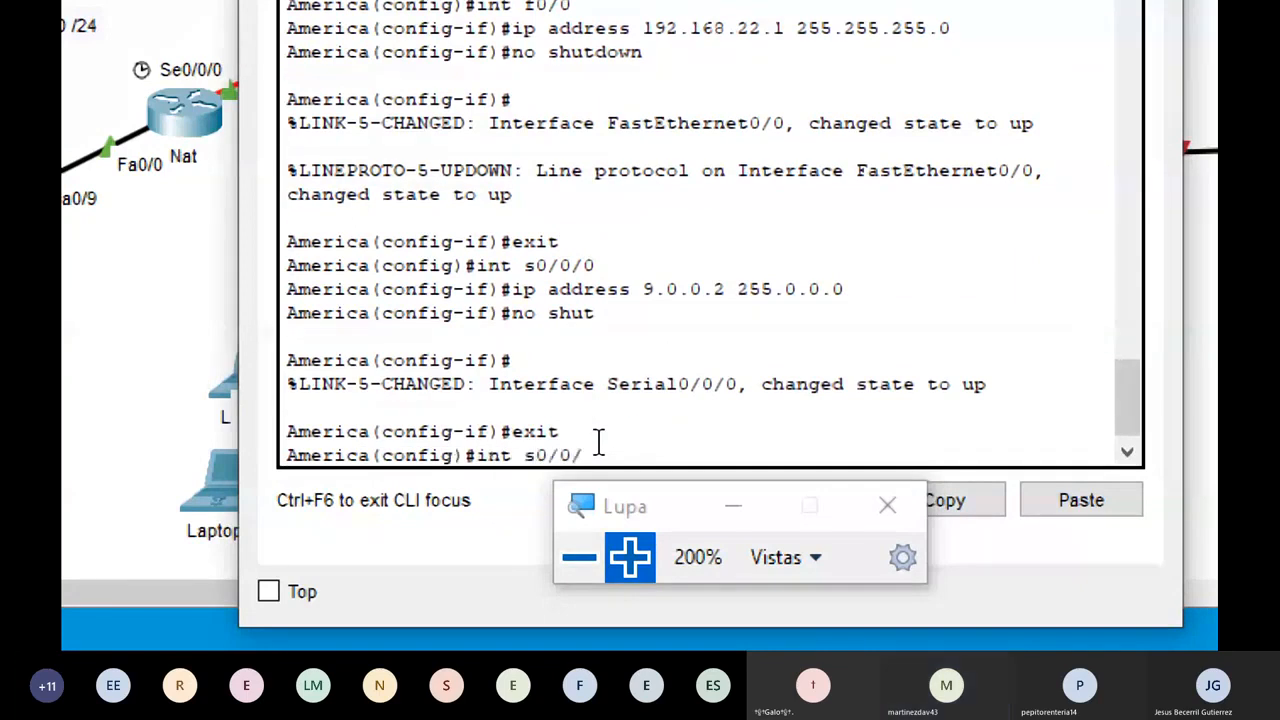
text(1)
key(Return)
text(ip address)
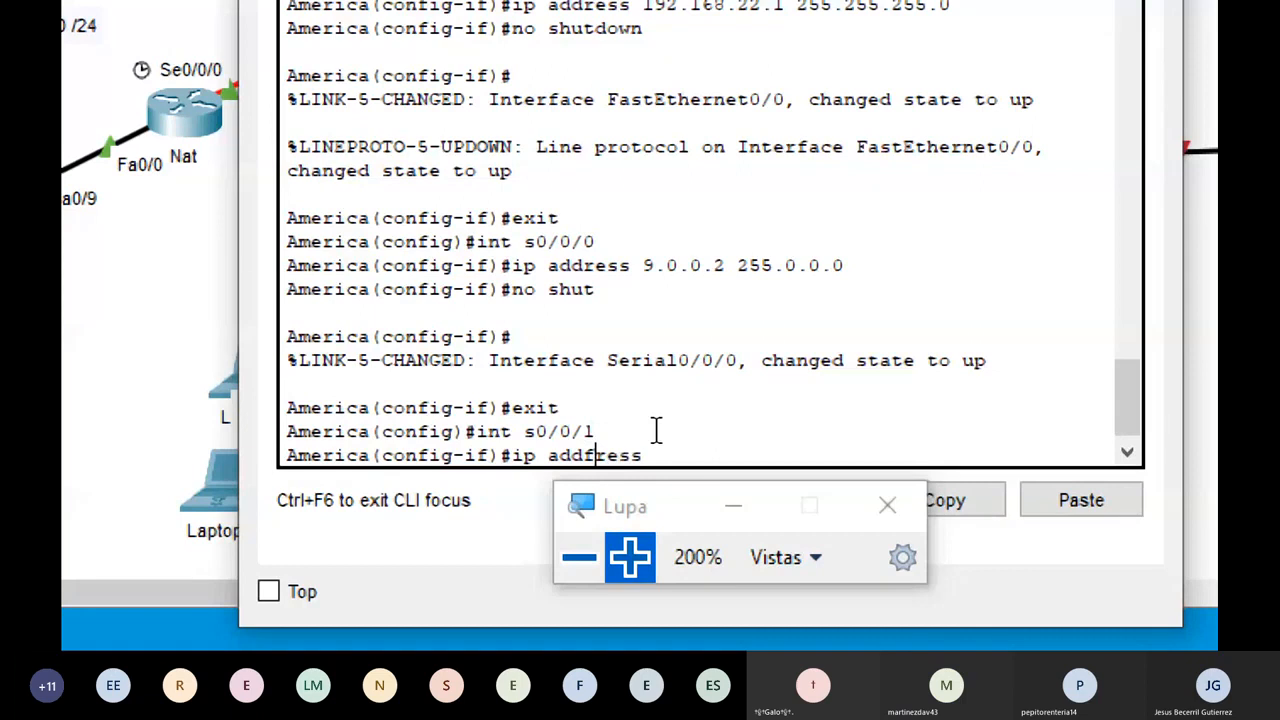
text( 8.)
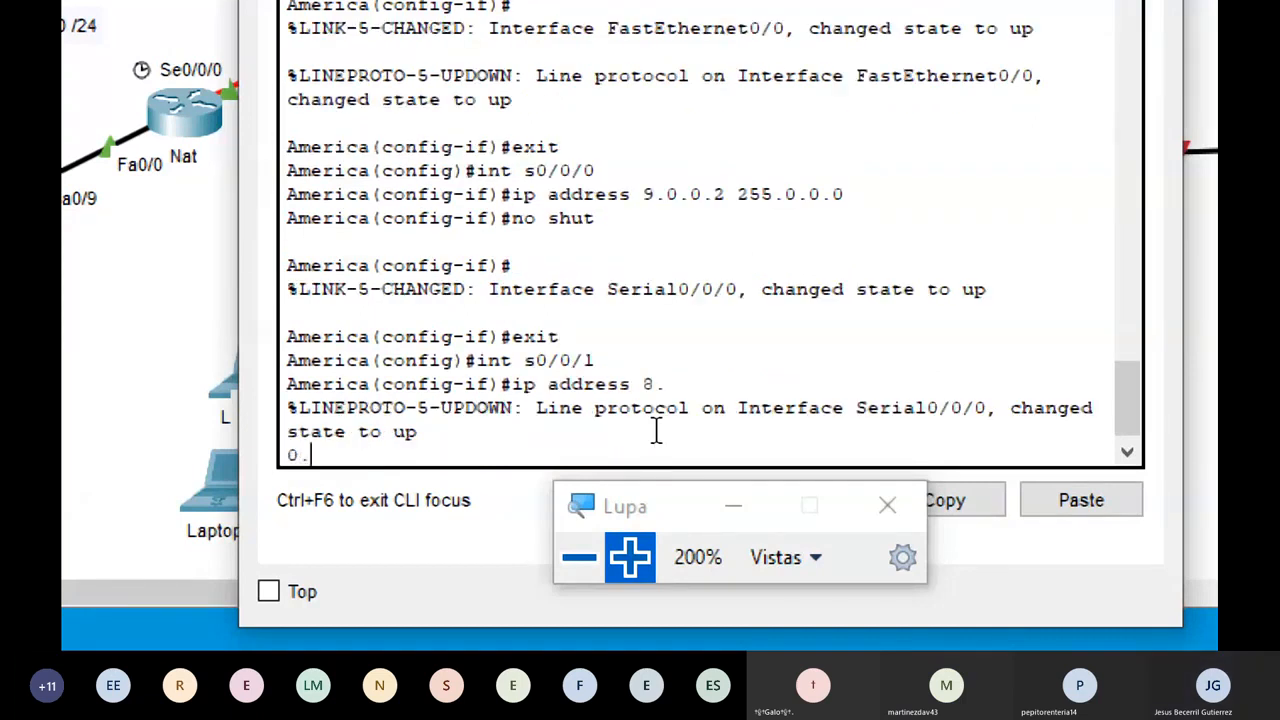
text(0.0.1 255.0.0.0)
key(Return)
text(no shut)
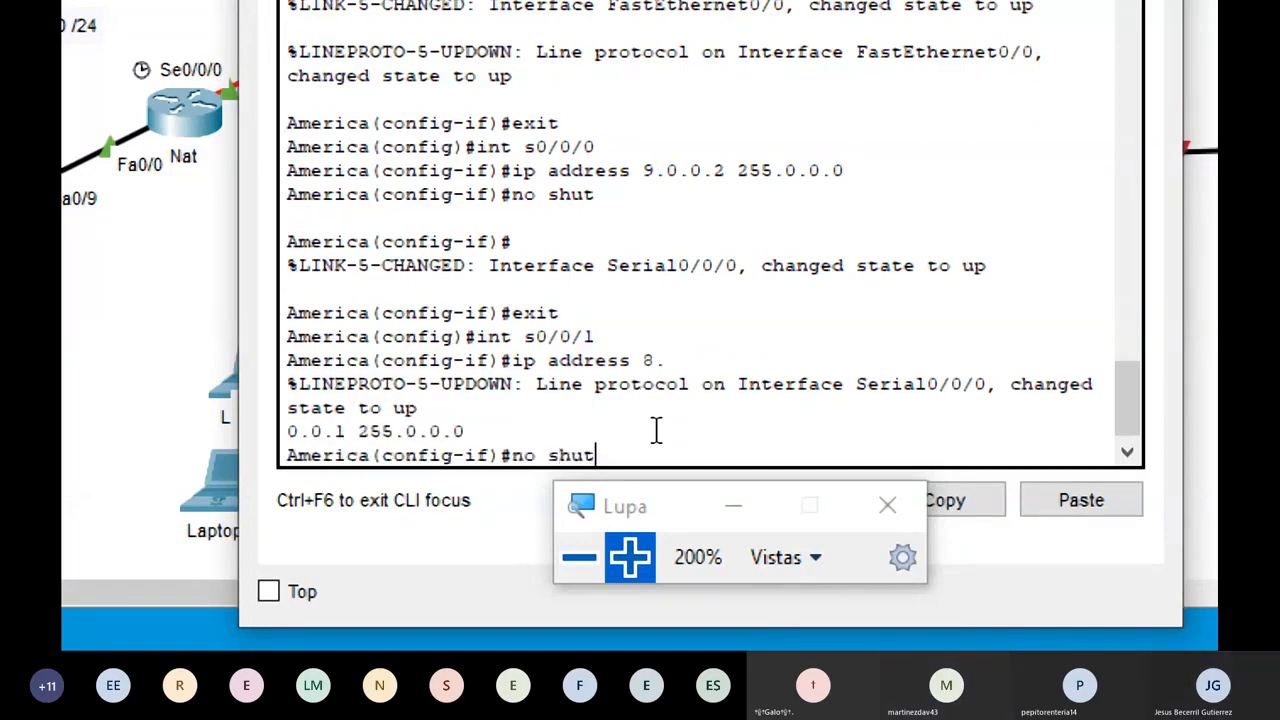
key(Return)
text(exit)
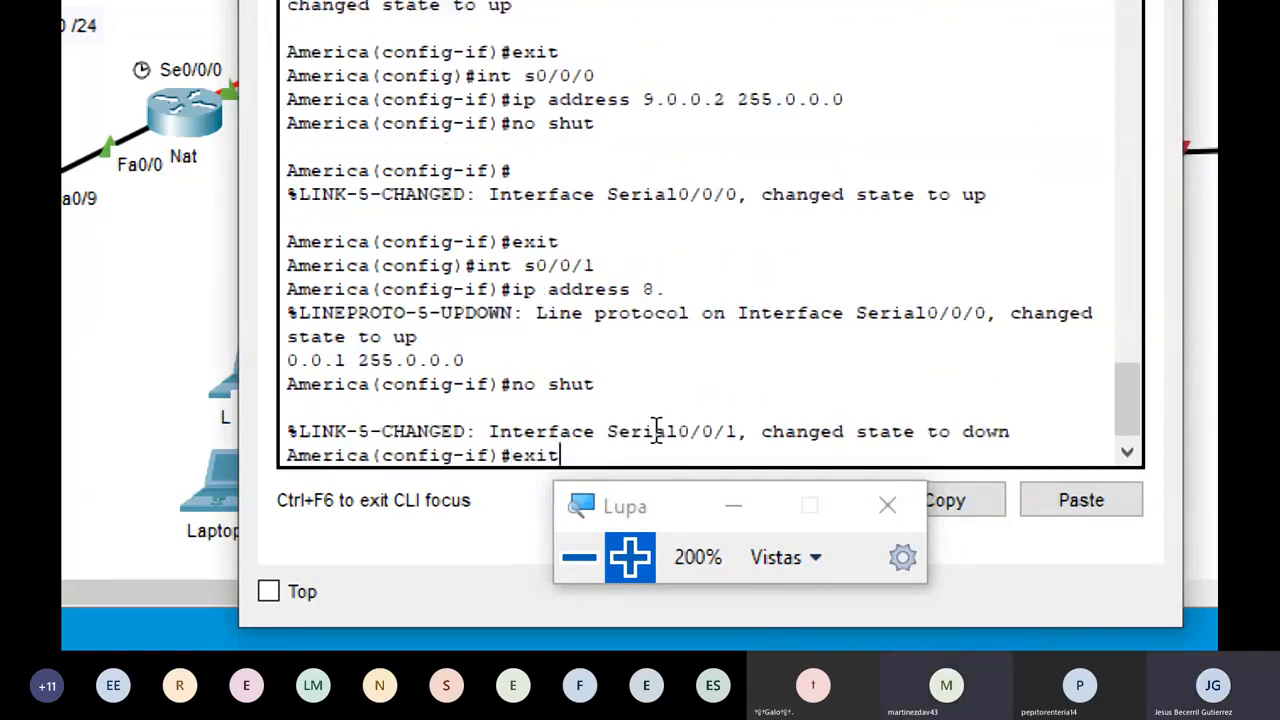
key(Return)
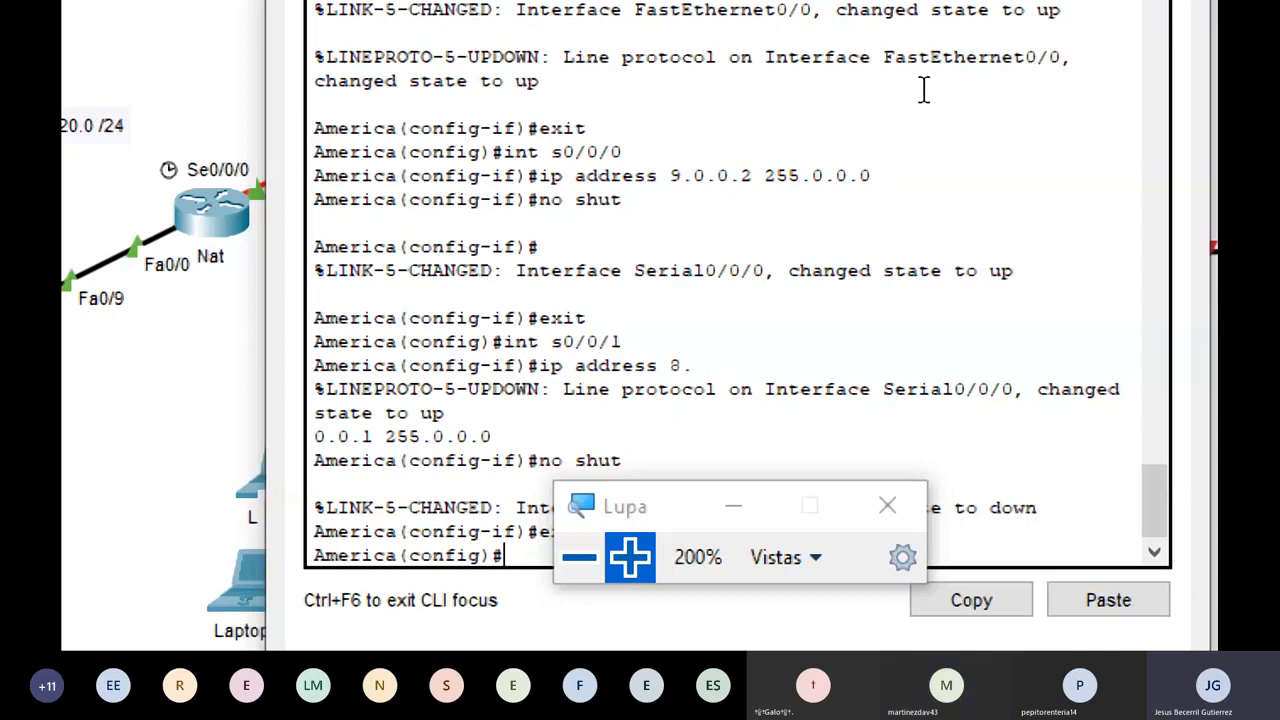
- Restore the screen magnification to 100% and minimize router America's window
scroll(924, 90, up, 3)
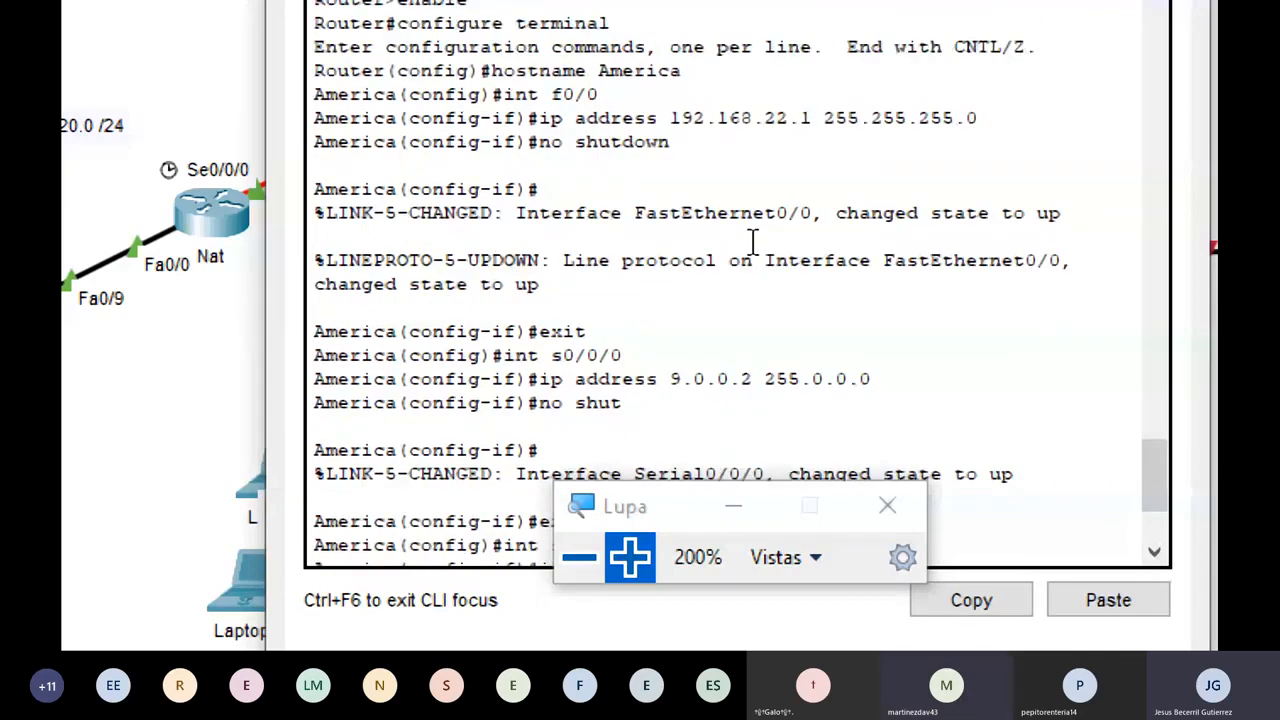
text(exit int s0/0/1 ip address 8.0.0.1 255.0.0.0 no shut exit)
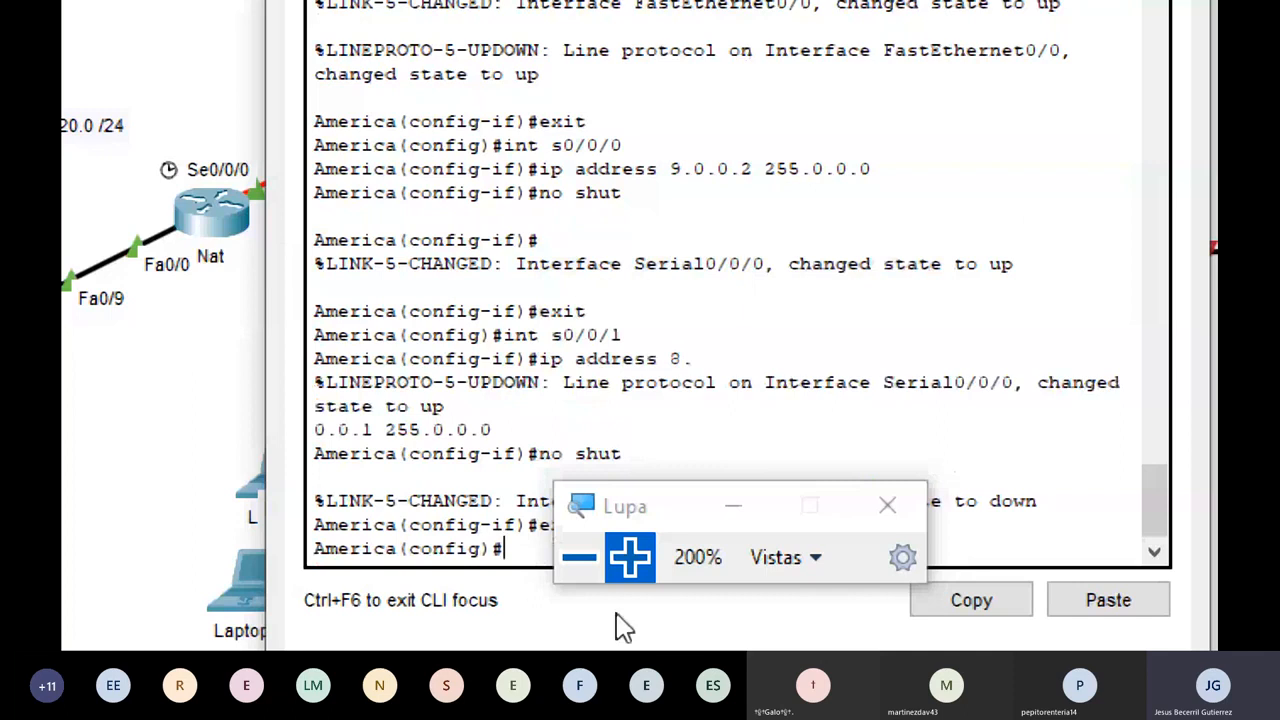
click(579, 557)
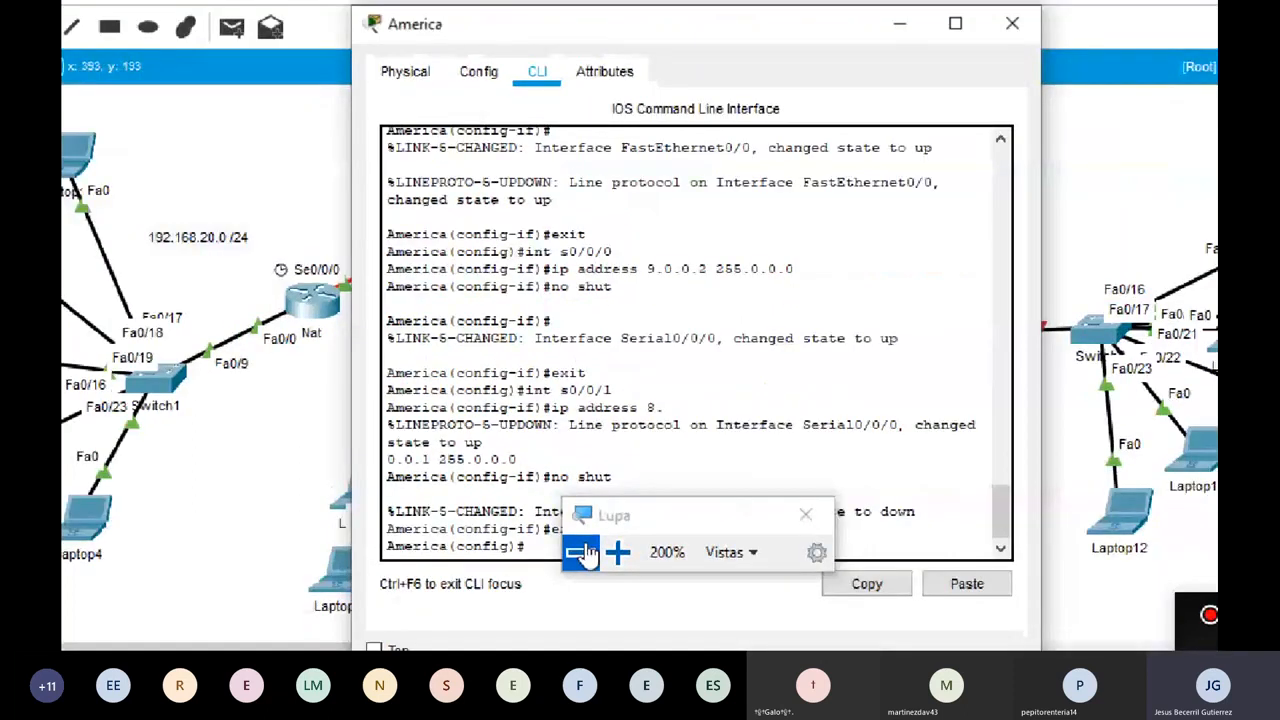
click(580, 553)
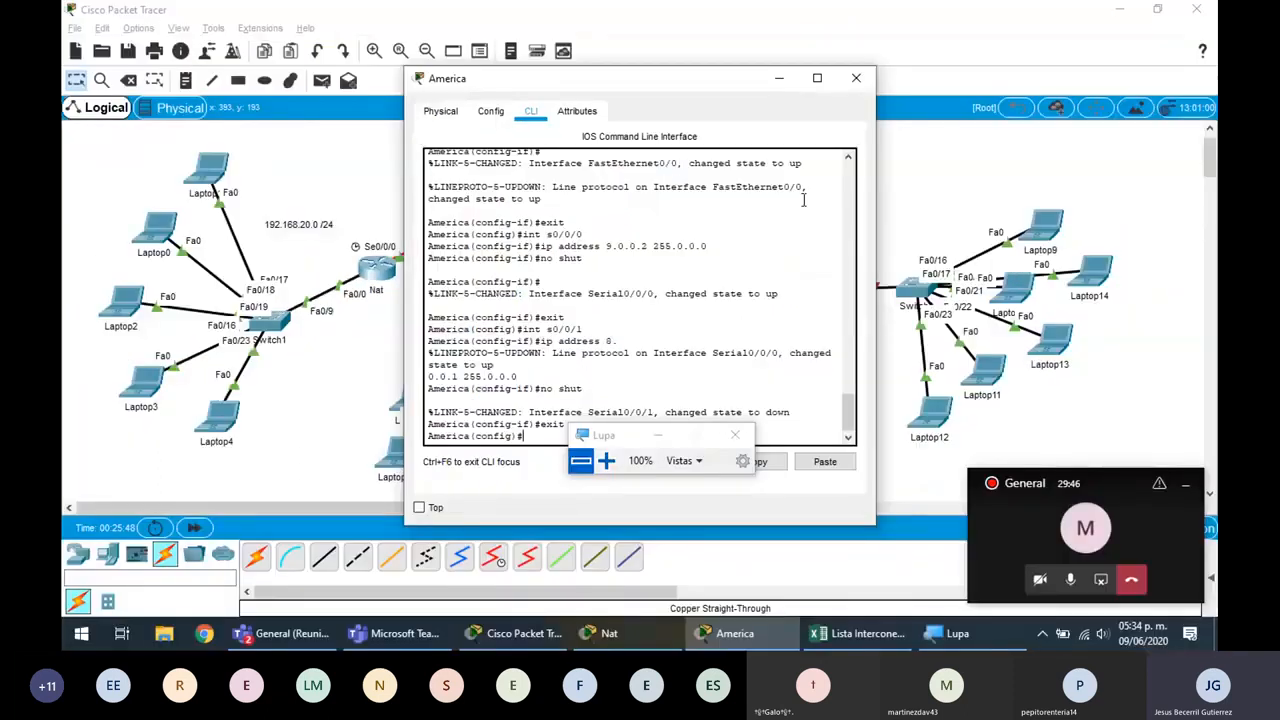
click(779, 80)
- Move the 192.168.21.0 /24 network label over to the area above the link between router Renteria and its switch
click(780, 297)
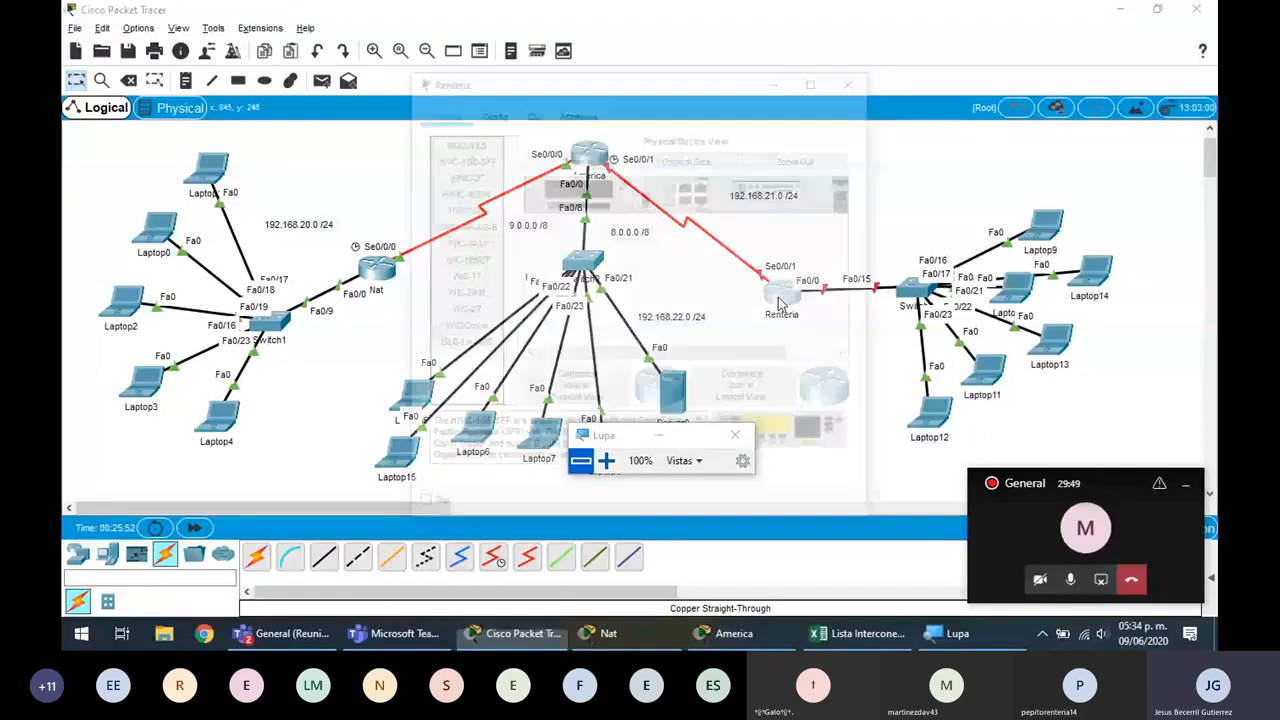
drag(663, 88, 373, 137)
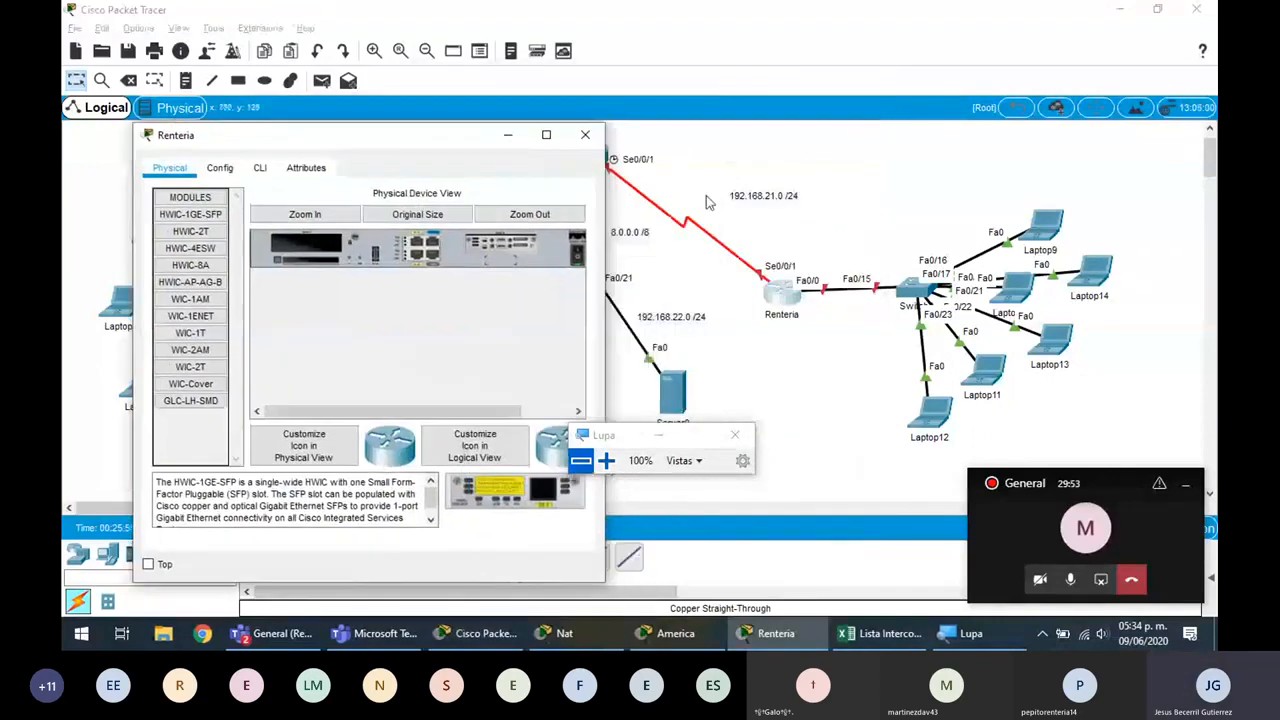
drag(779, 205, 899, 246)
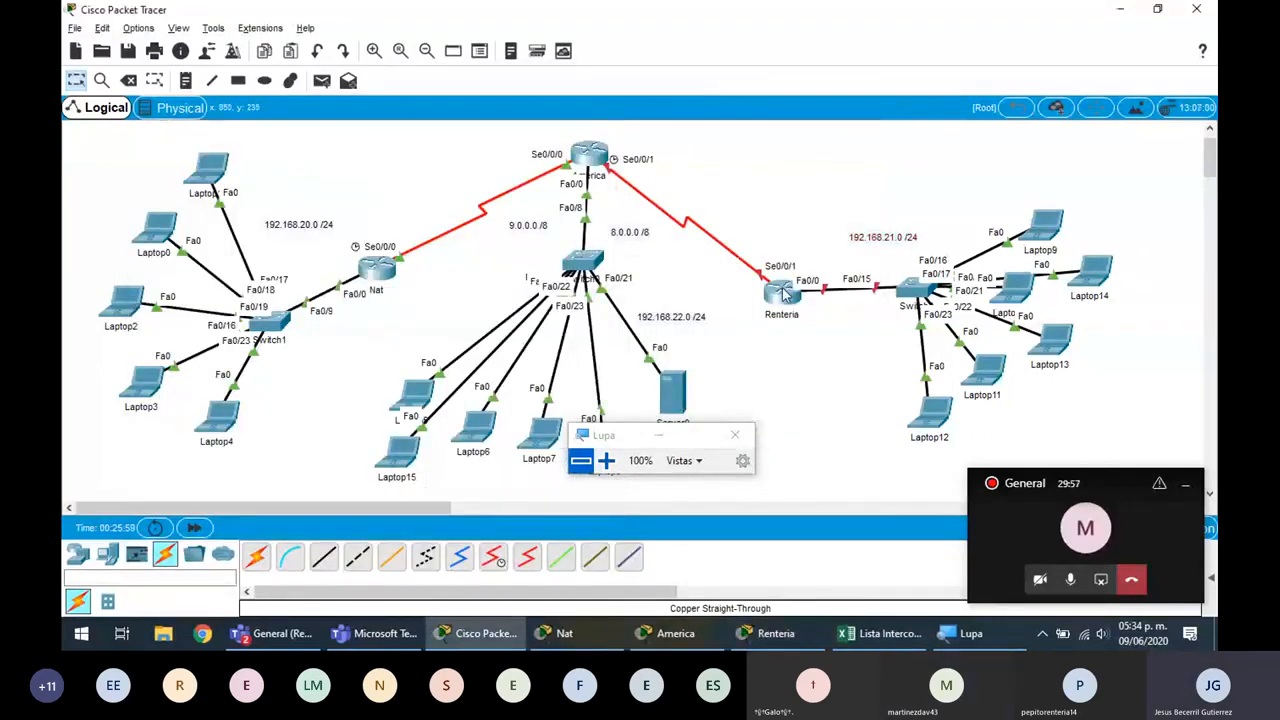
- Open router Renteria's command line, magnified to 200%
click(782, 293)
click(260, 167)
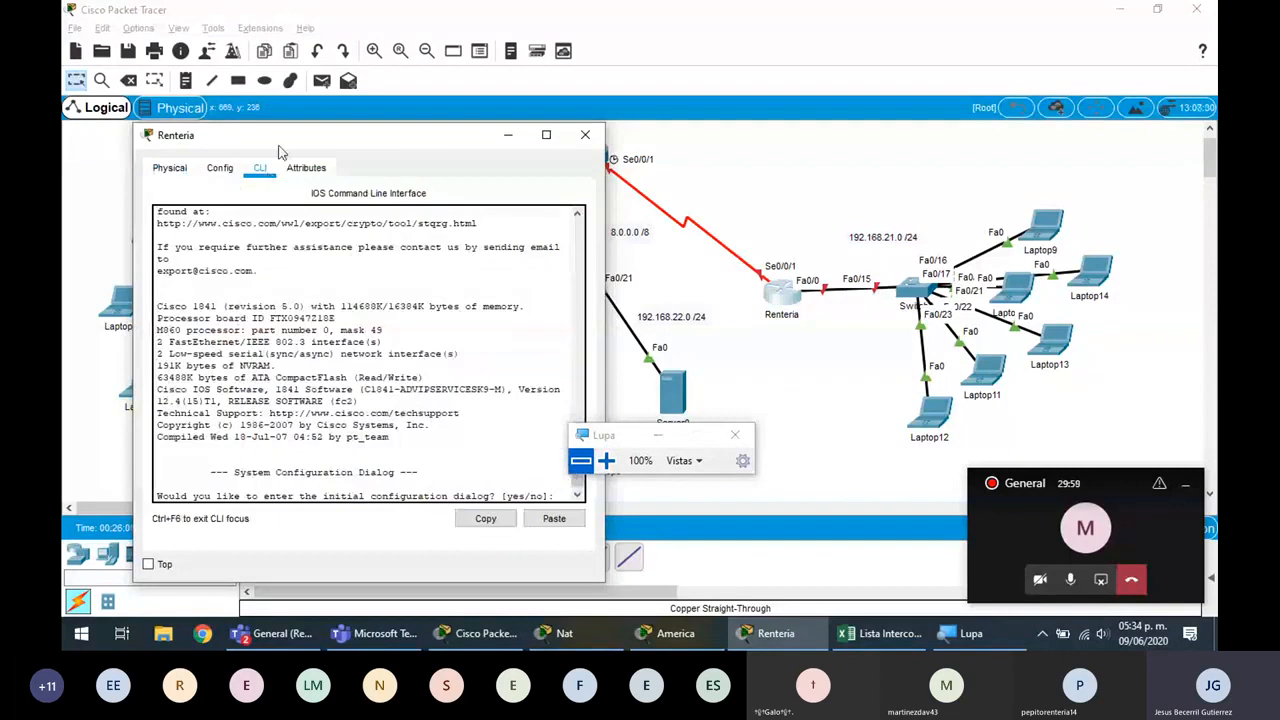
drag(280, 150, 475, 96)
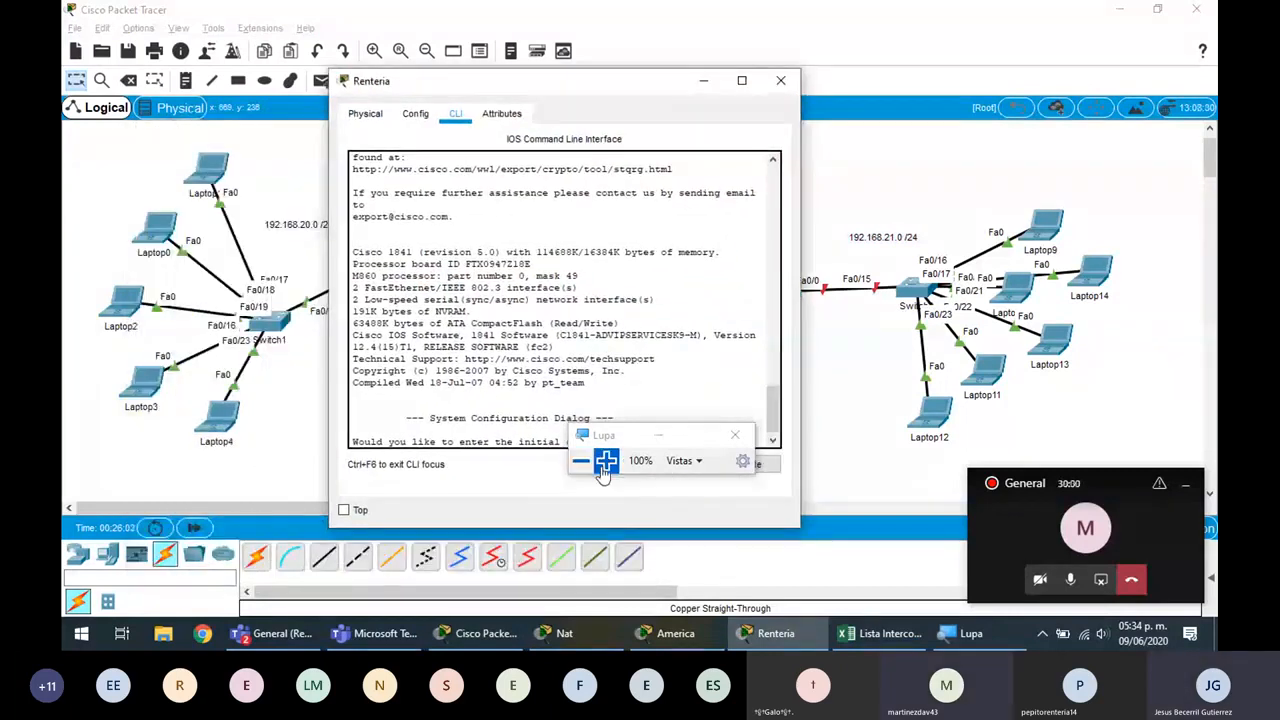
click(605, 462)
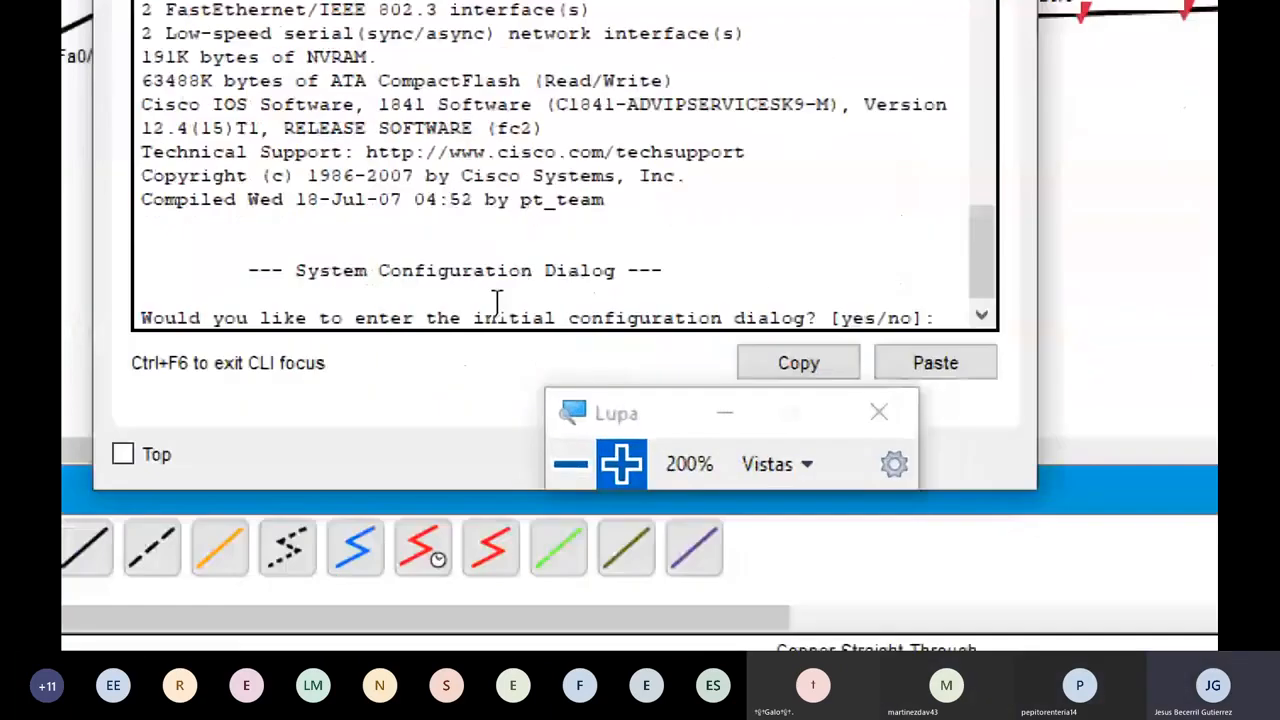
- Decline the initial configuration dialog on router Renteria and enter privileged mode
text(no)
key(Return)
key(Return)
text(enable)
key(Return)
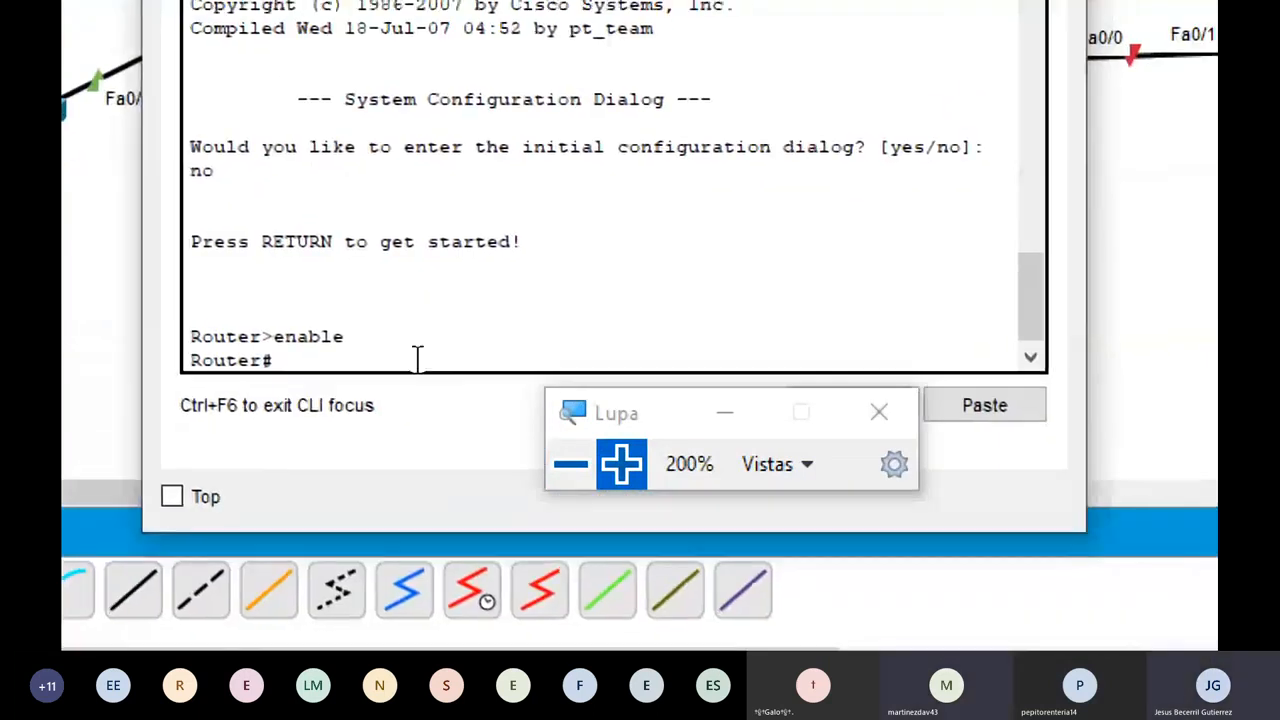
- Enter global configuration mode and set the router's hostname to Renteria
text(configre t)
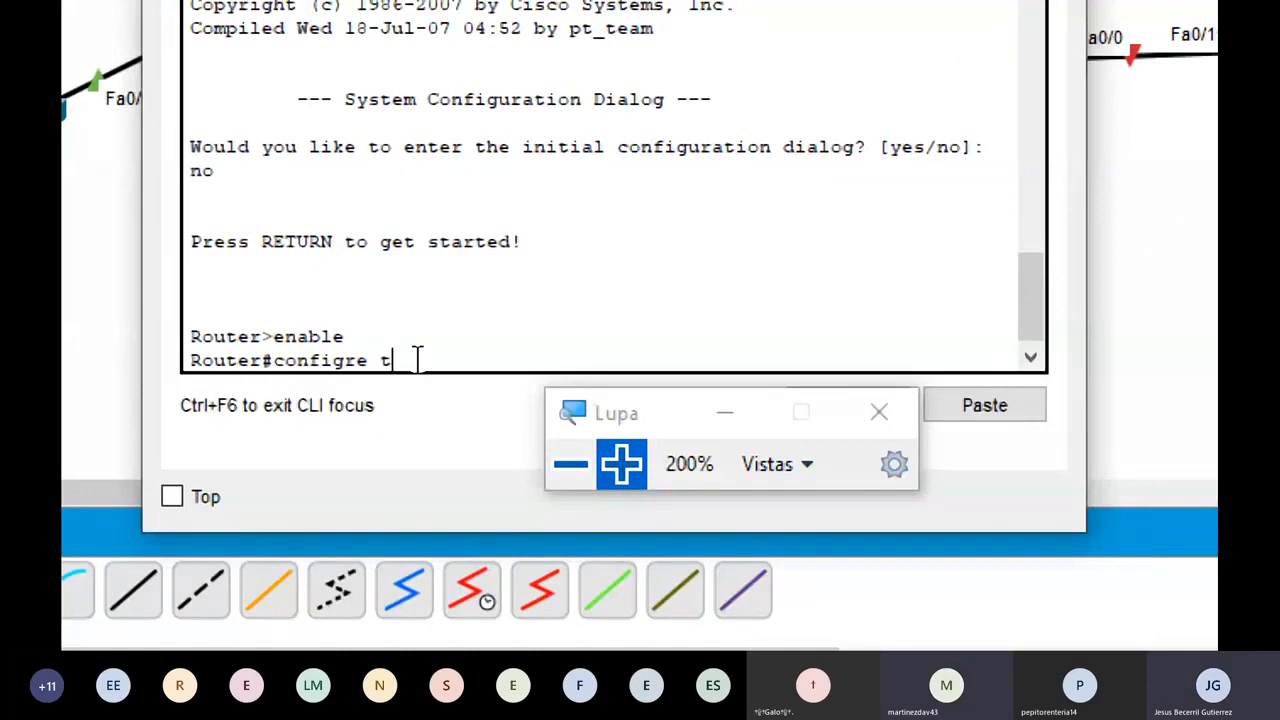
key(BackSpace)
key(BackSpace)
key(BackSpace)
key(BackSpace)
text(ure)
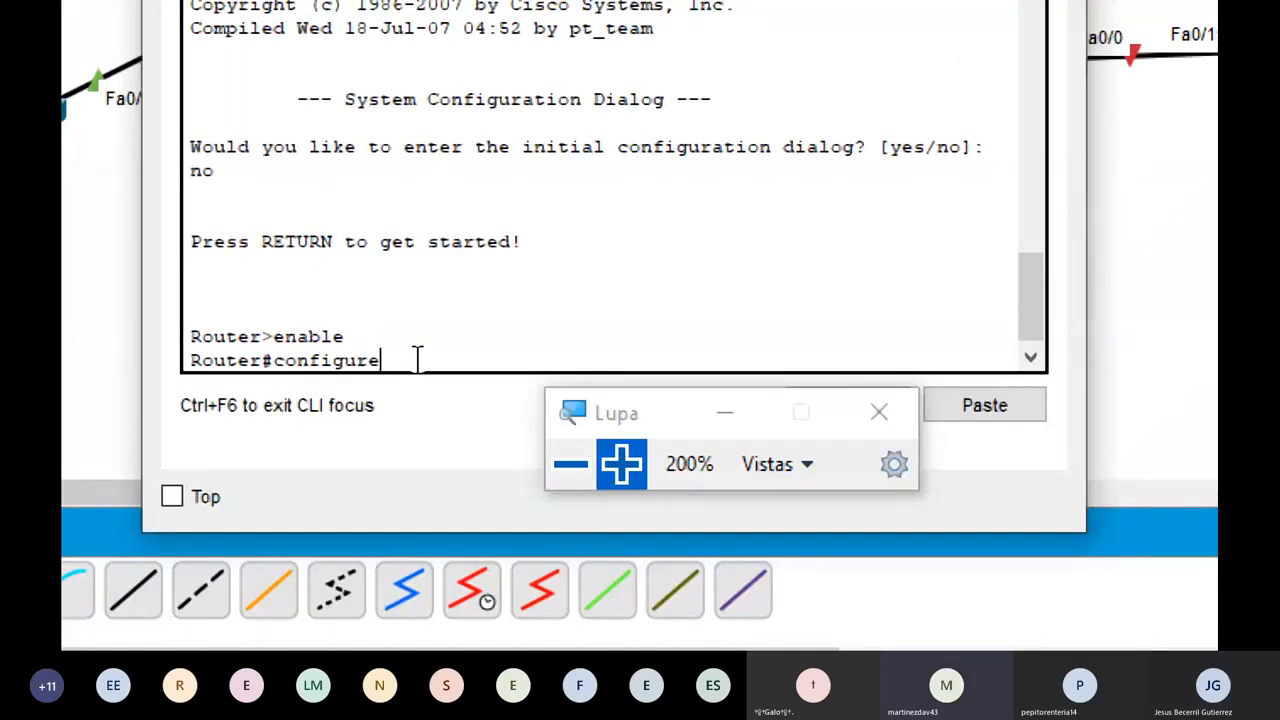
text( terminal)
key(Return)
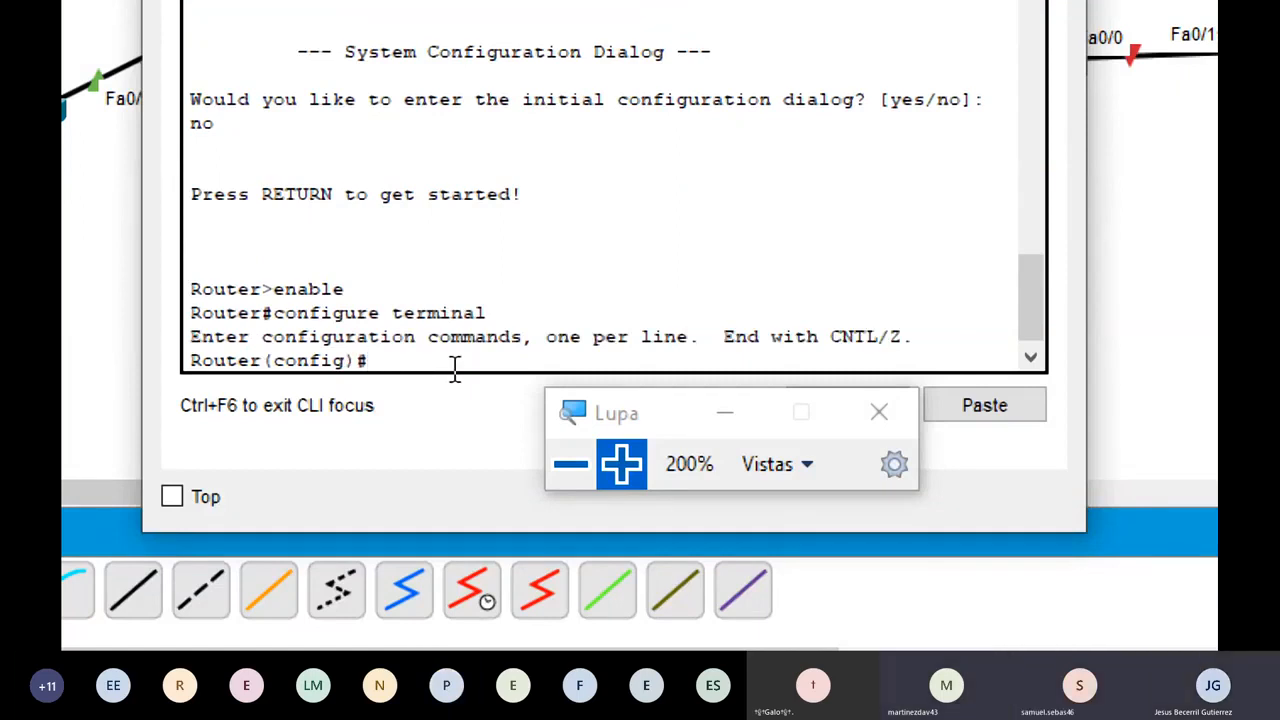
text(hostname Renteria)
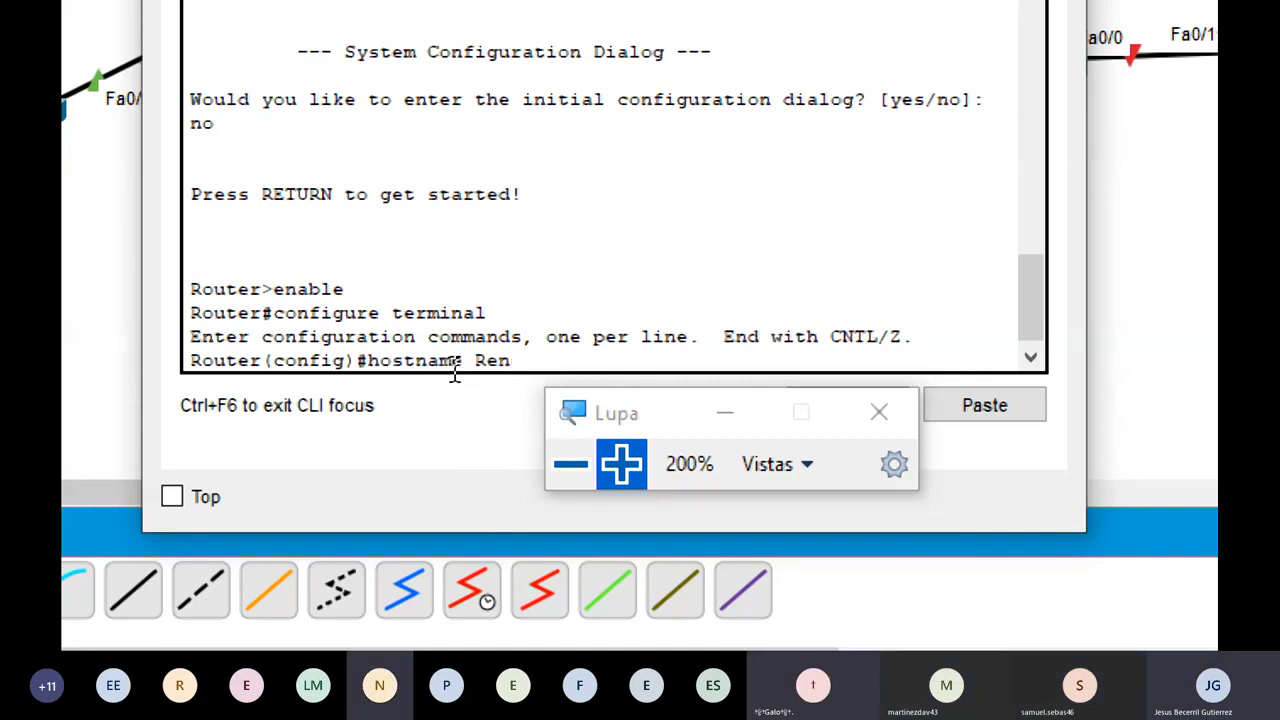
key(Return)
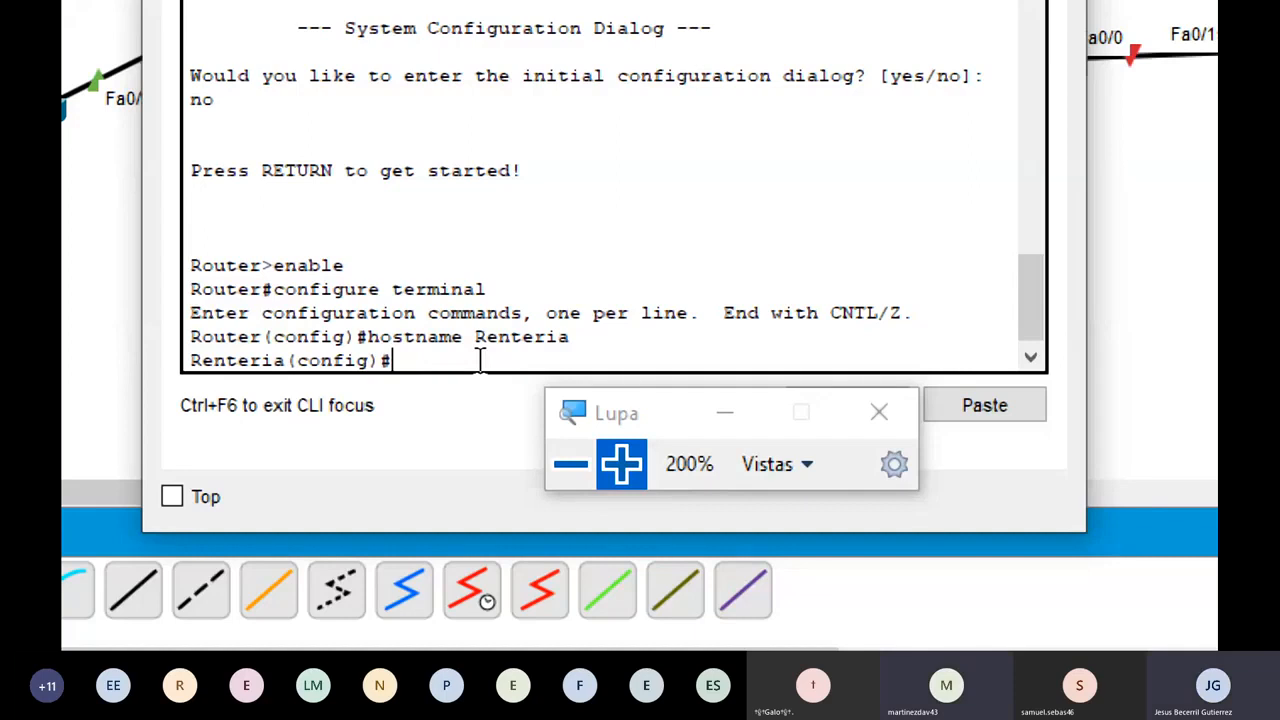
- Try to enter configuration of interface f0/0/0 on router Renteria
text(int f0/0/)
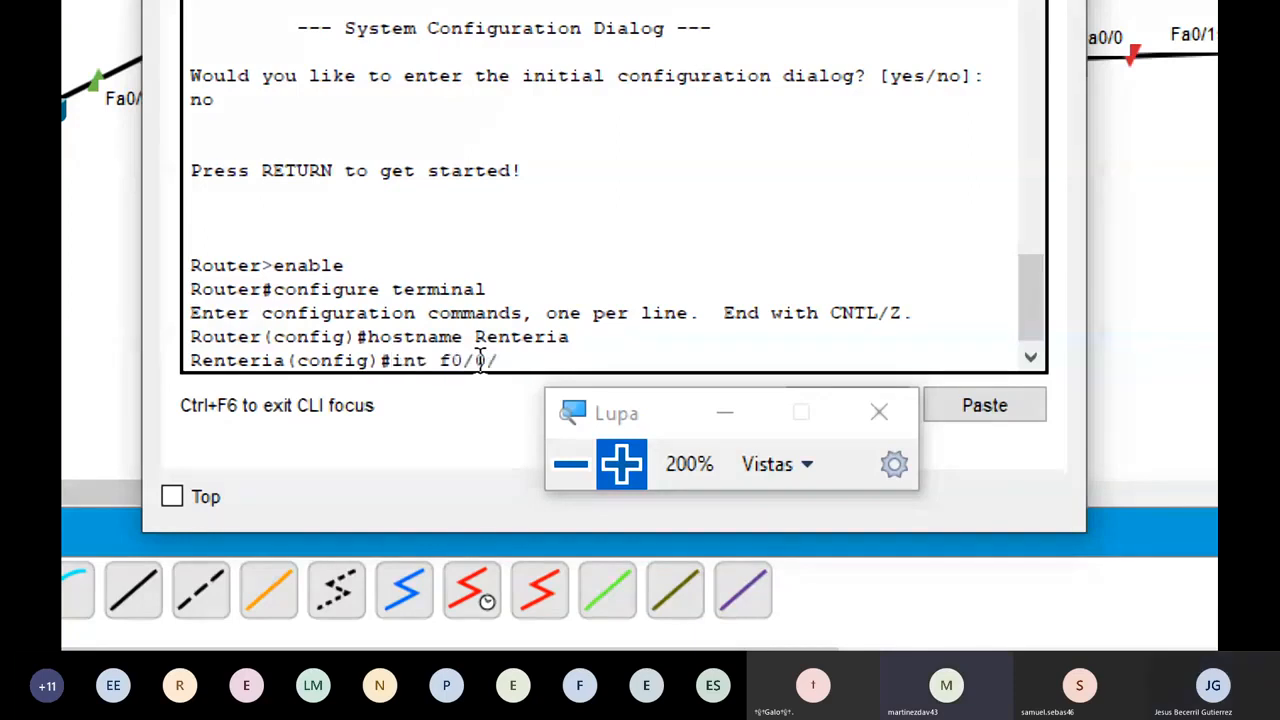
text(0)
key(Return)
- Assign IP address 192.168.21.1 with subnet mask 255.255.255.0 to interface f0/0 on router Renteria and exit the interface
text(int f0/0)
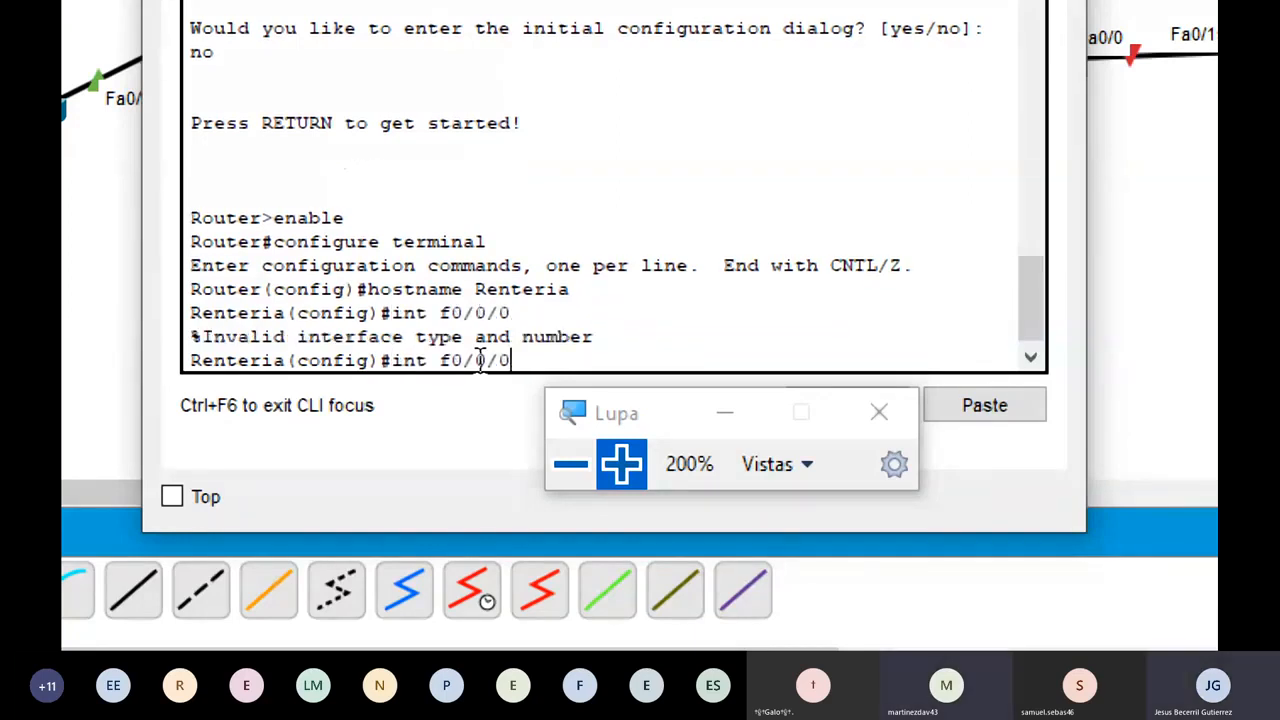
key(Return)
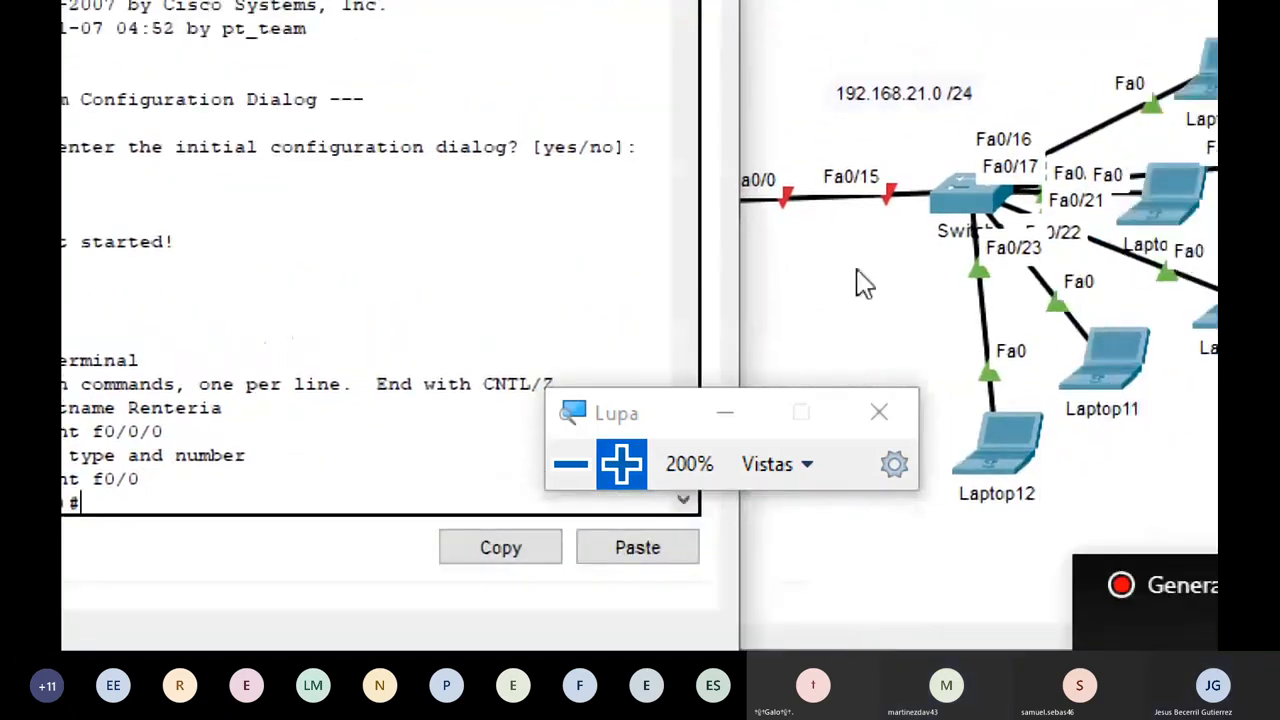
text(ip address 192.1)
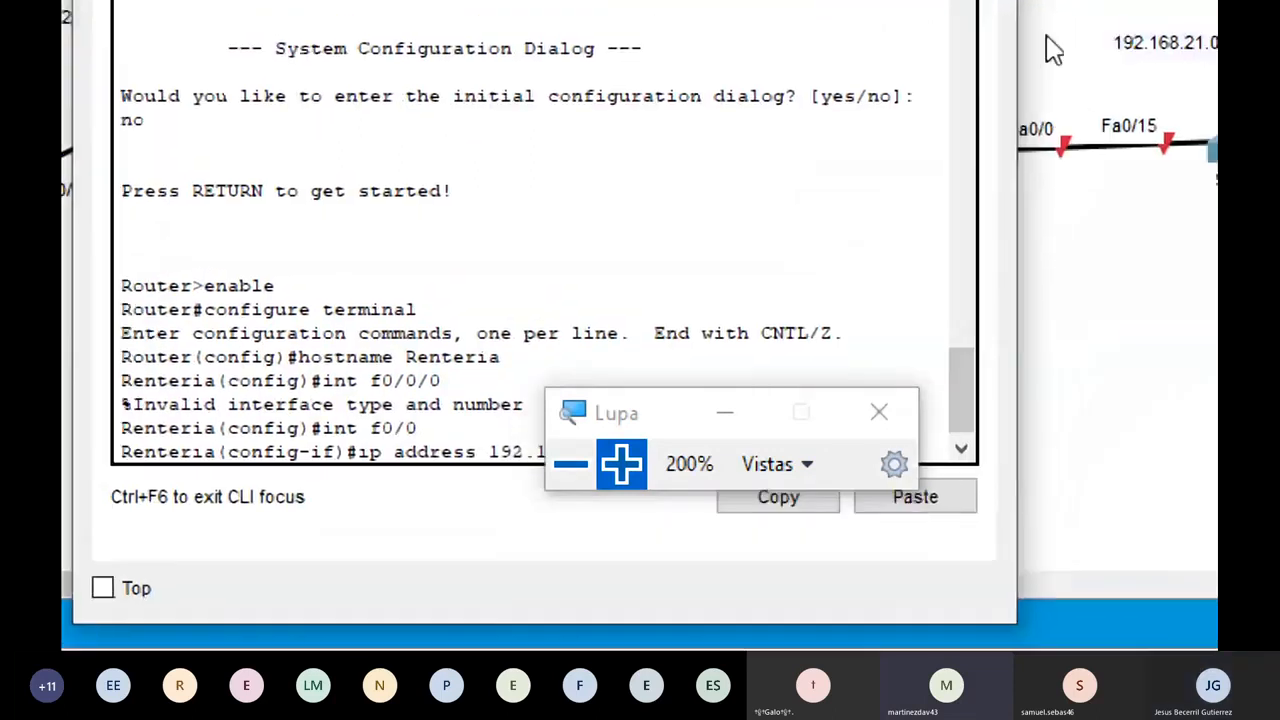
text(68.21)
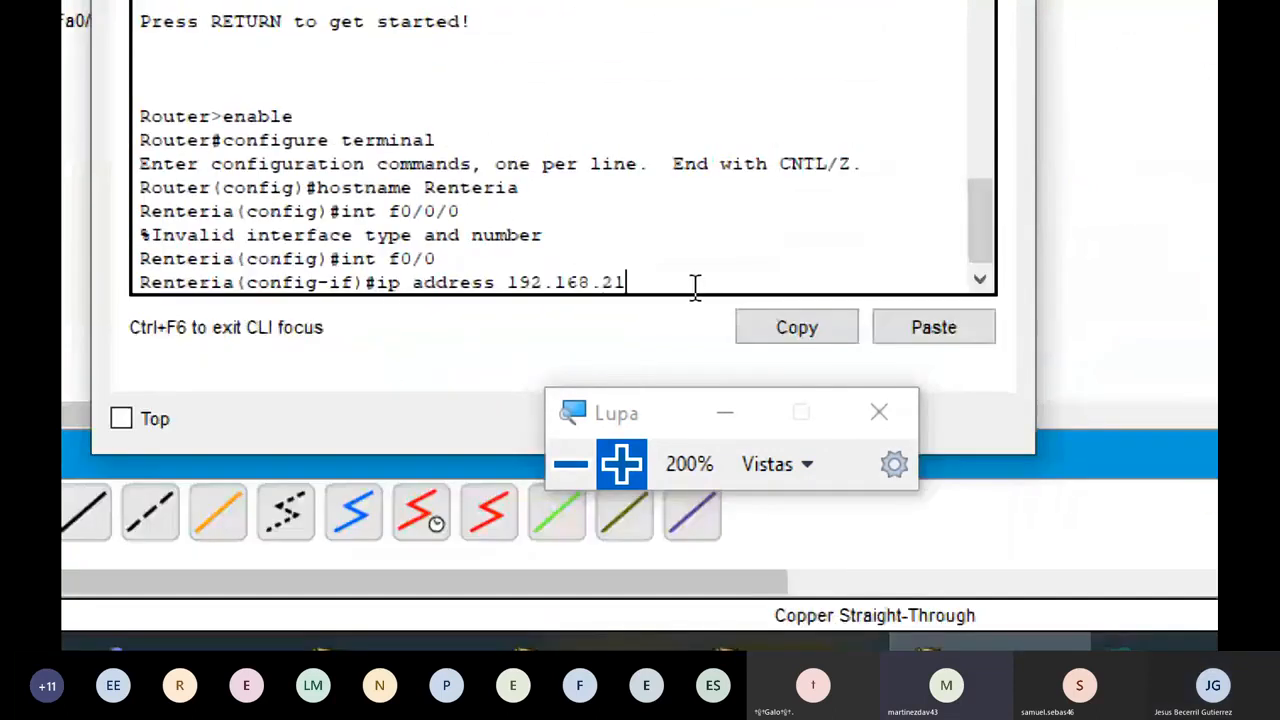
text(.1 255.255.255)
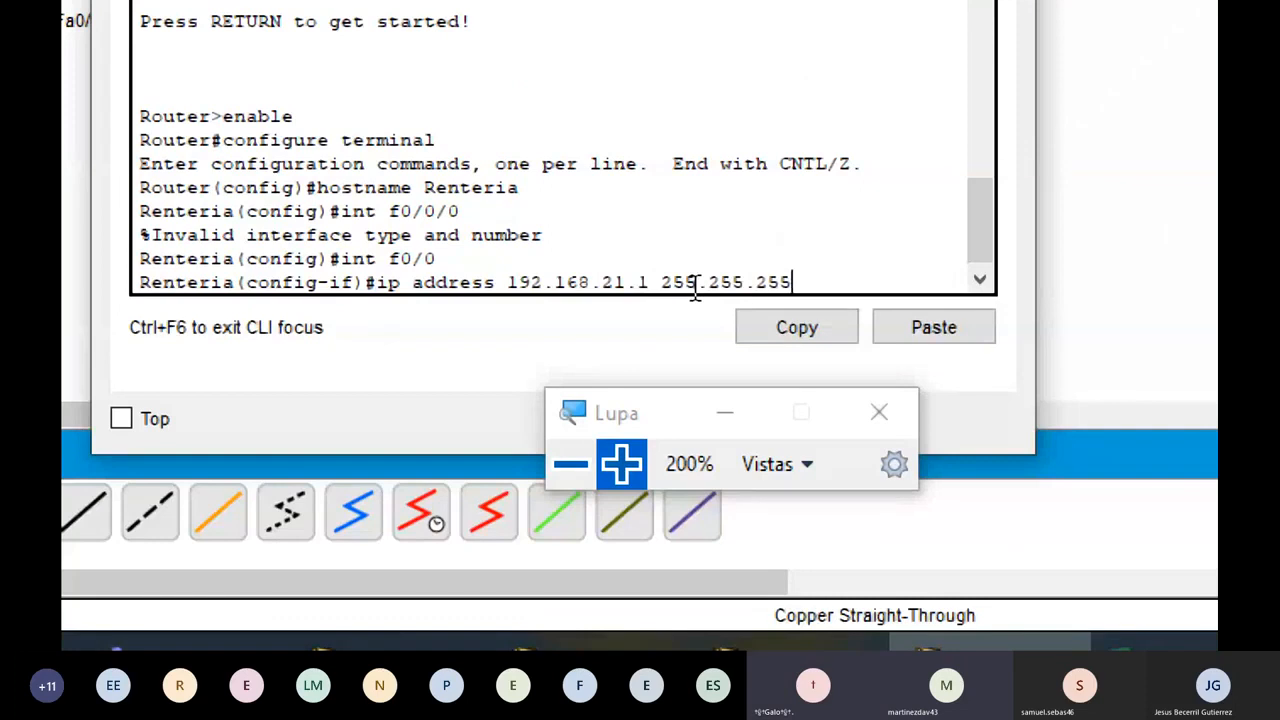
text(.0)
key(Return)
text(exit)
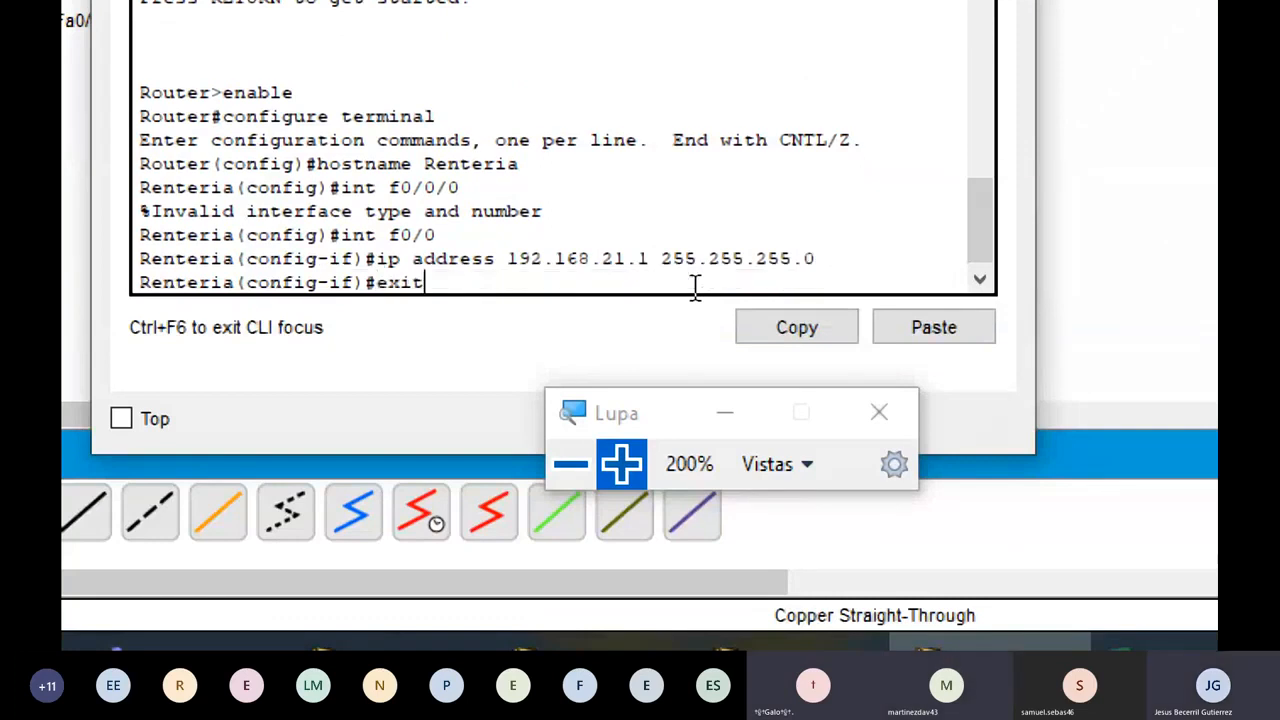
key(Return)
- Assign IP address 8.0.0.2 with subnet mask 255.0.0.0 to interface s0/0/1 on router Renteria
text(int )
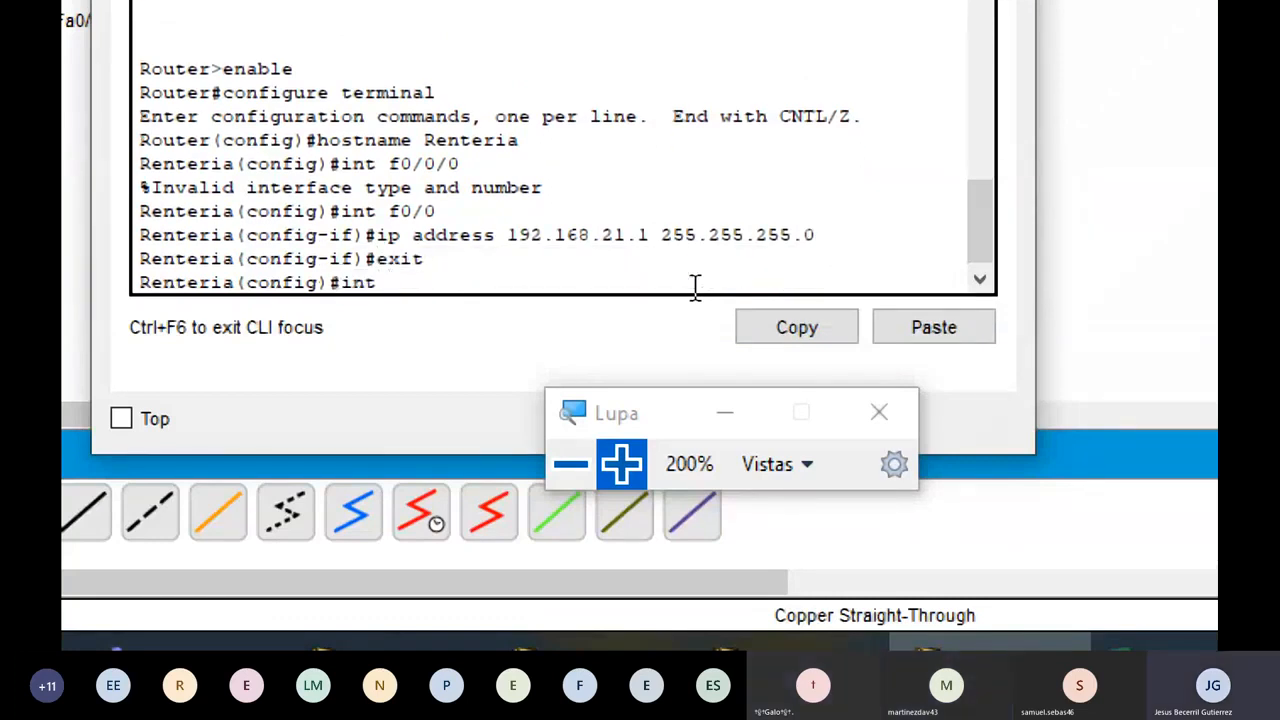
text(s0/0/1)
key(Return)
text(ip a)
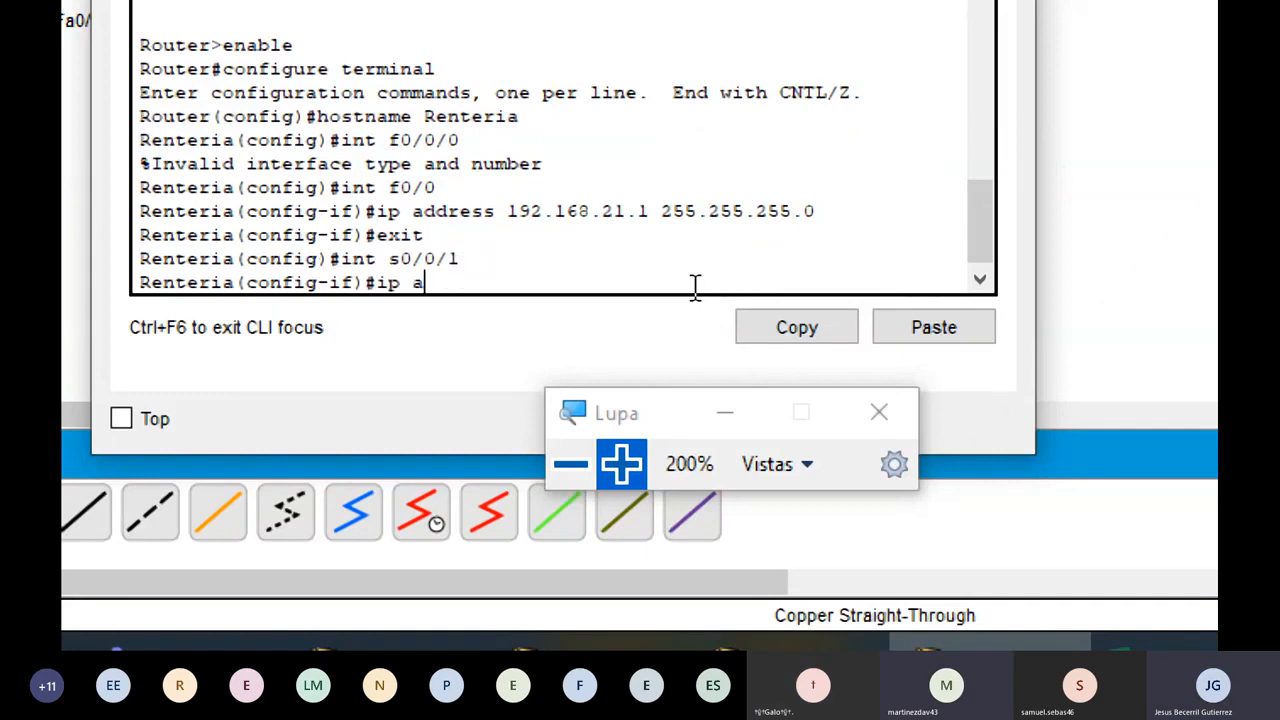
text(ddress 9.)
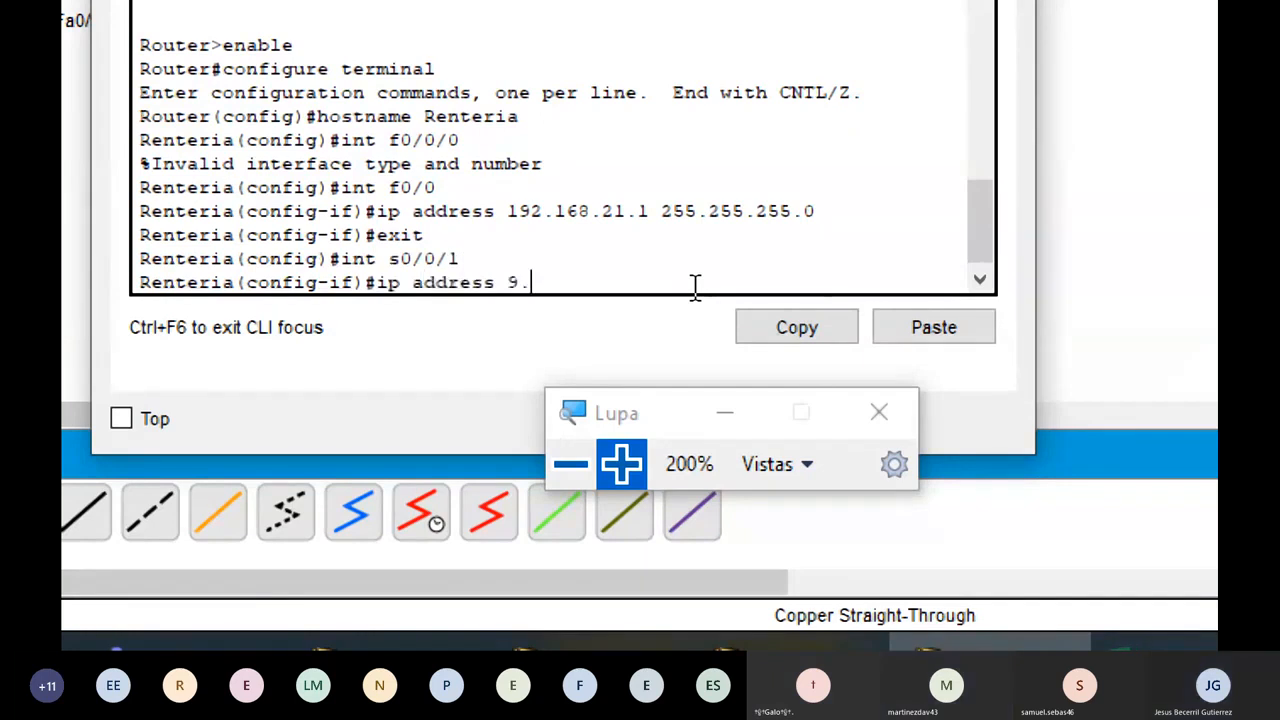
key(BackSpace)
text(8.0.0.2 255.0.0.0)
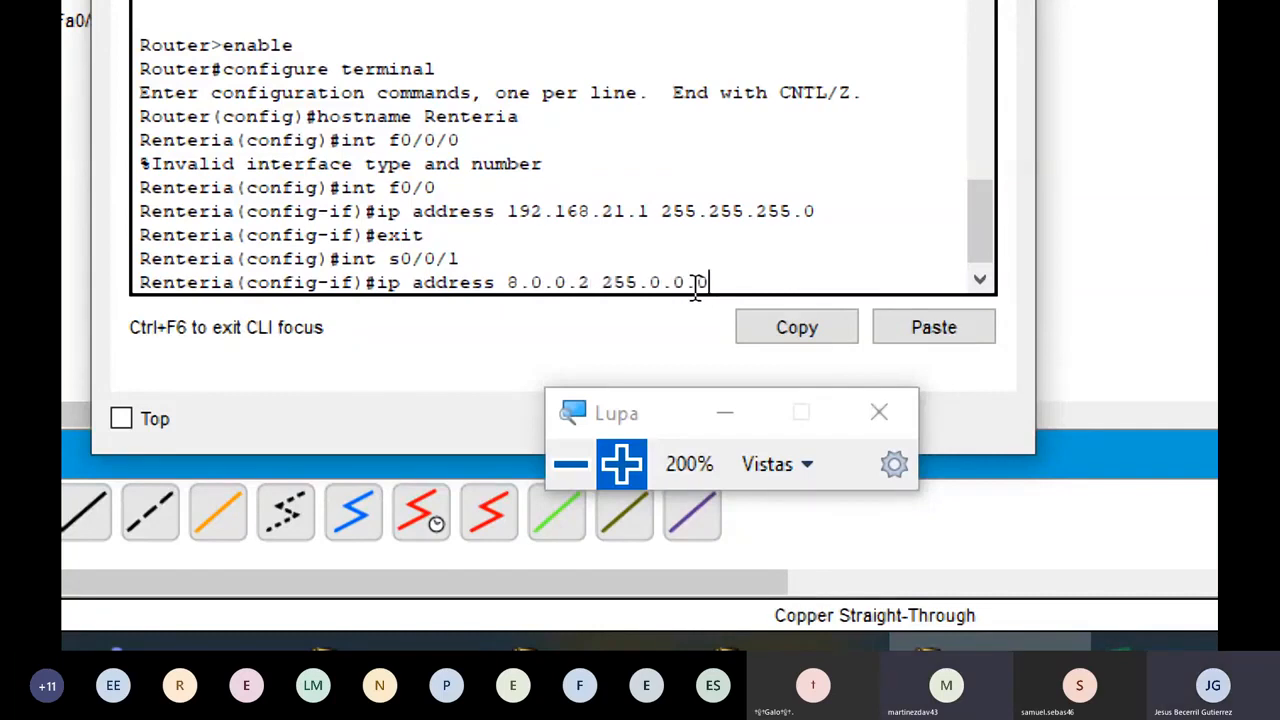
key(Return)
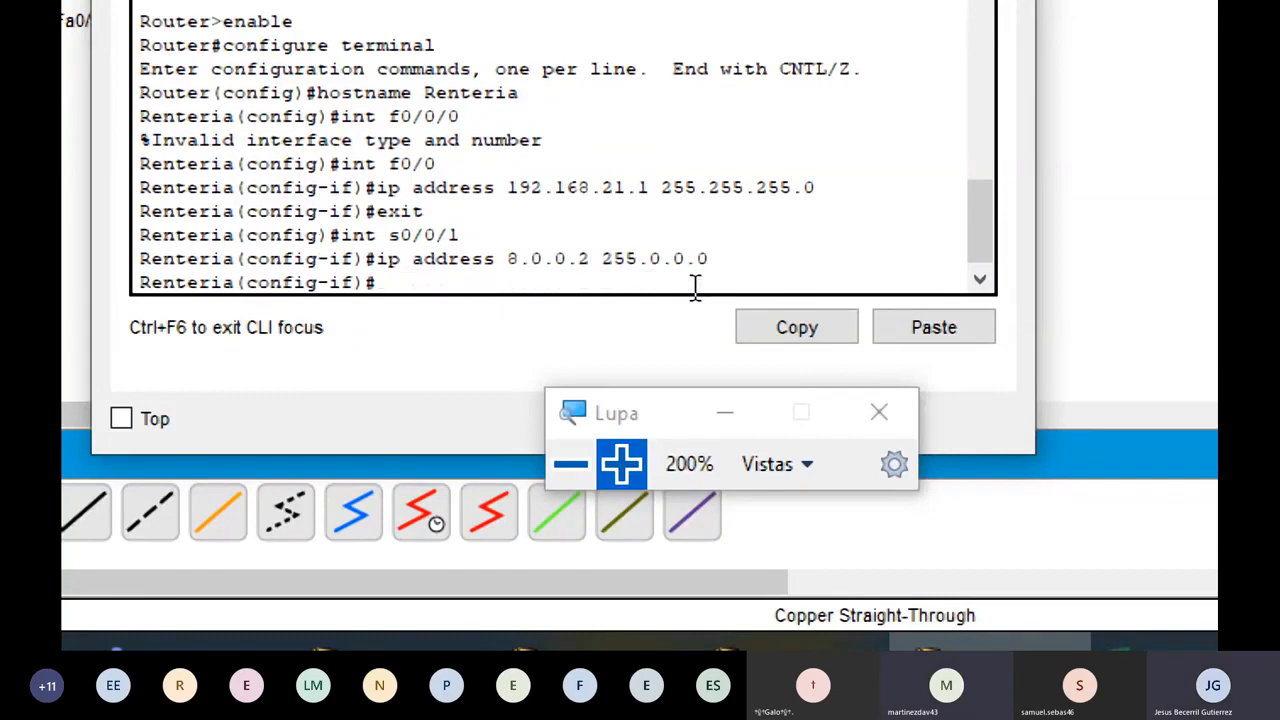
- Enable interface s0/0/1 on router Renteria with no shut and exit to global configuration mode
text(no shut)
key(Return)
key(Return)
text(exi)
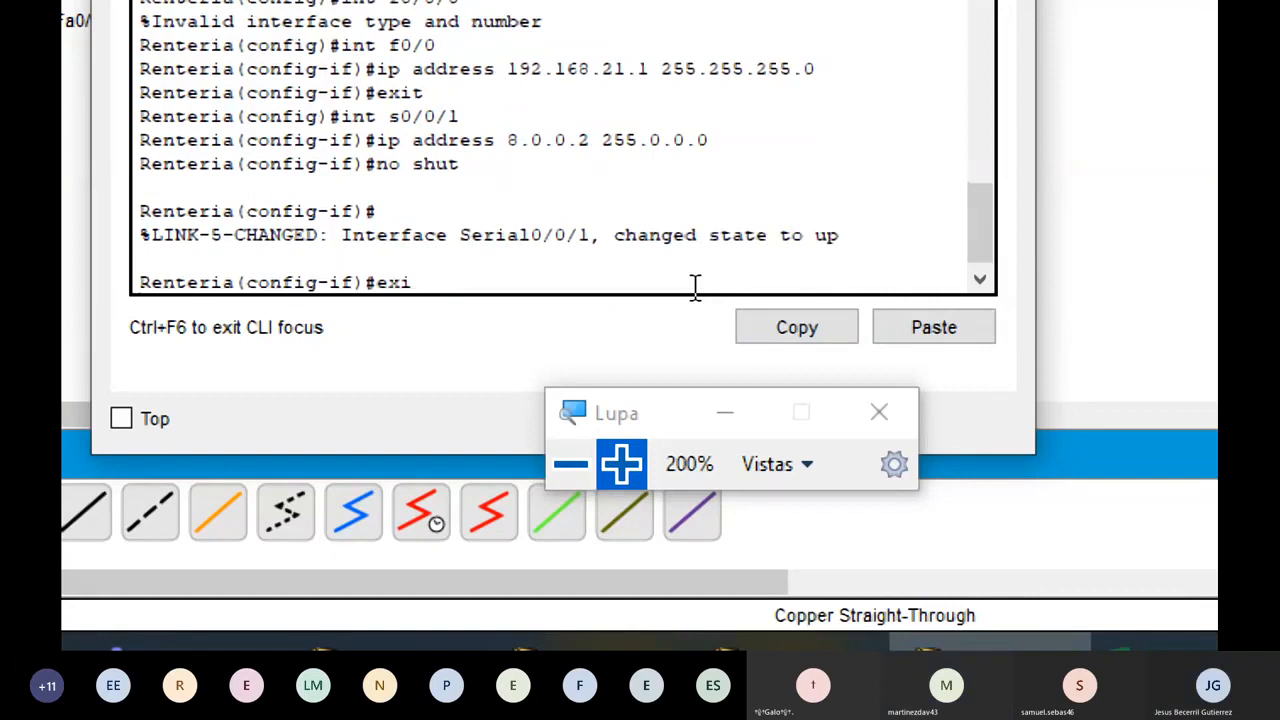
text(t)
key(Return)
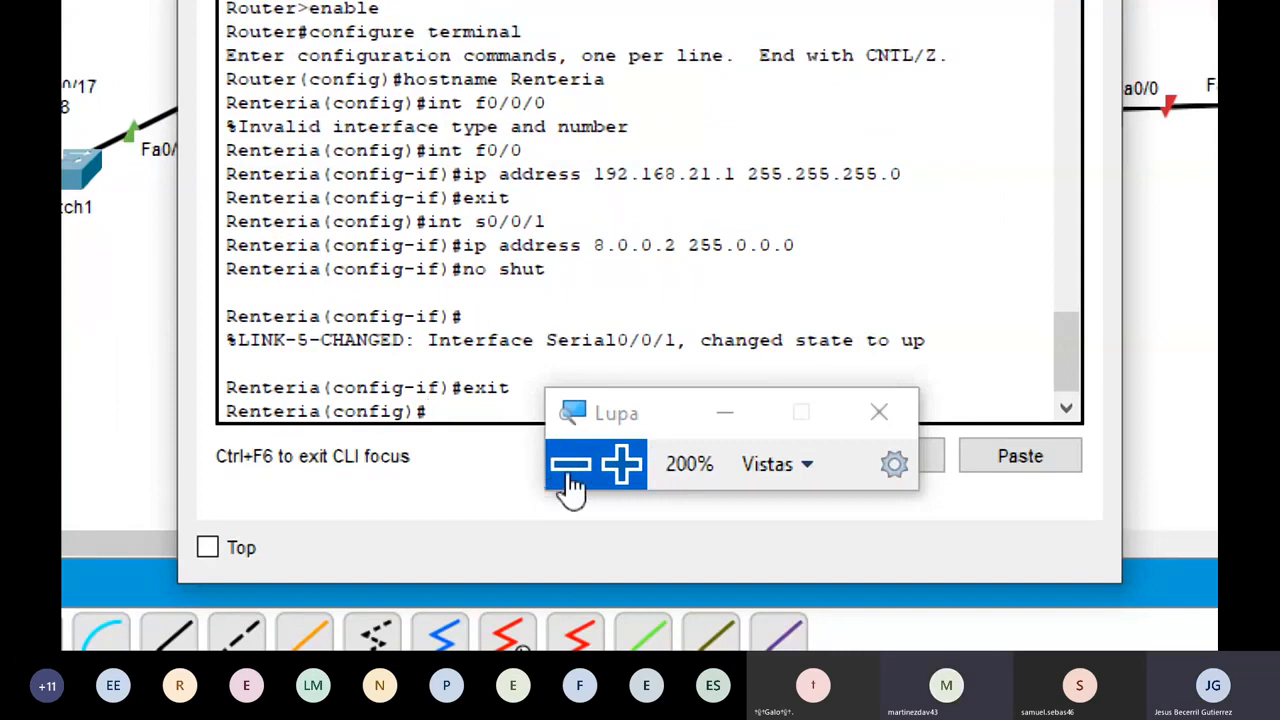
key(Return)
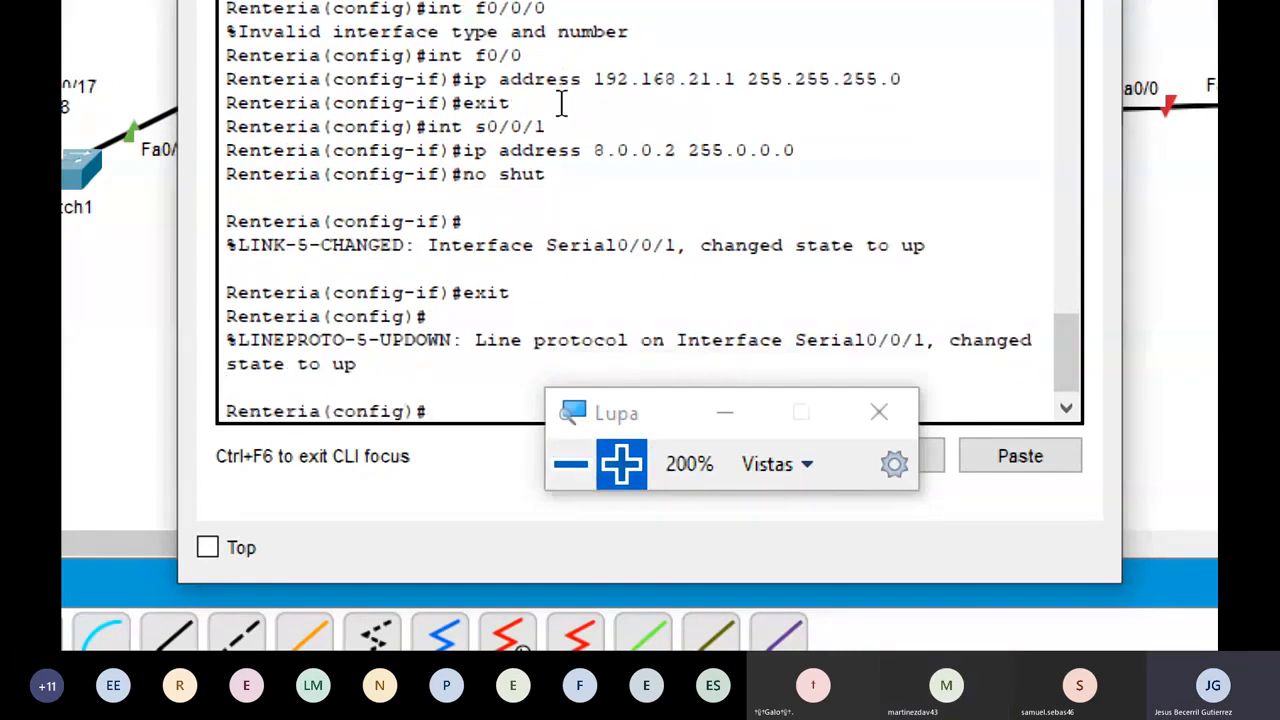
- Enable interface f0/0 on router Renteria with no shut and return to the topology
text(int f0/0)
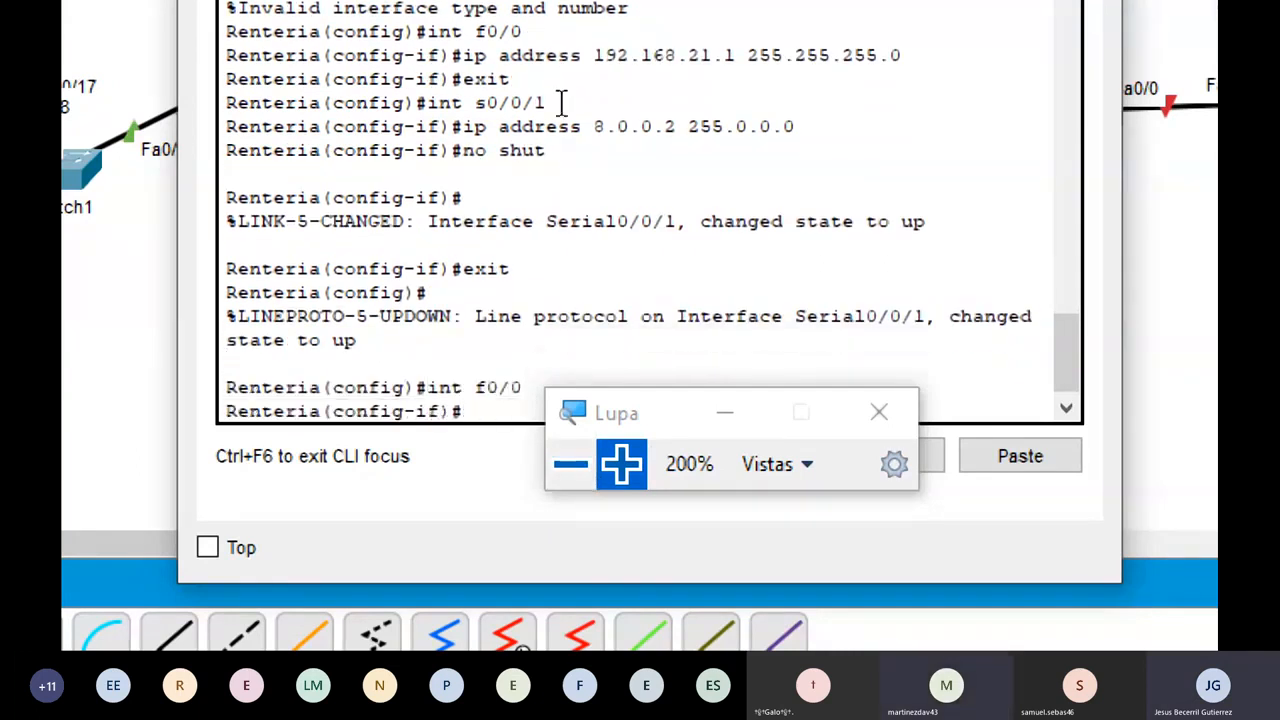
key(Return)
text(no shut)
key(Return)
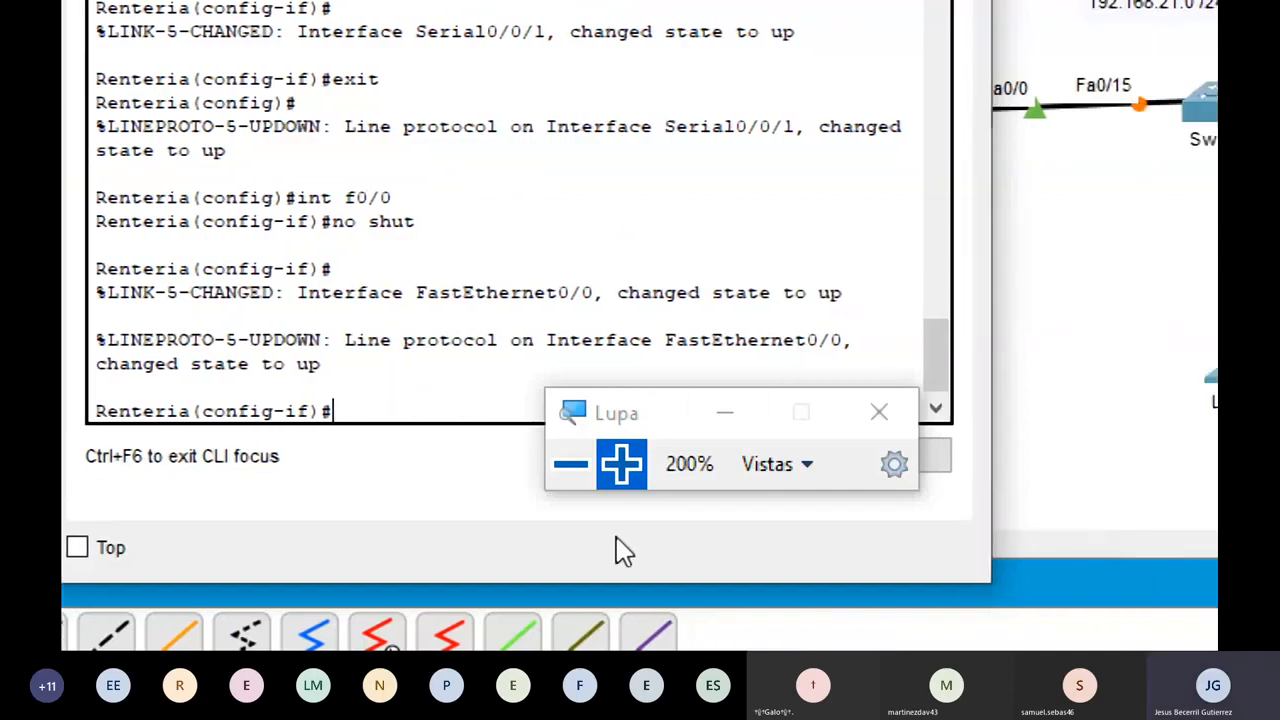
click(568, 466)
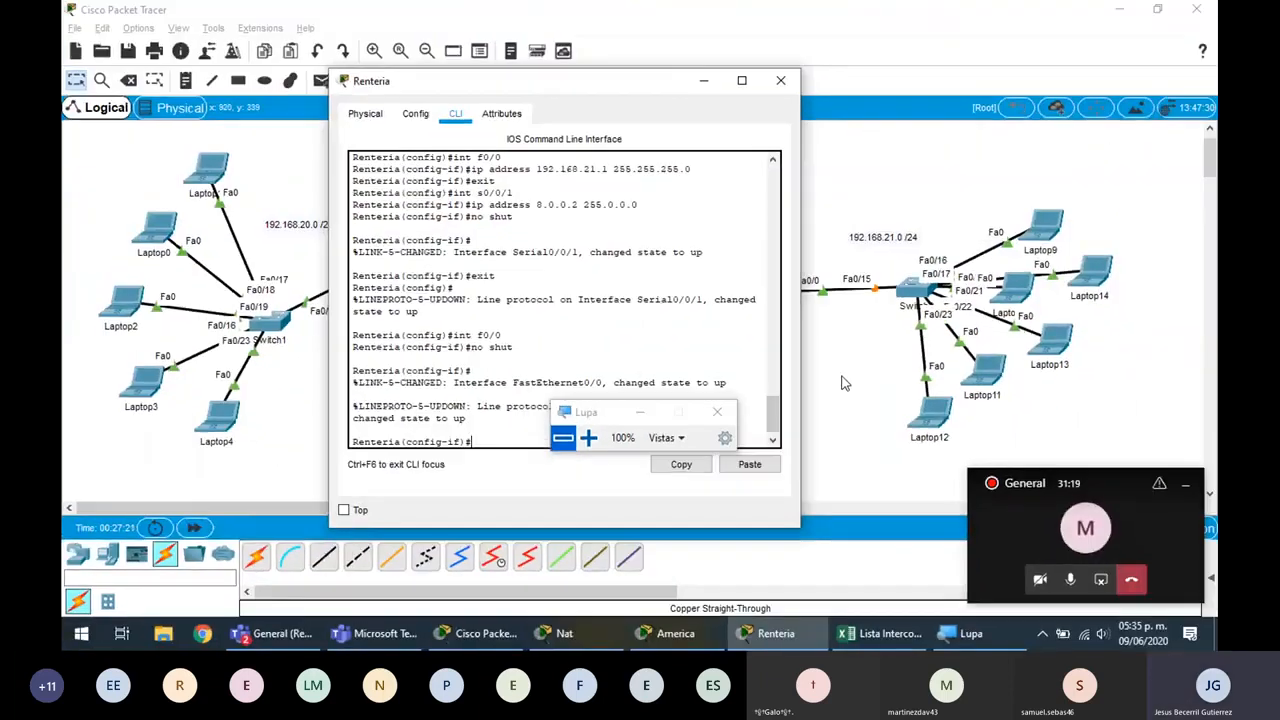
click(894, 360)
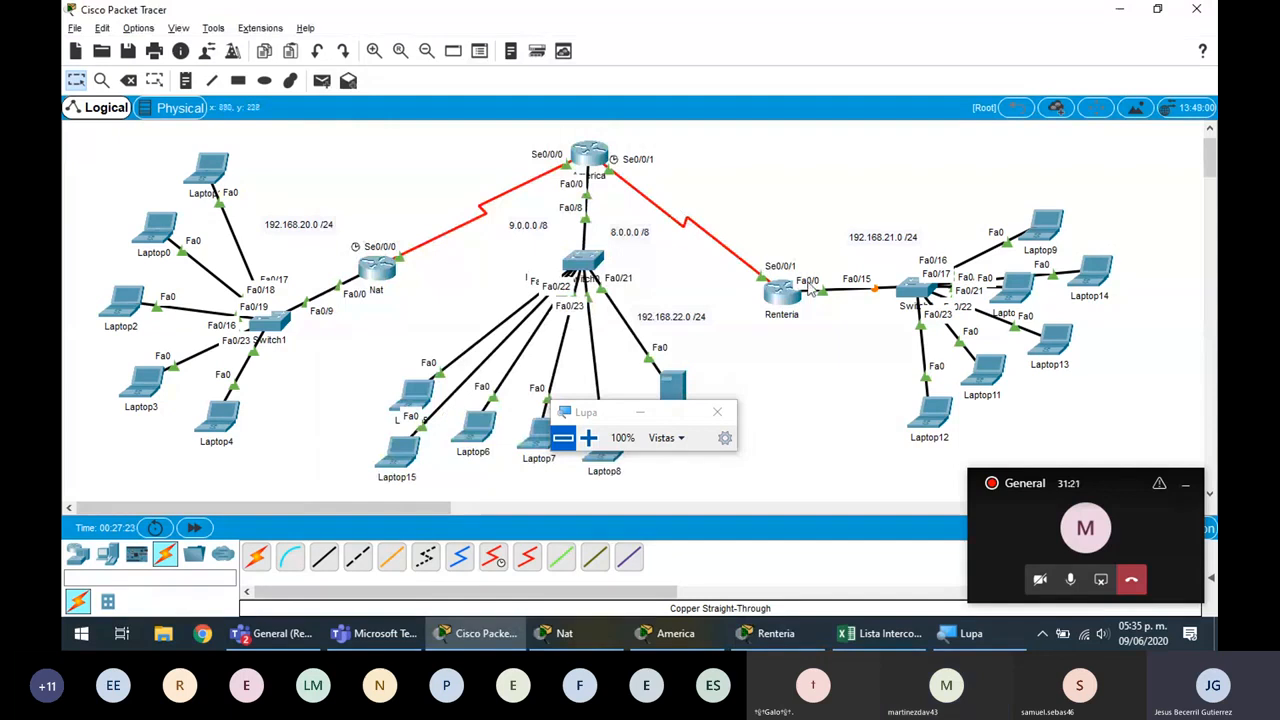
- Display router Nat's routing table from configuration mode with do show ip route and examine its directly connected networks
click(386, 270)
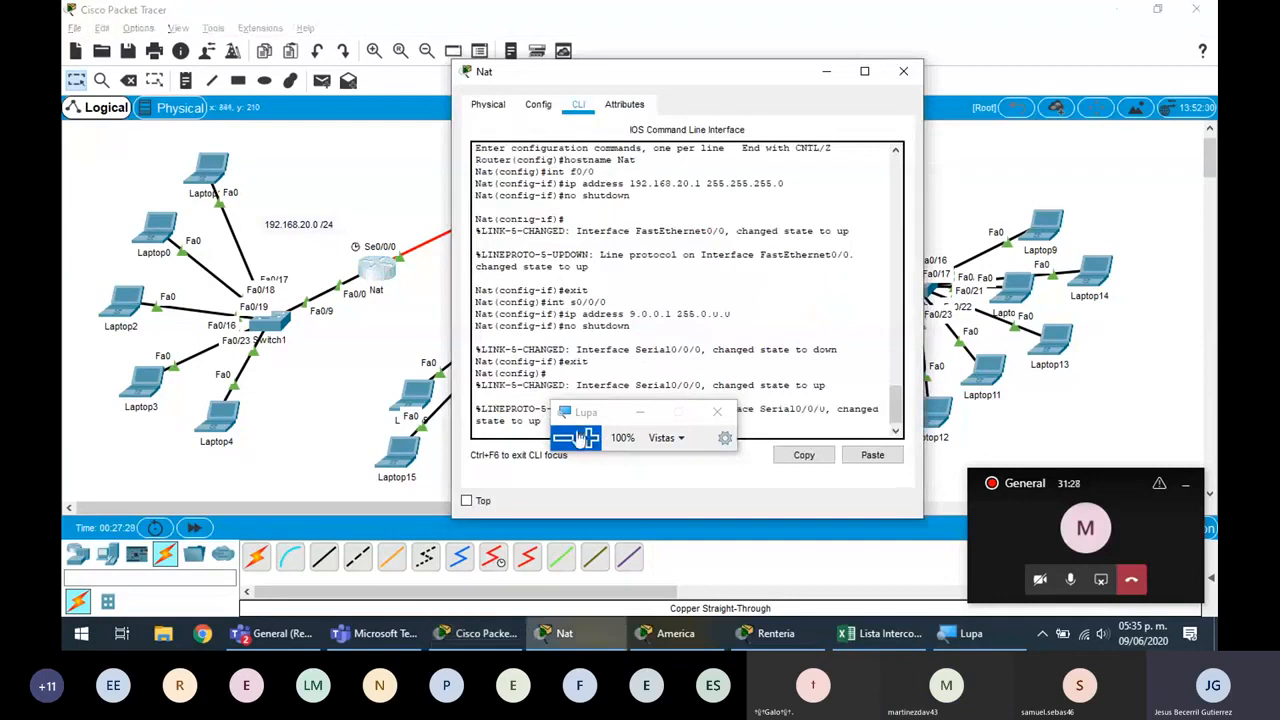
click(588, 437)
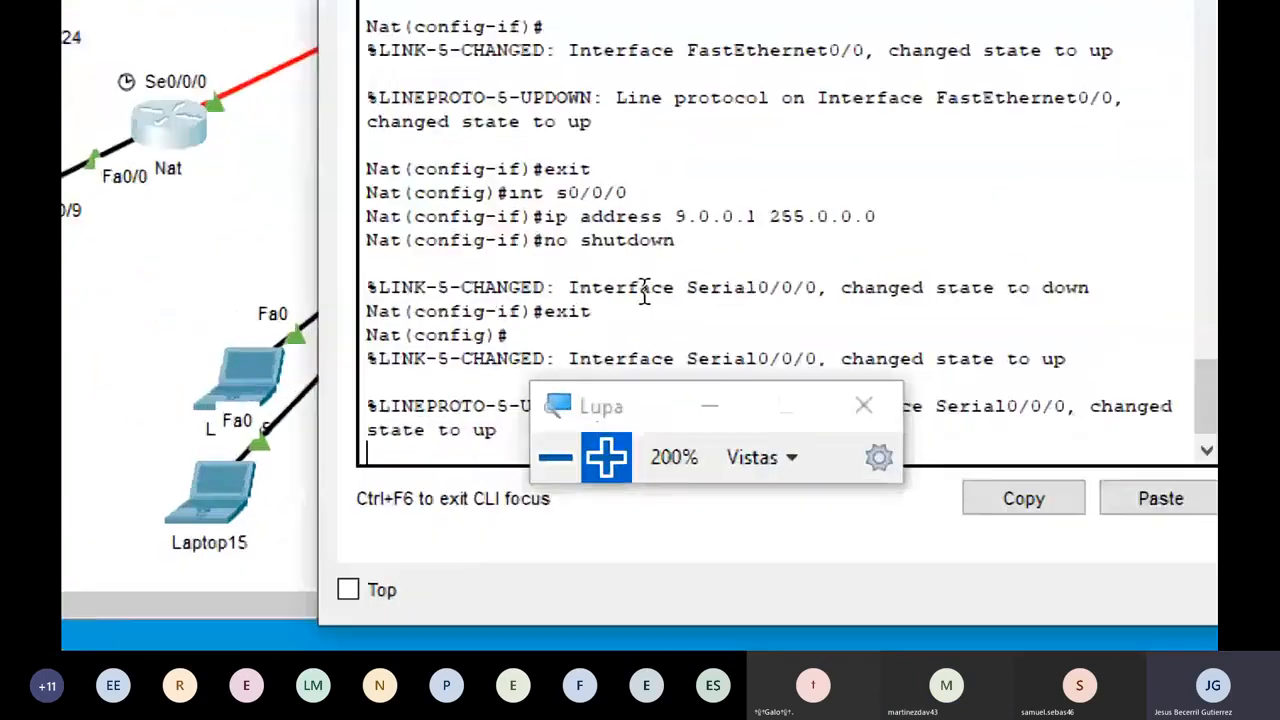
drag(642, 418, 687, 558)
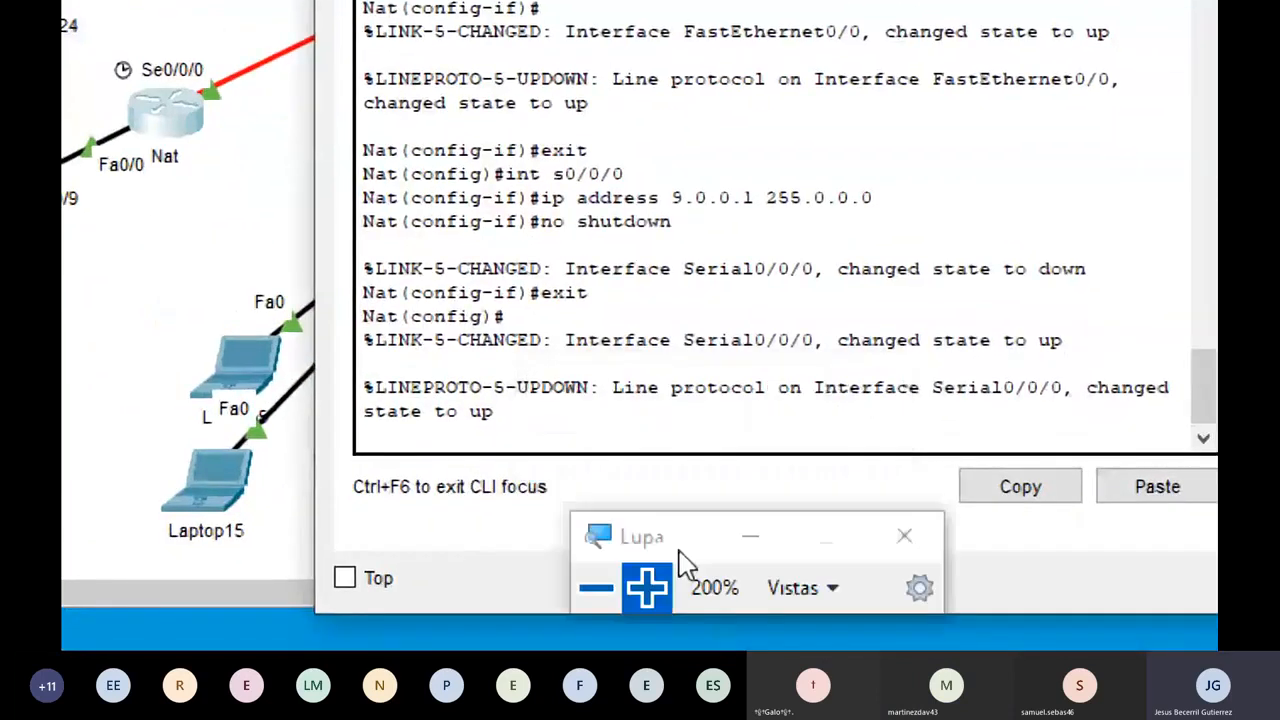
key(Return)
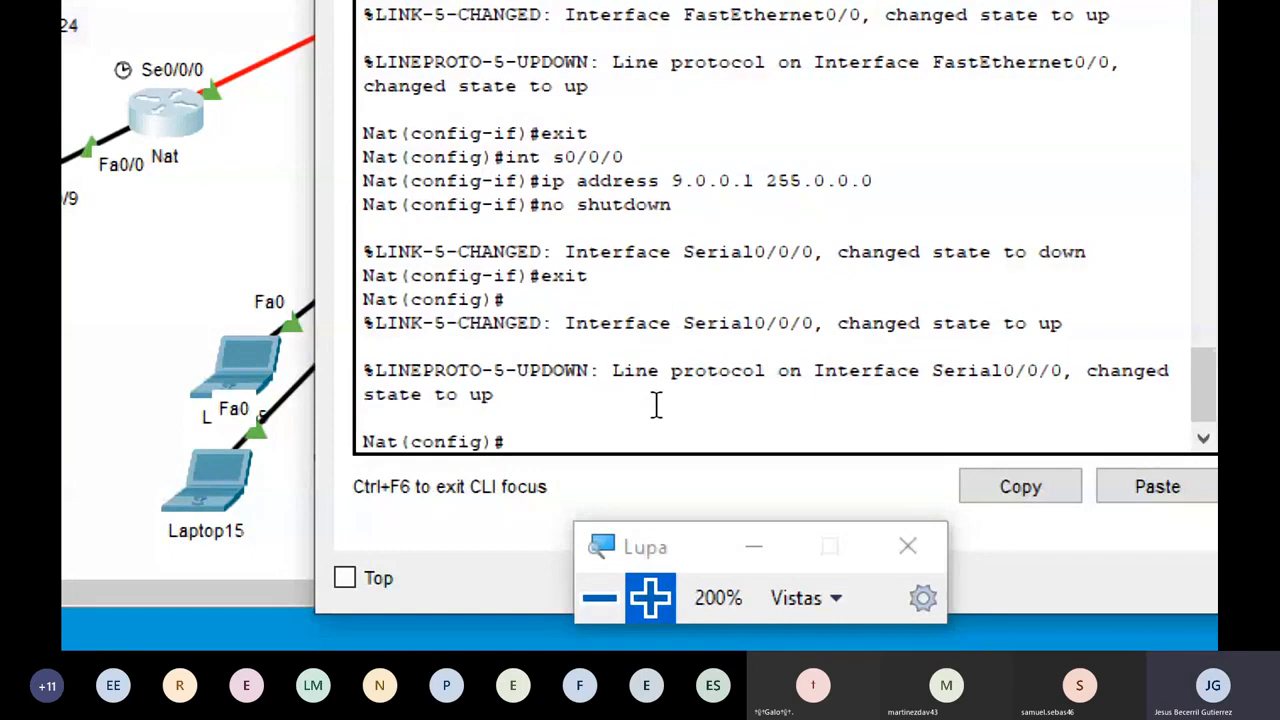
text(do show ip route)
key(Return)
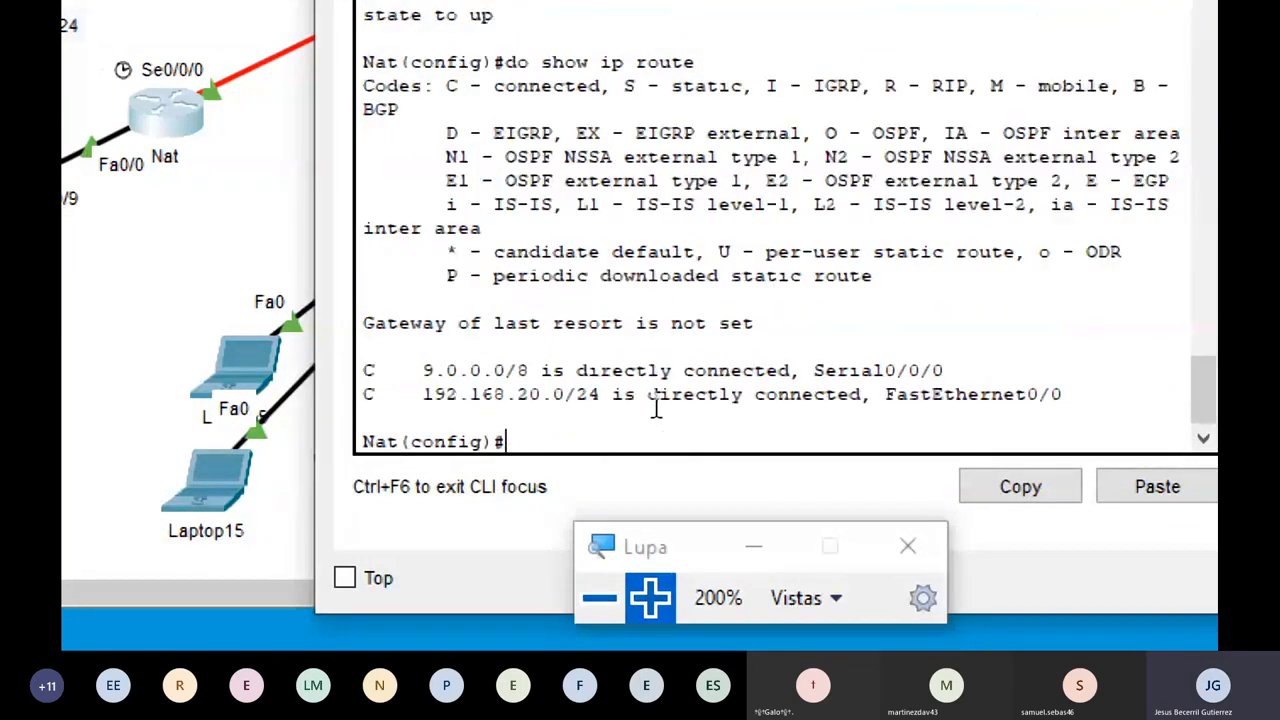
drag(404, 371, 483, 394)
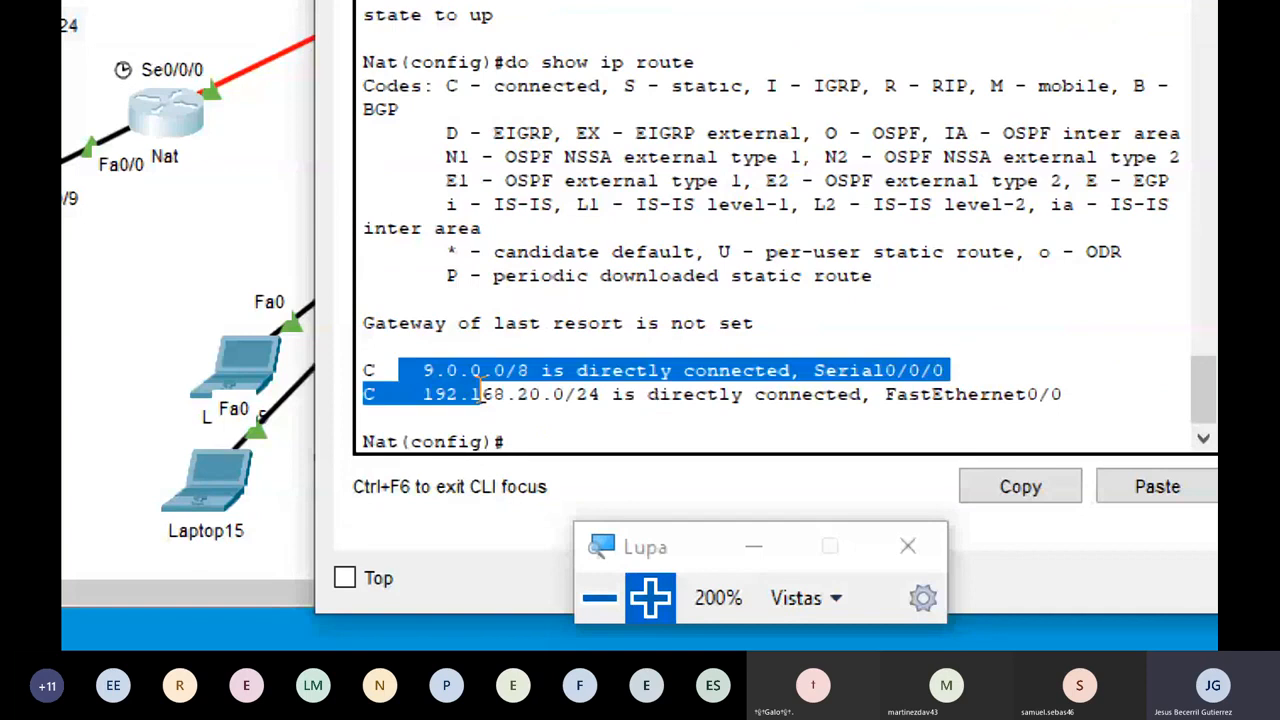
- Start OSPF process 10 on router Nat and add network 9.0.0.0 with wildcard 0.255.255.255 in area 0
click(559, 436)
text(router )
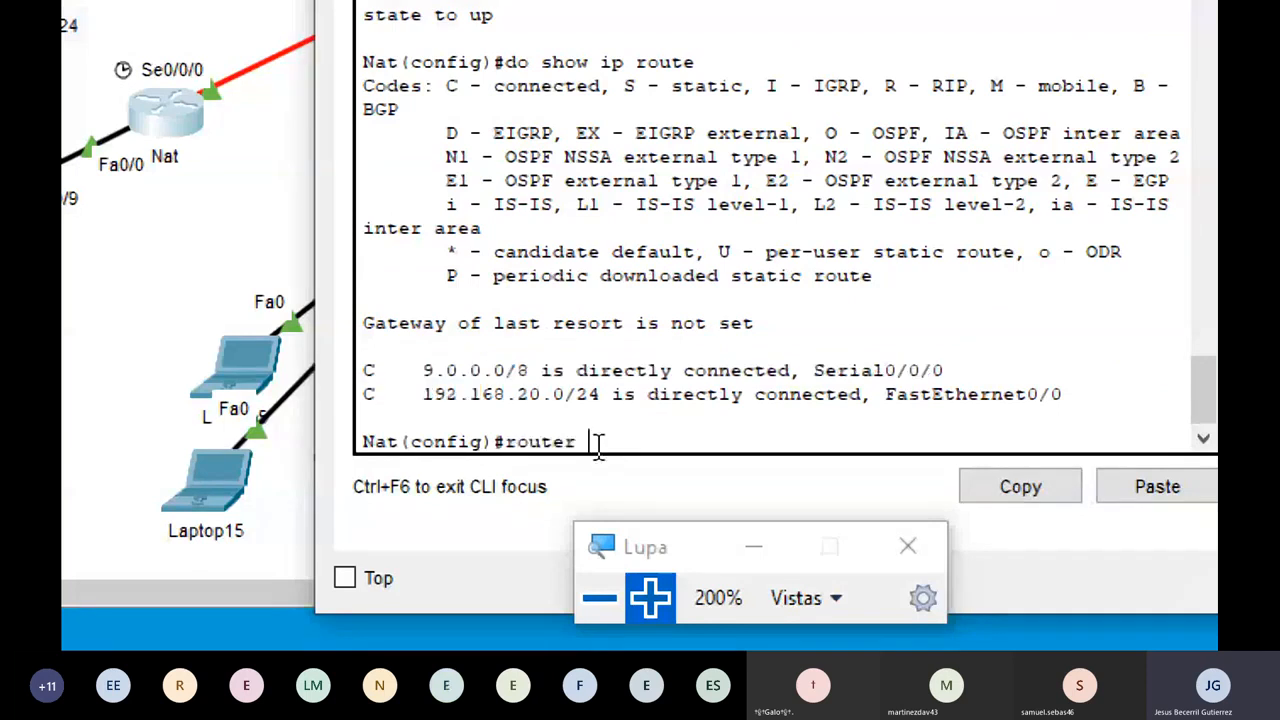
text(ospf 10)
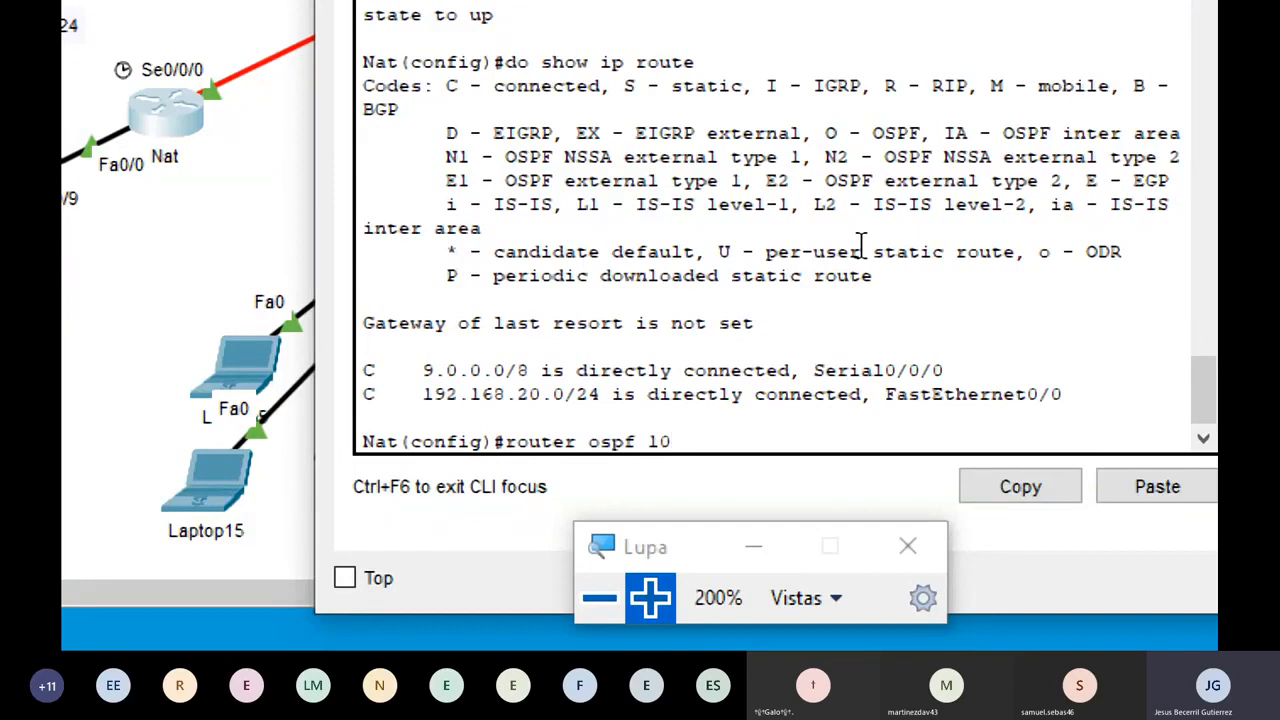
key(Return)
text(netw)
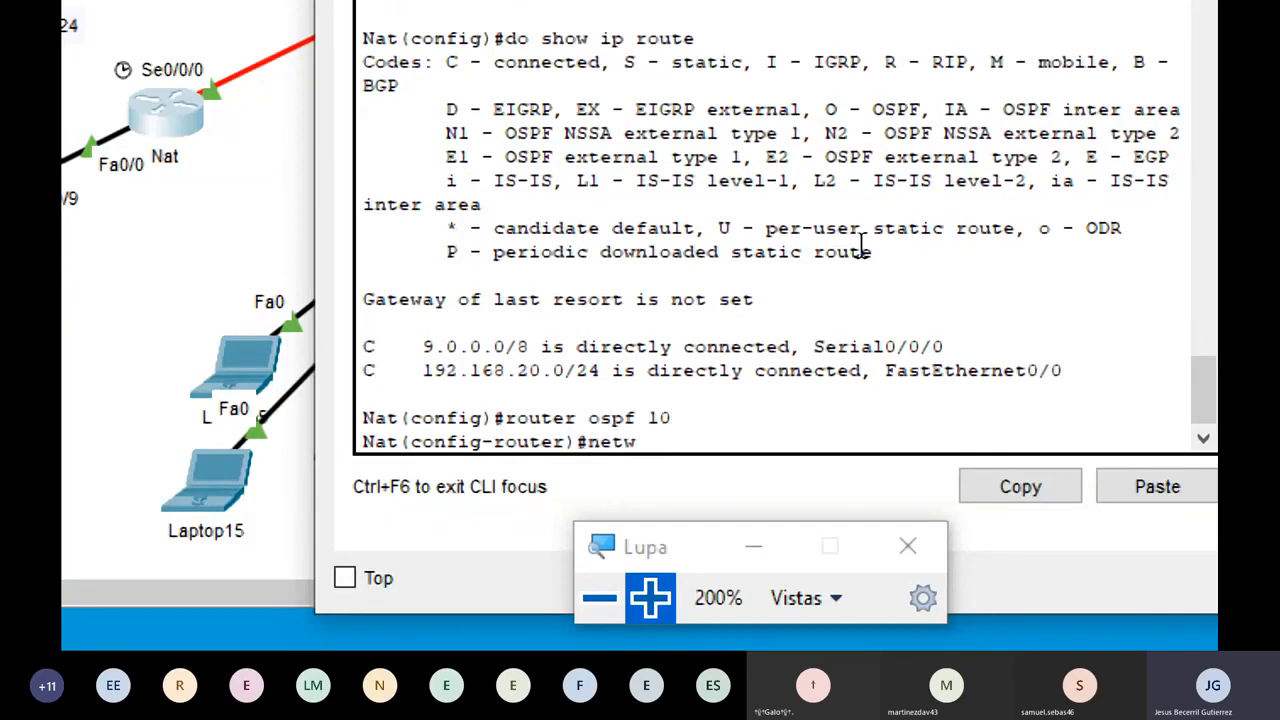
text(ork 9.0)
key(BackSpace)
text(9.0.0)
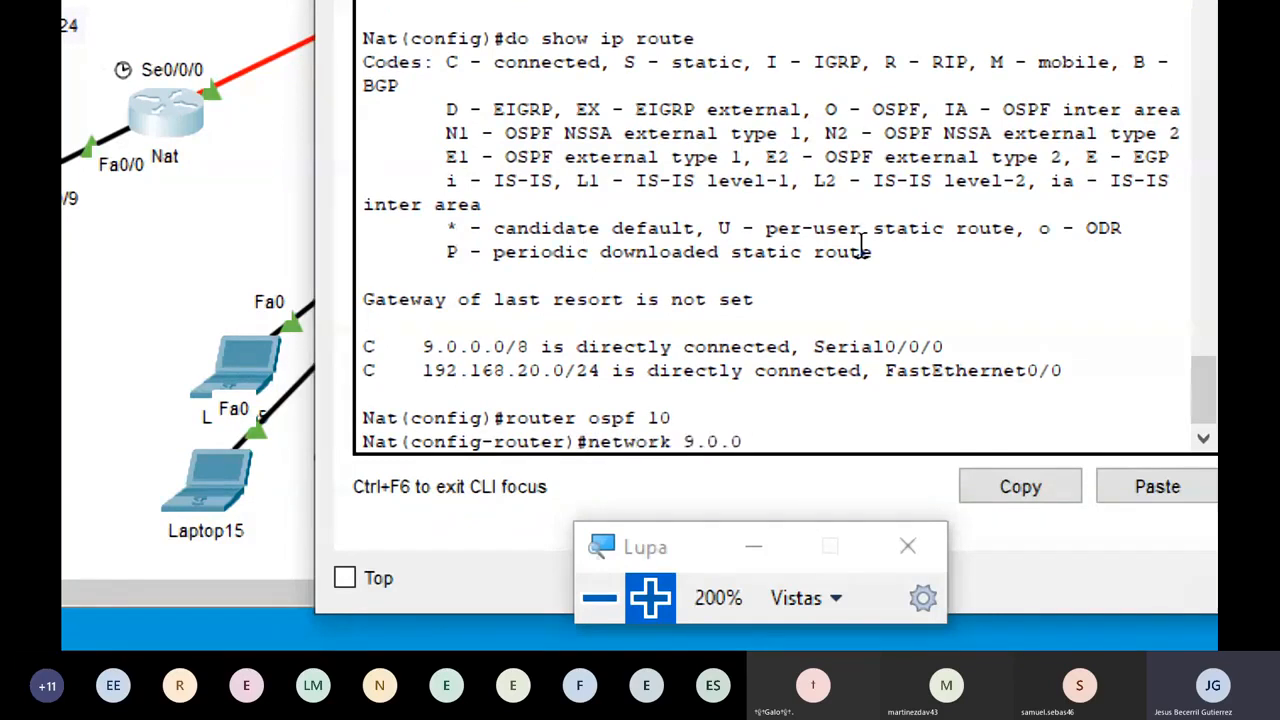
text(.0 0.255.25)
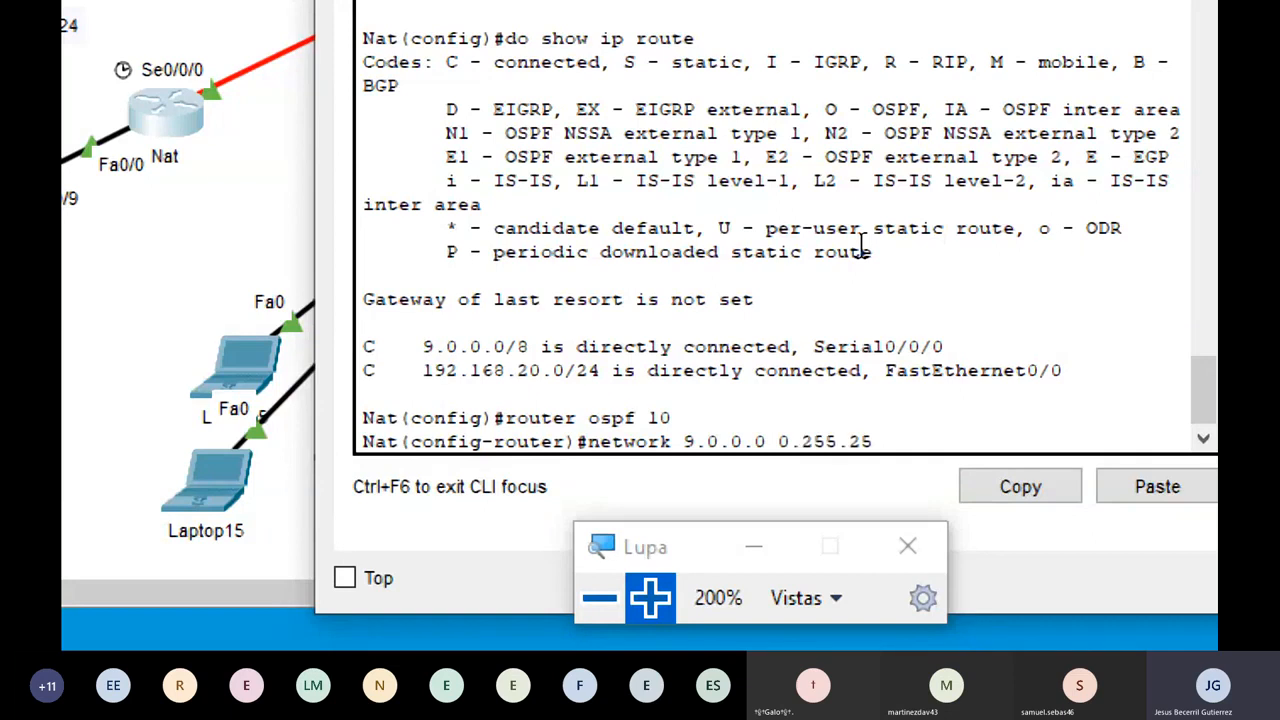
text(5.255 area 0)
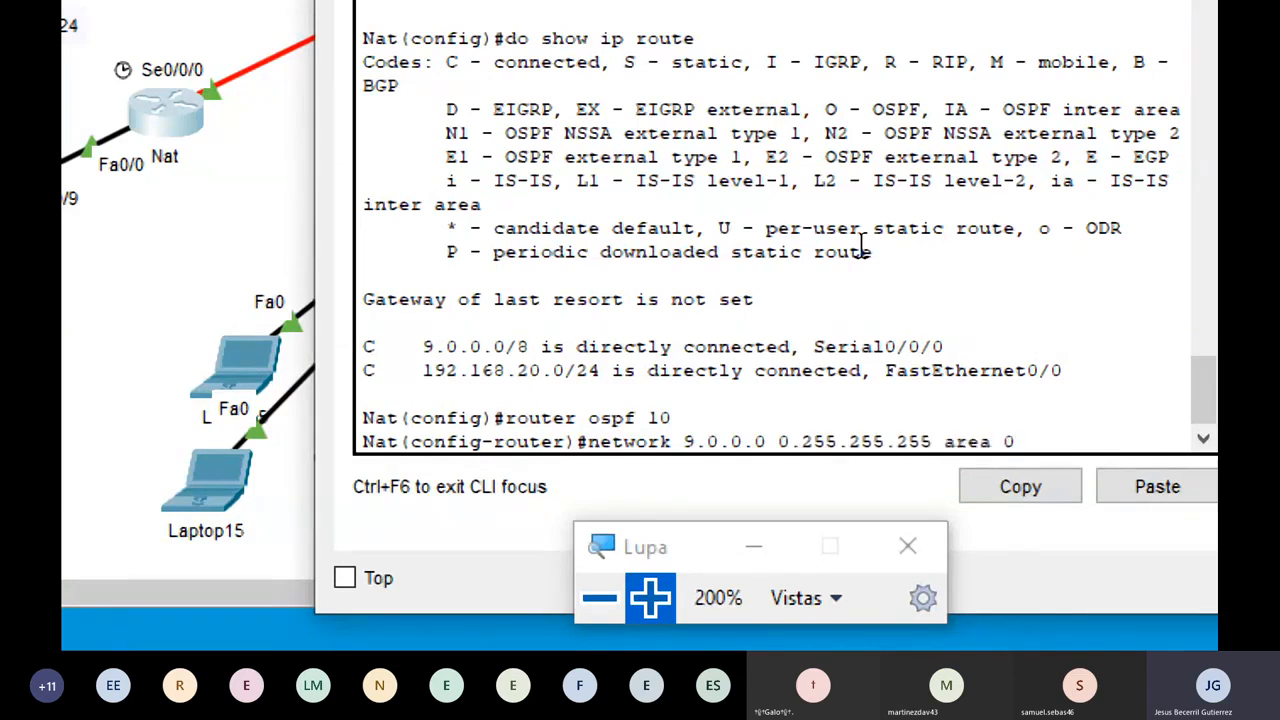
key(Return)
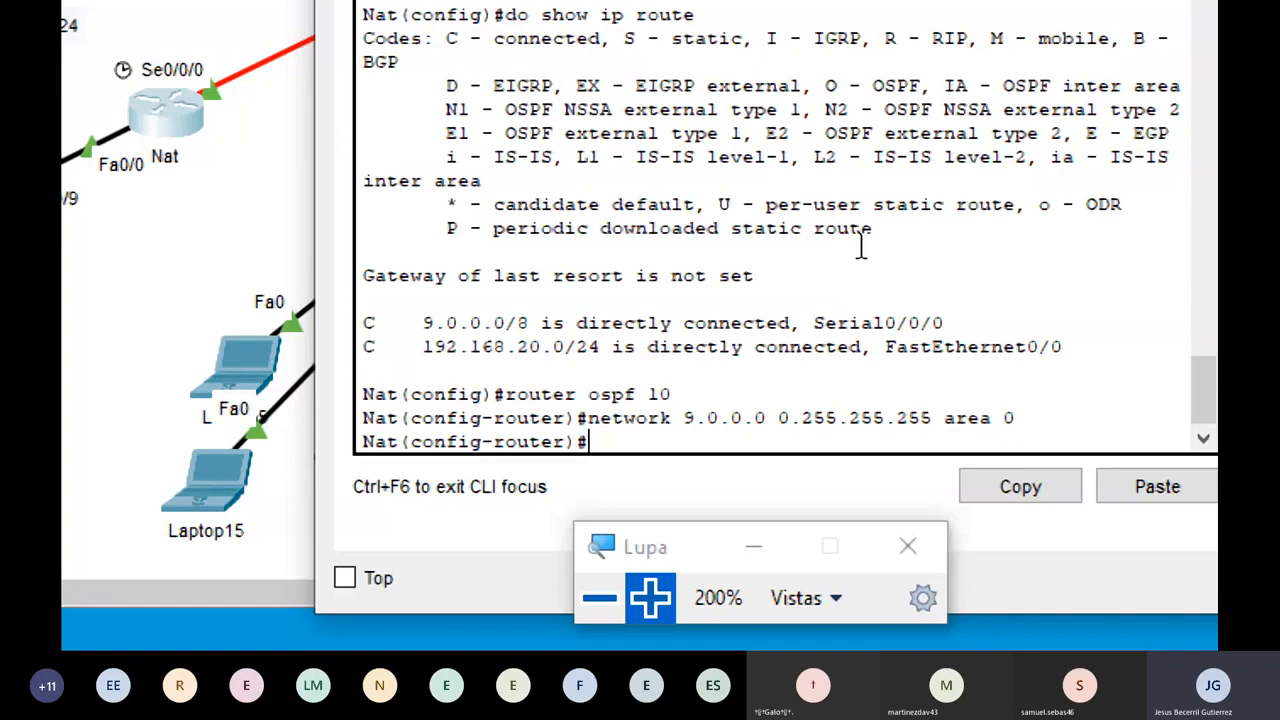
- Add network 192.168.20.0 with wildcard 0.0.0.255 in area 0 to router Nat's OSPF process and exit router configuration
text(network 1)
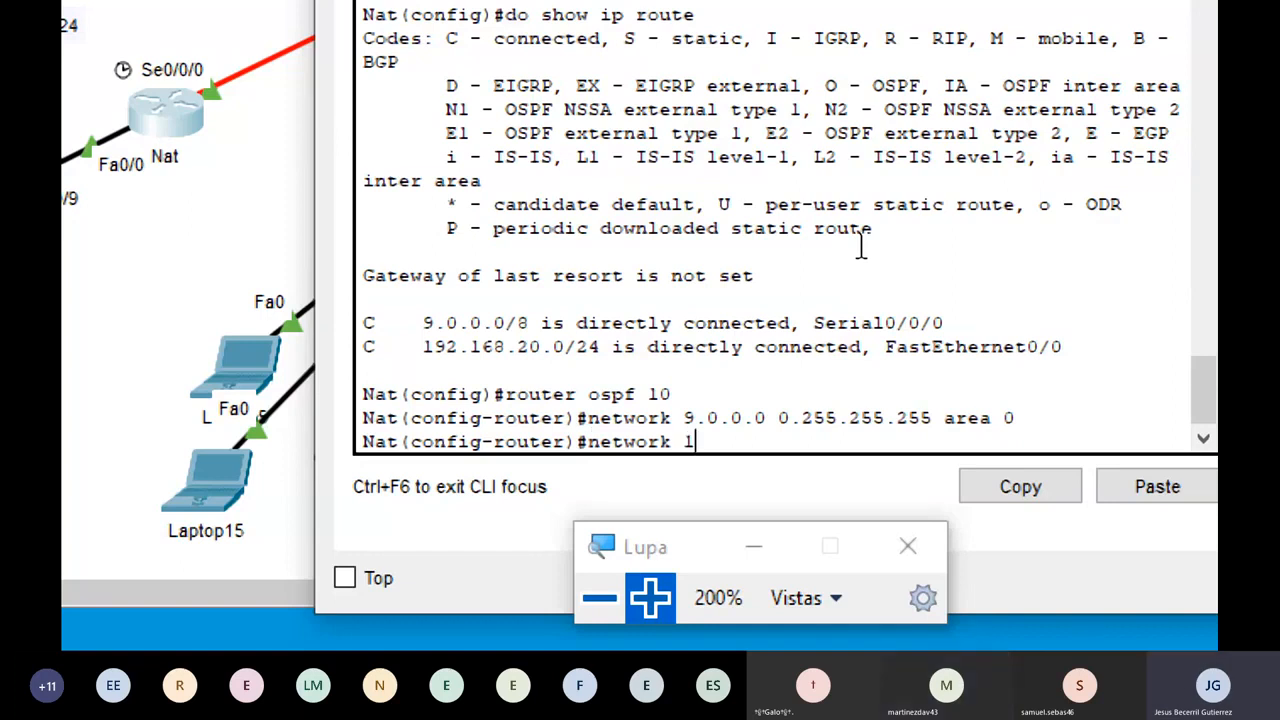
text(92.168.20)
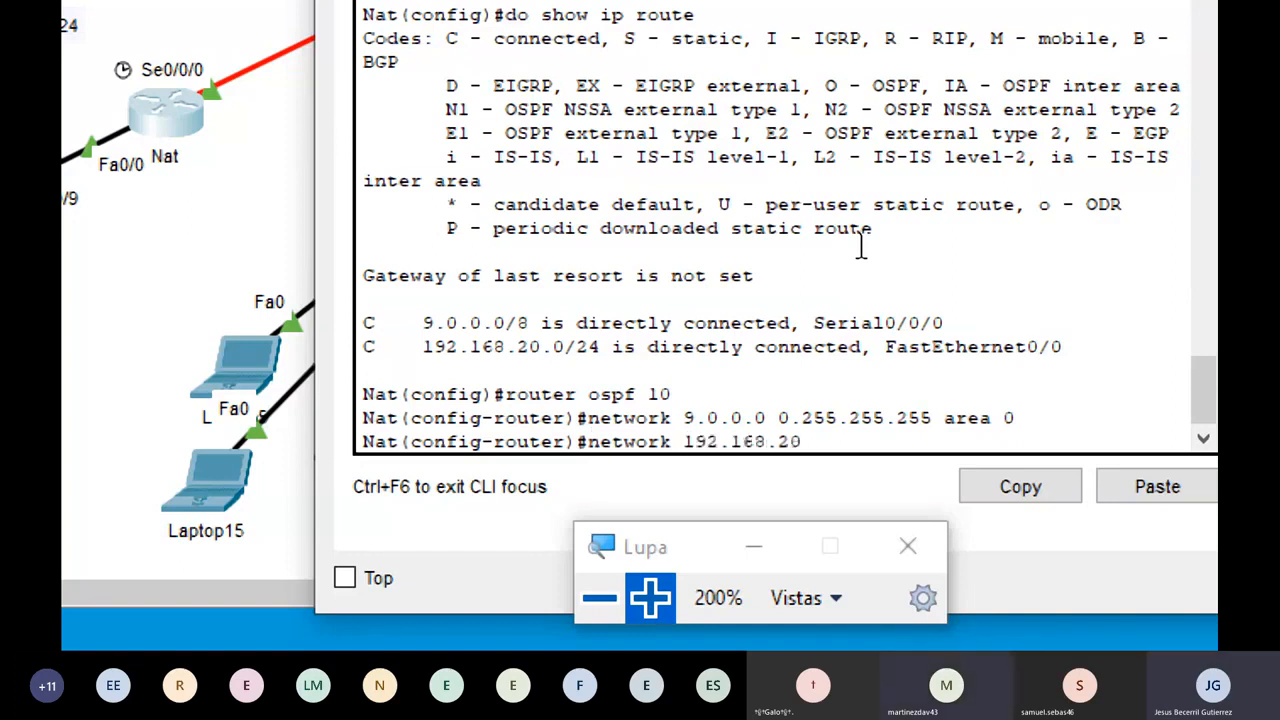
text(.0 0.0.0.)
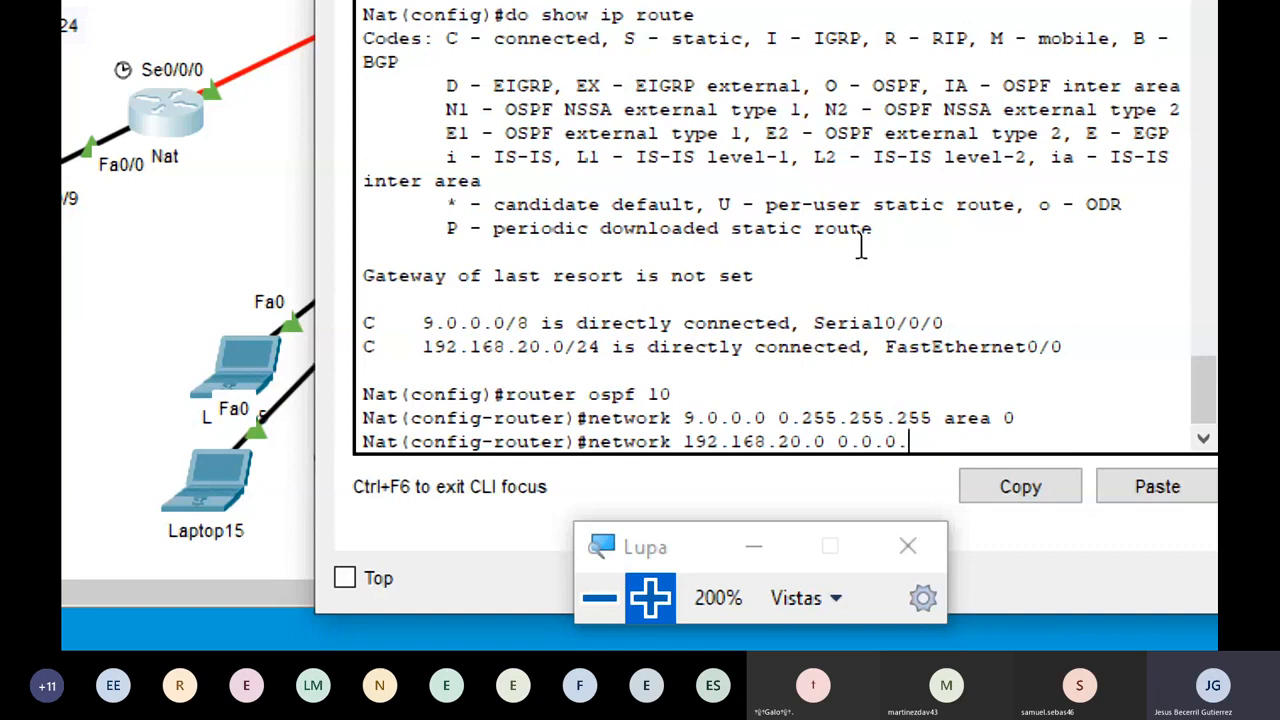
text(255 area 0)
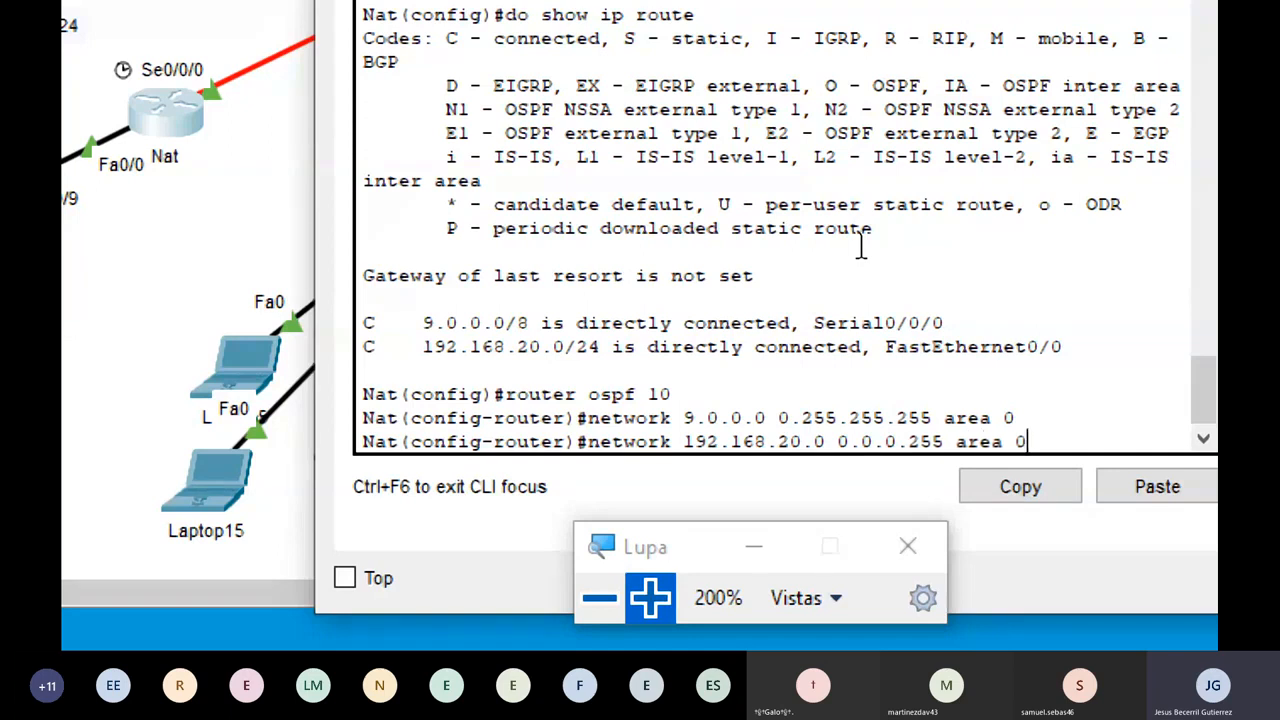
key(Return)
text(er)#exit)
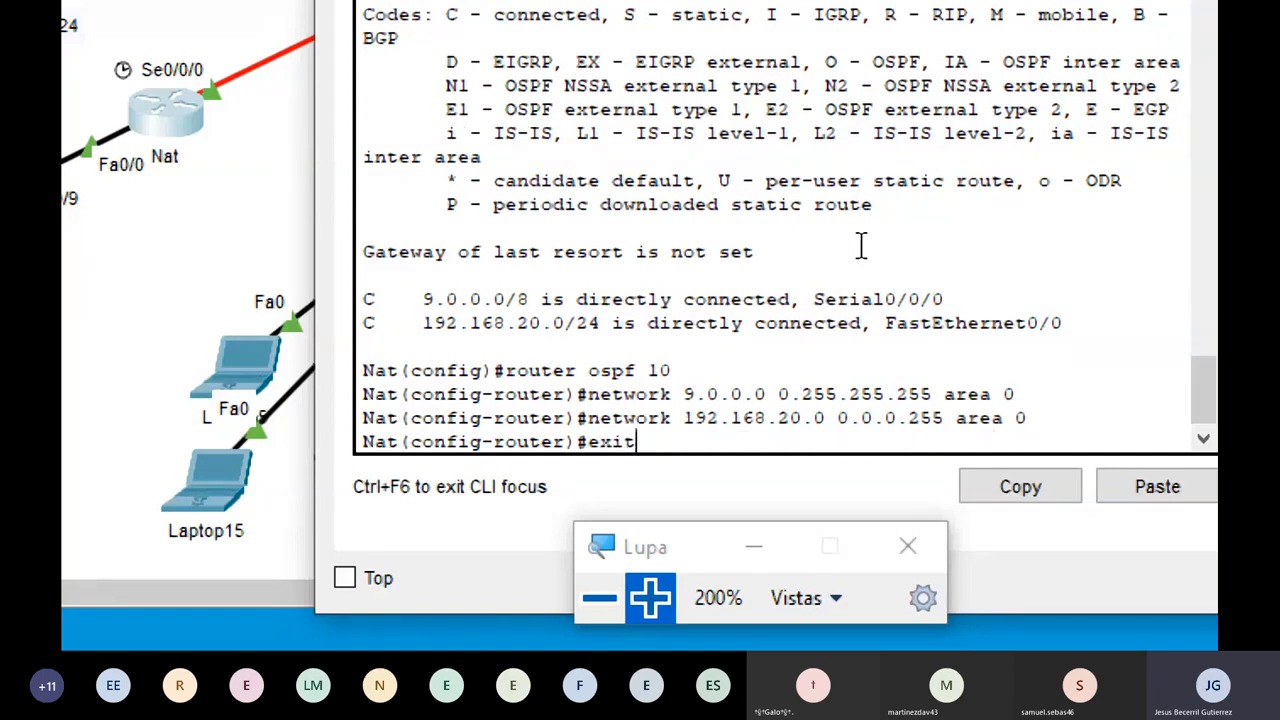
key(Return)
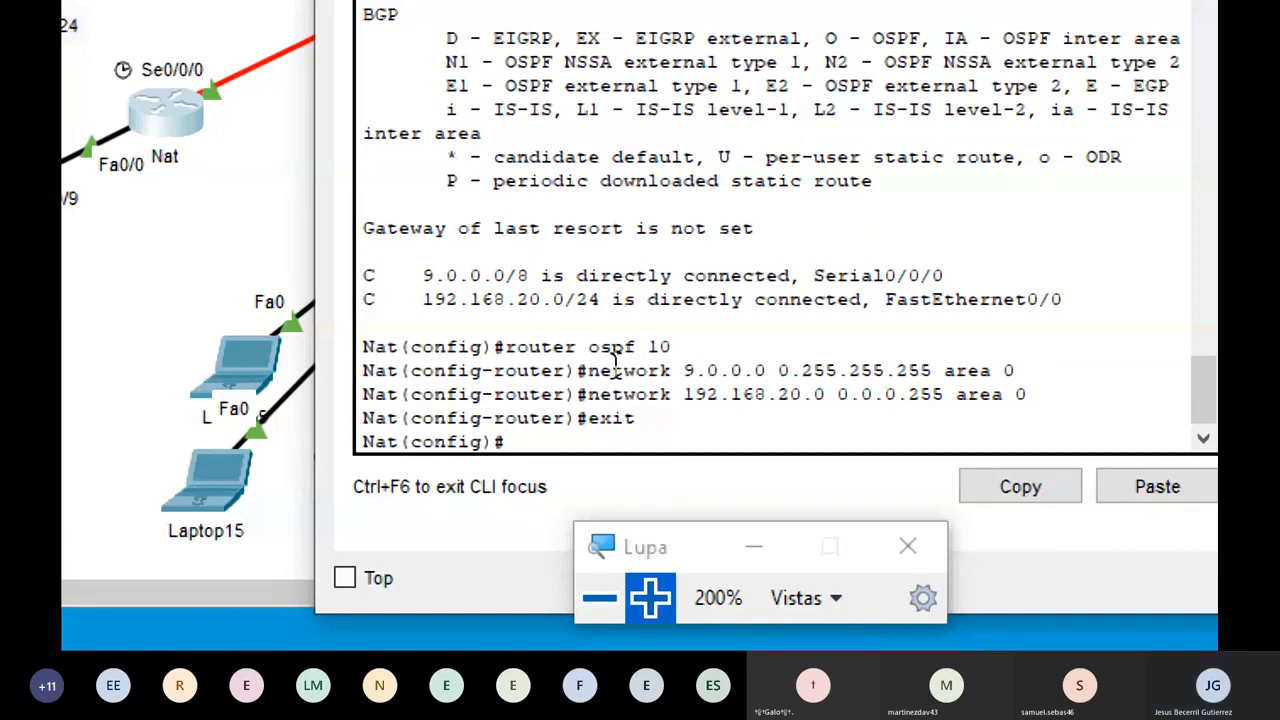
drag(490, 347, 687, 400)
click(687, 400)
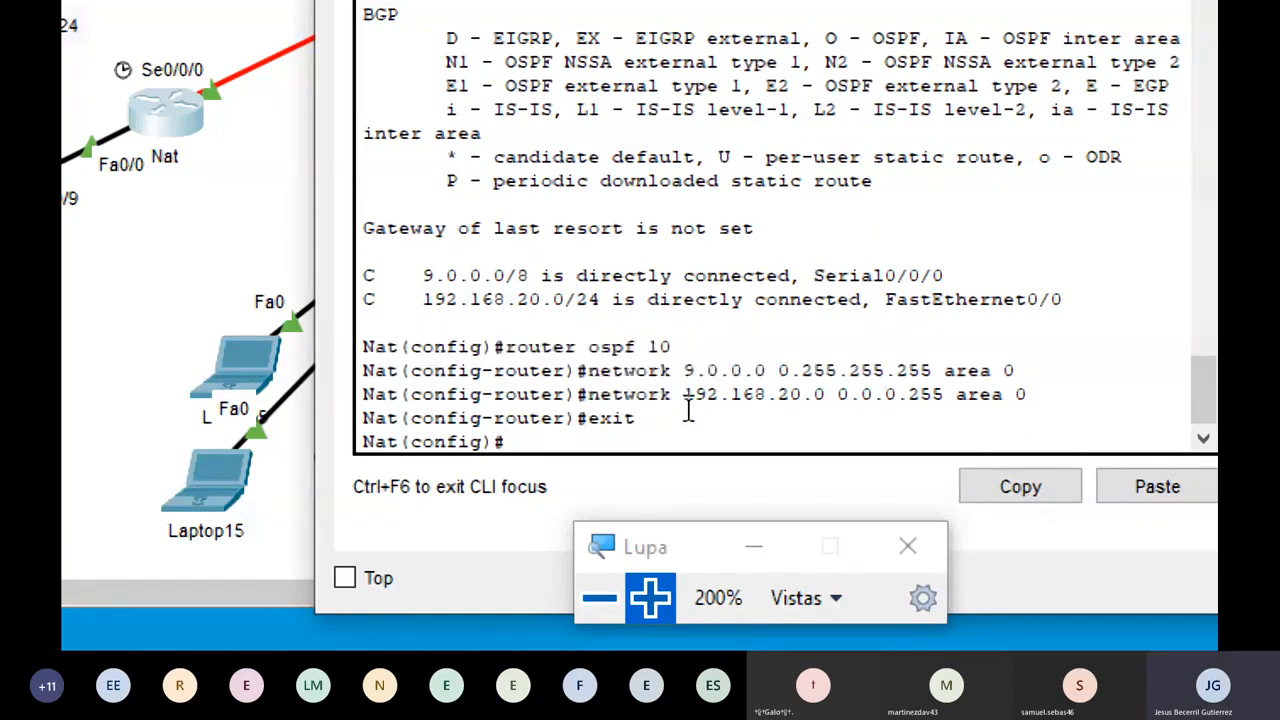
- Switch to router America's CLI and display its routing table from configuration mode with do show ip route
click(189, 240)
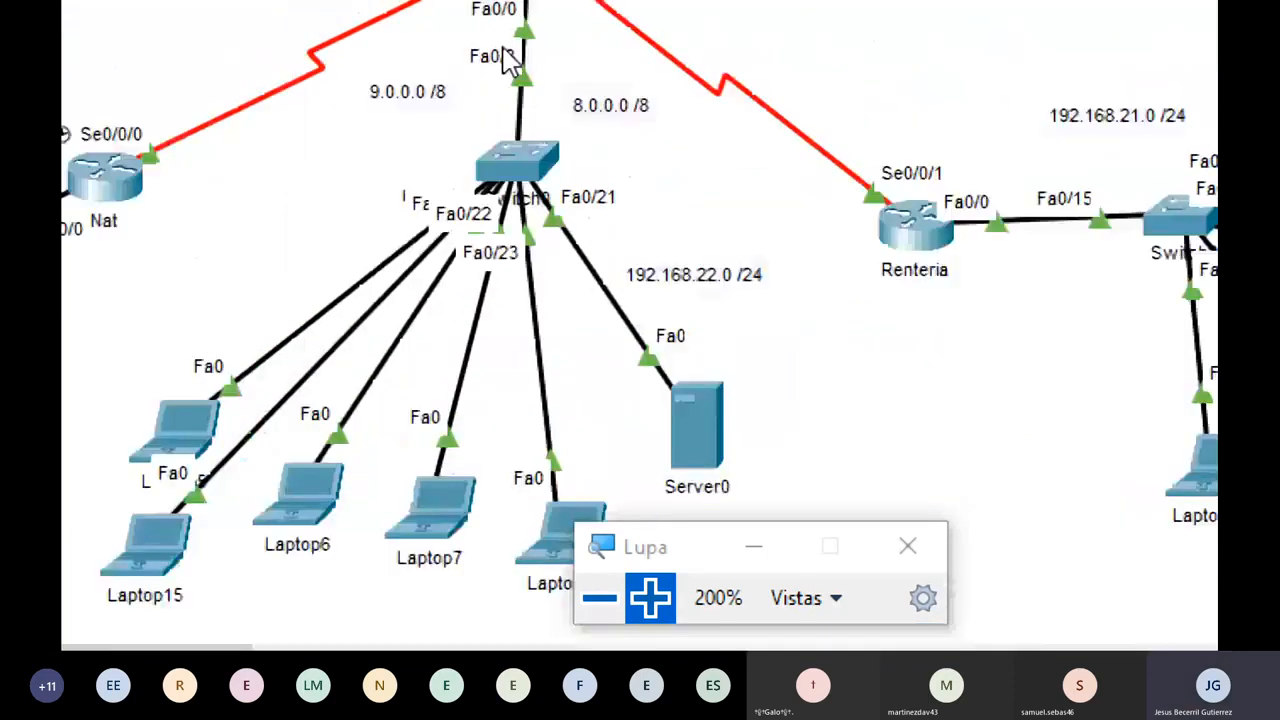
click(517, 70)
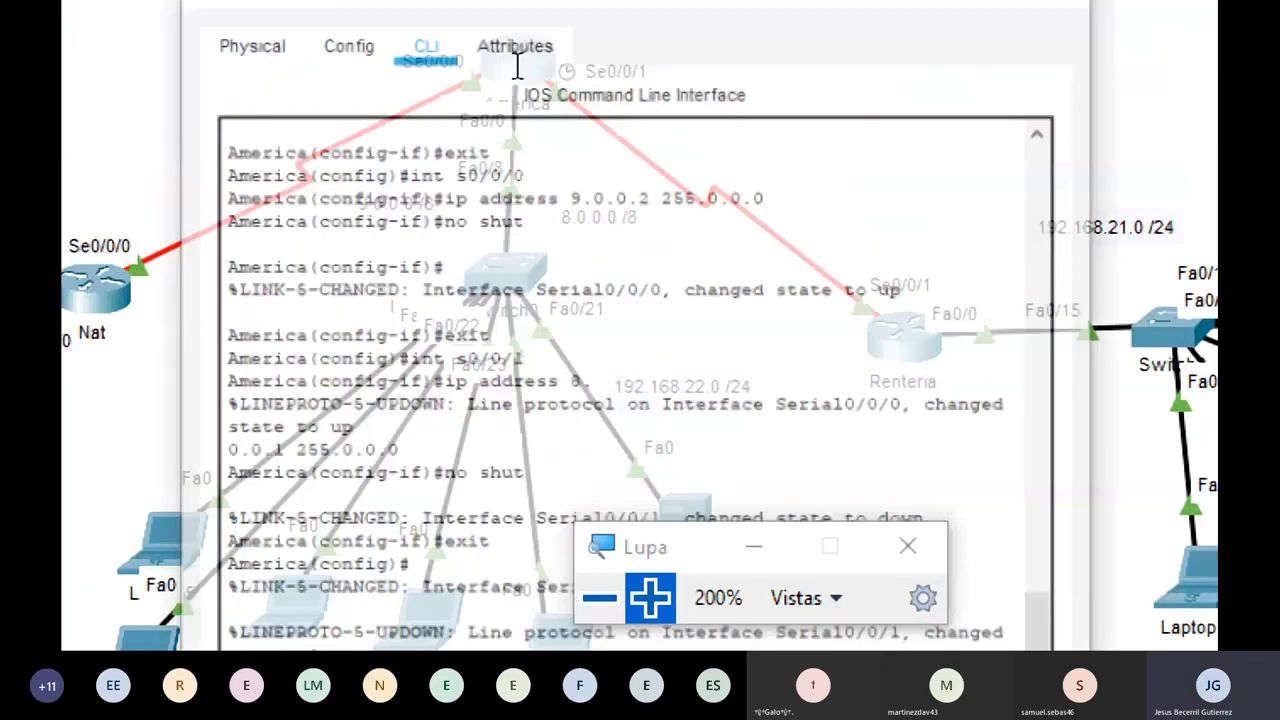
key(Return)
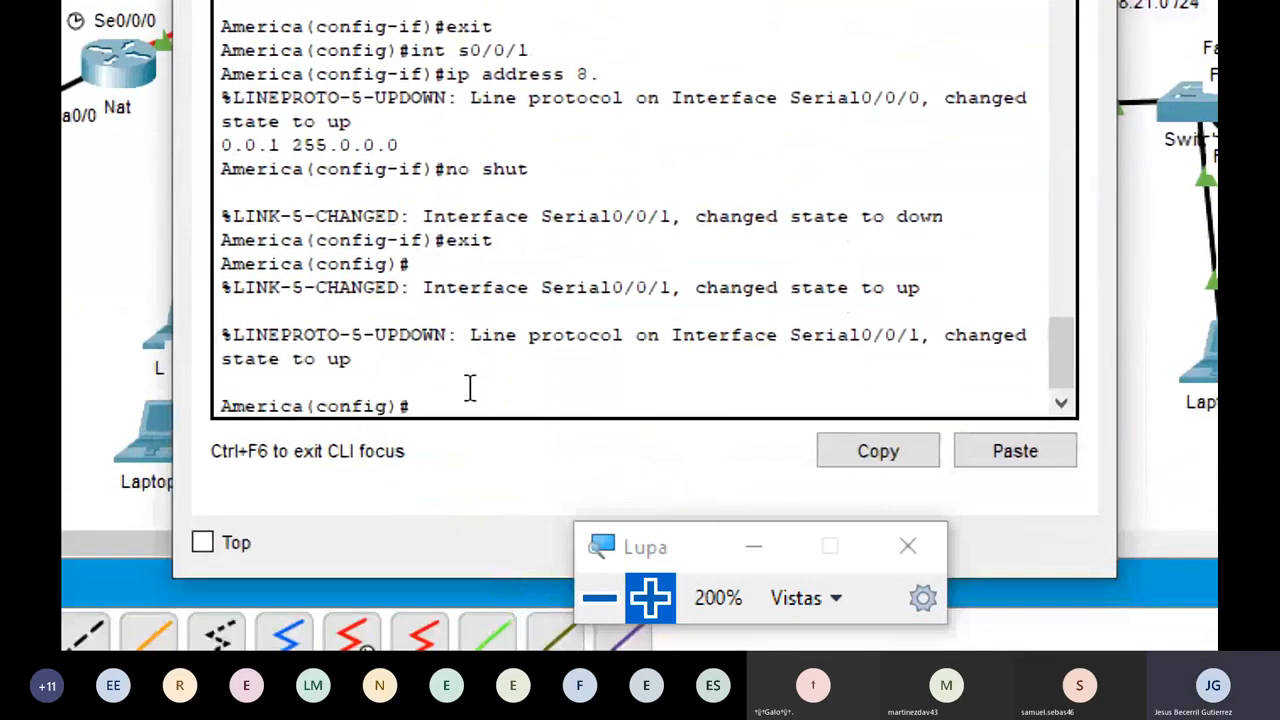
text(do show ip)
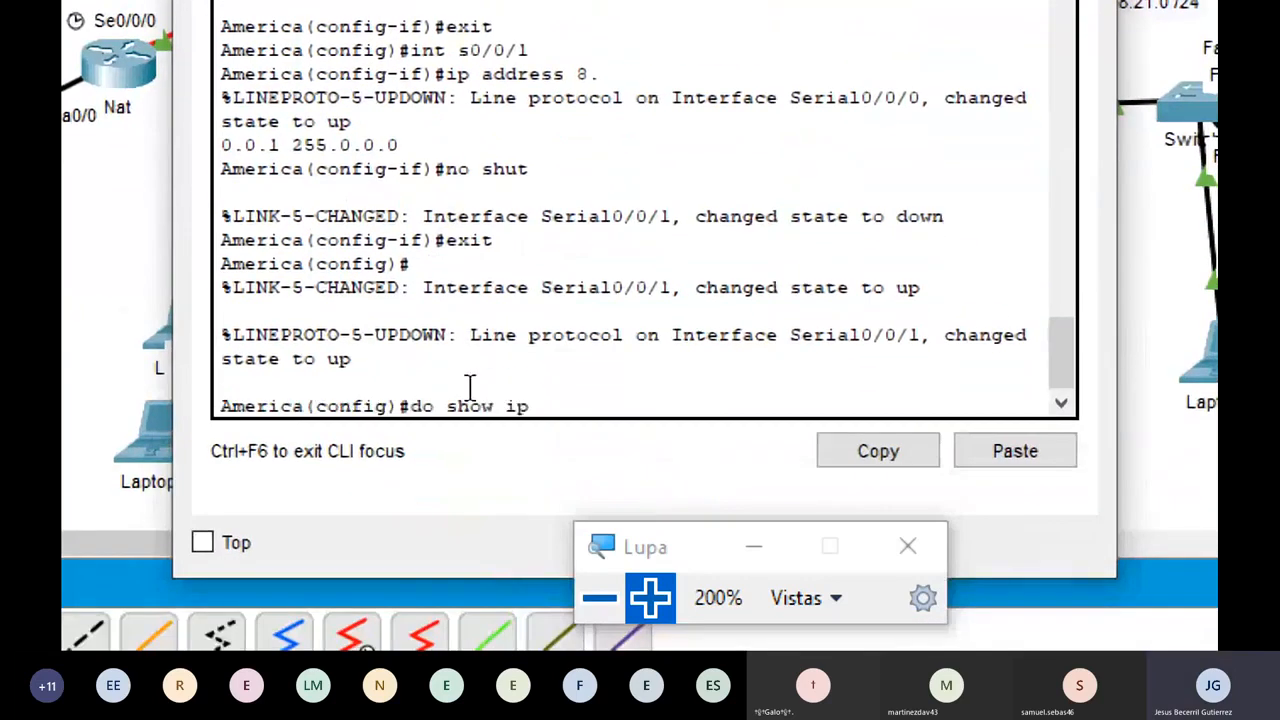
text( route)
key(Return)
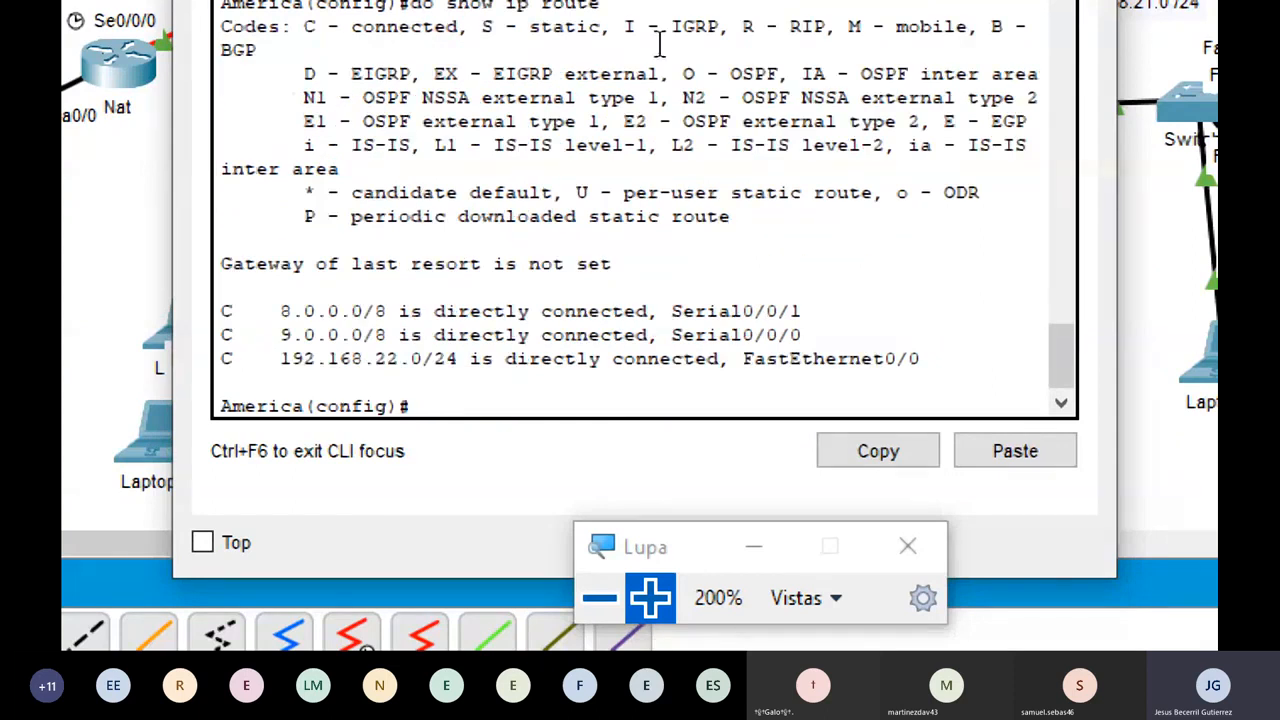
- Start OSPF process 20 on router America and add network 8.0.0.0 with wildcard 0.255.255.255 in area 0
text(router ospf)
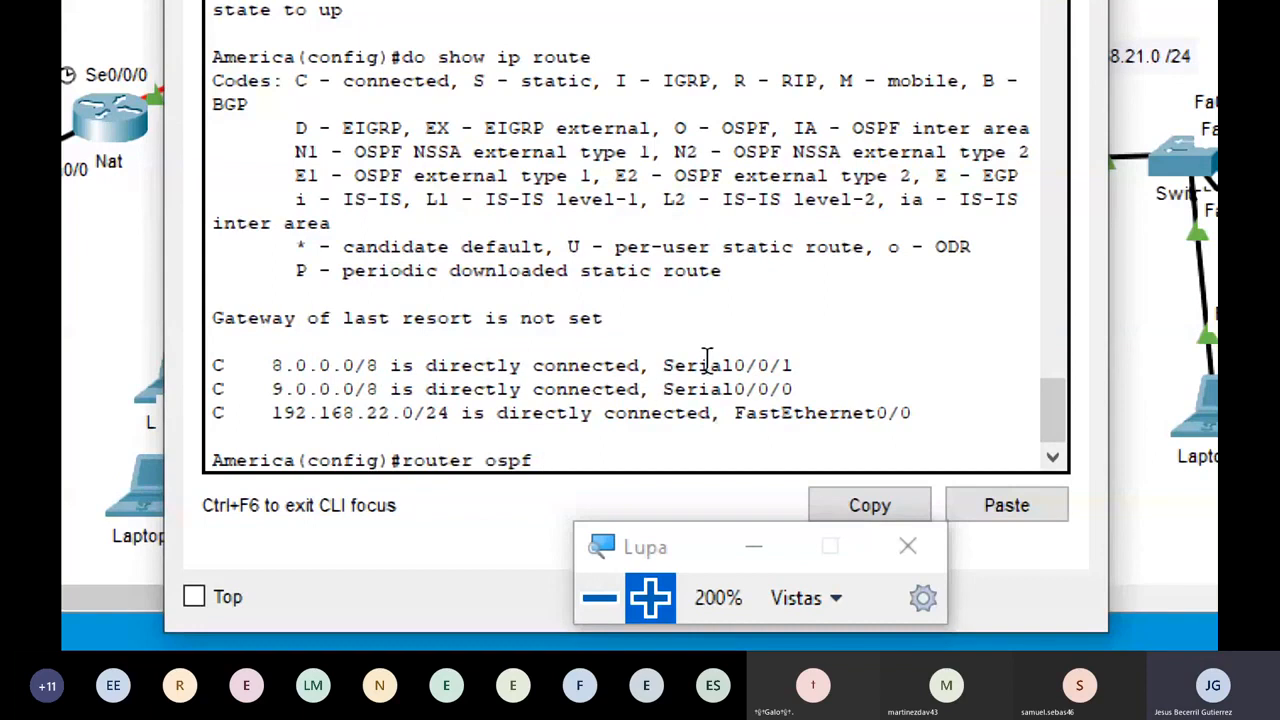
text( 20)
key(Return)
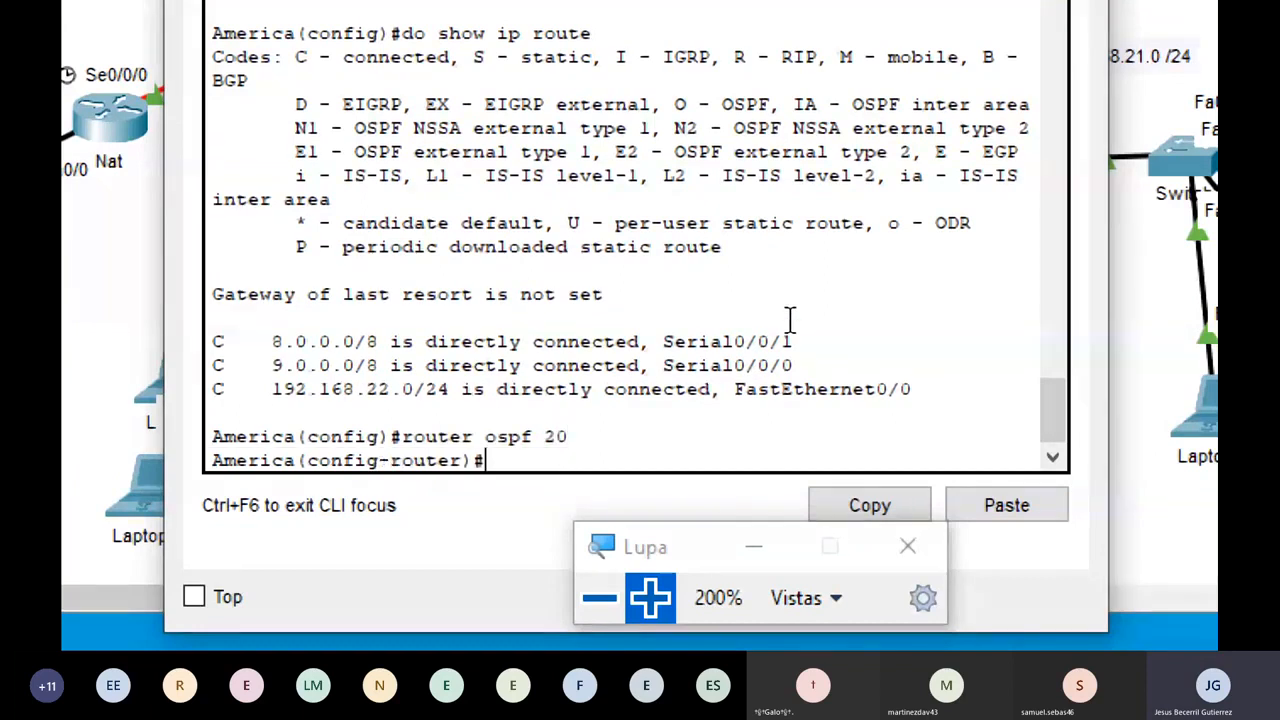
text(network 8.0)
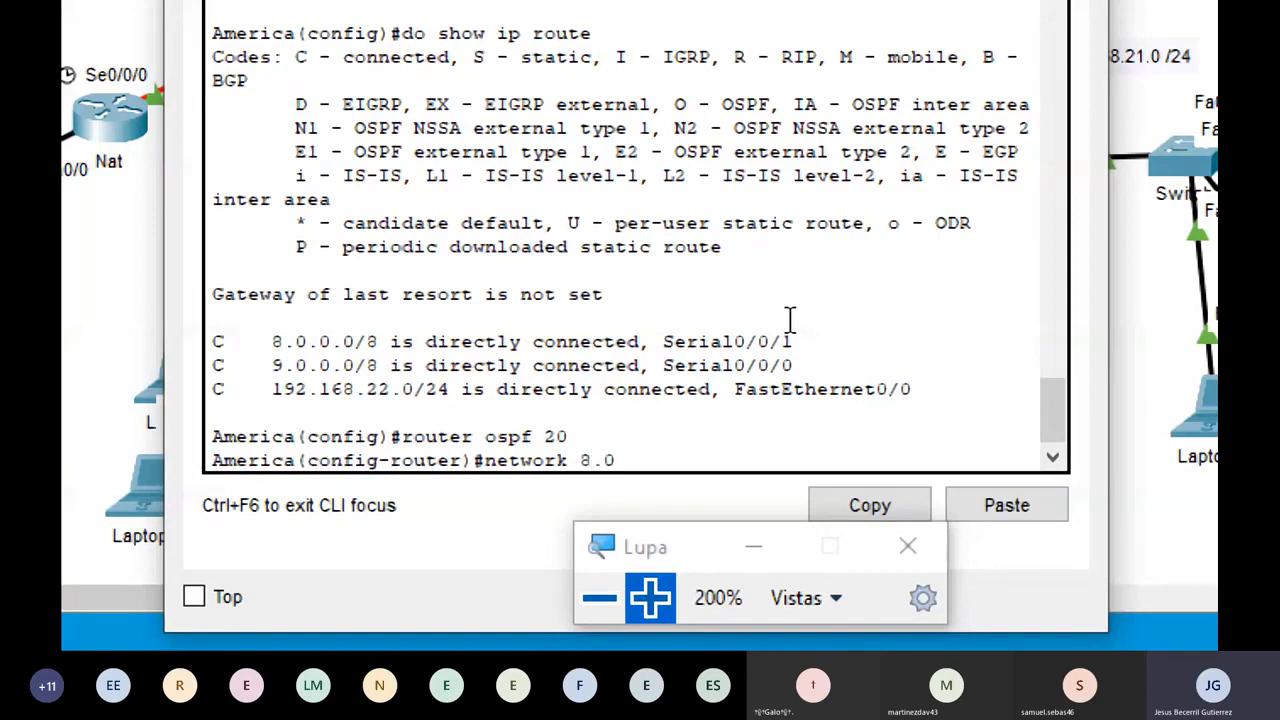
text(.0.0 0.255.255.255)
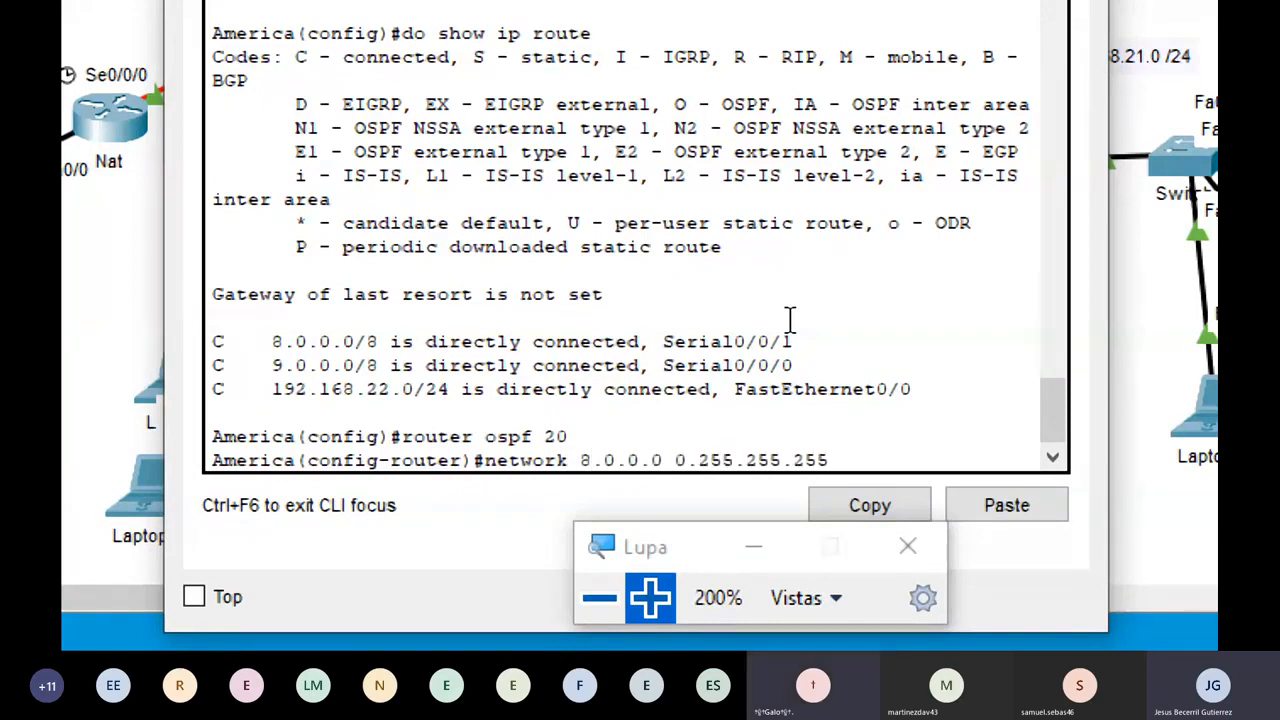
text( area 0)
key(Return)
- Add network 9.0.0.0 with wildcard 0.255.255.255 in area 0 to router America's OSPF process
text(netw)
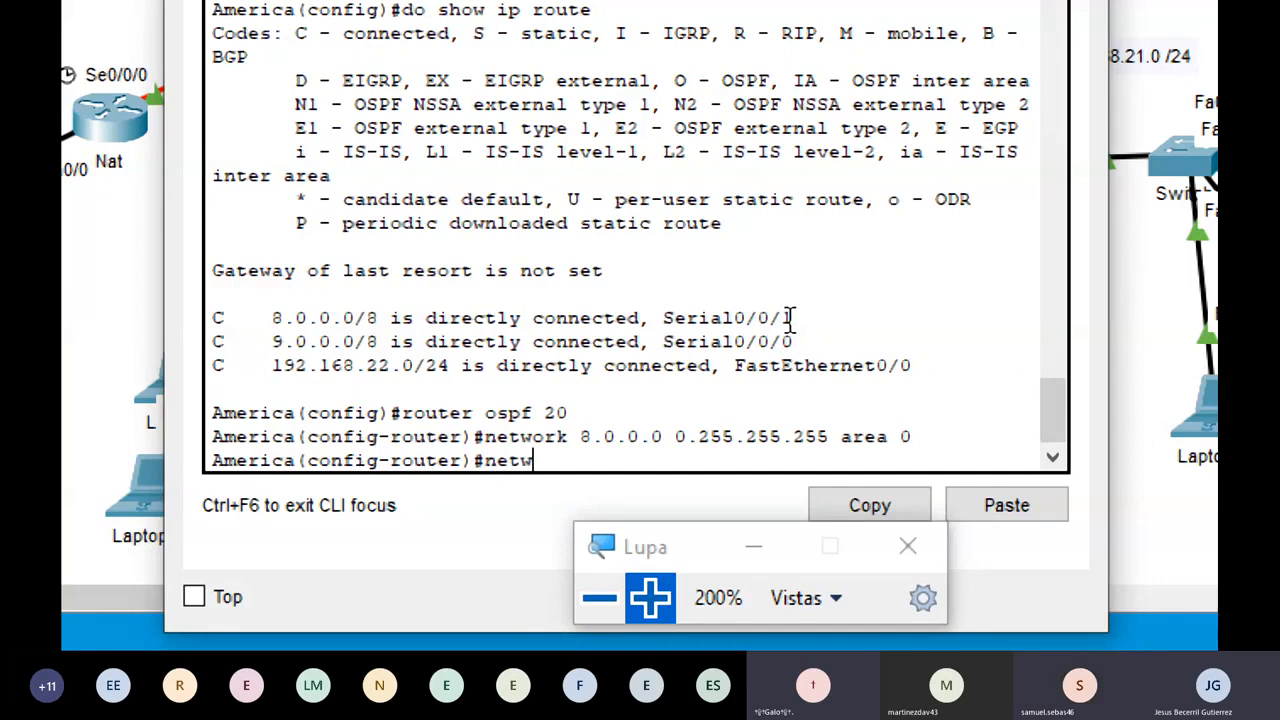
text(ork 9.)
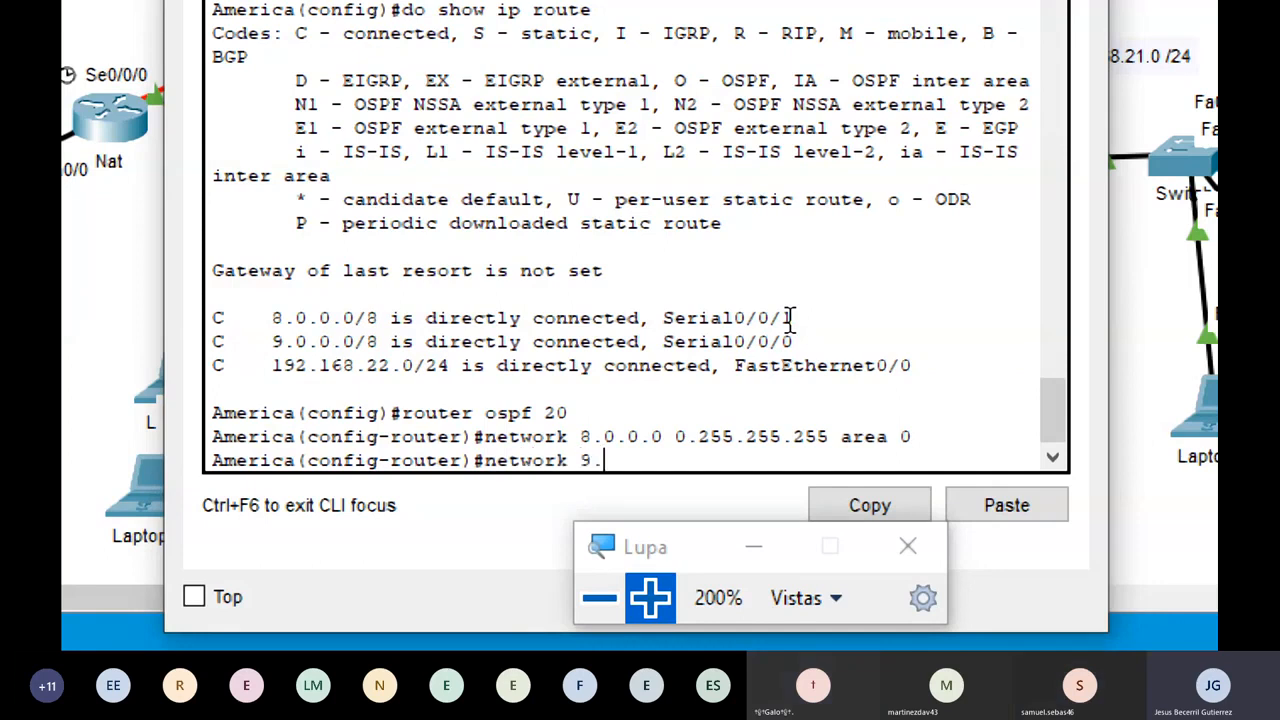
text(0.0.0 0.255.255.255)
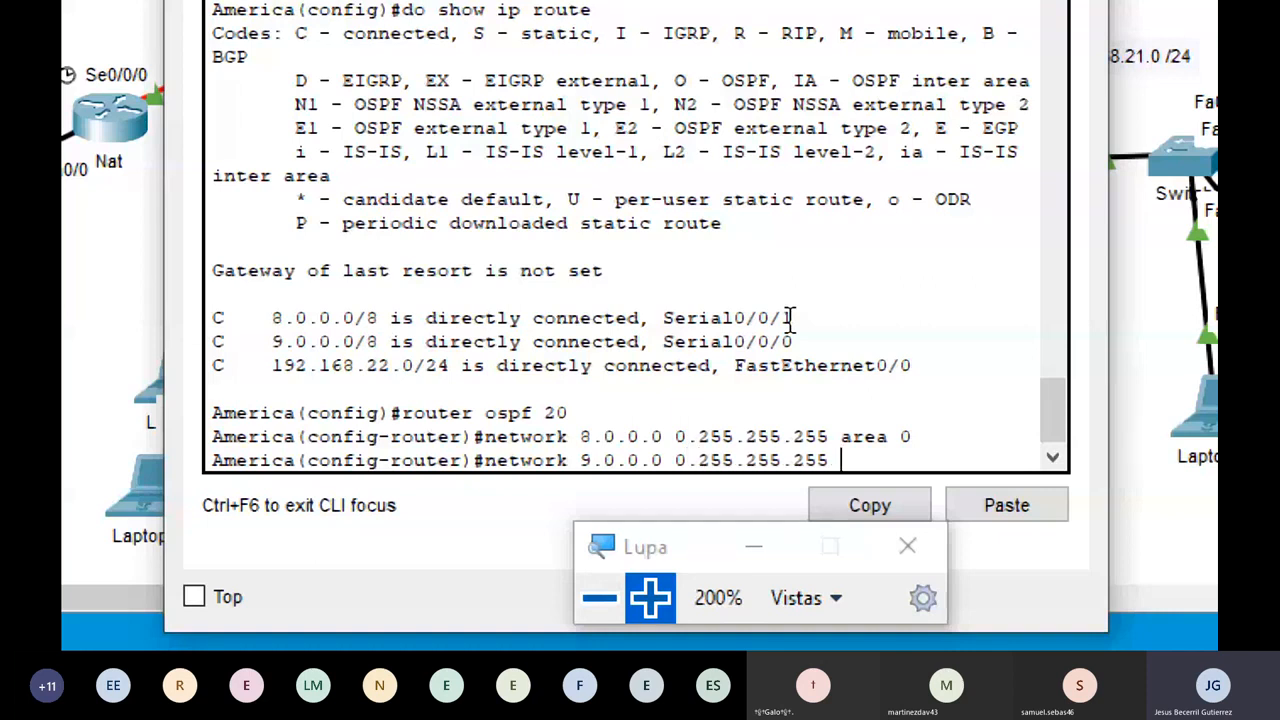
text( area 0)
key(Return)
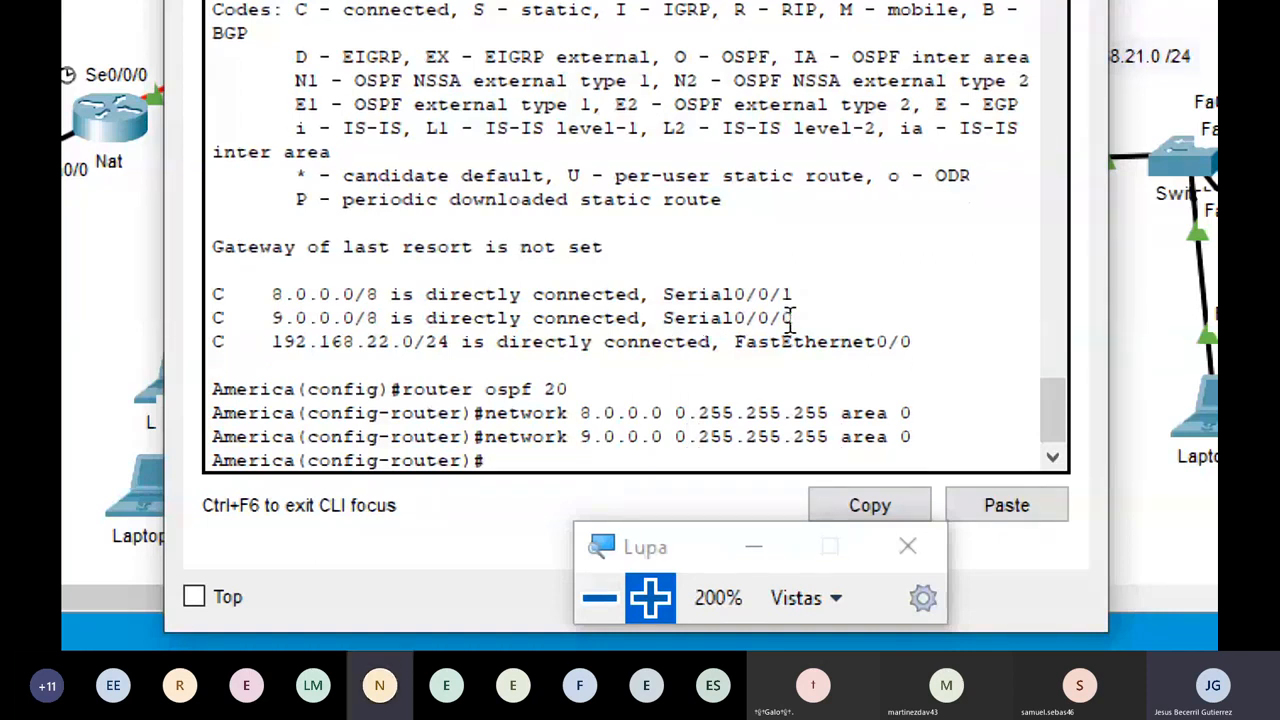
- Try to add network 192.168.22.0 to router America's OSPF process without a wildcard mask or area
text(network 19)
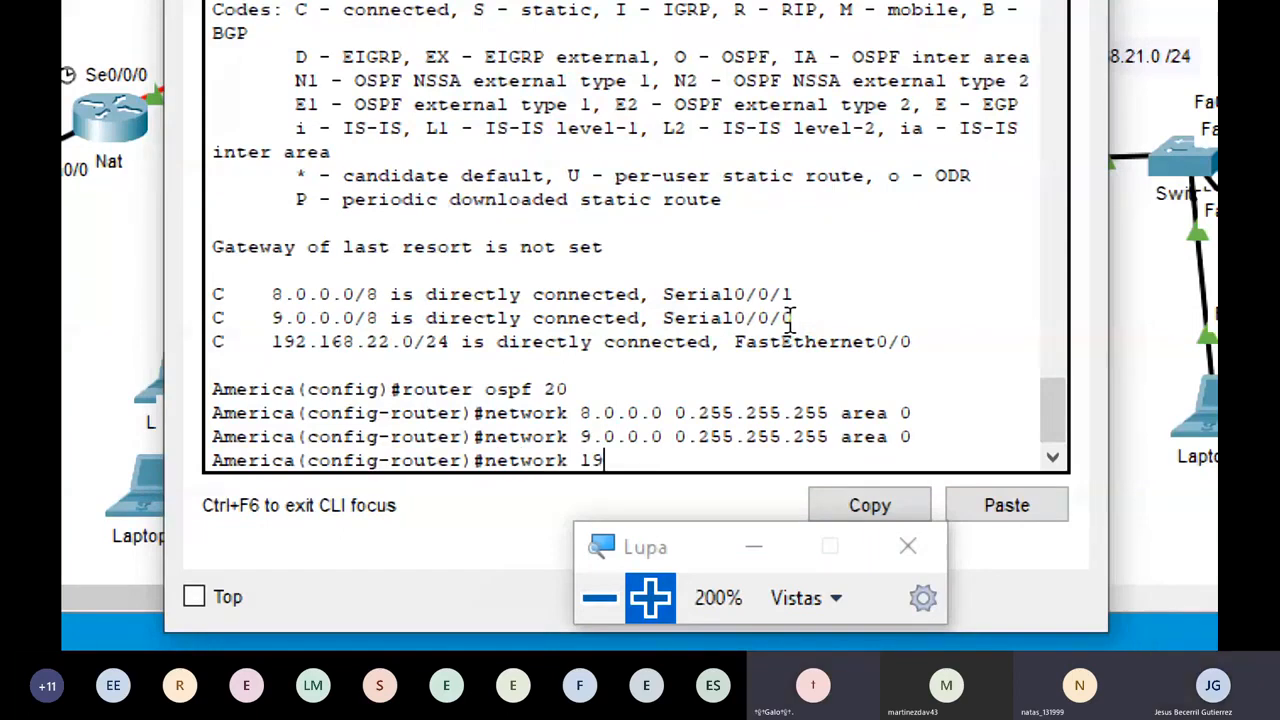
text(2.168.)
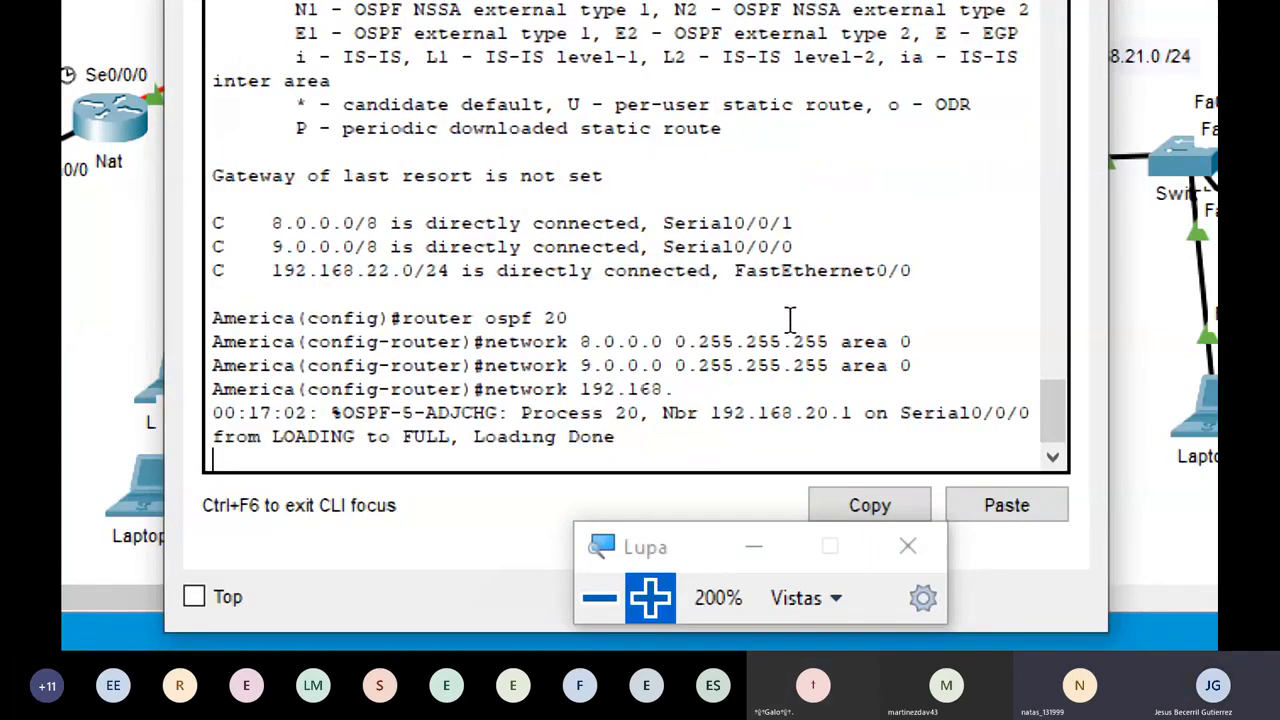
text(22.1)
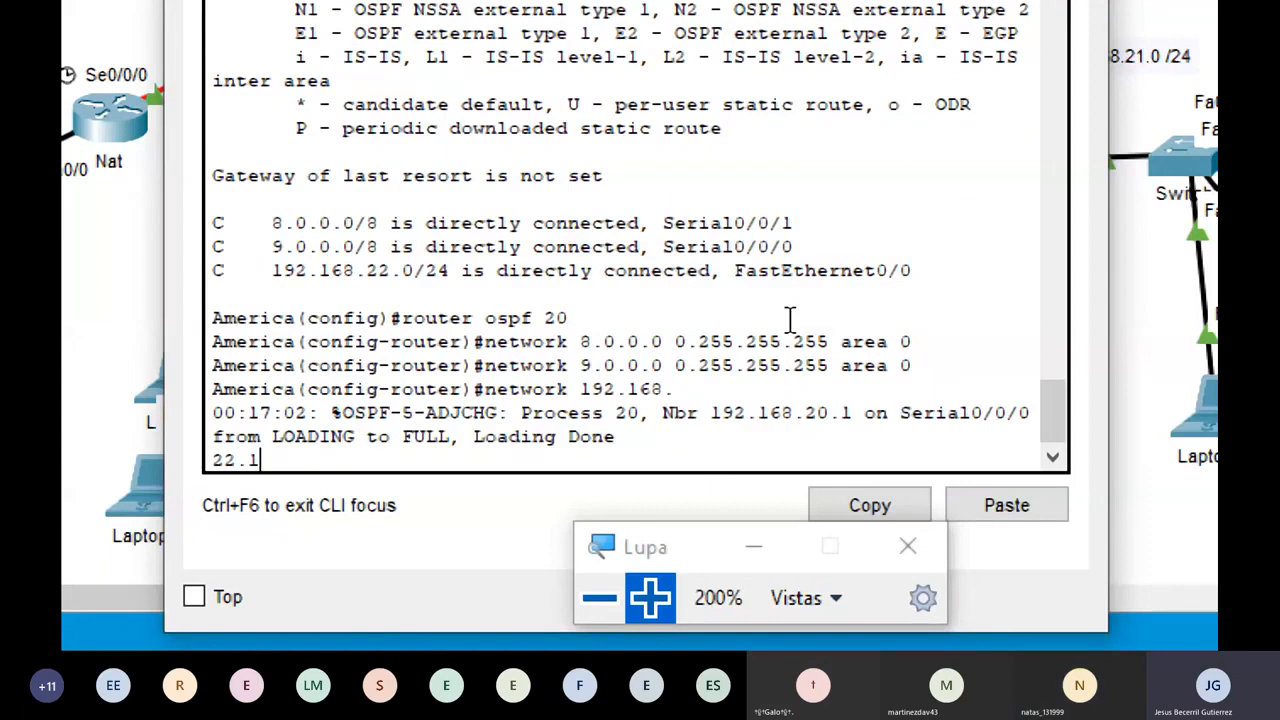
text(0)
key(Return)
- Recall the network 192.168.22.0 command, extend it with wildcard 0.0.0.255 and the area keyword, and examine the CLI help for accepted area IDs
key(Up)
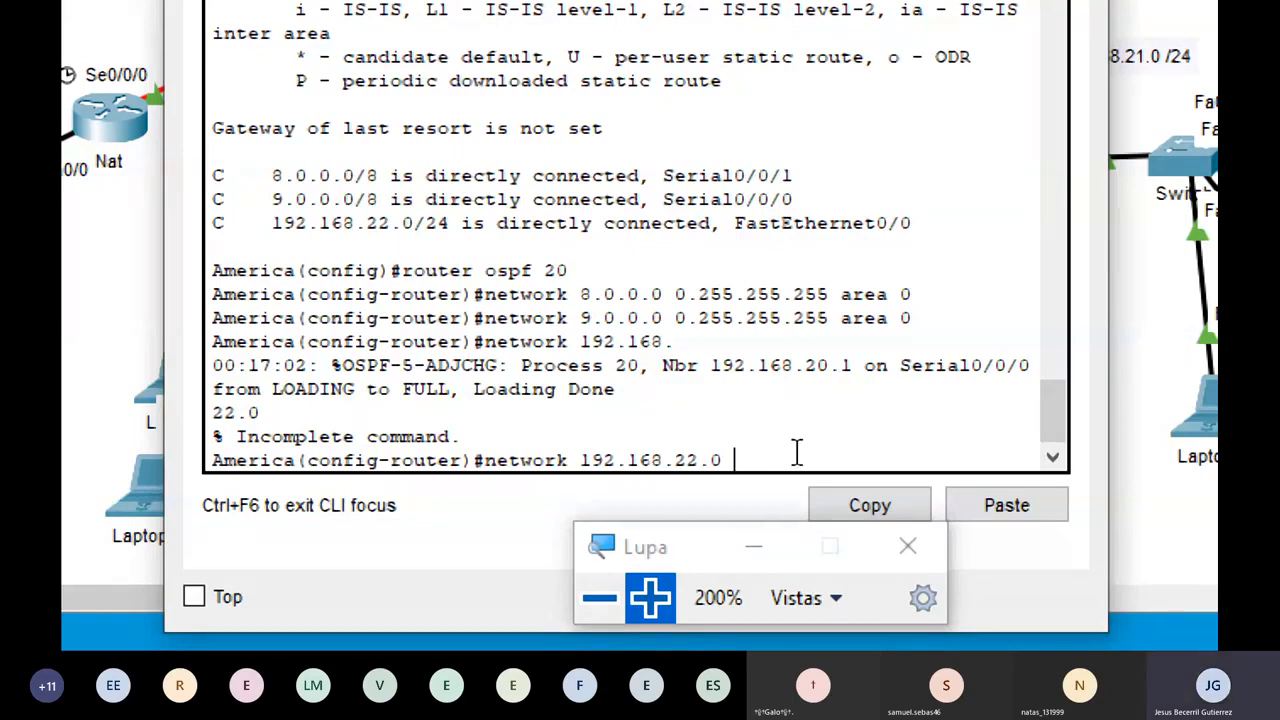
text(0.)
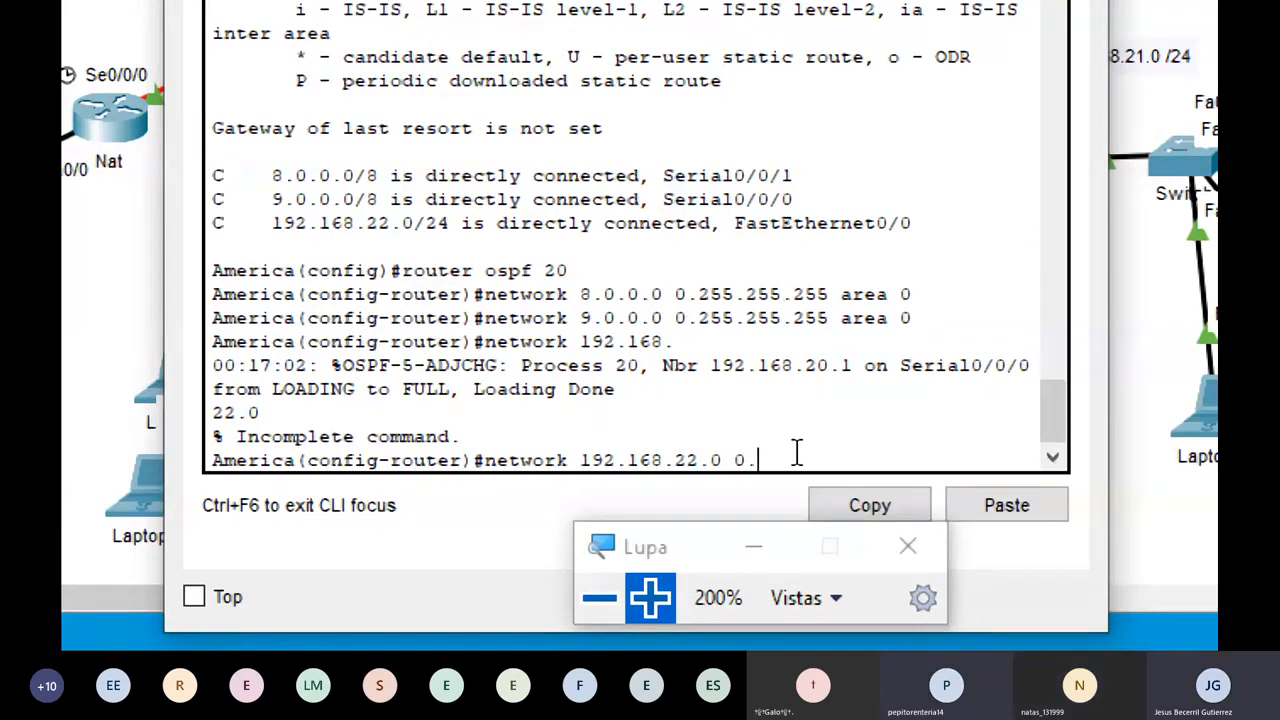
key(BackSpace)
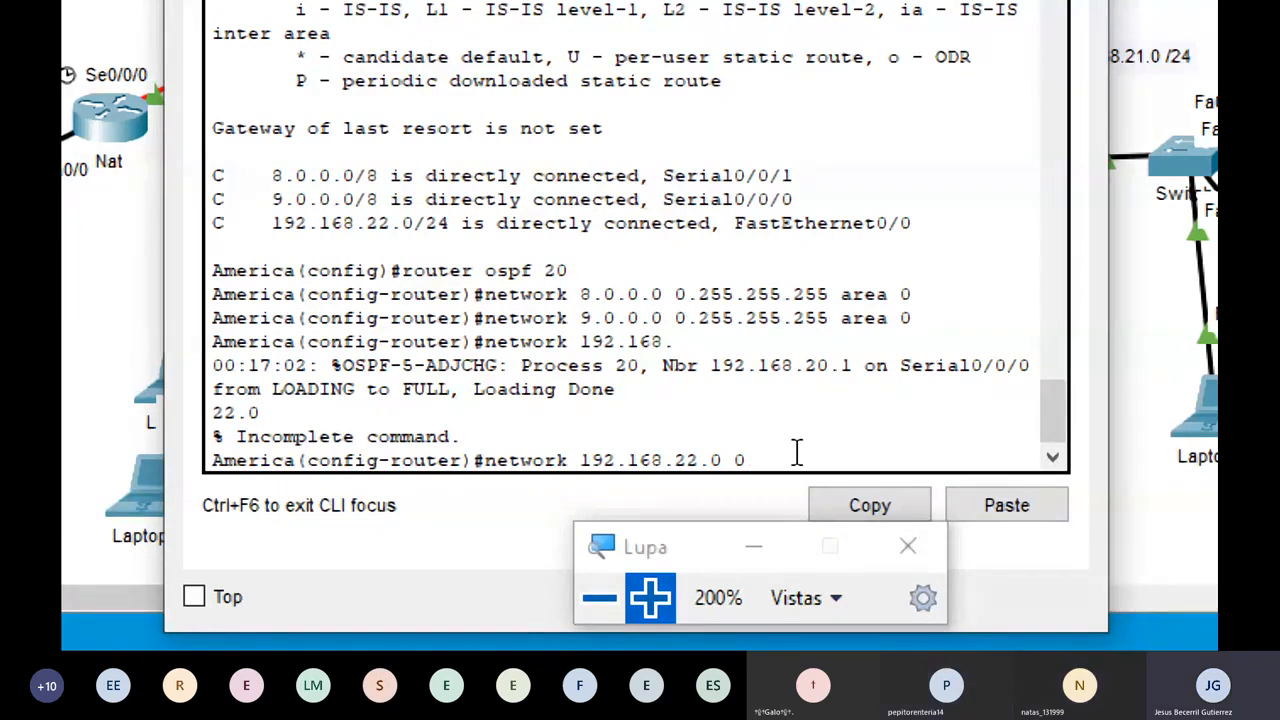
text(.)
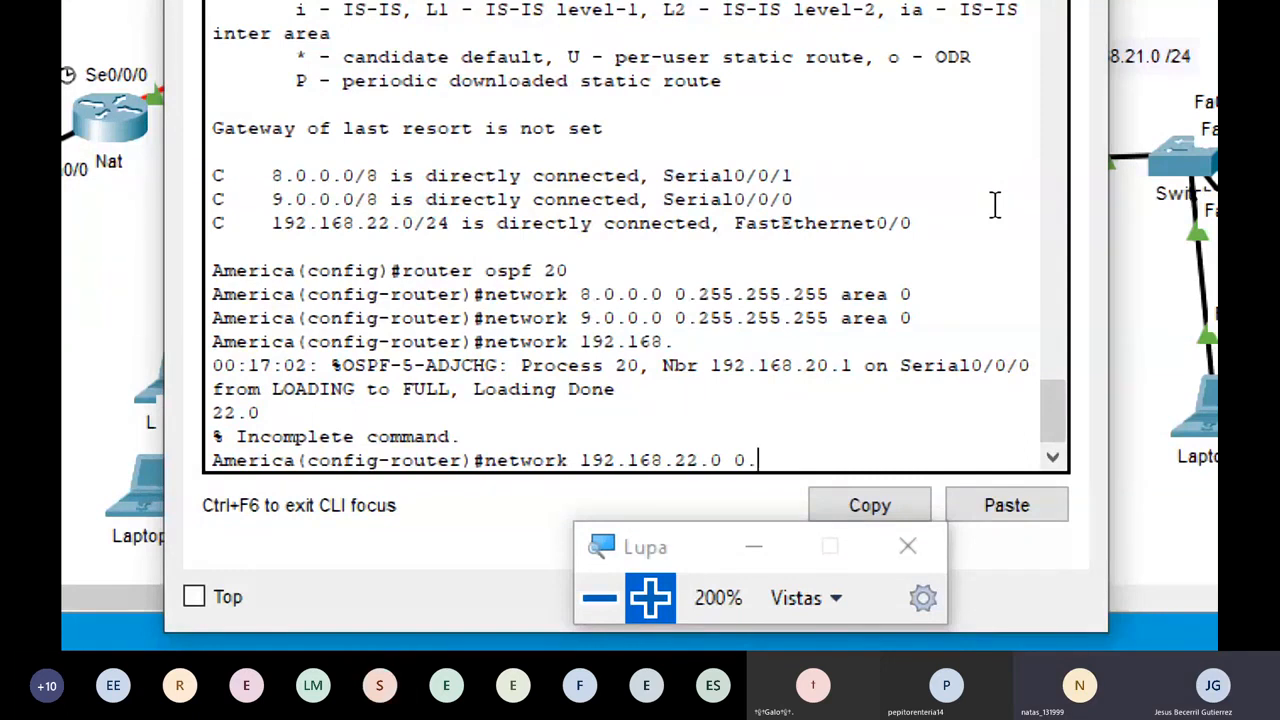
text(0.0)
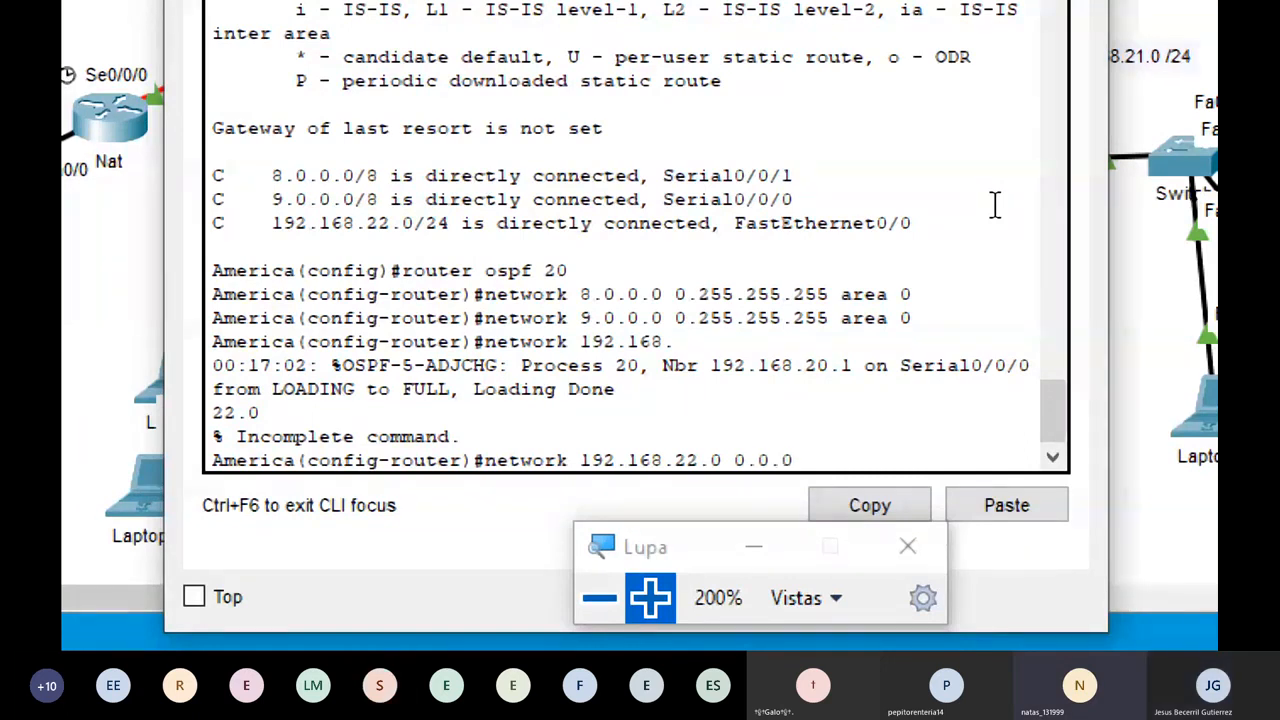
text(.255 area ?)
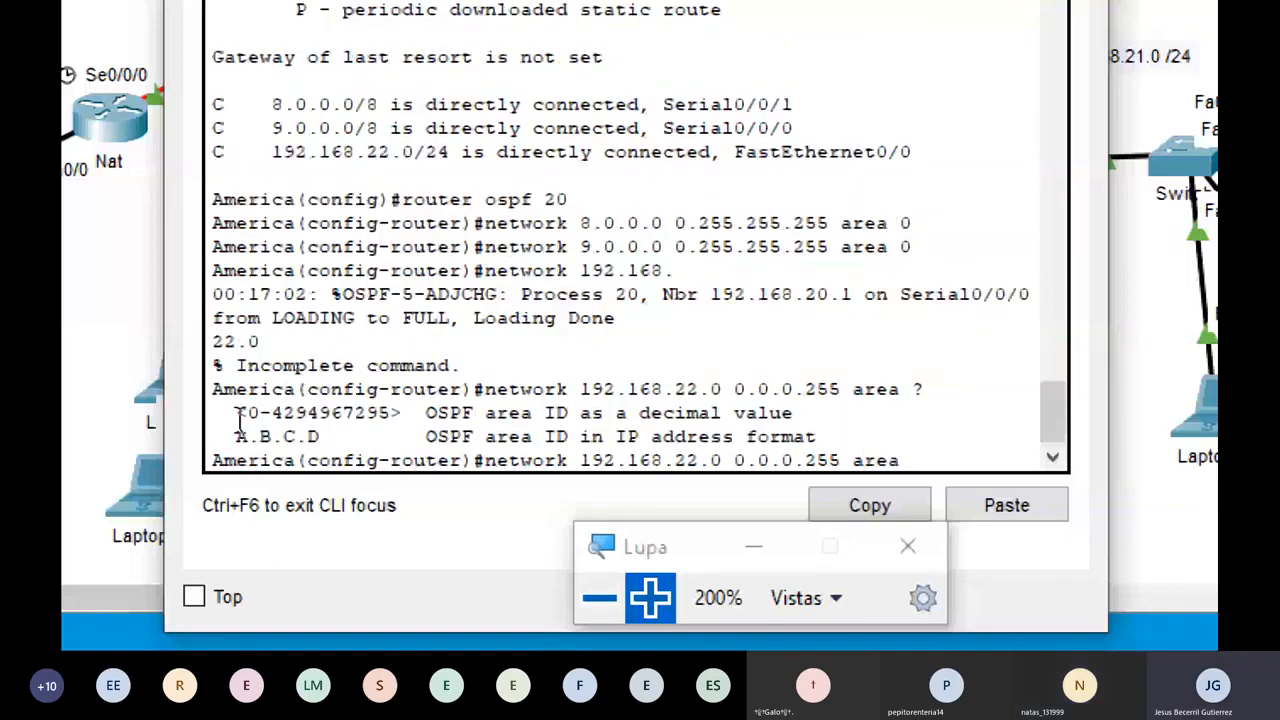
drag(238, 415, 404, 414)
click(398, 413)
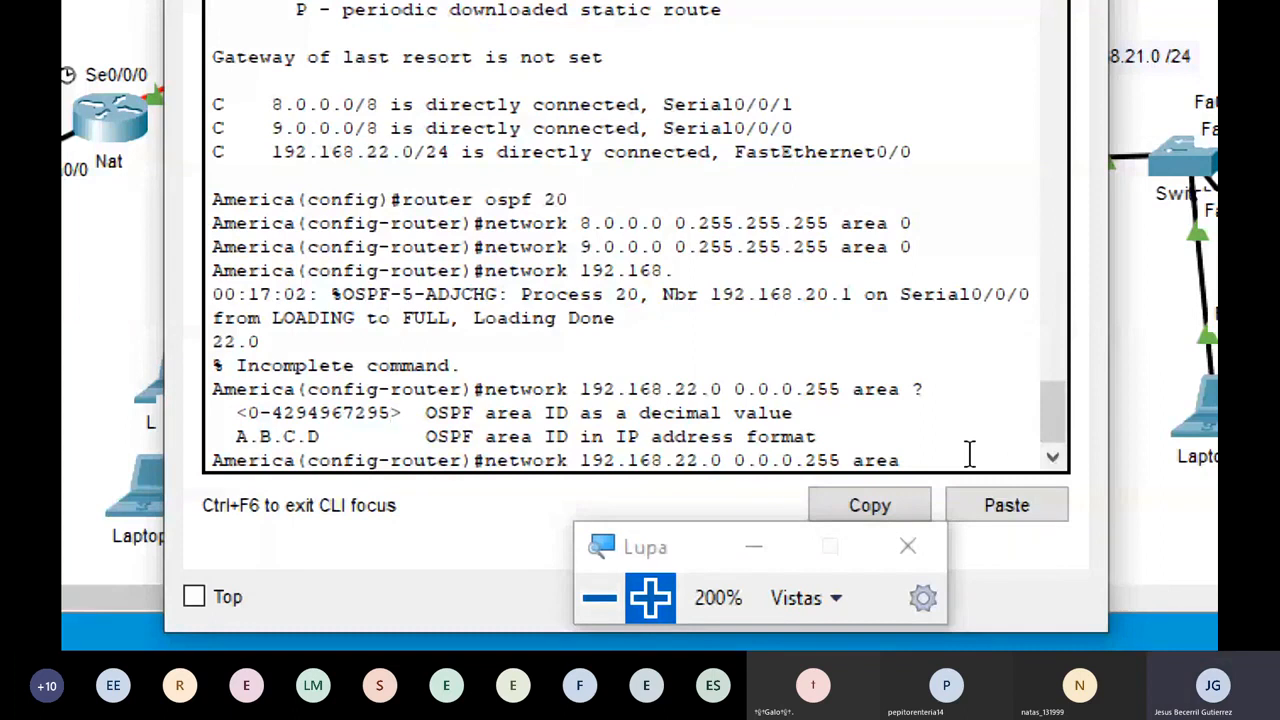
drag(225, 437, 320, 440)
click(926, 456)
- Complete the 192.168.22.0 network command with area 0, submit it and exit router configuration on America
text(0)
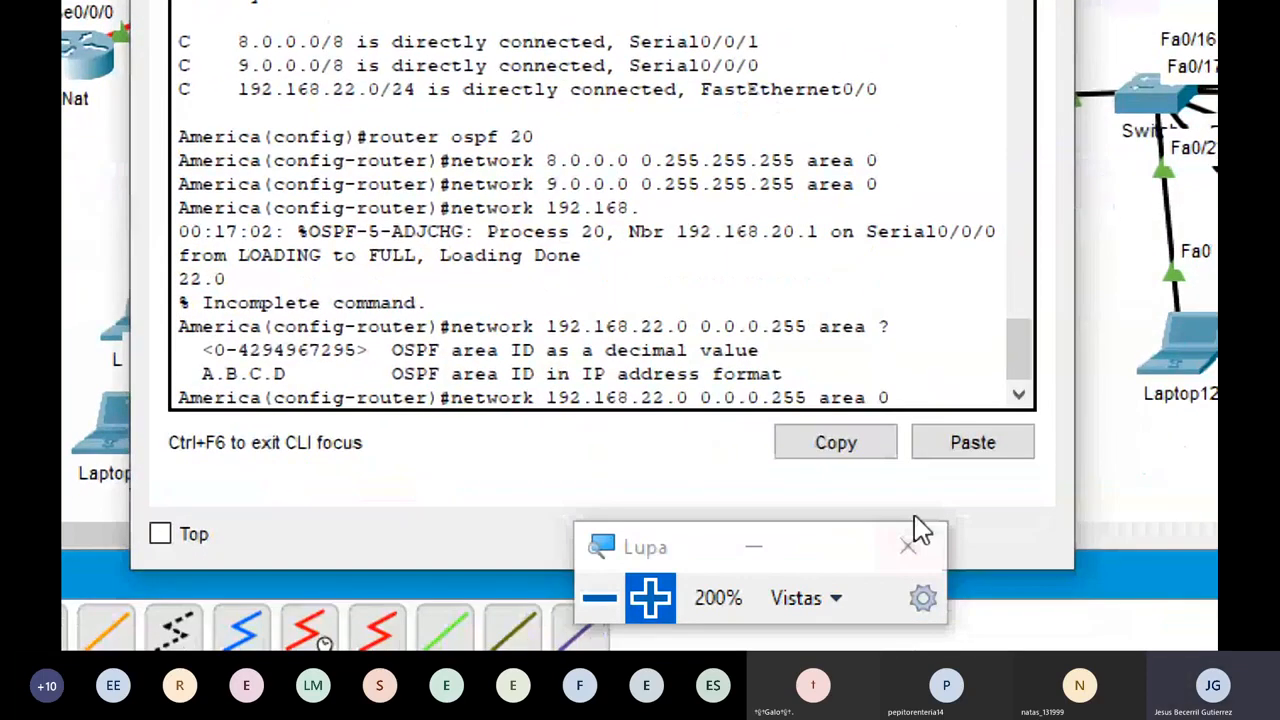
drag(818, 397, 901, 394)
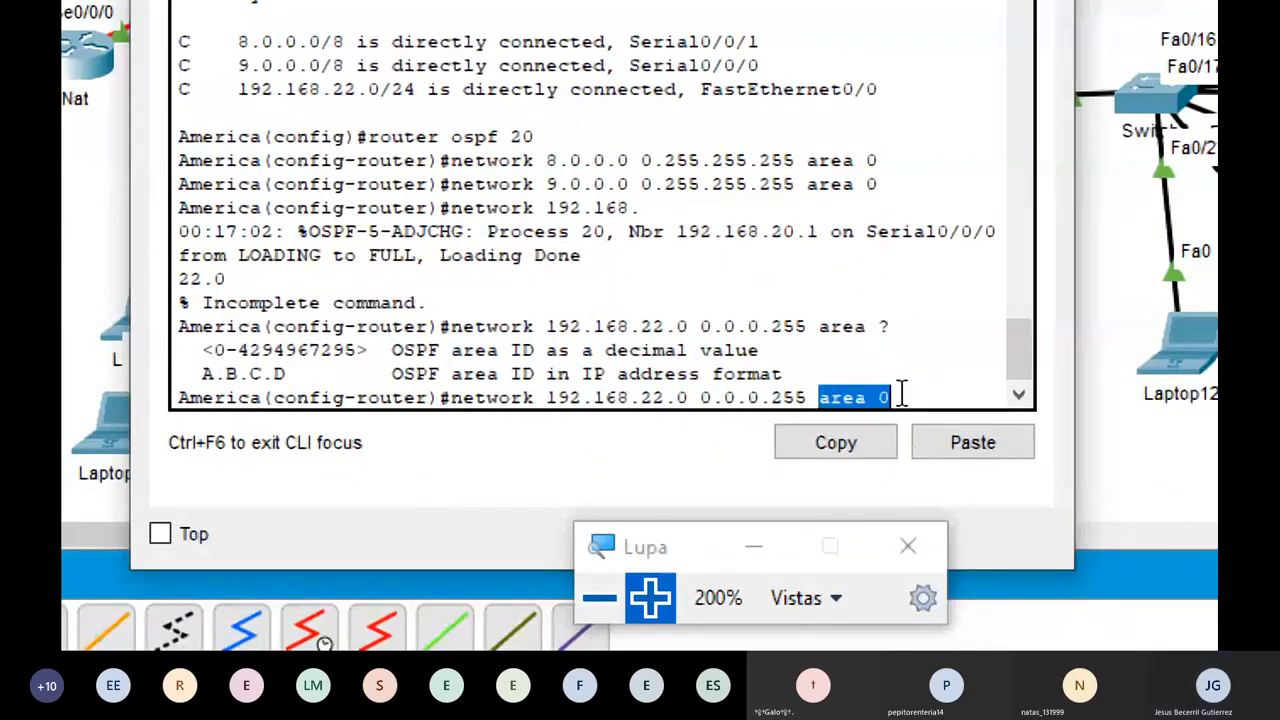
click(901, 394)
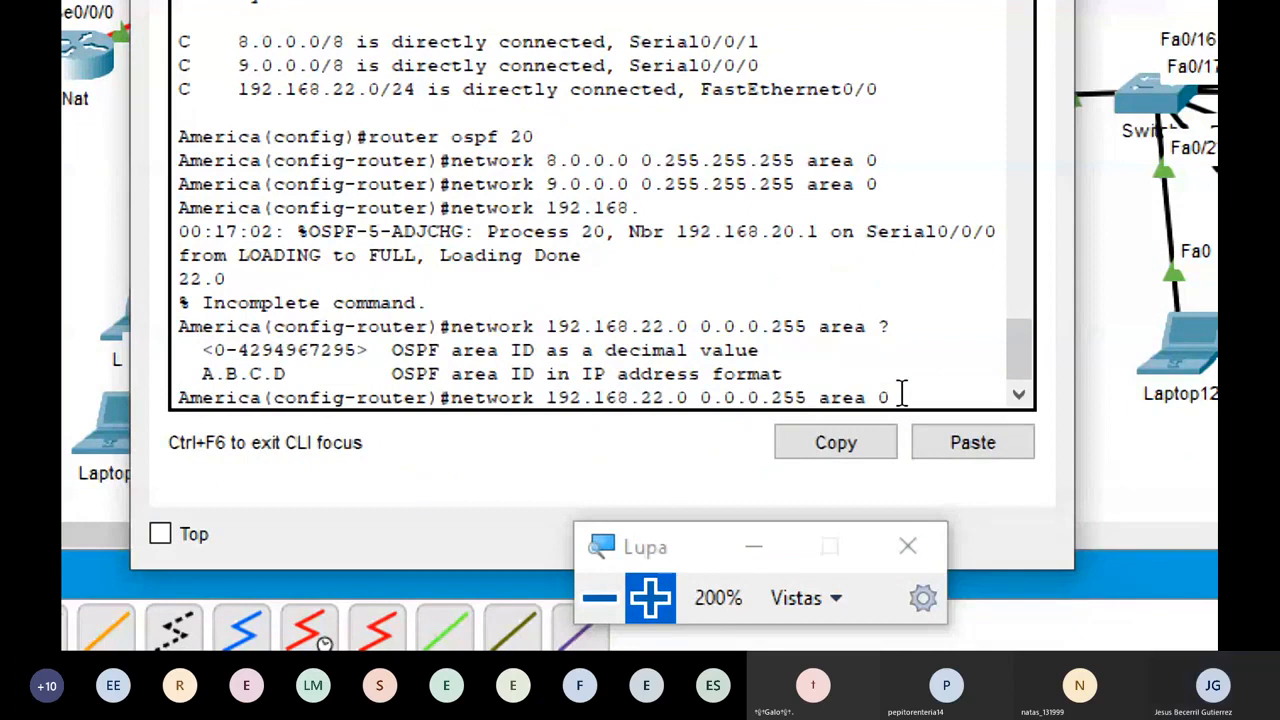
key(Return)
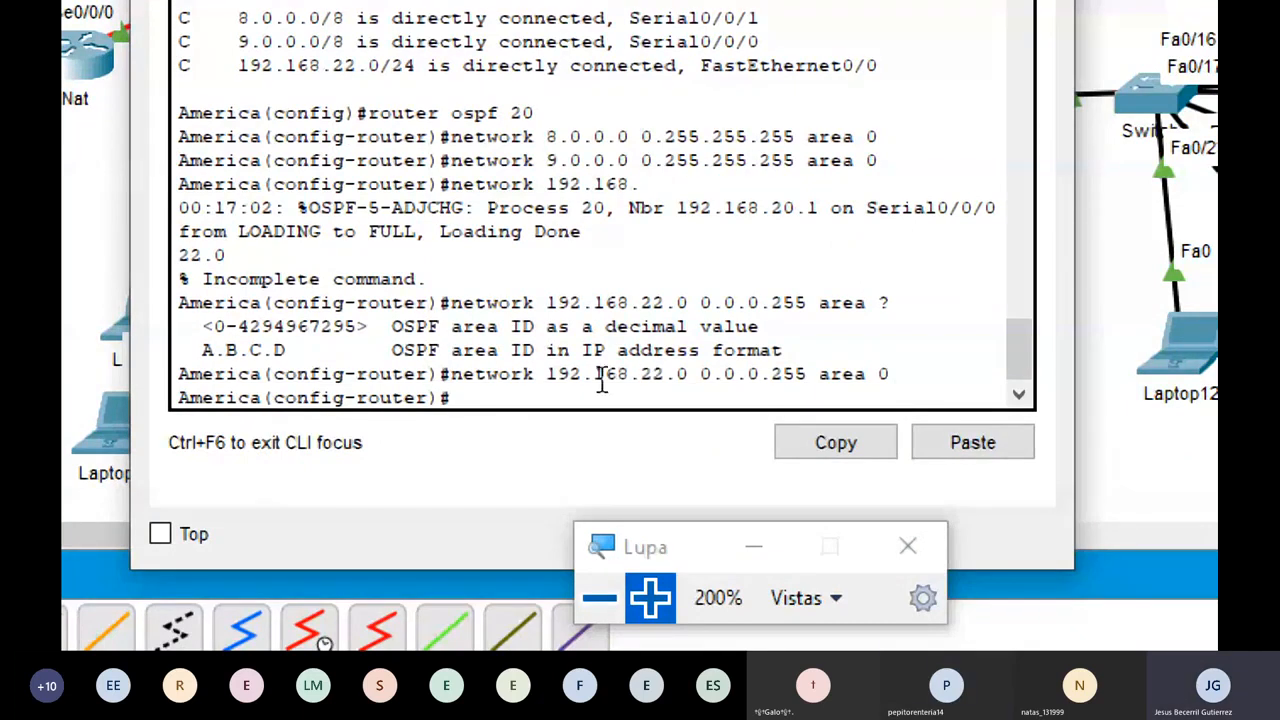
text(exit)
key(Return)
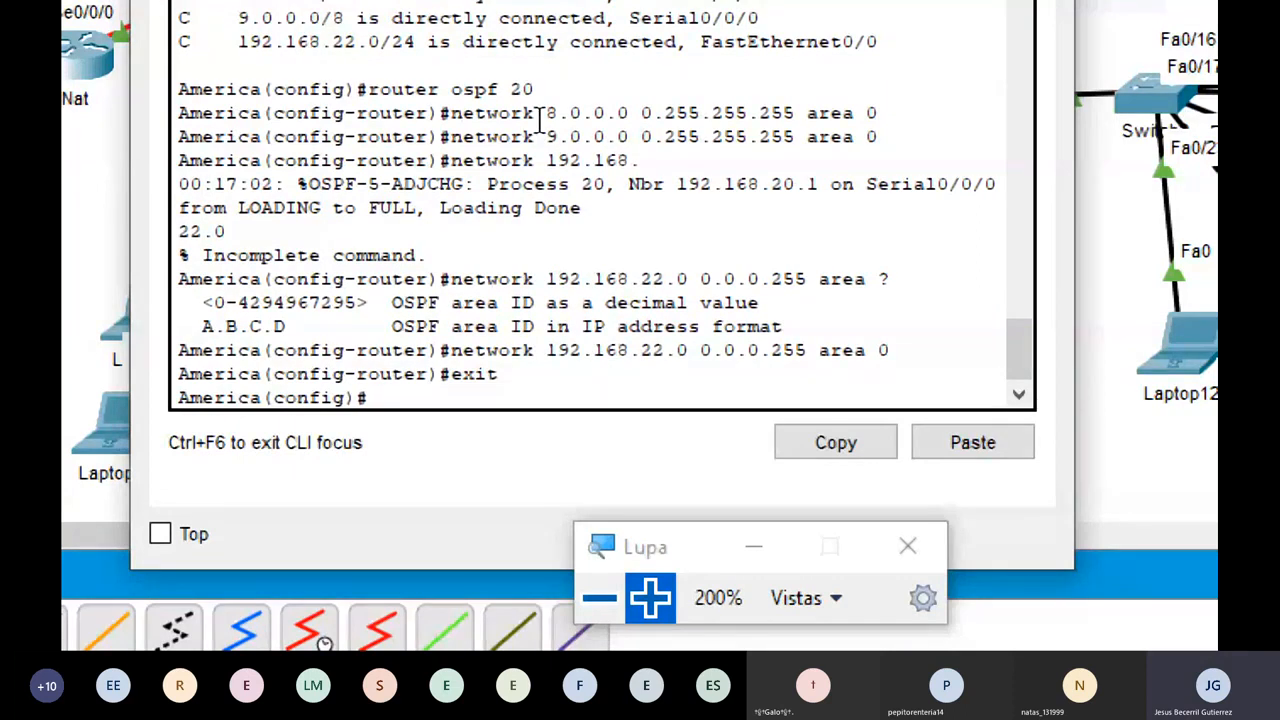
drag(605, 137, 575, 138)
click(575, 138)
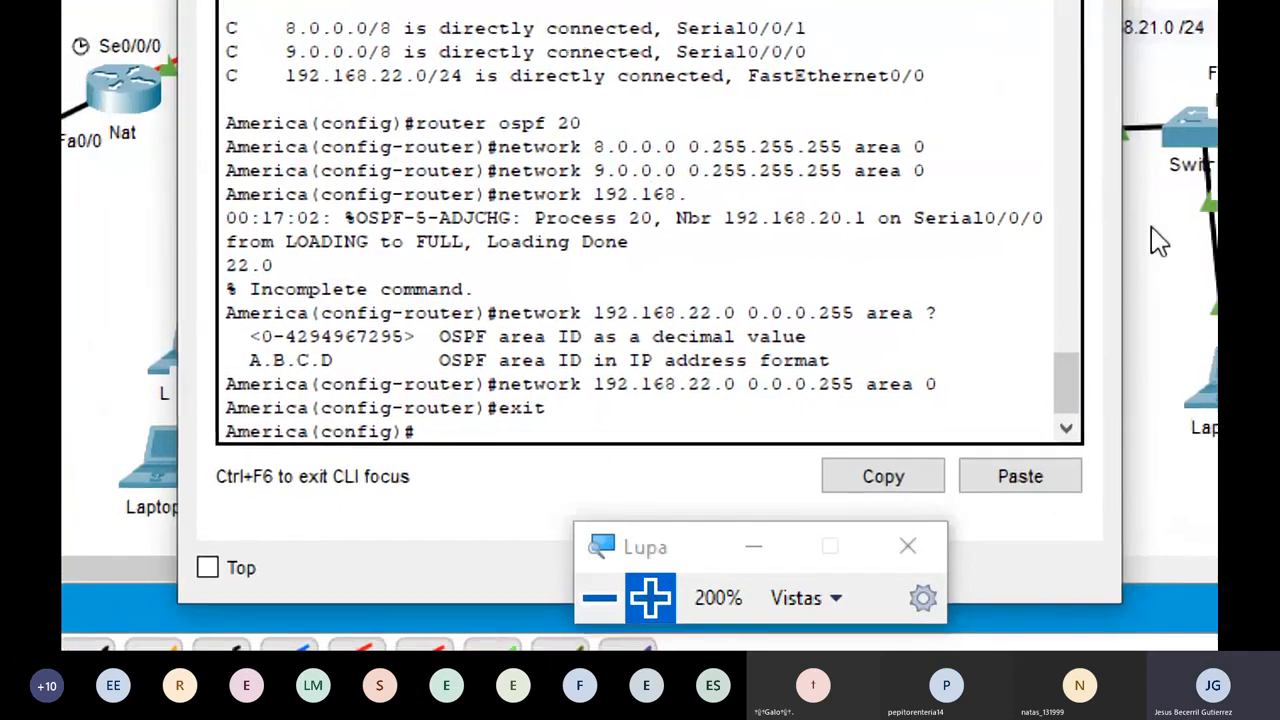
- Switch to router Renteria's CLI, exit interface configuration and display the routing table with do show ip route
click(1157, 238)
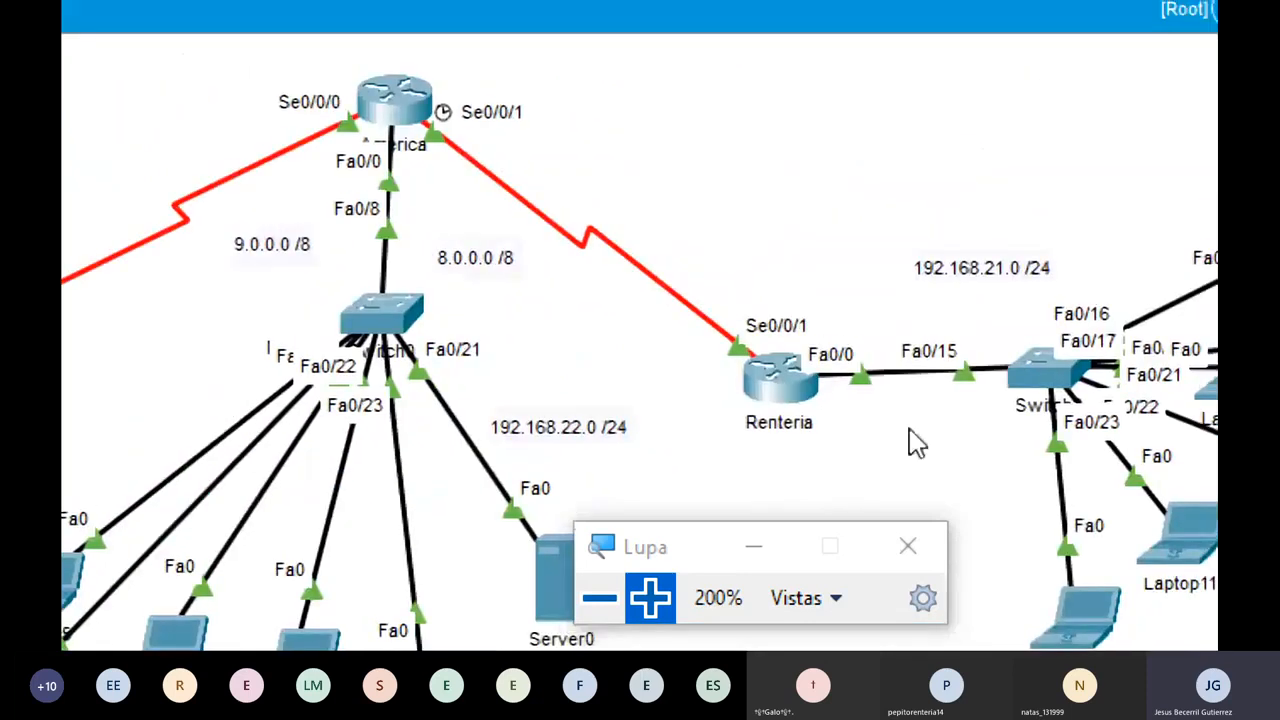
click(755, 395)
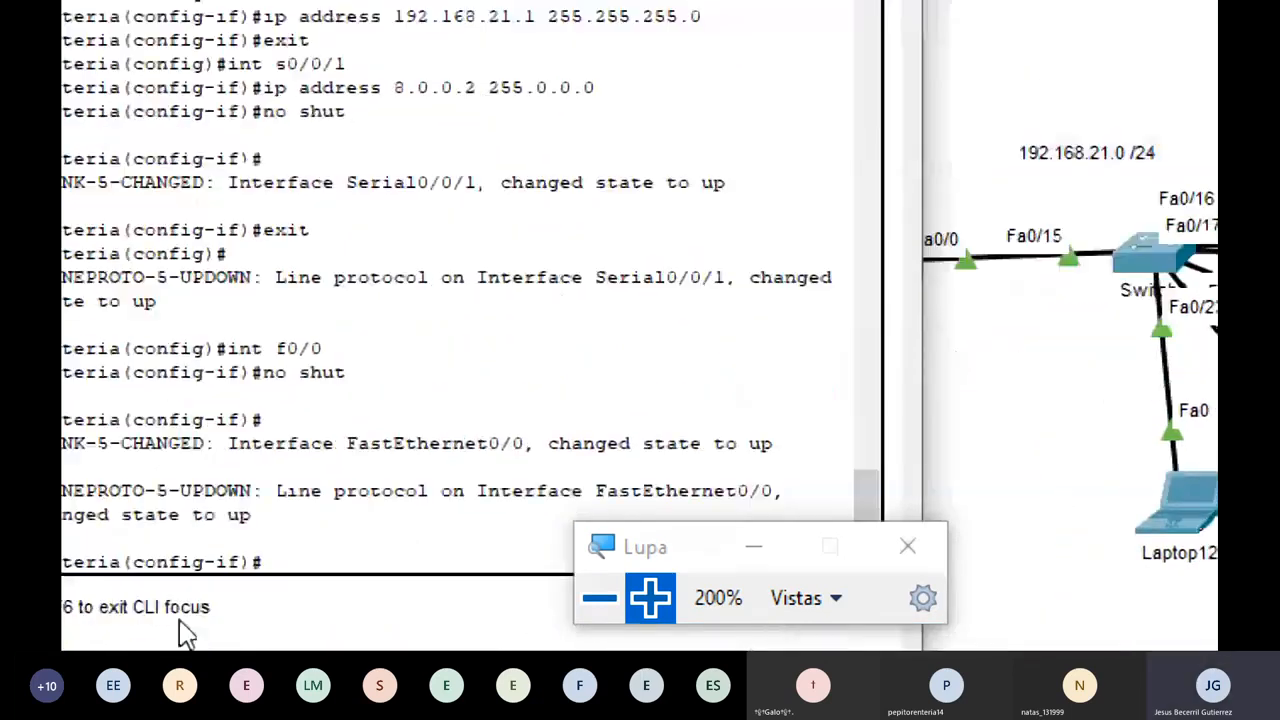
text(exi)
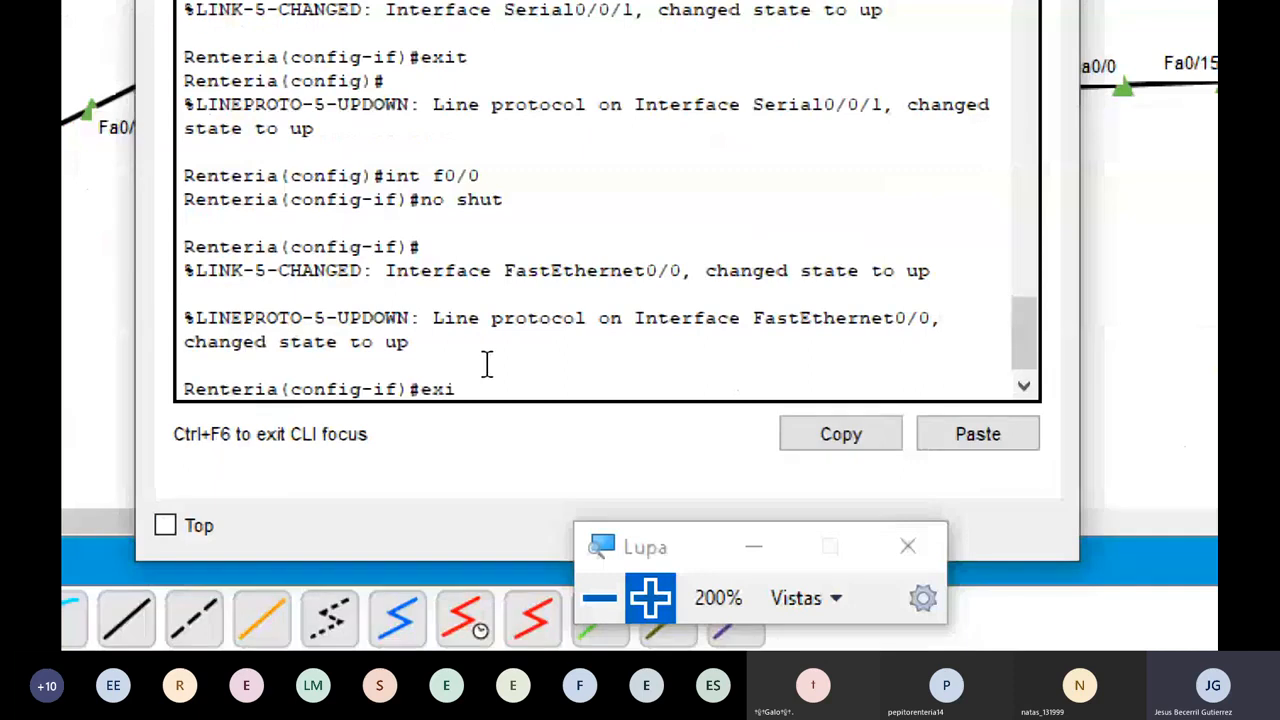
text(t)
key(Return)
text(do show ip route)
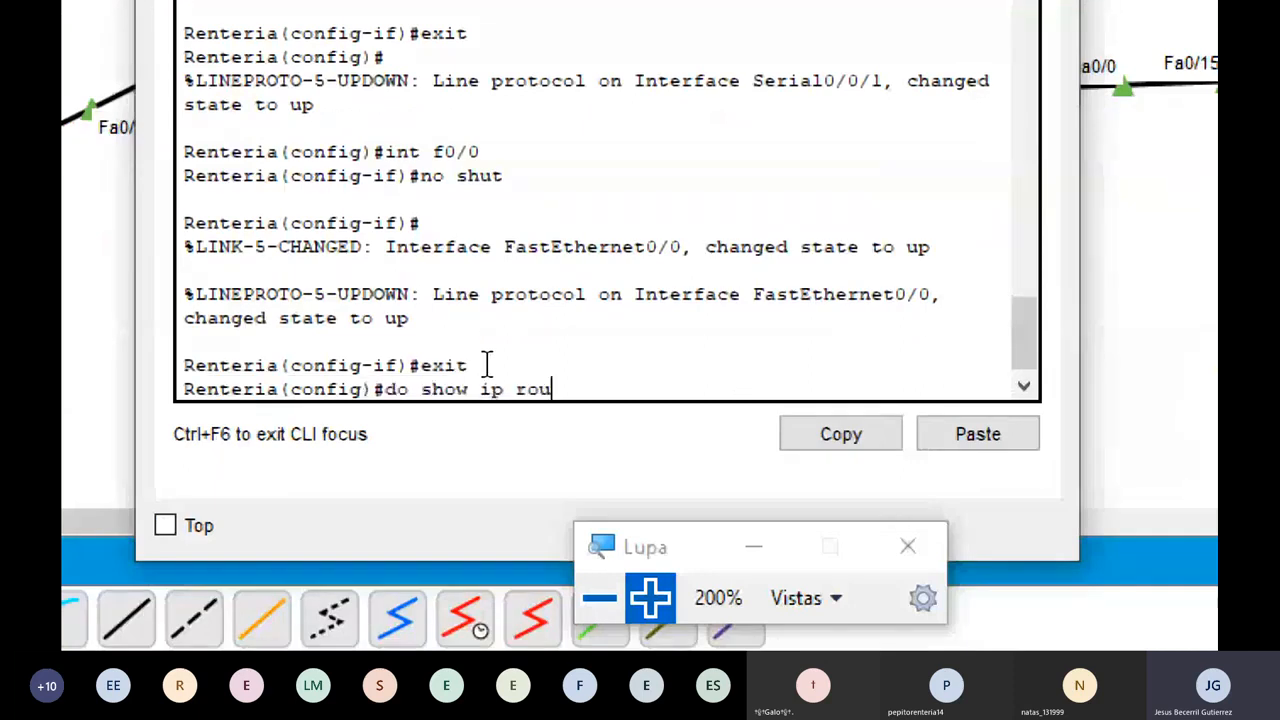
key(Return)
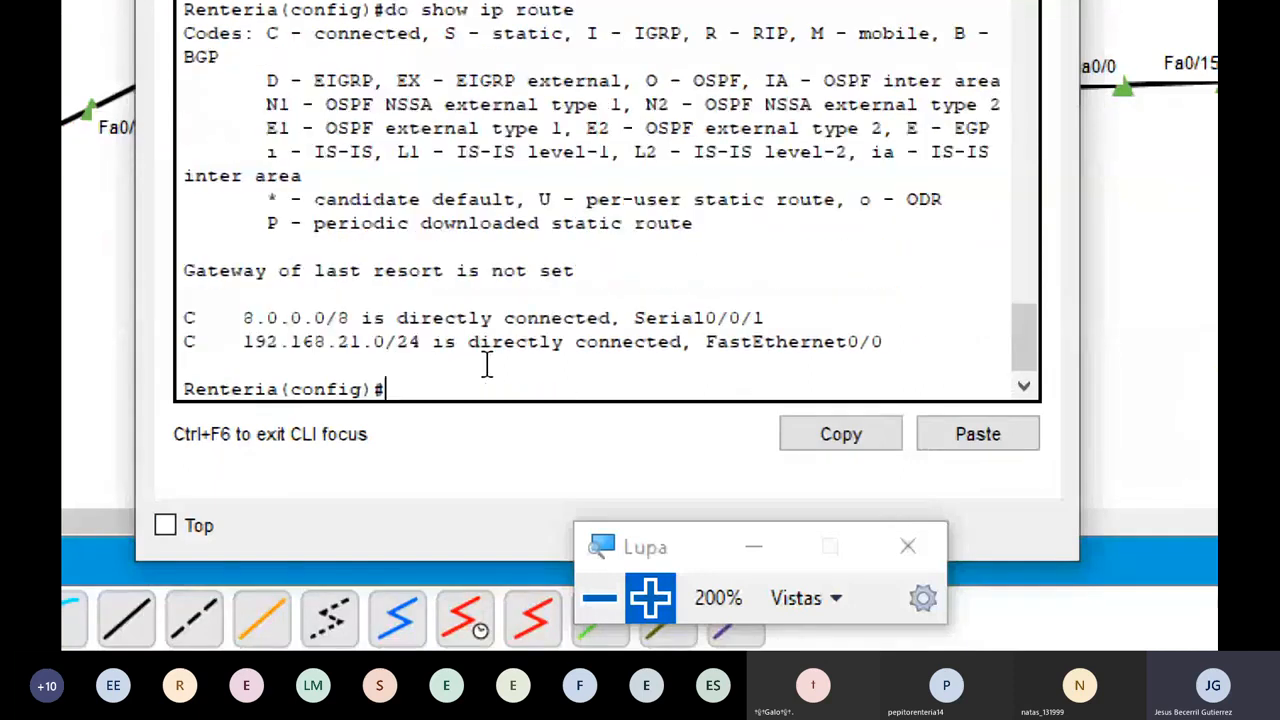
- Start OSPF process 30 on router Renteria and begin the command that adds network 8.0.0.0 with its wildcard
text(router ospf 30)
key(Return)
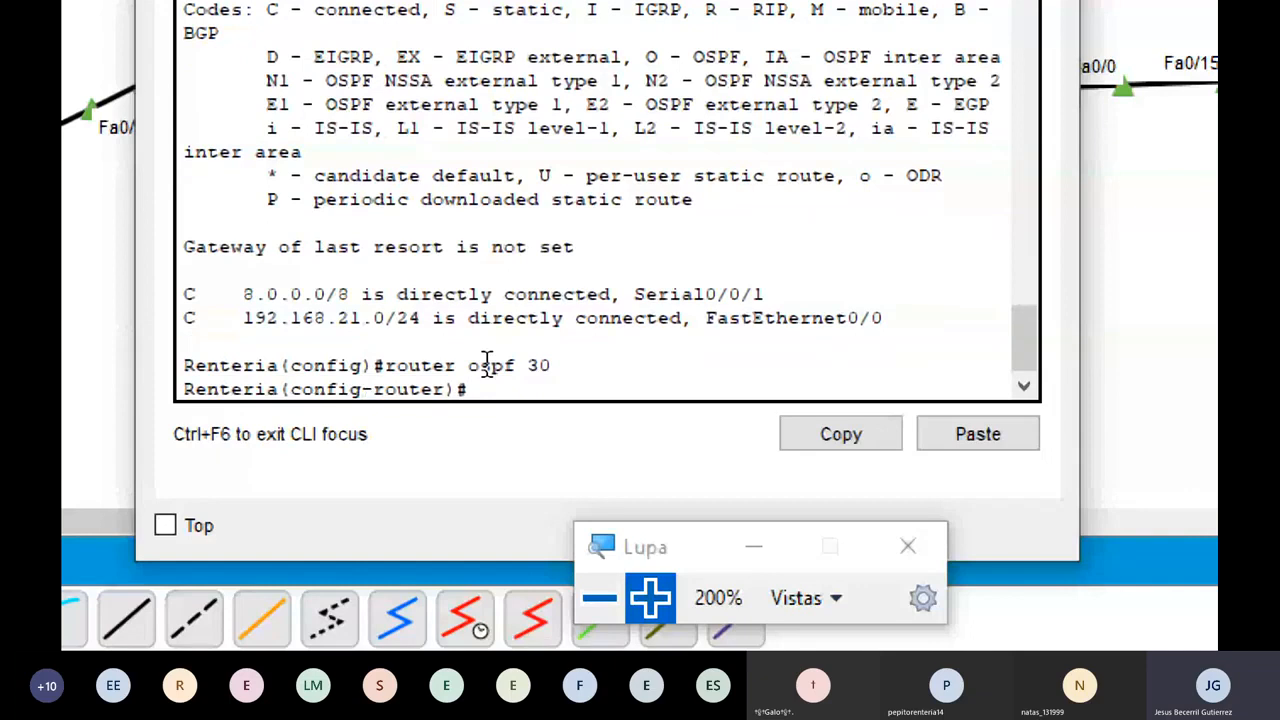
text(network 8.0.0.)
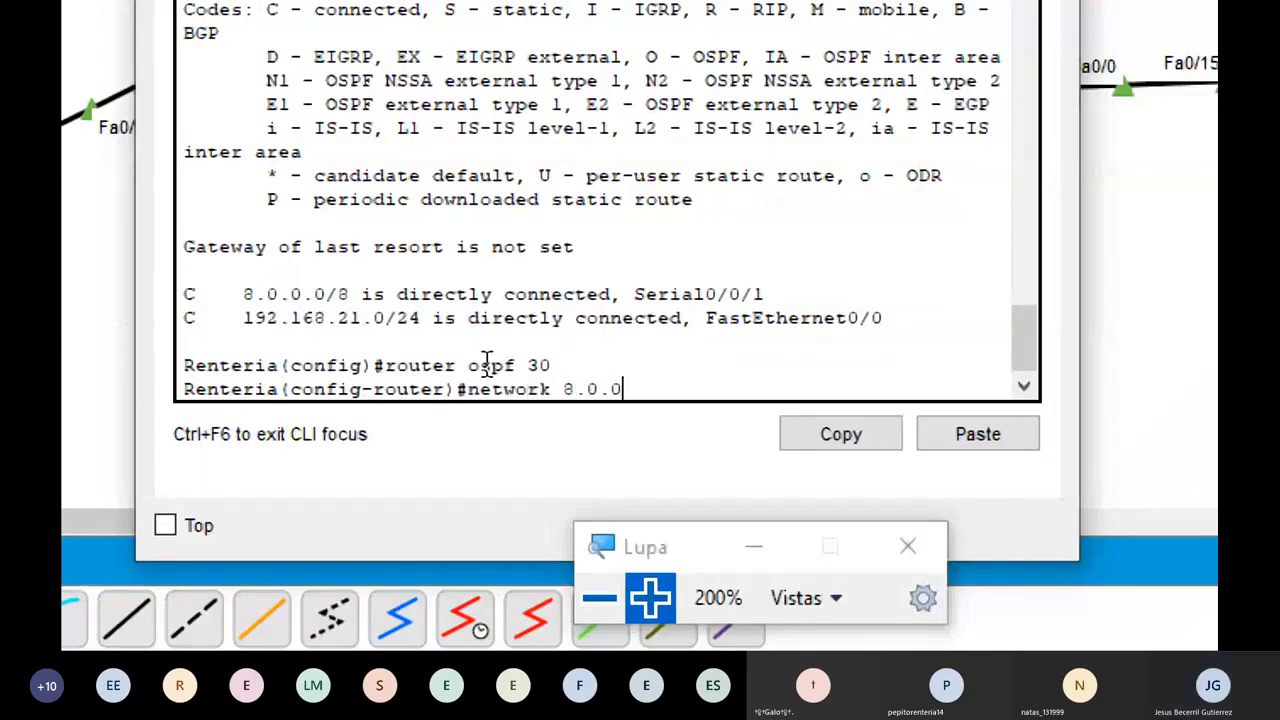
text(0 )
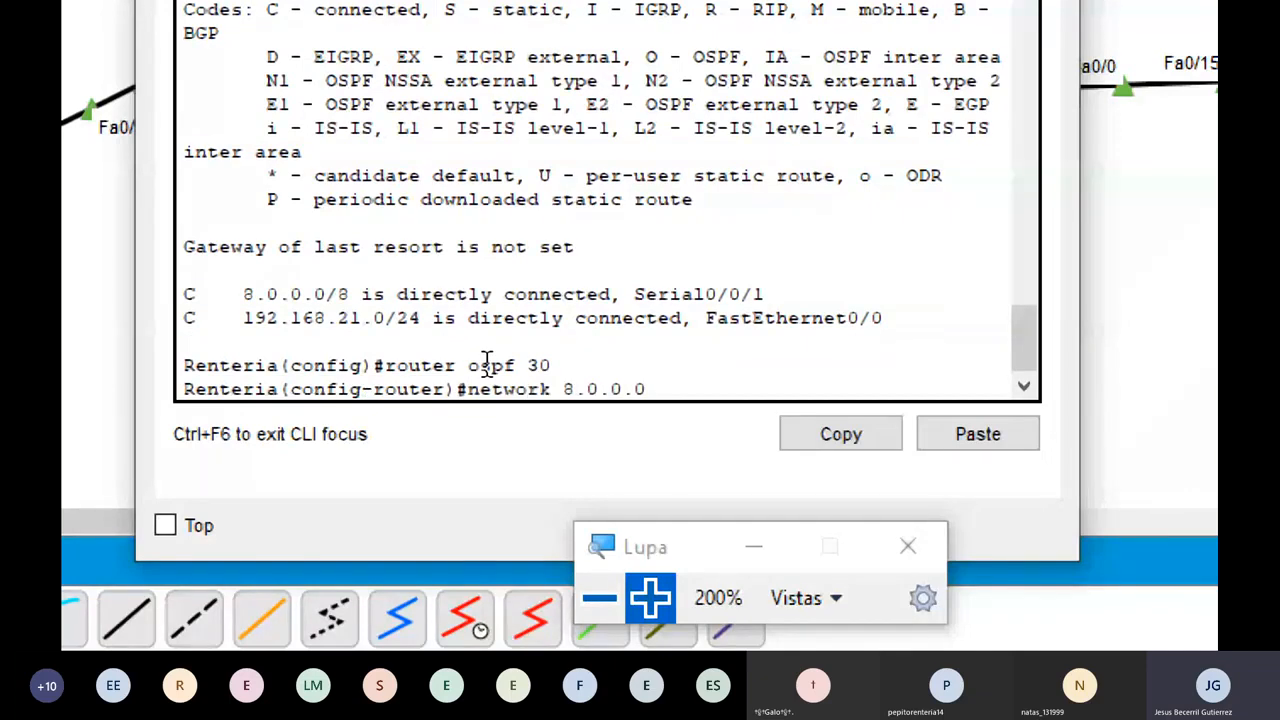
text(0.25)
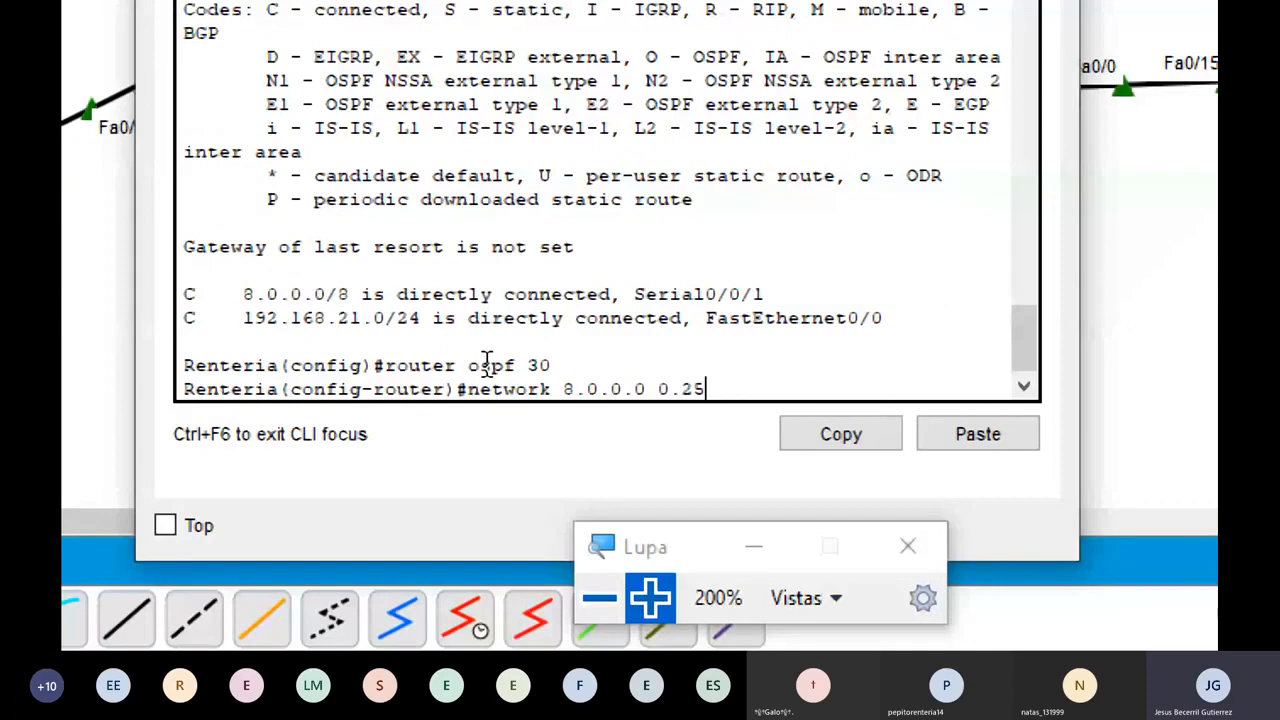
- Advertise networks 8.0.0.0 0.255.255.255 and 192.168.21.0 0.0.0.255 in area 0 of Renteria's OSPF process 30, and leave router configuration mode
text(5.255.255 area 0)
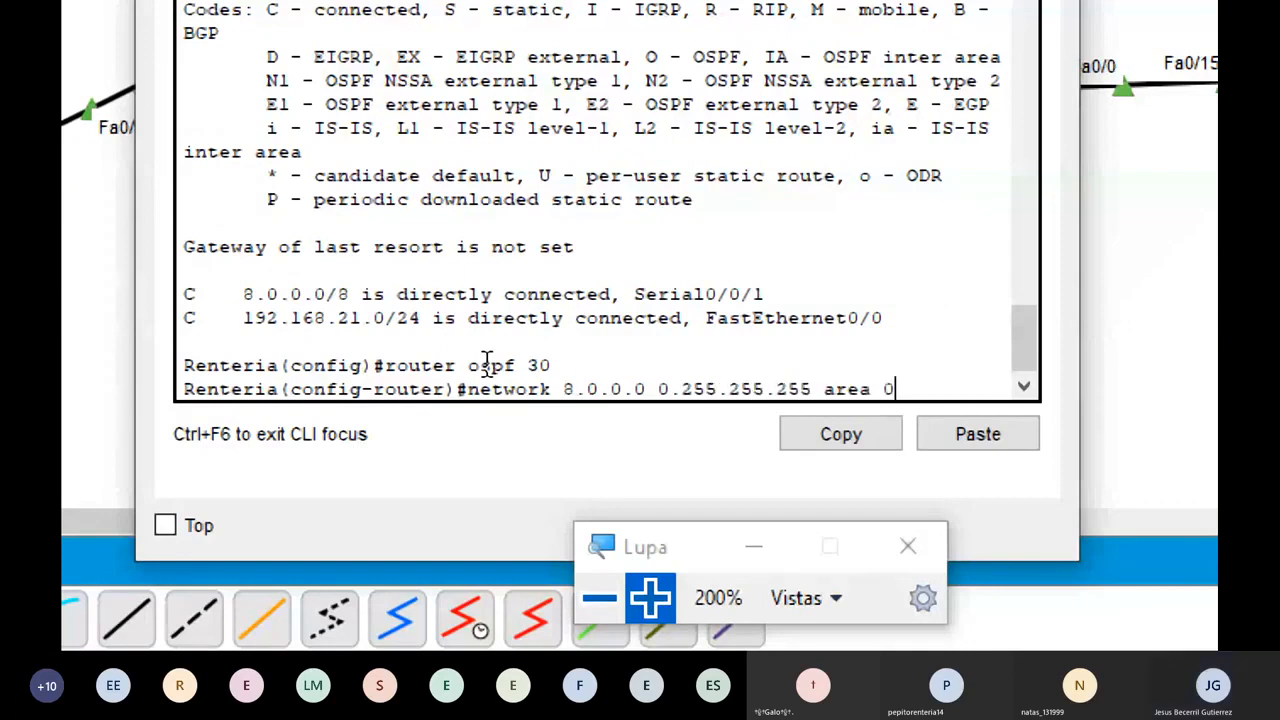
key(Return)
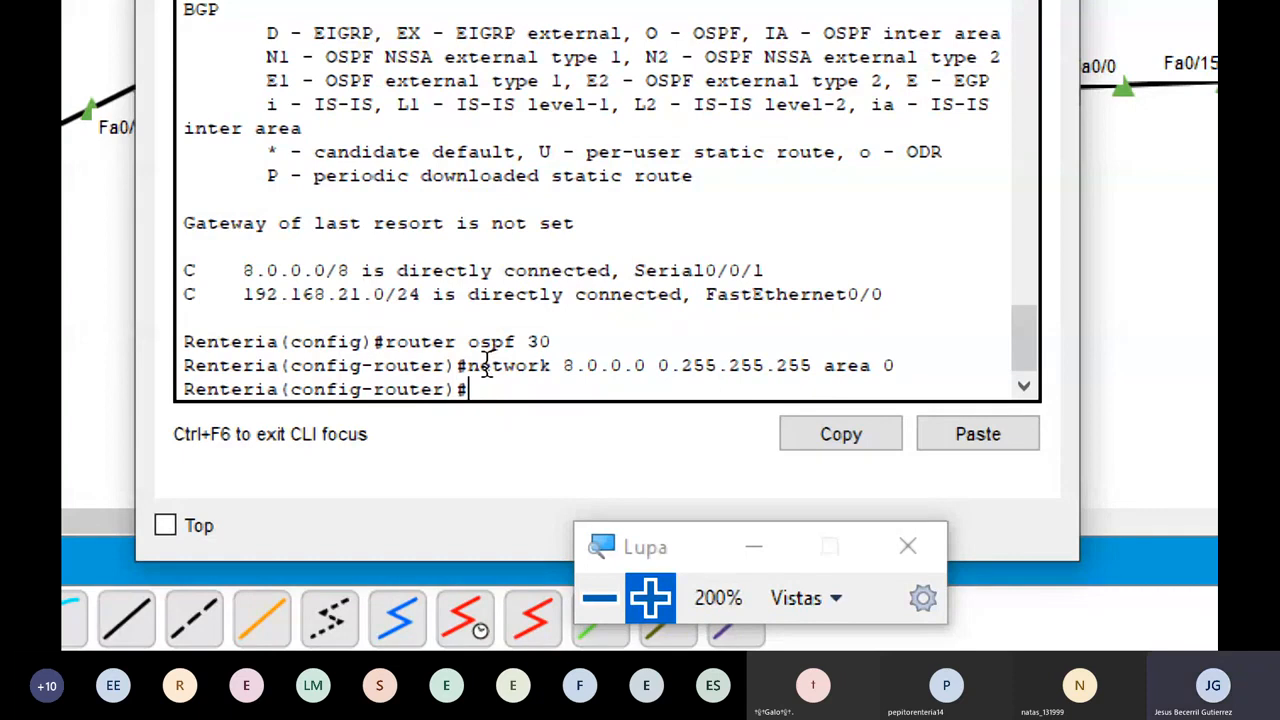
text(network 192 .1)
text(68.)
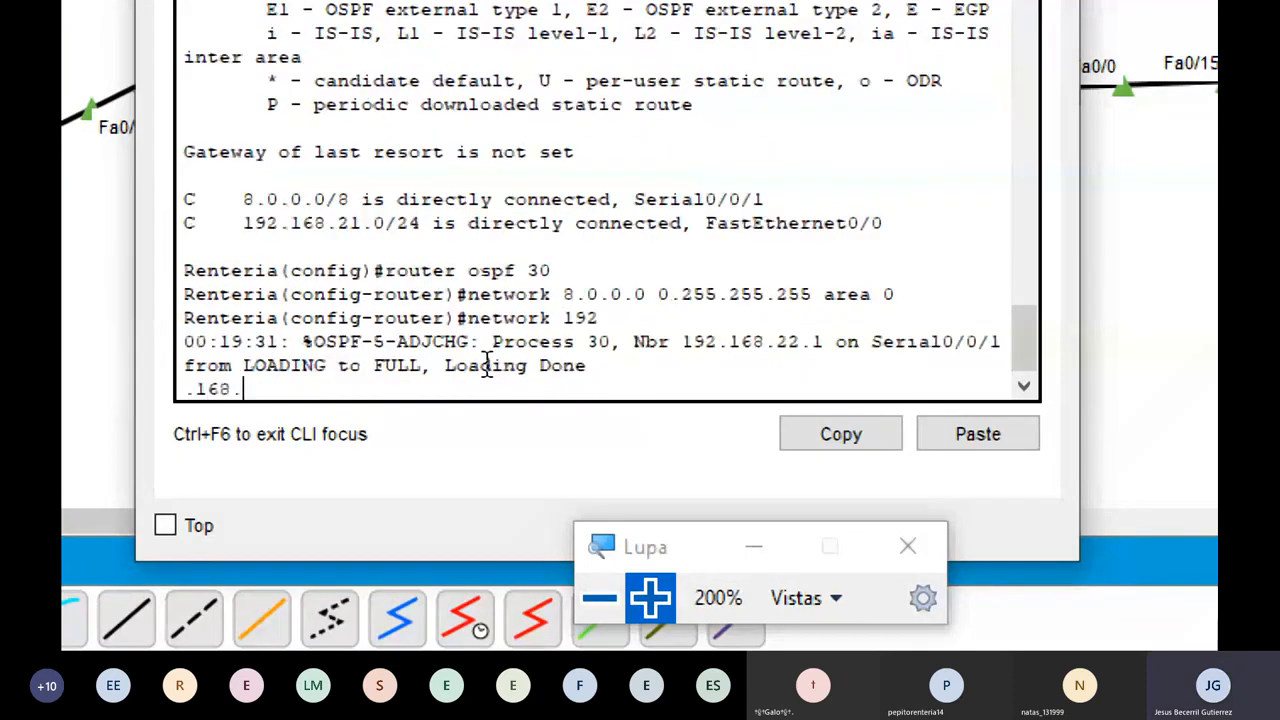
key(Return)
key(Up)
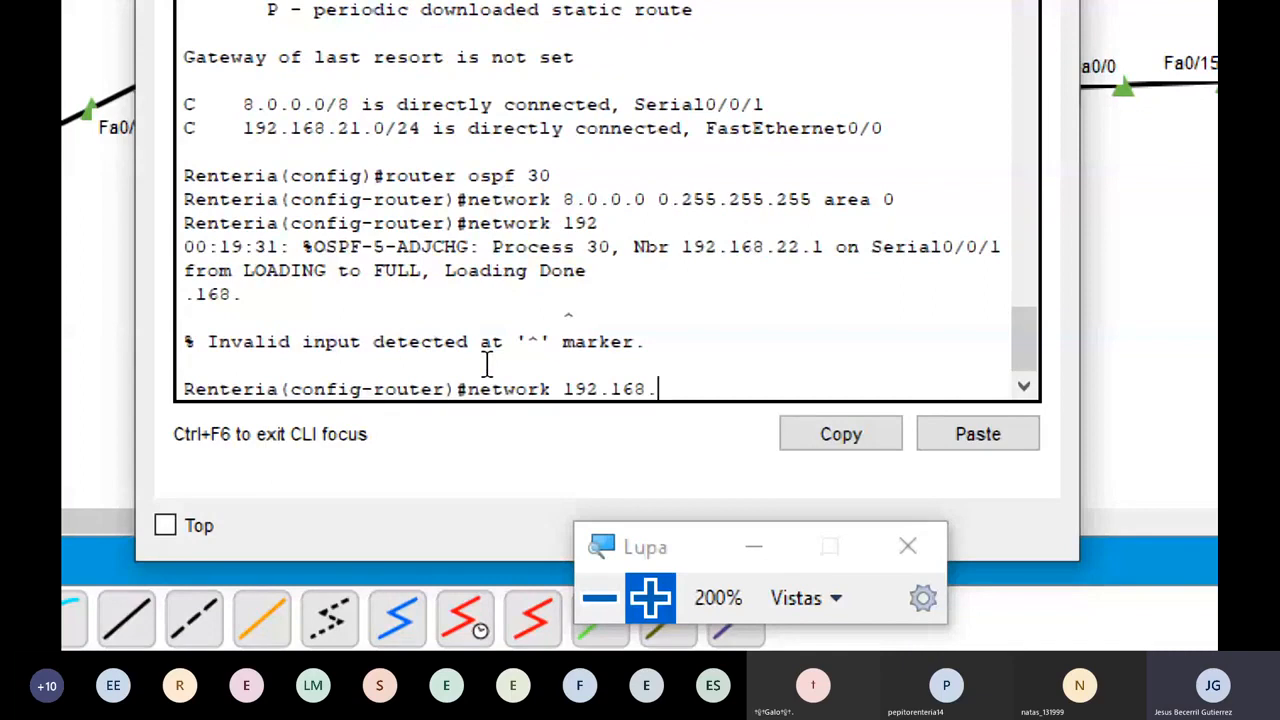
text(21.0 0.0.0.255 )
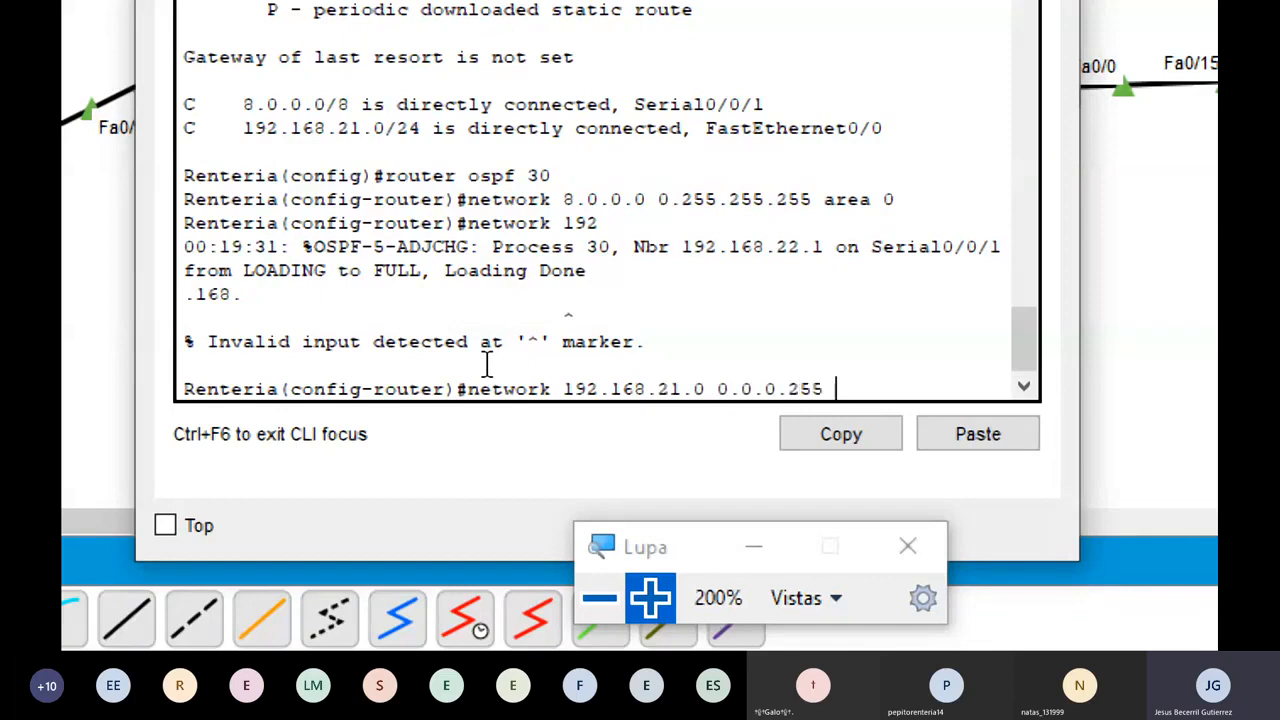
text(area 0)
key(Return)
text(exit)
key(Return)
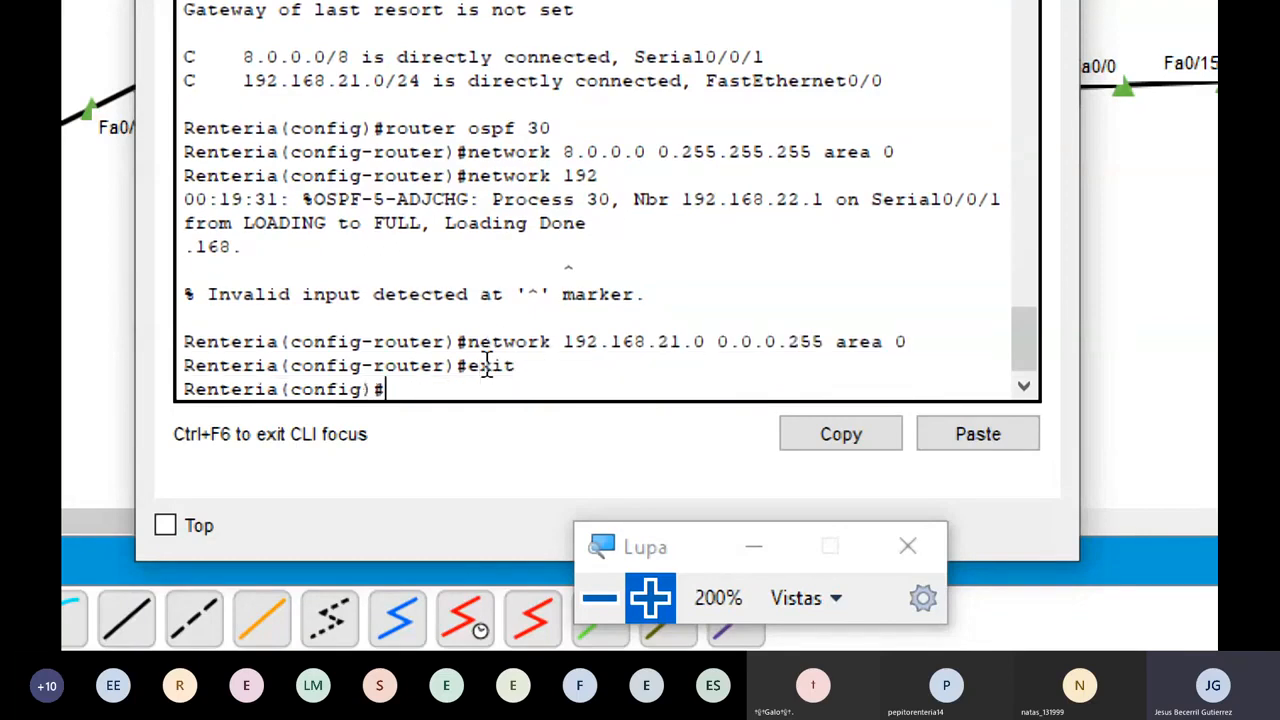
- Return to the full topology, reveal the PDU list, and send a simple PDU from router Renteria to router Nat
click(597, 610)
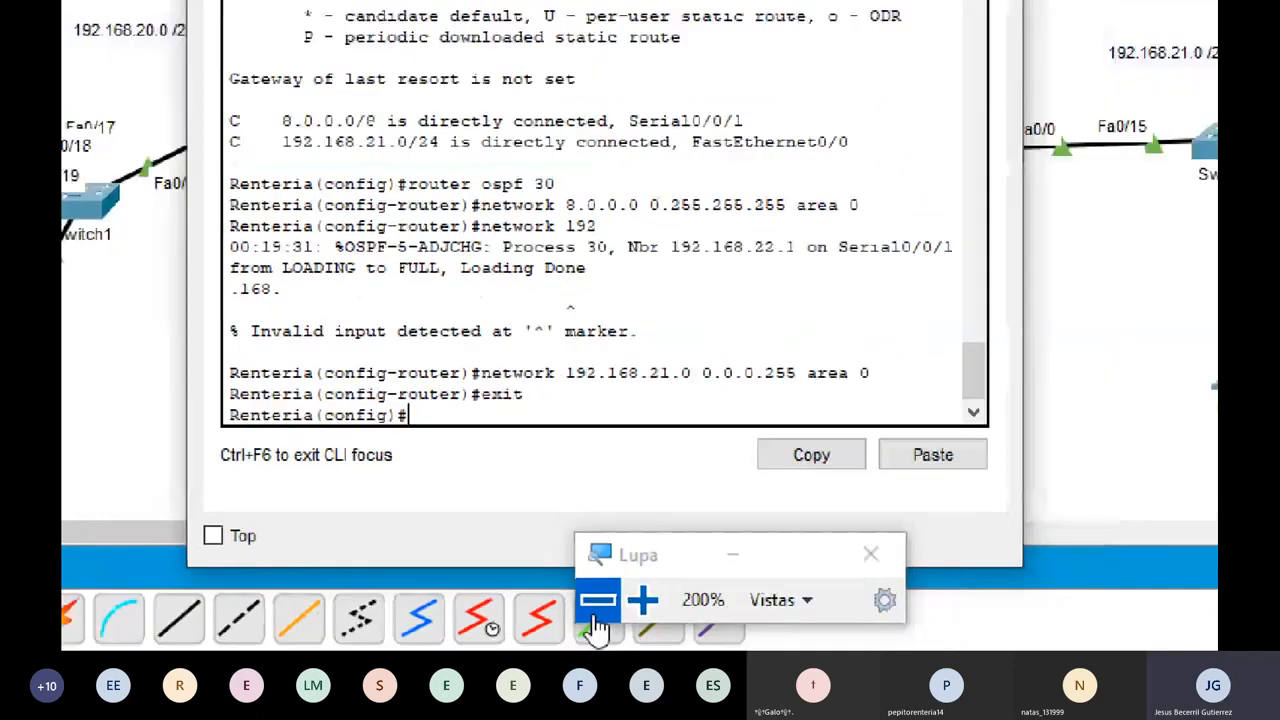
click(597, 605)
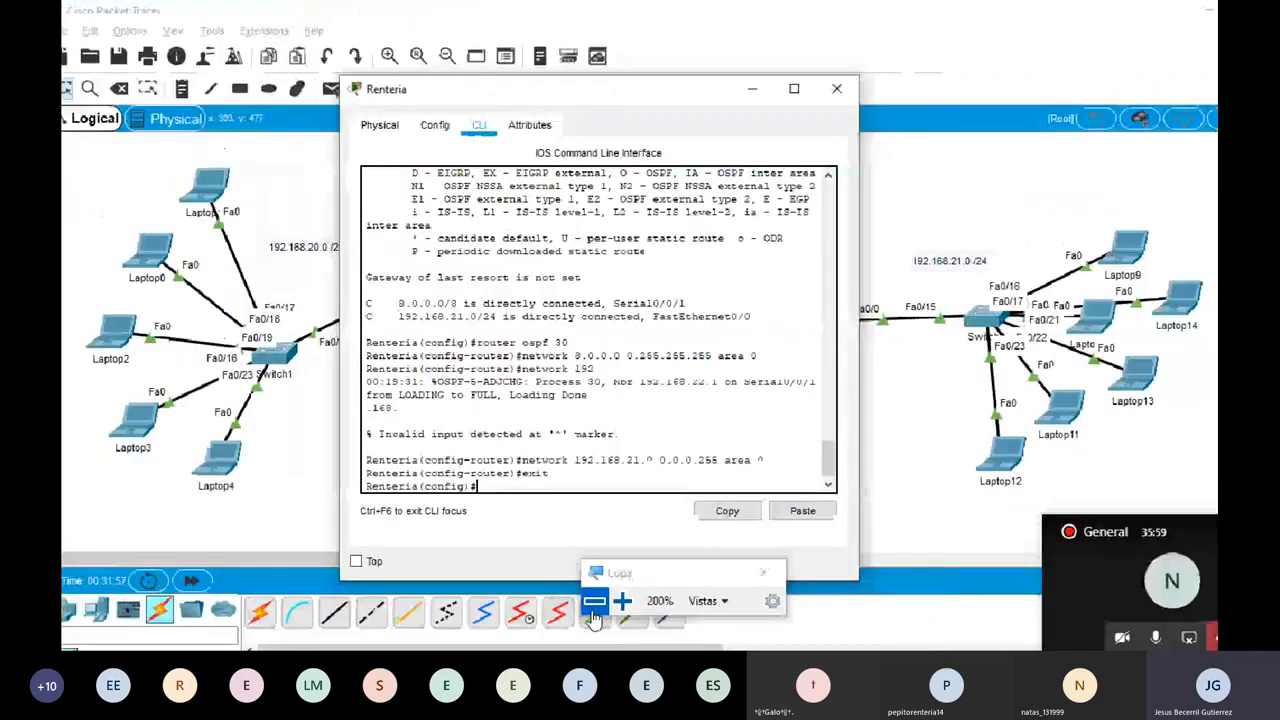
click(955, 490)
drag(1001, 492, 997, 93)
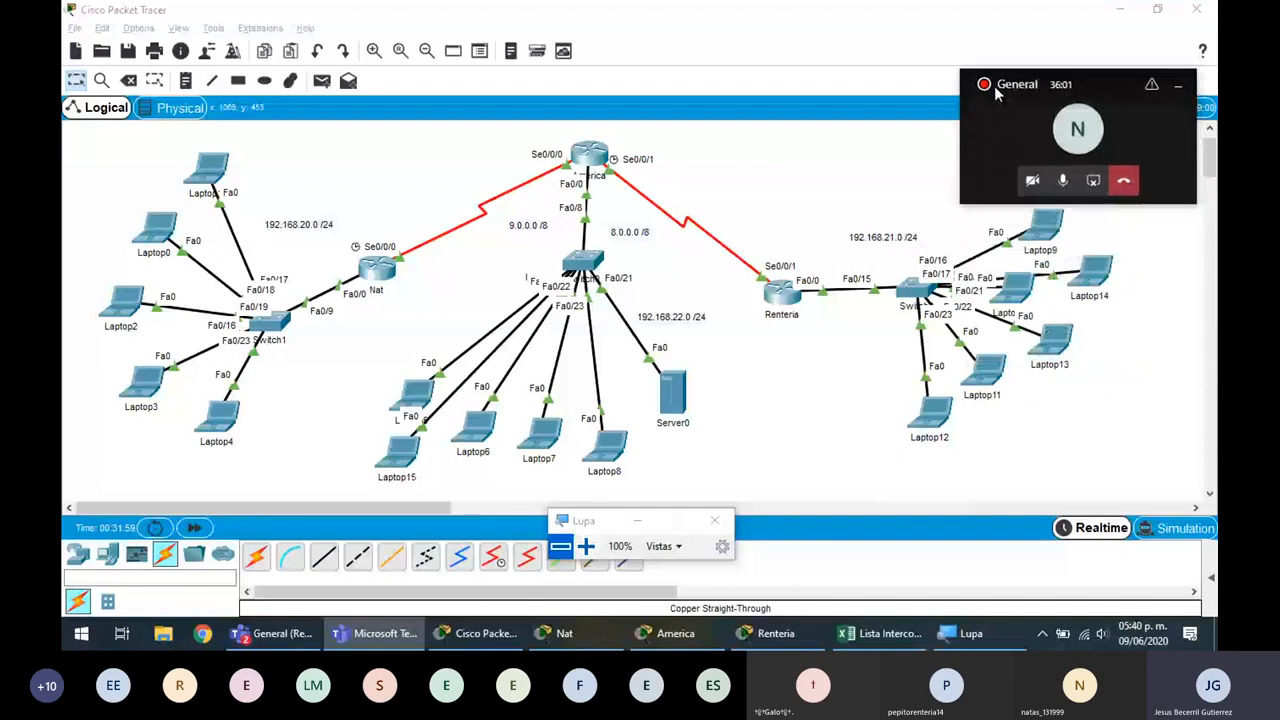
click(797, 489)
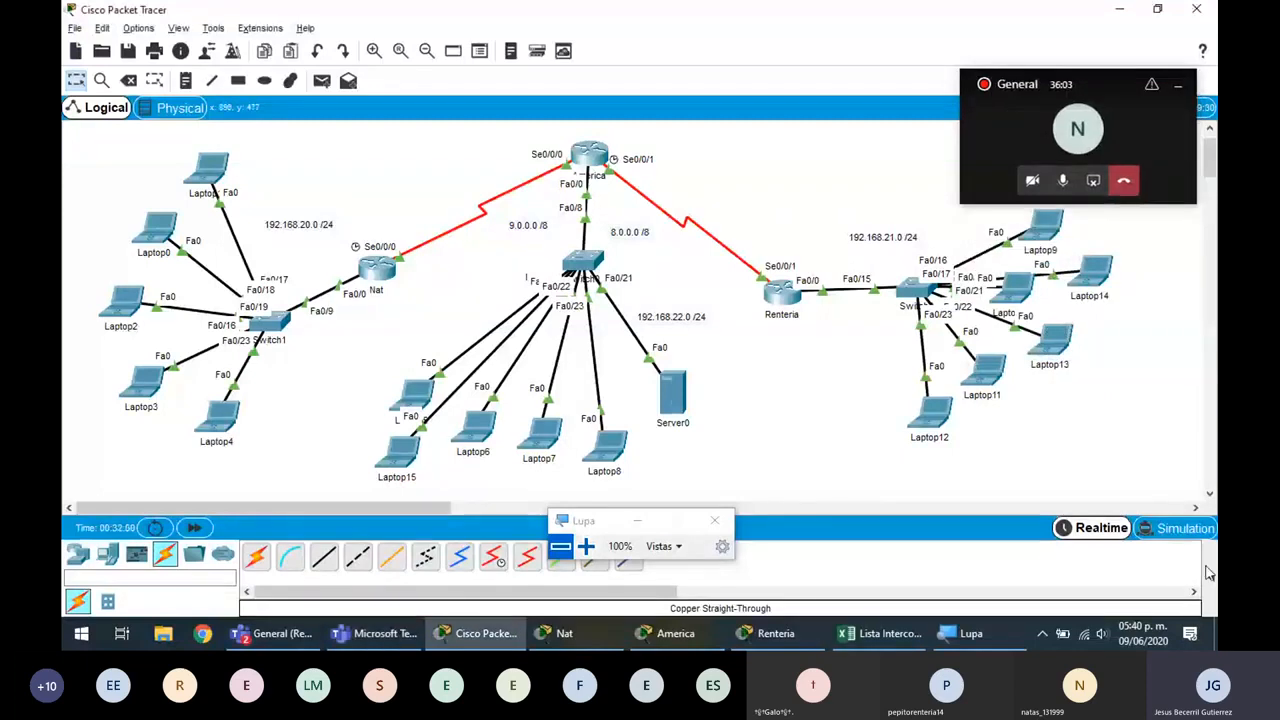
drag(1208, 572, 668, 572)
key(p)
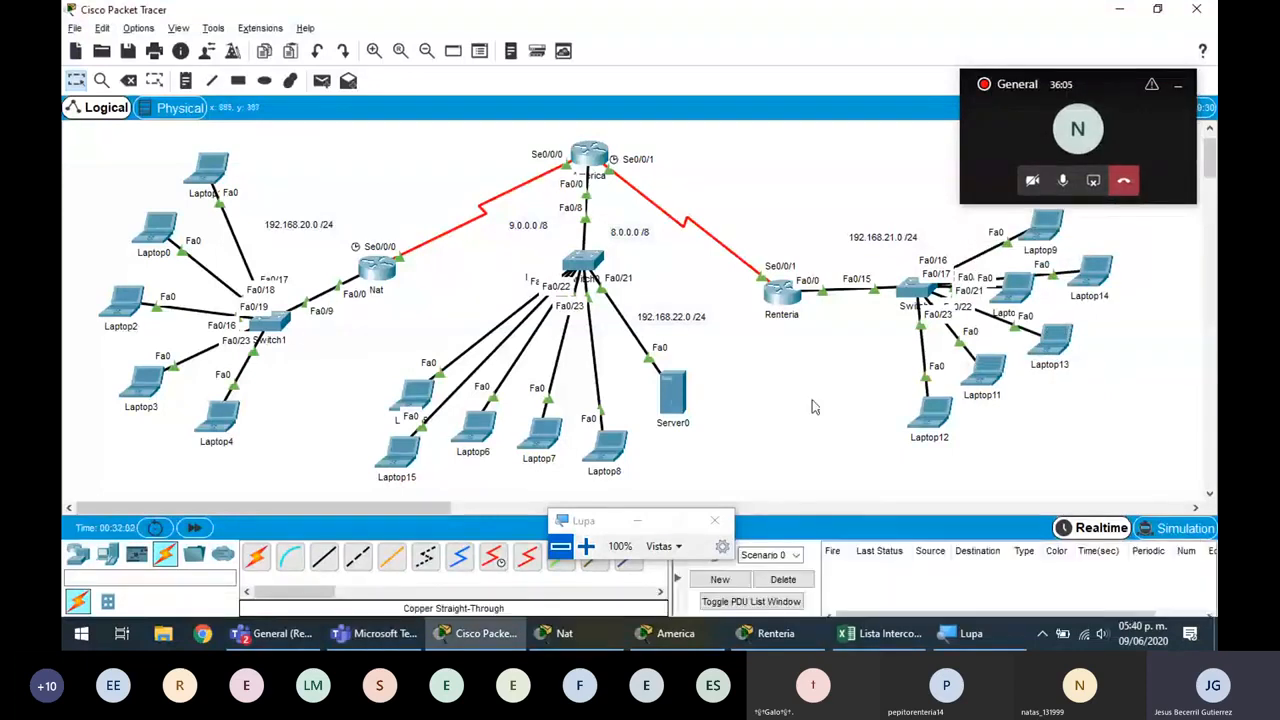
click(783, 293)
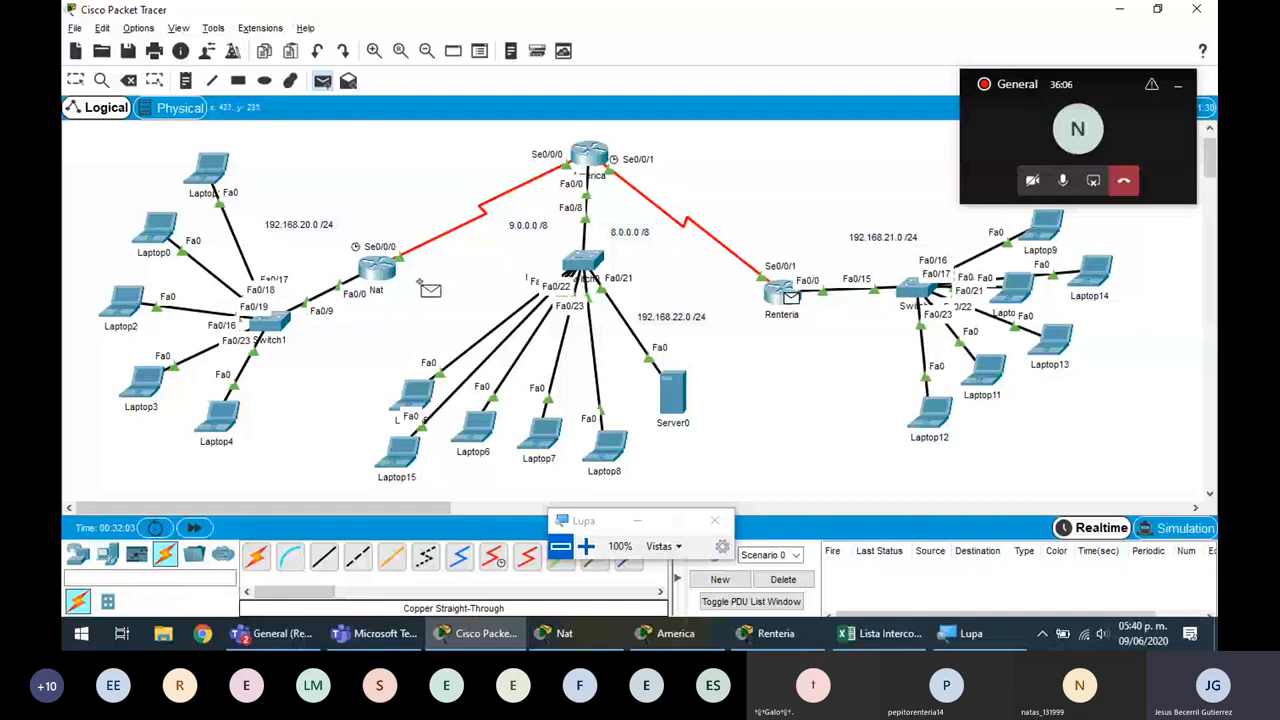
click(378, 268)
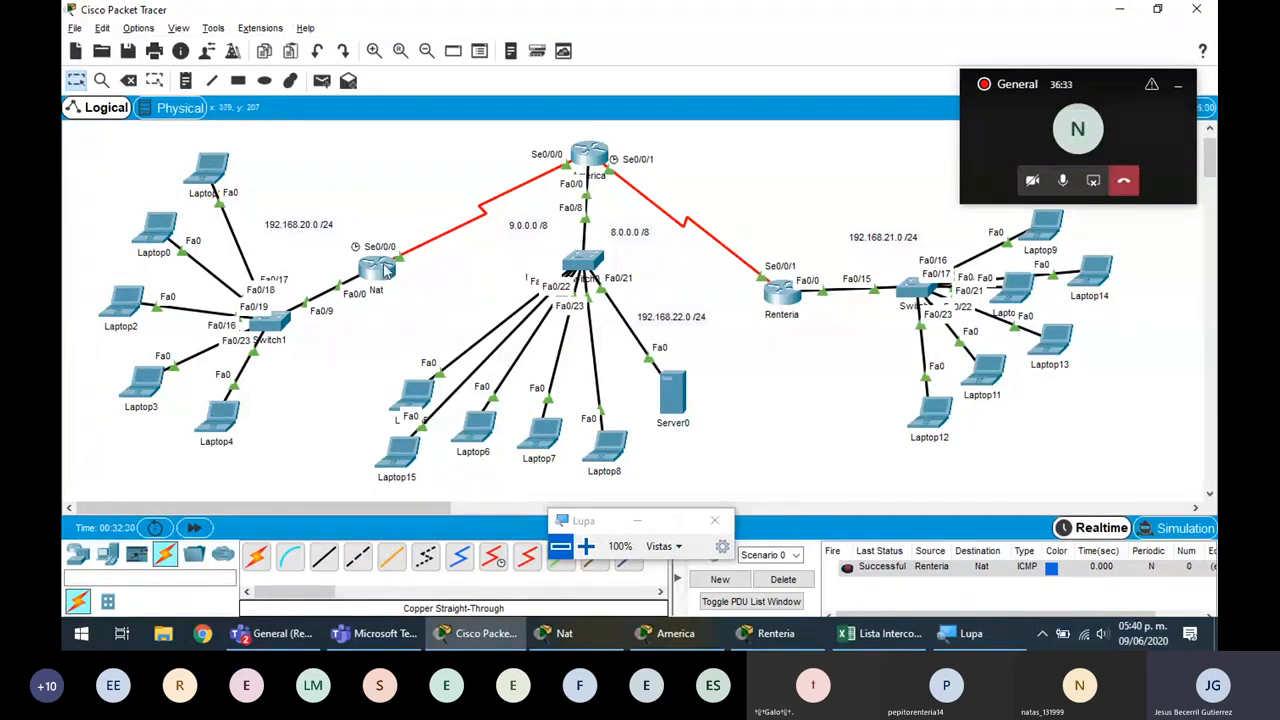
- Look over the DHCP and HTTP service settings on Server0 and close its window
mouse_move(387, 272)
click(672, 393)
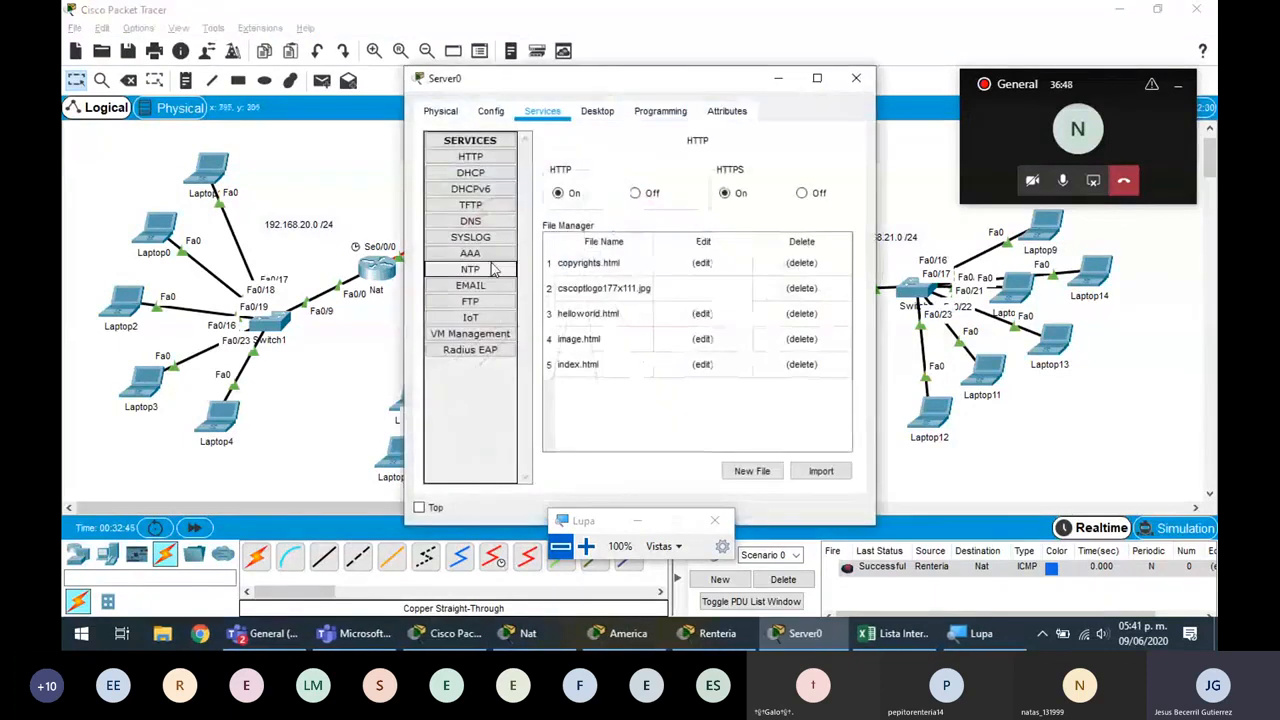
click(478, 173)
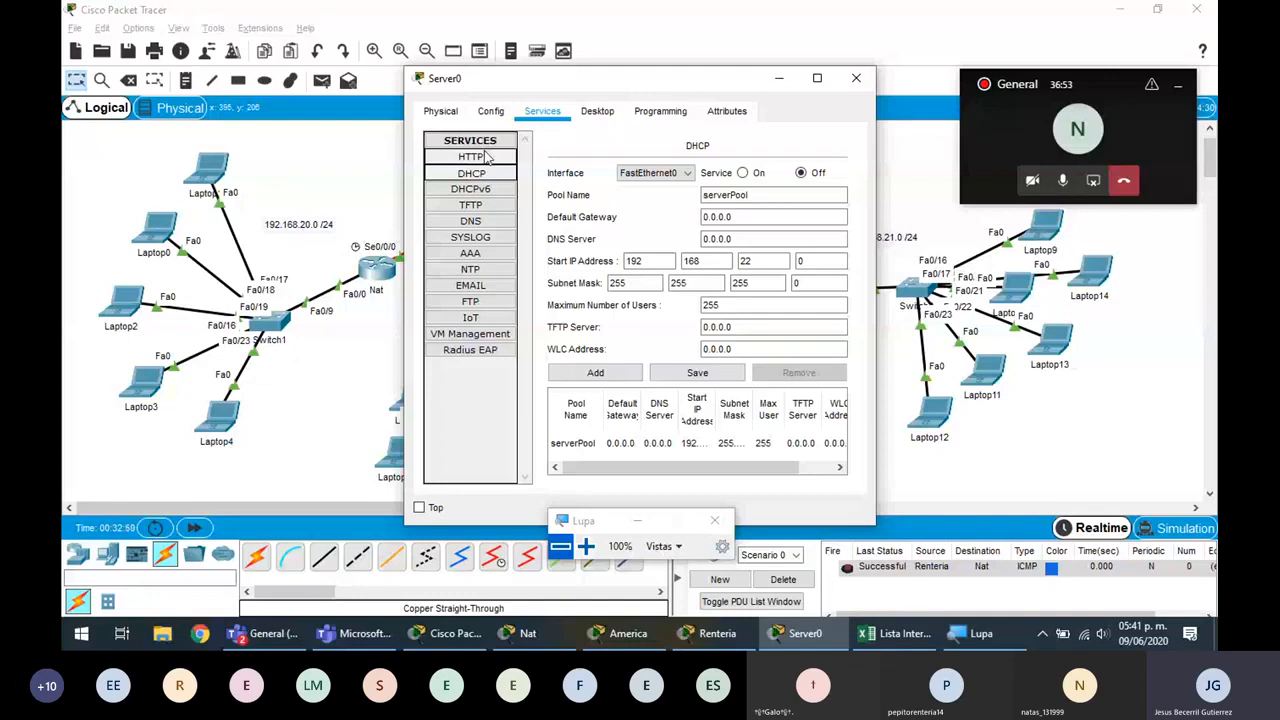
click(487, 158)
click(855, 79)
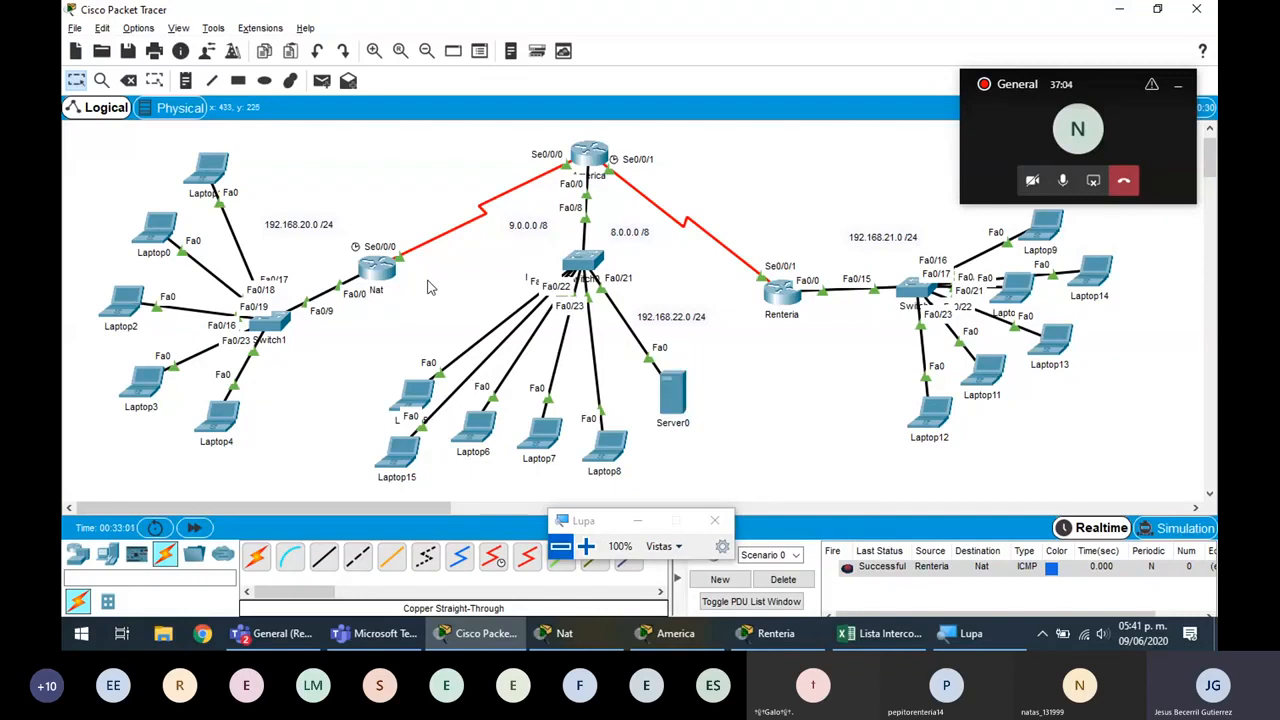
- Open the Nat router's command line and list the options available for the ip dhcp command
click(380, 279)
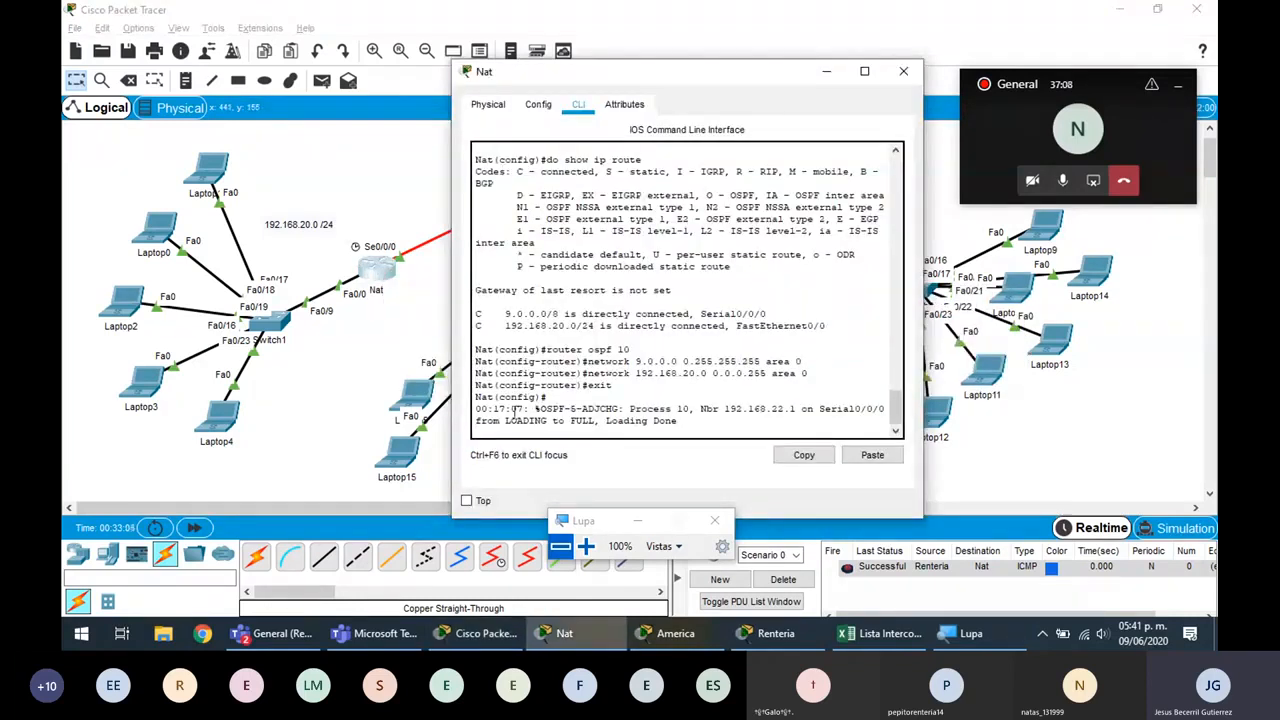
click(590, 555)
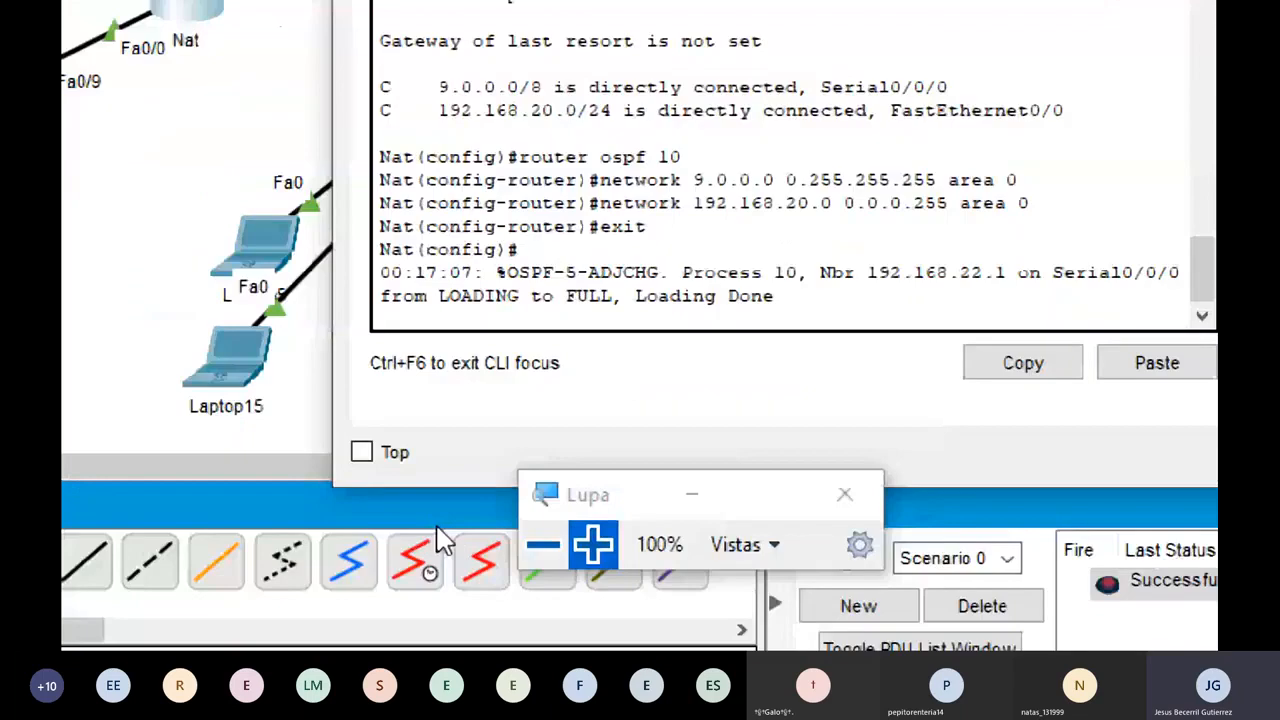
key(Return)
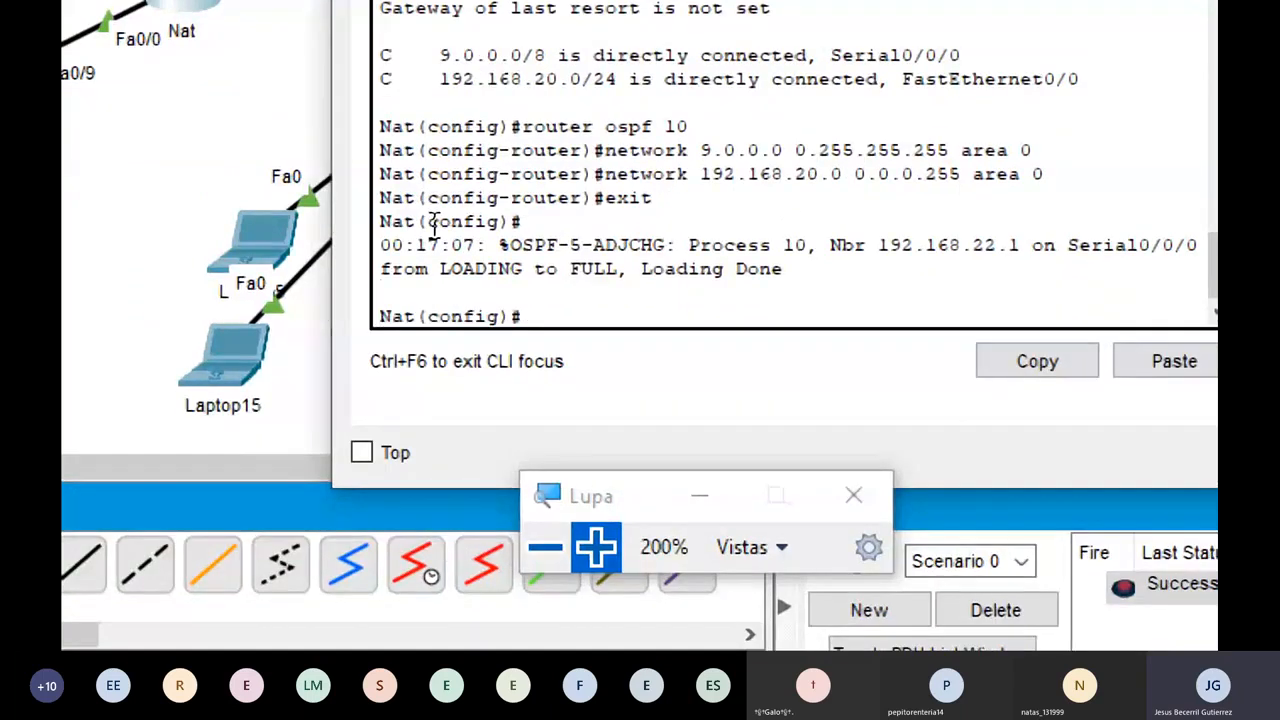
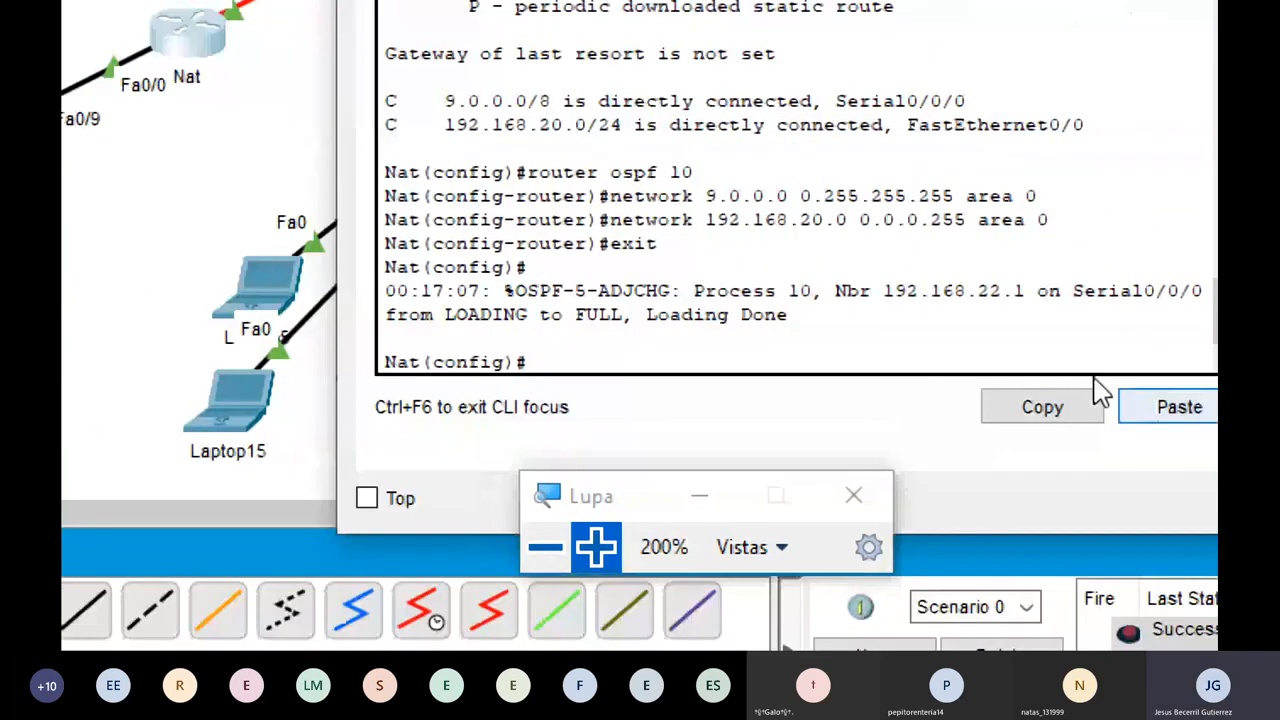
text(i)
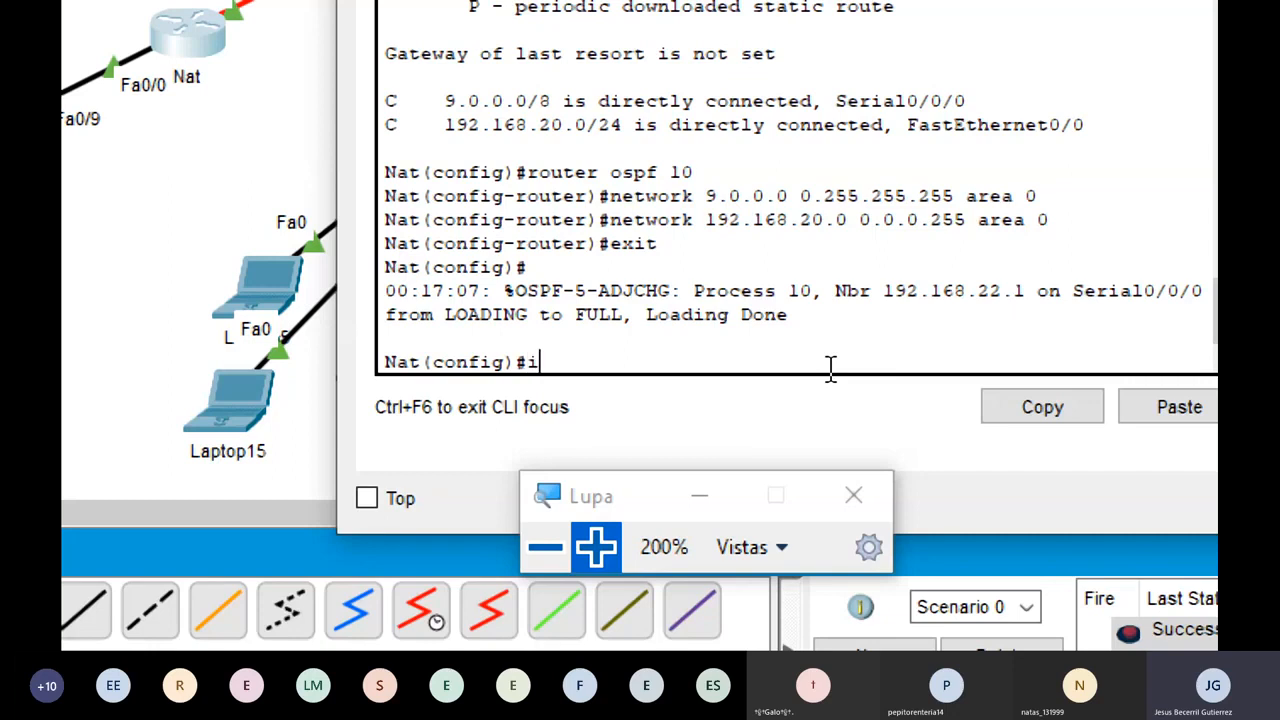
text(p dhcp ?)
drag(409, 290, 604, 290)
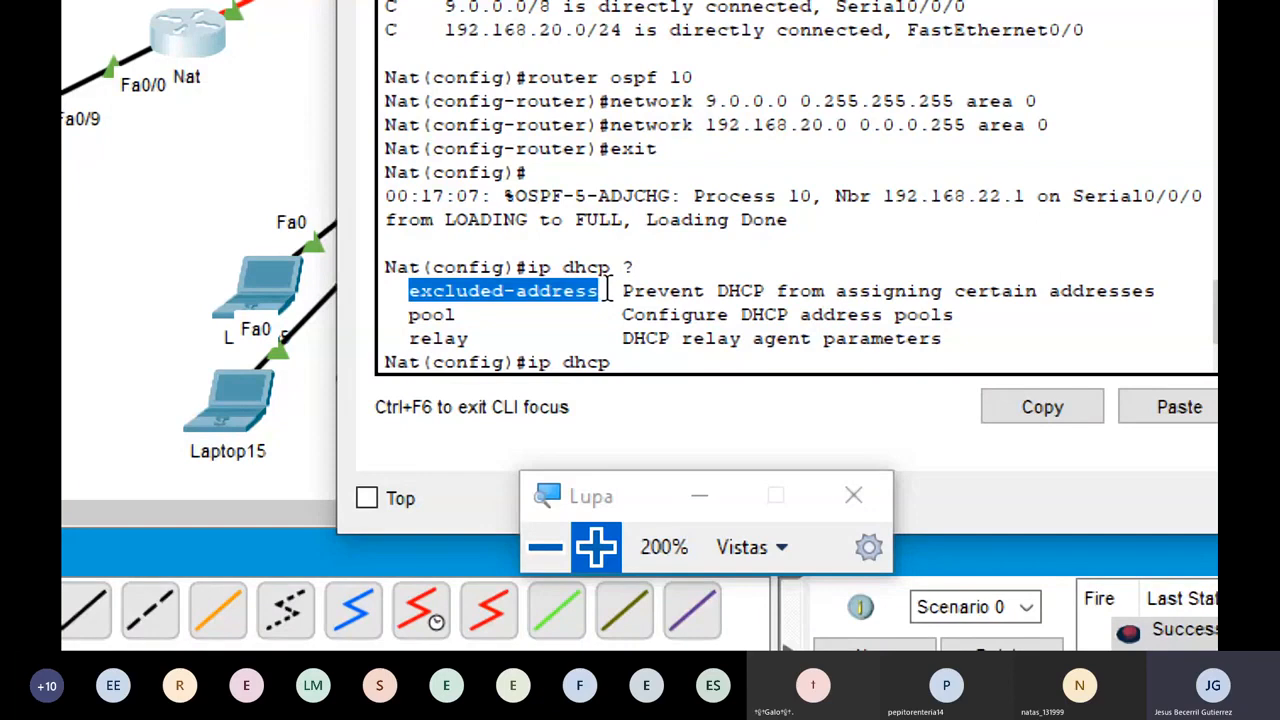
- Exclude address 192.168.20.1 from DHCP assignment on the Nat router
click(686, 360)
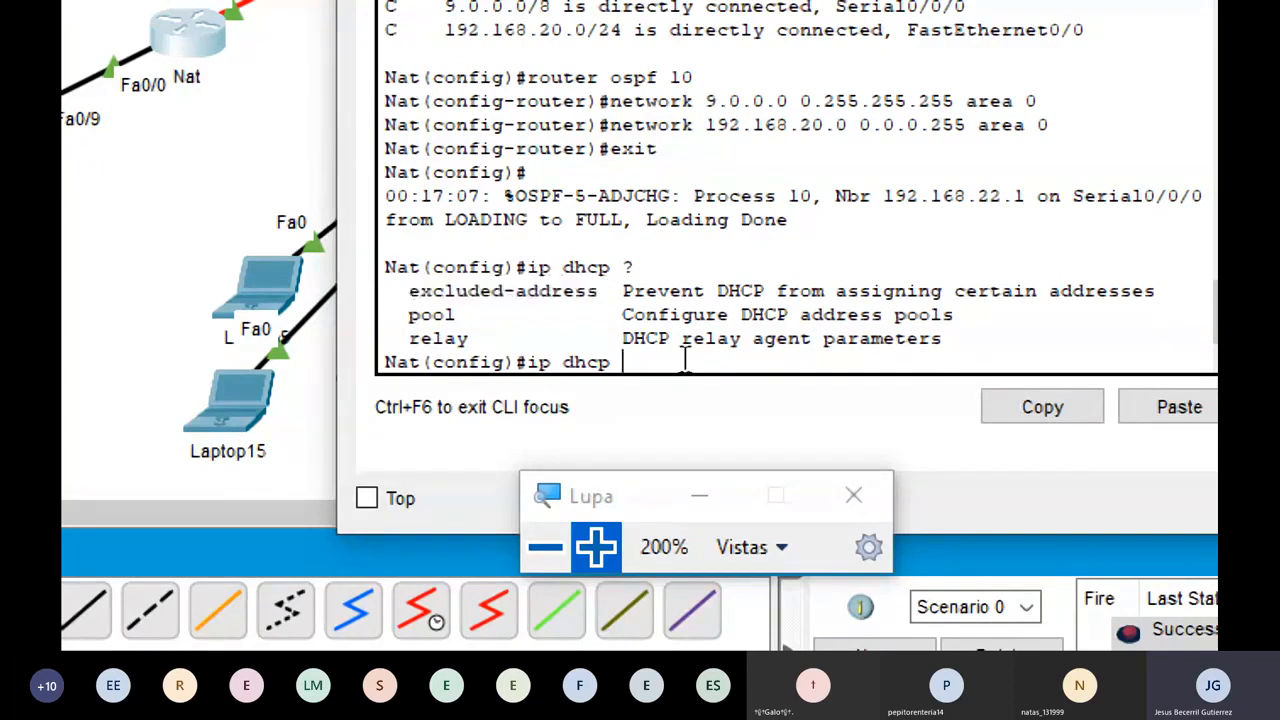
text(exc)
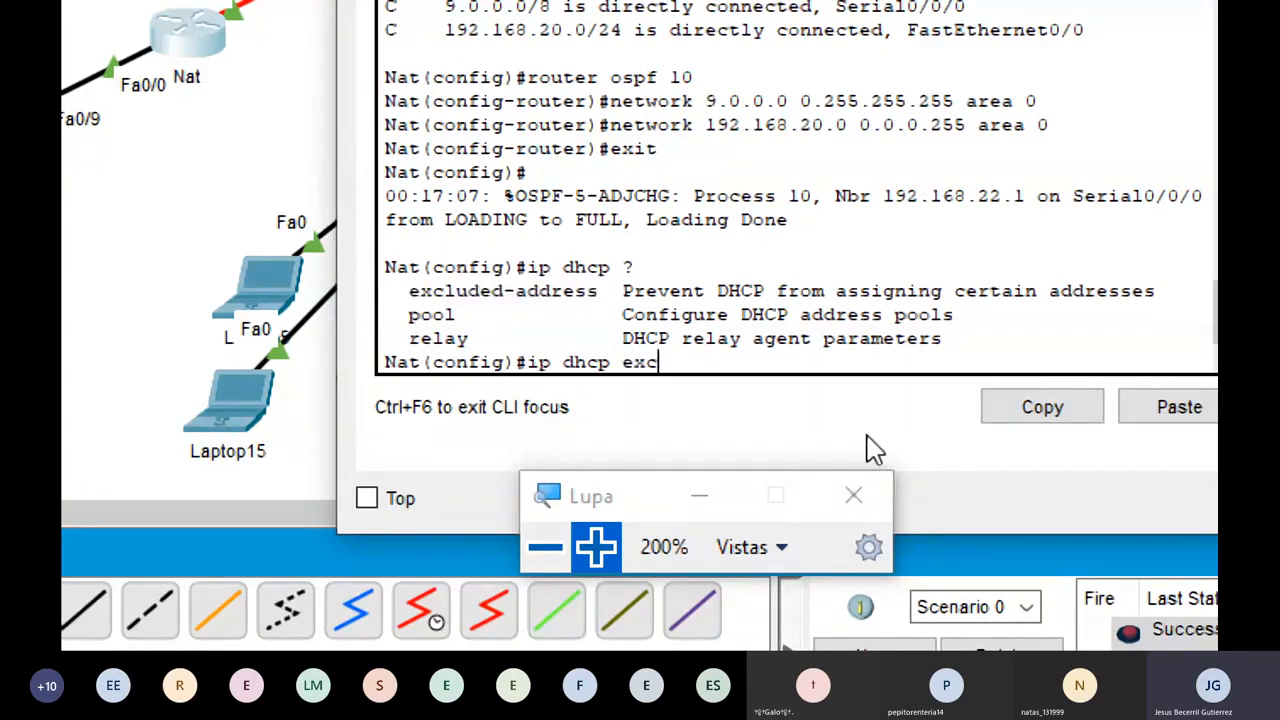
text(ludde)
key(BackSpace)
text(de)
key(BackSpace)
key(BackSpace)
text(ed-address)
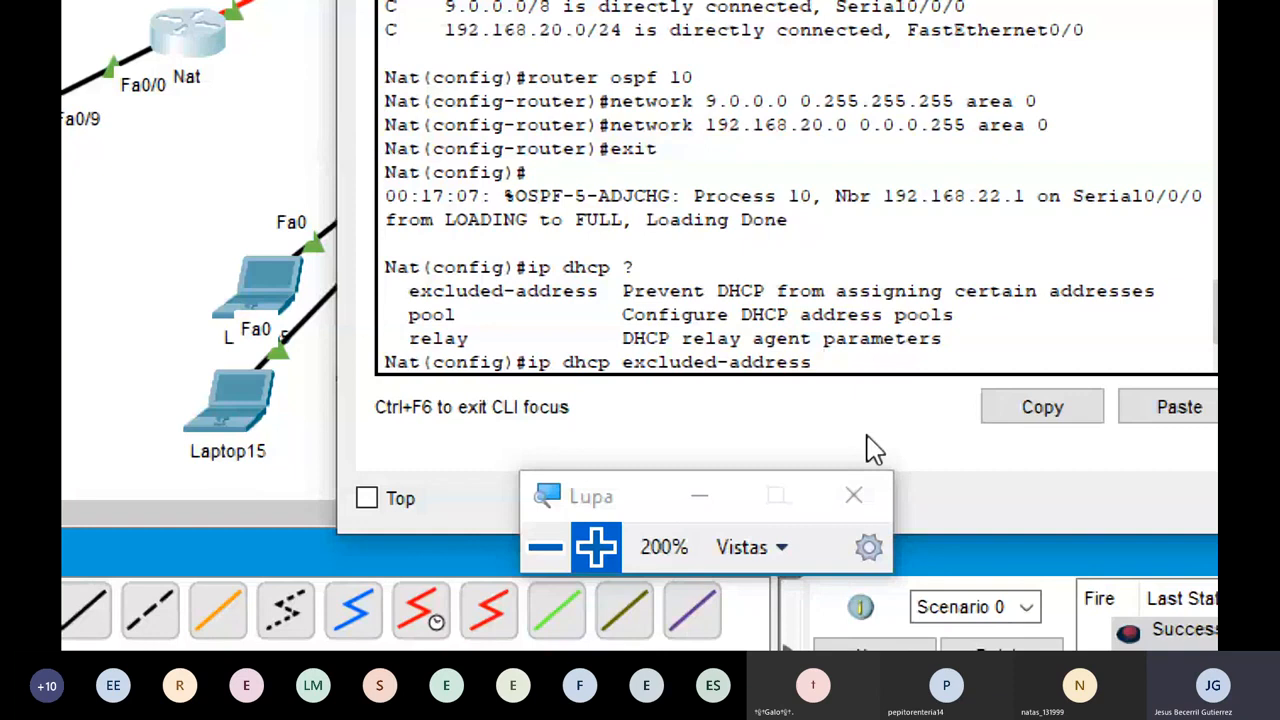
text( 192.)
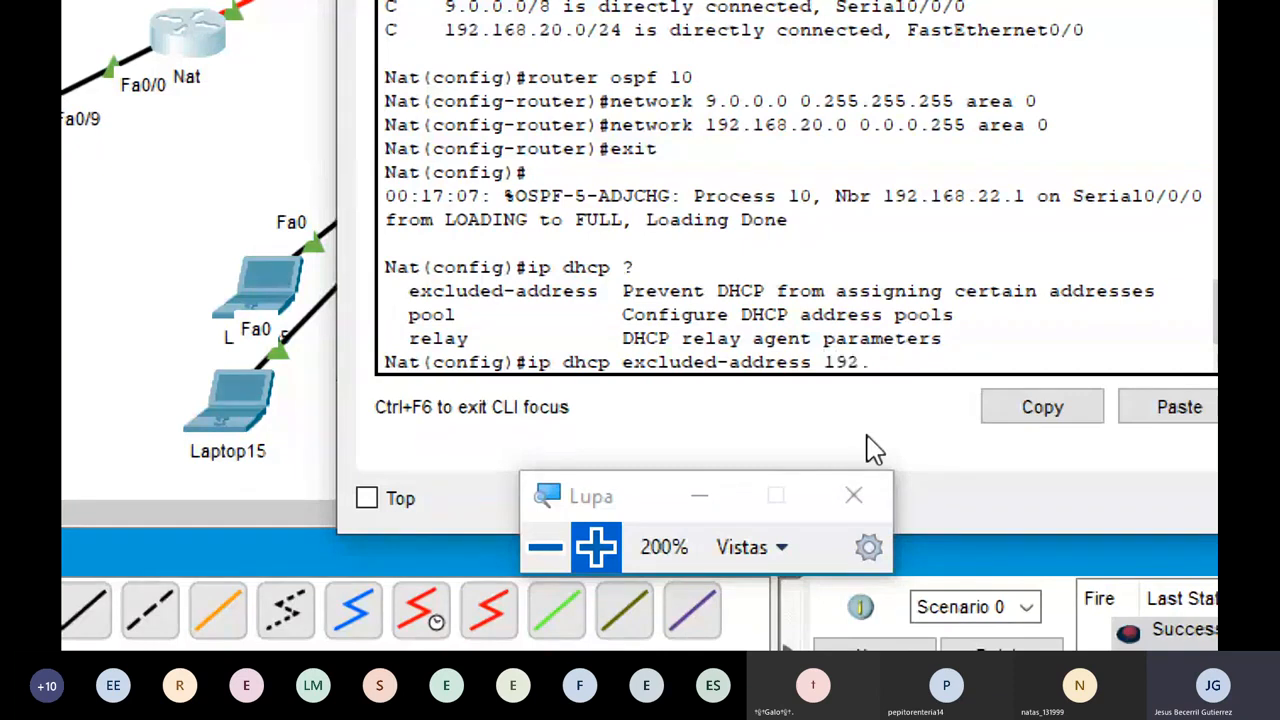
text(168.20.1)
key(Return)
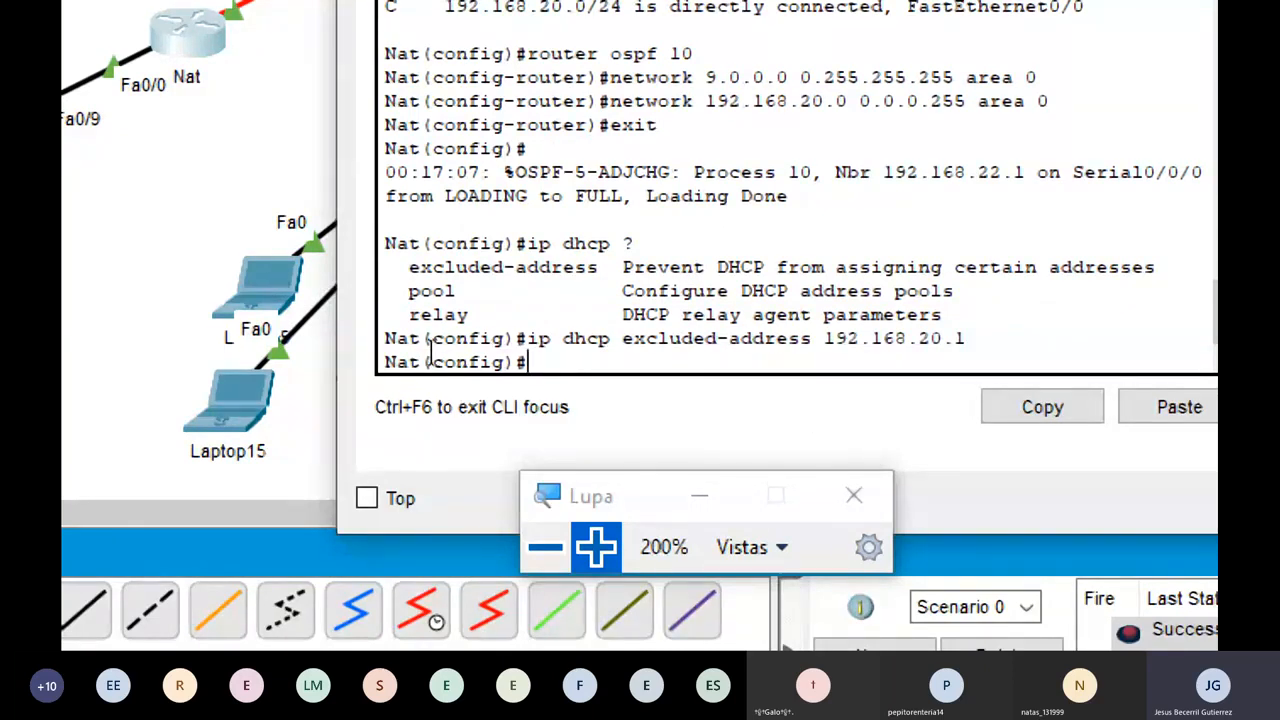
- Create a DHCP pool named NAT on the Nat router
drag(968, 340, 410, 345)
text(o)
key(BackSpace)
text(ip dhcp)
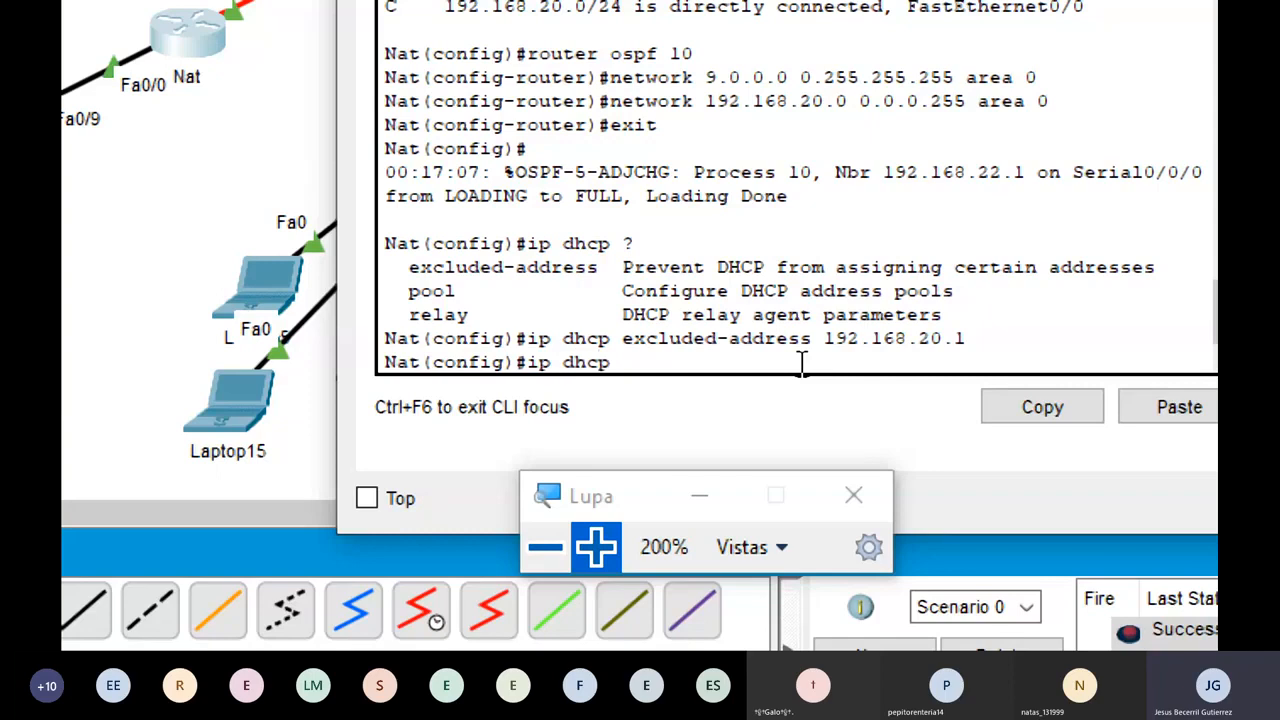
text( pool)
text(NAT)
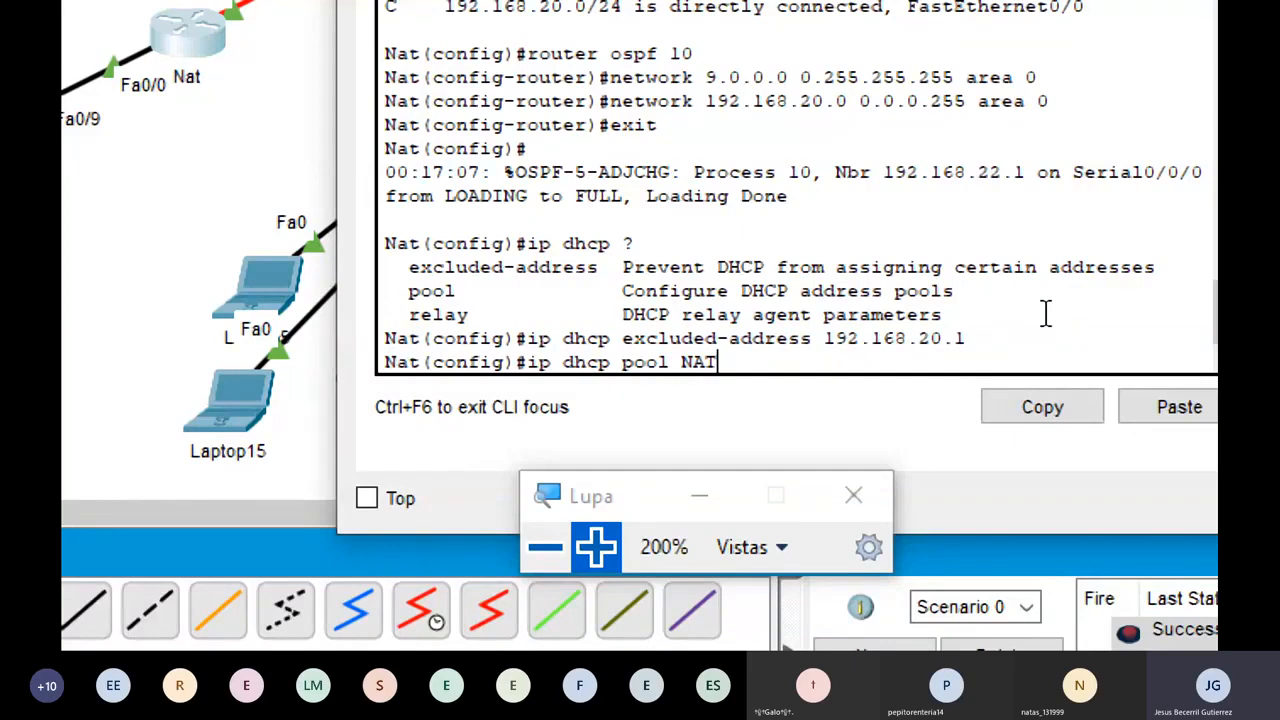
key(Return)
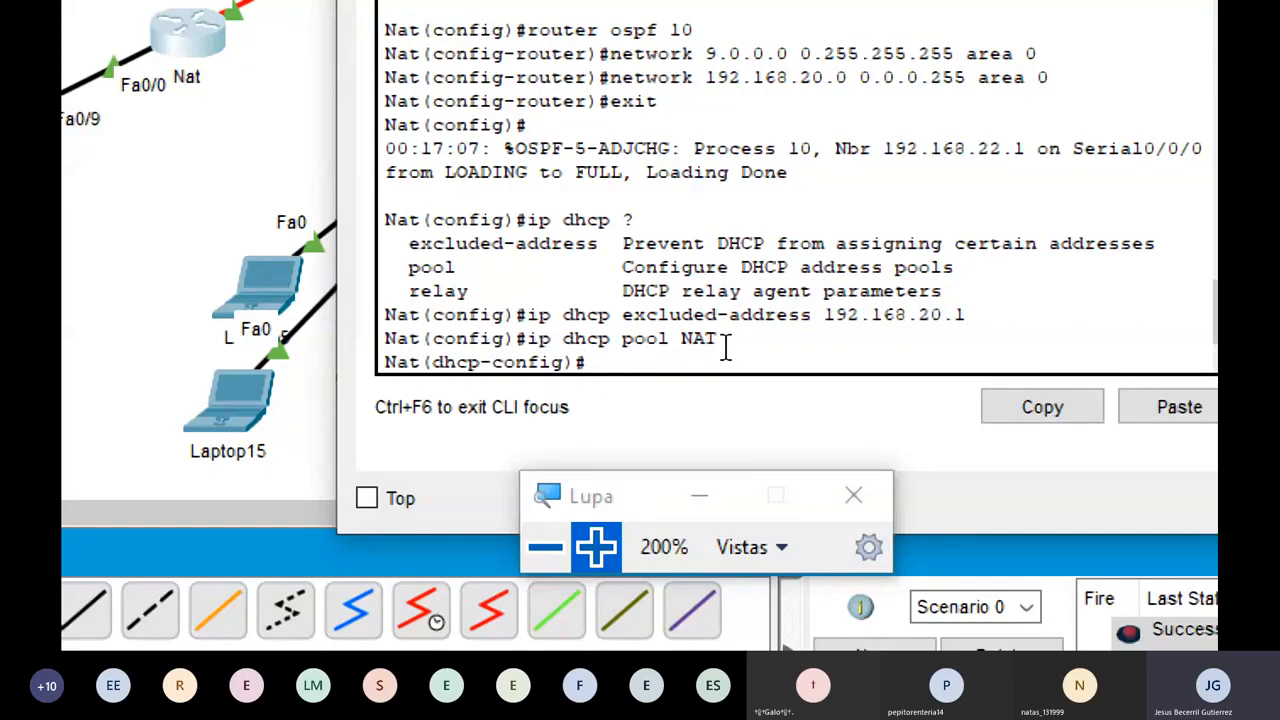
- List the DHCP pool configuration commands and examine the network, domain-name and dns-server entries
text(?)
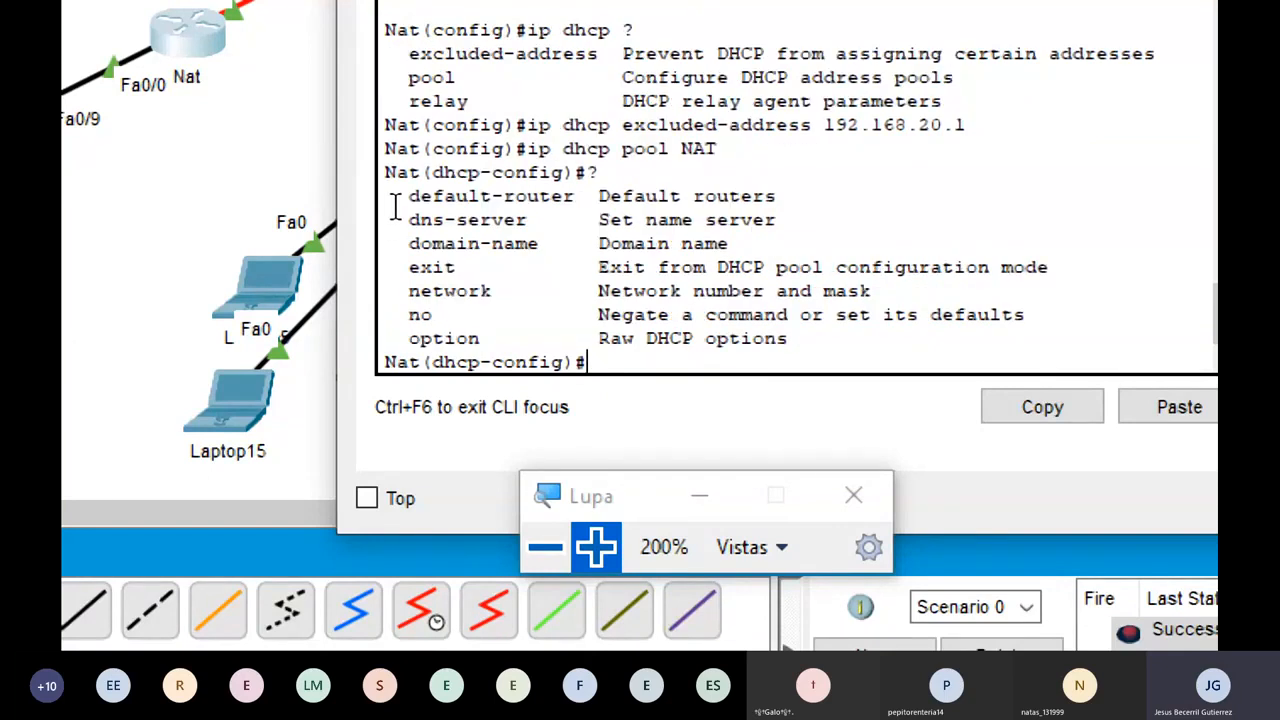
drag(395, 208, 839, 335)
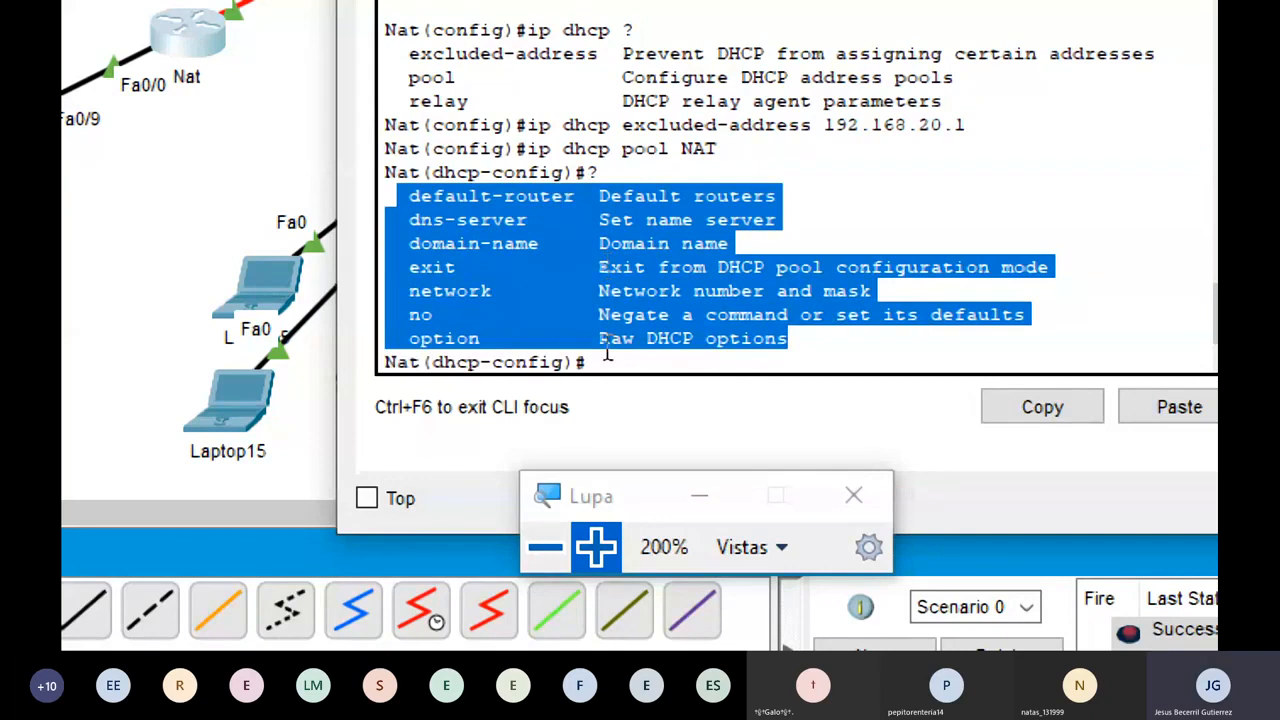
click(632, 330)
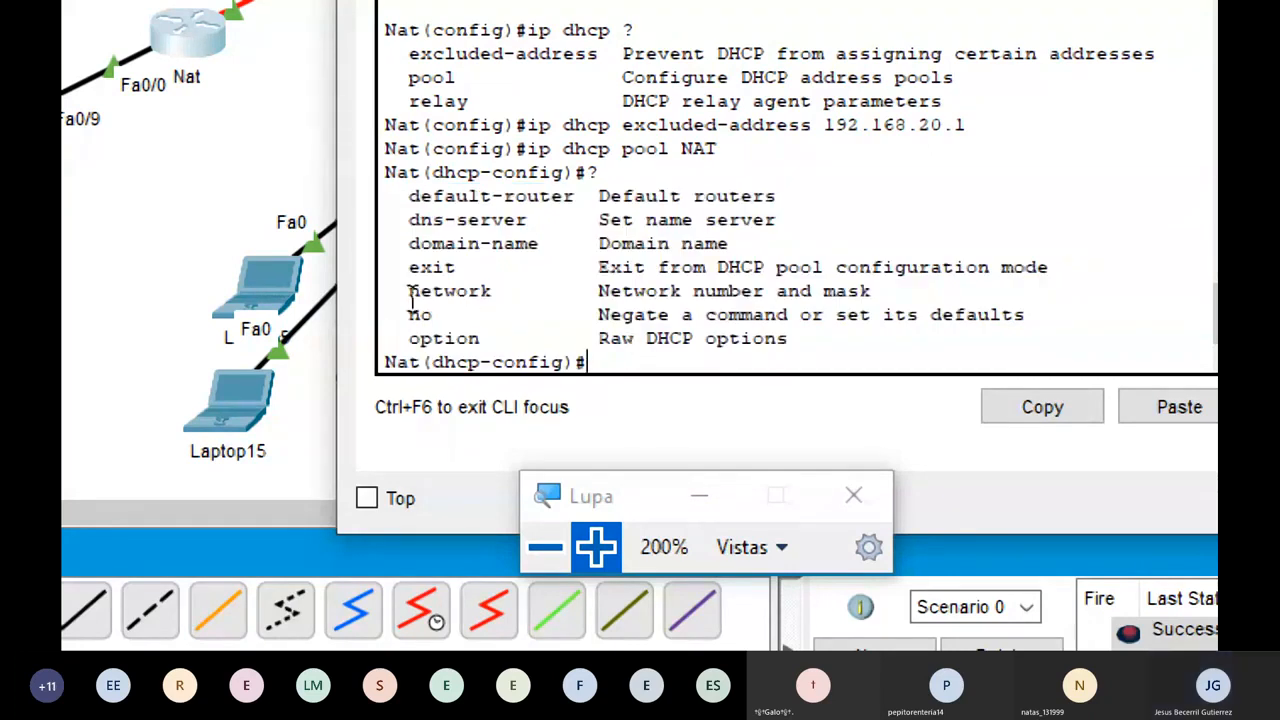
drag(398, 291, 560, 292)
drag(391, 243, 766, 251)
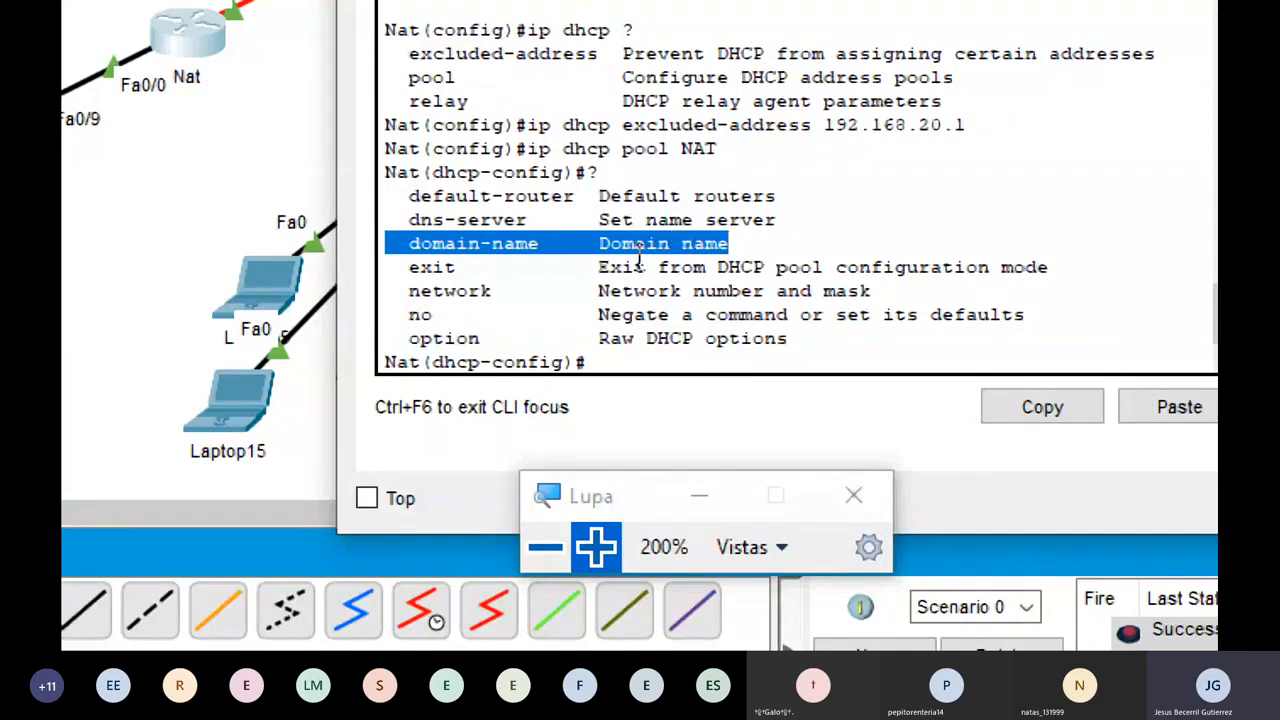
click(413, 225)
drag(413, 225, 938, 225)
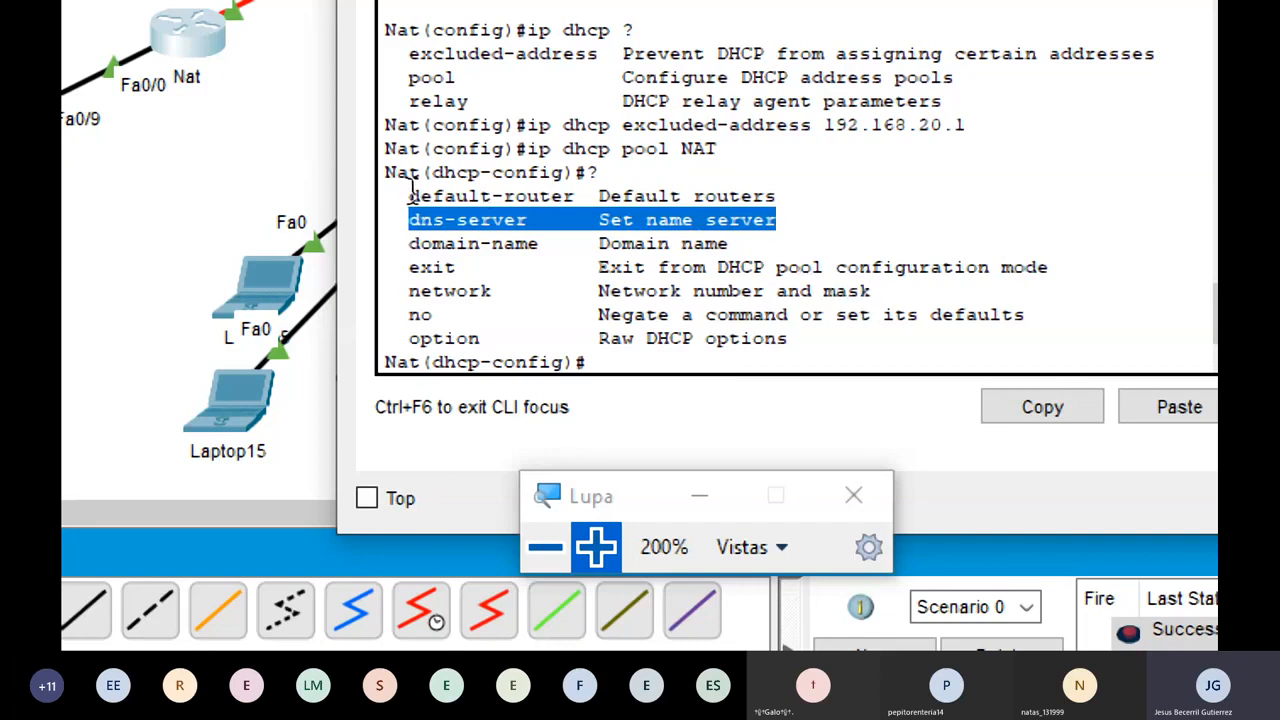
- Set the NAT pool's default router to 192.168.20.1 on the Nat router
drag(410, 194, 794, 199)
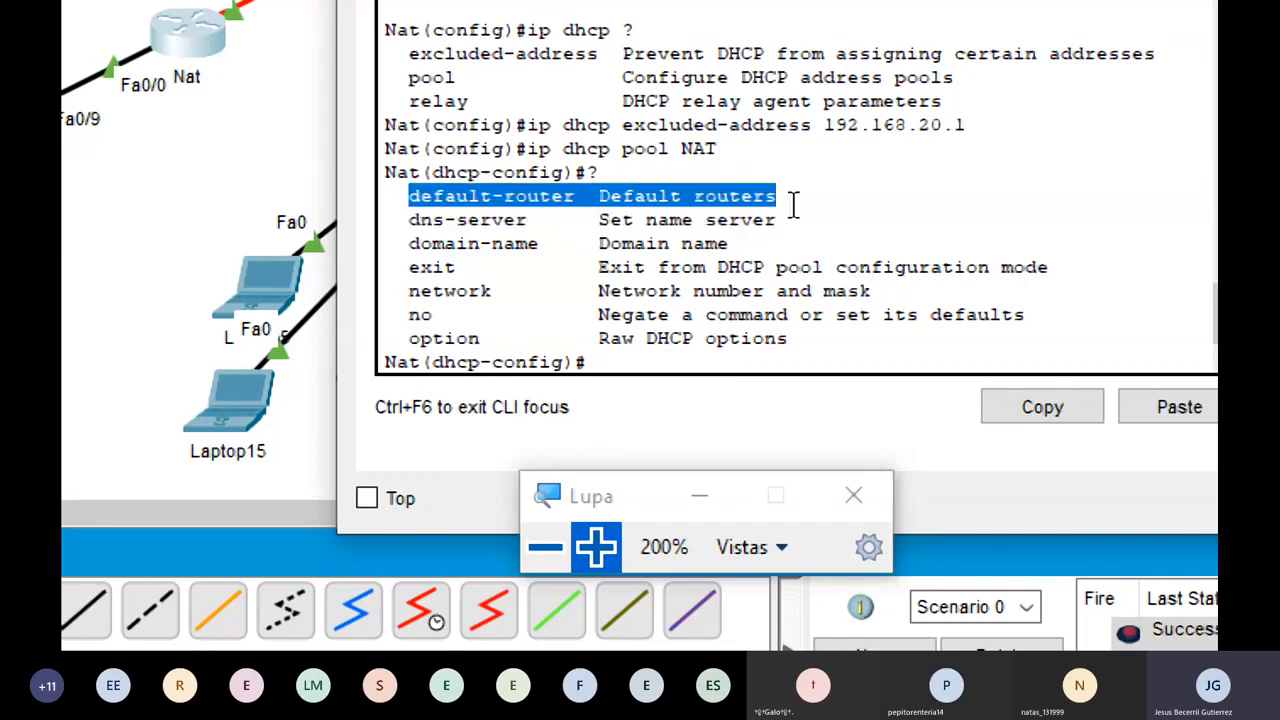
click(632, 358)
text(def)
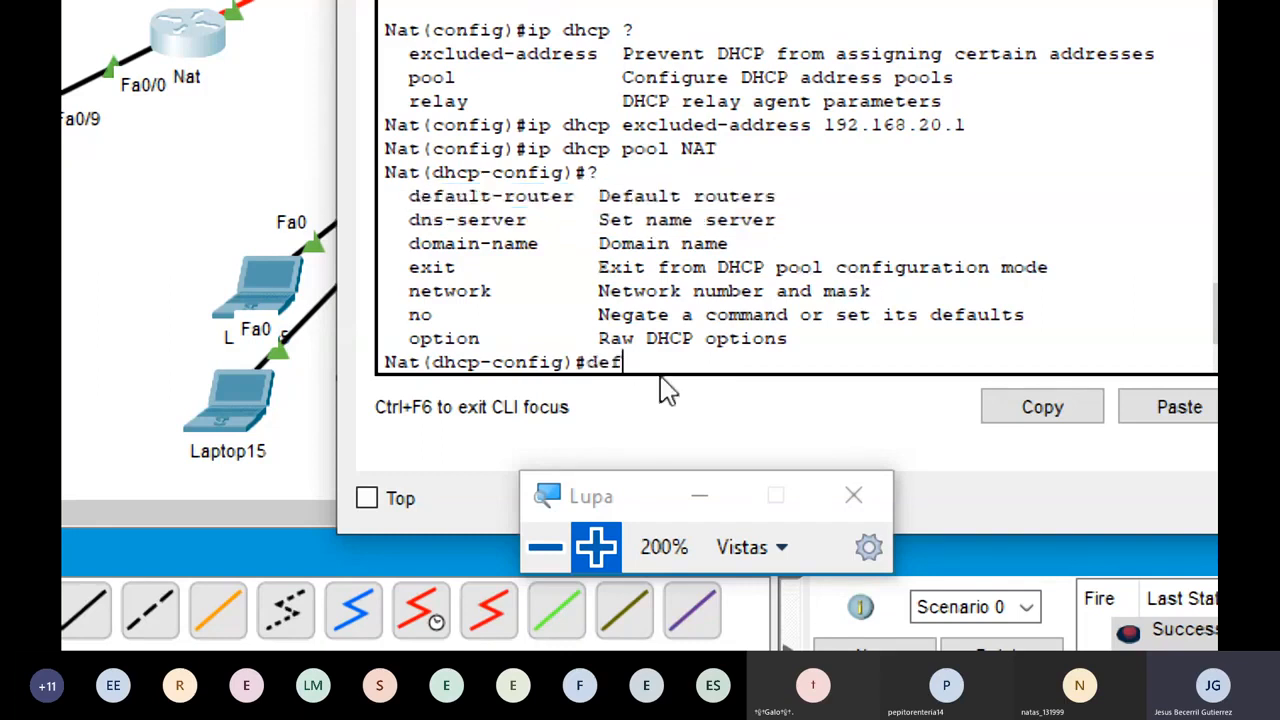
text(ault-router )
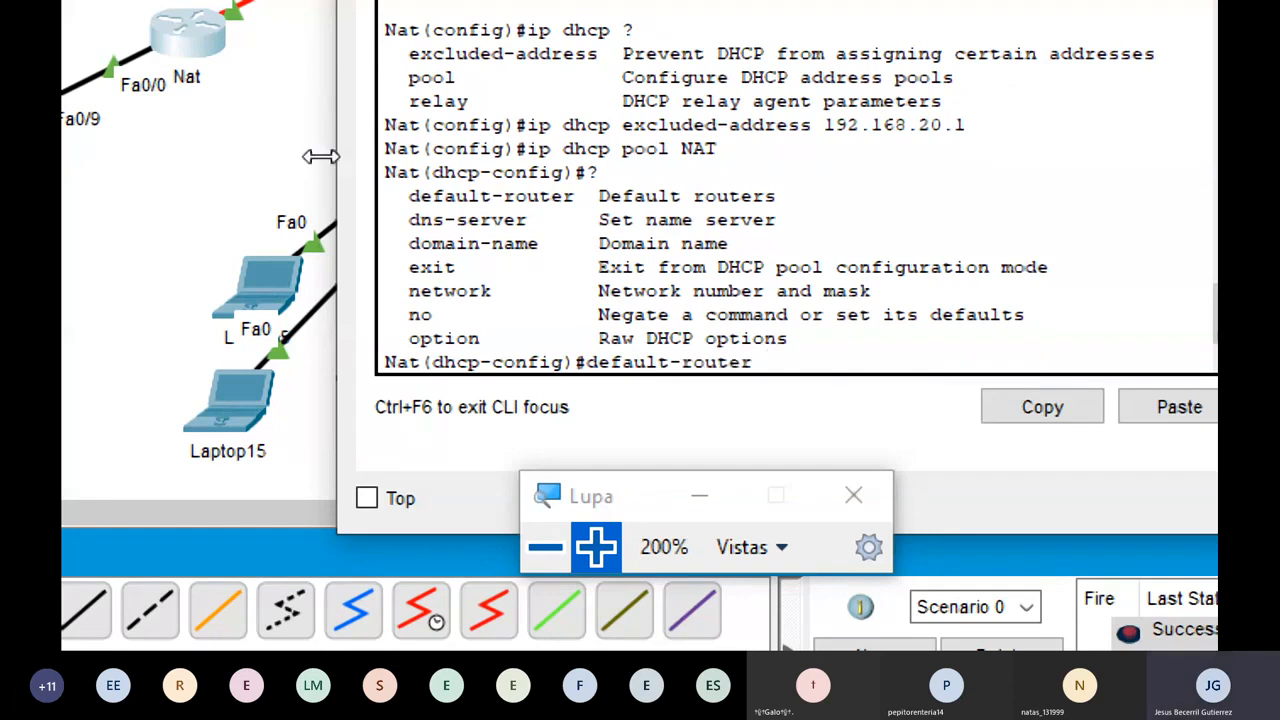
text(192.168.20.1)
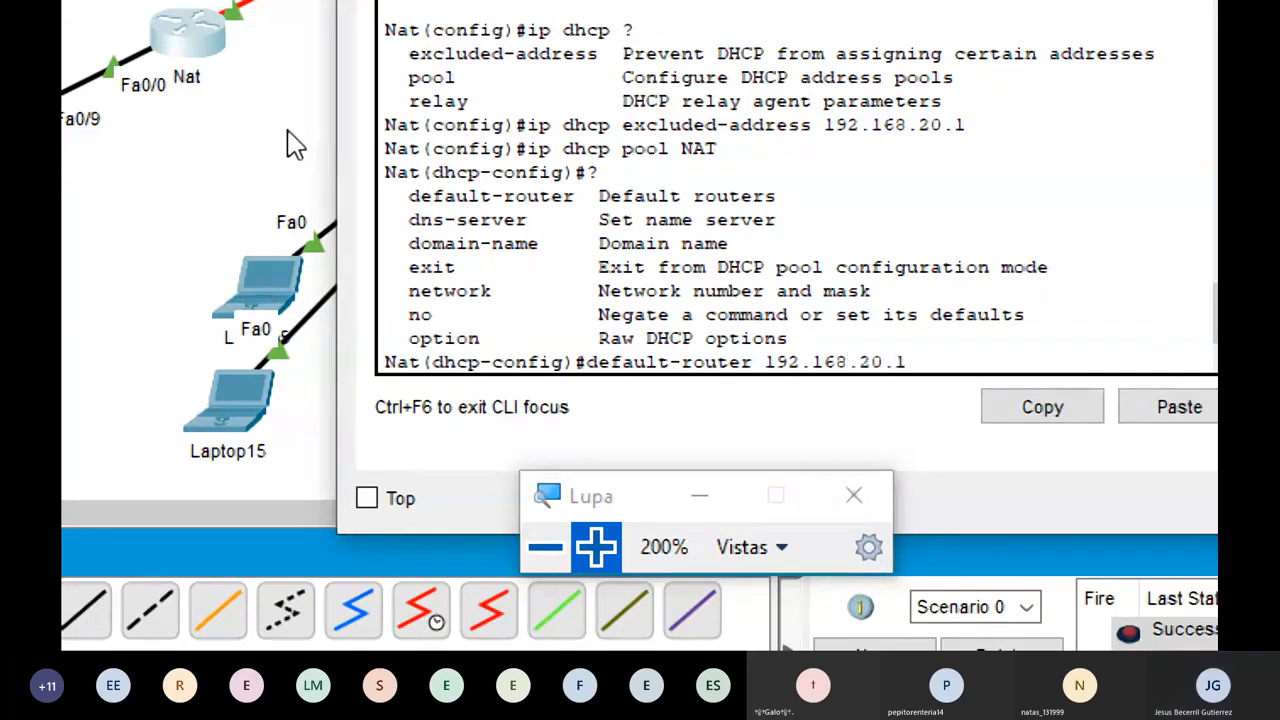
key(Return)
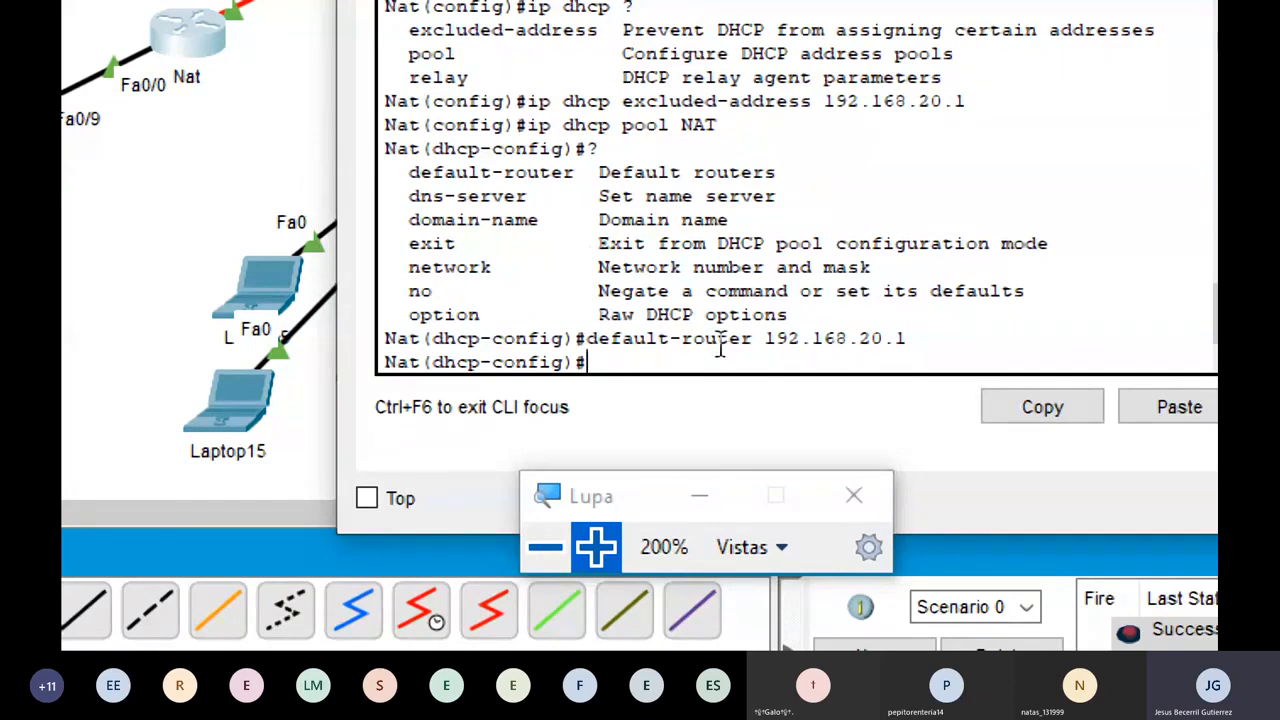
drag(590, 345, 906, 340)
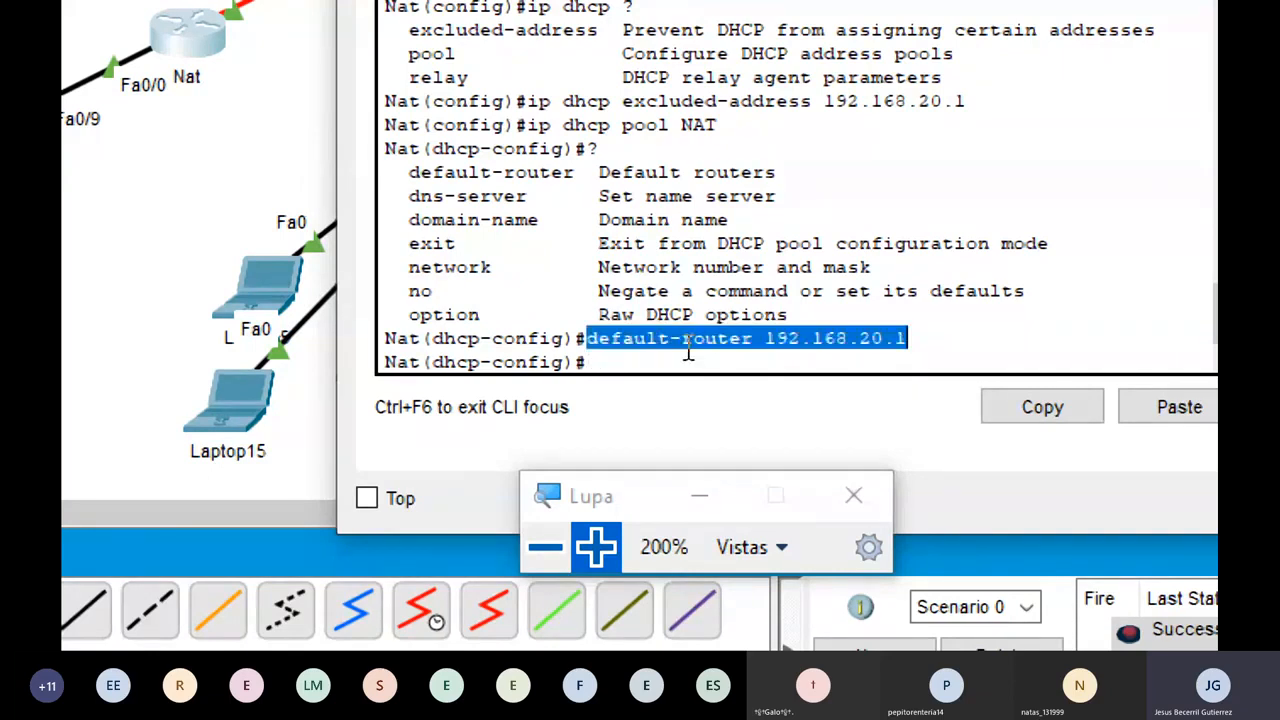
click(688, 355)
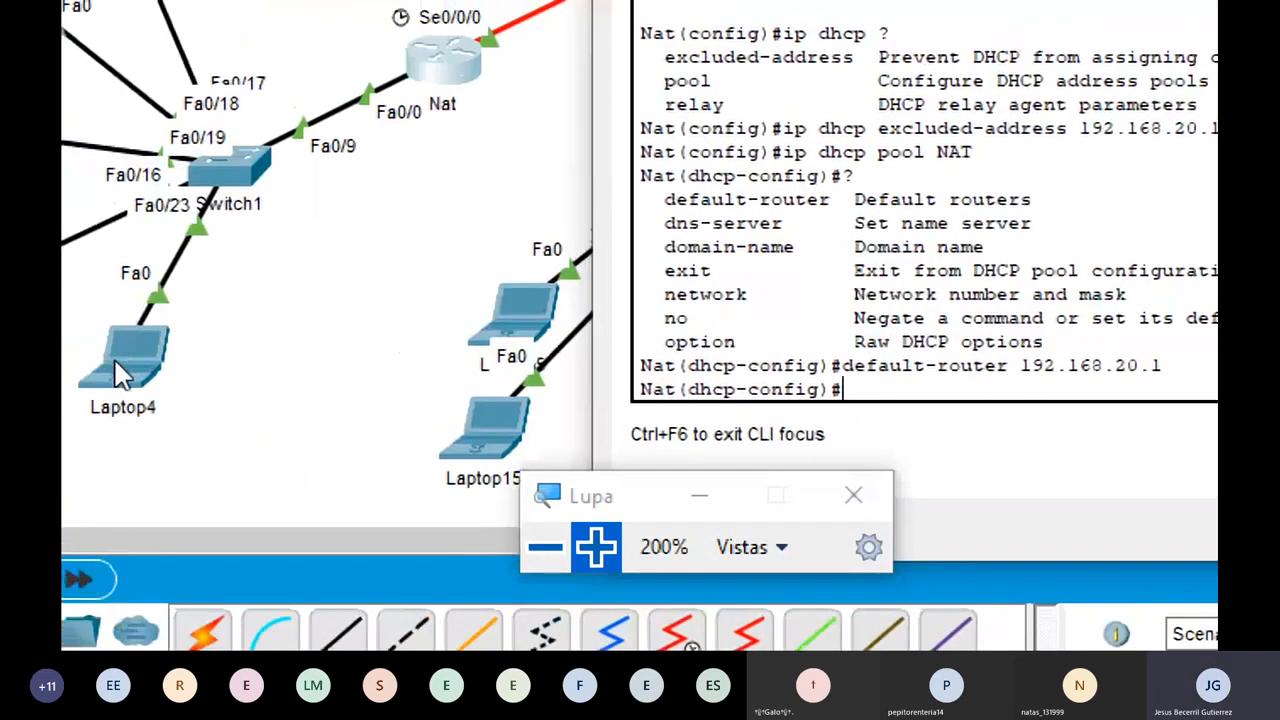
- Open Laptop4's IP configuration and examine its default gateway and DNS server settings
click(440, 68)
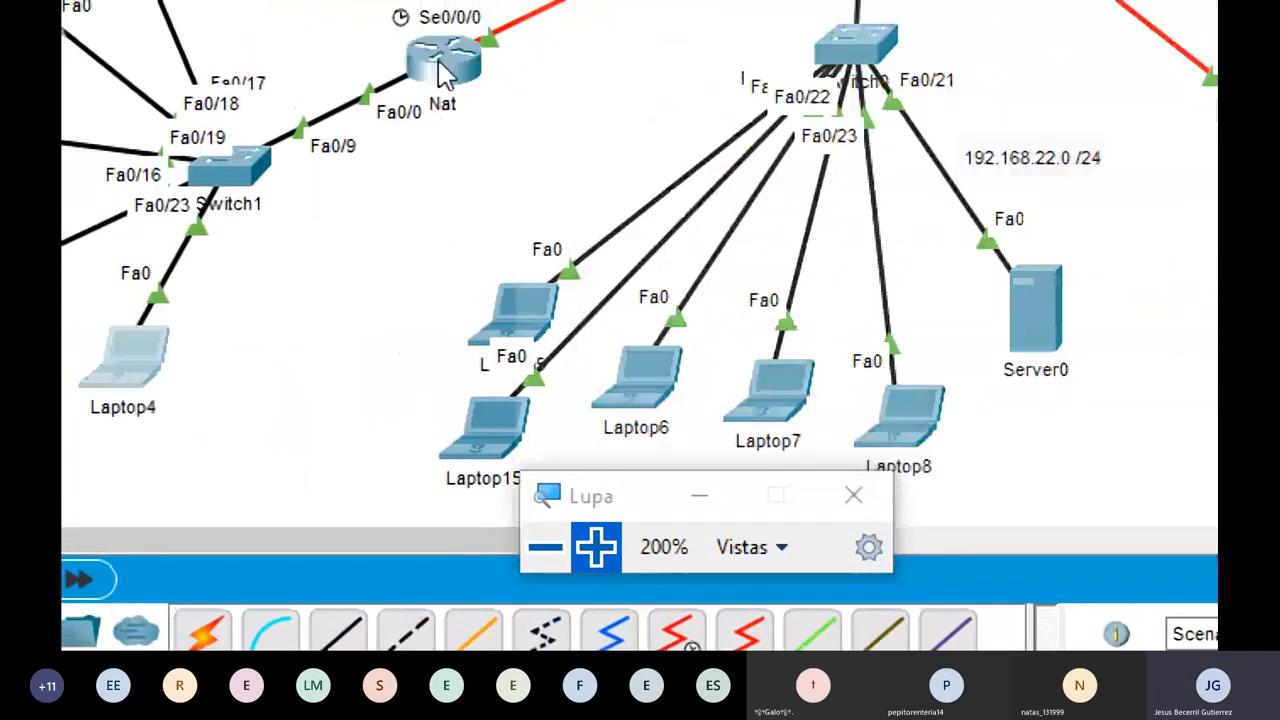
click(123, 358)
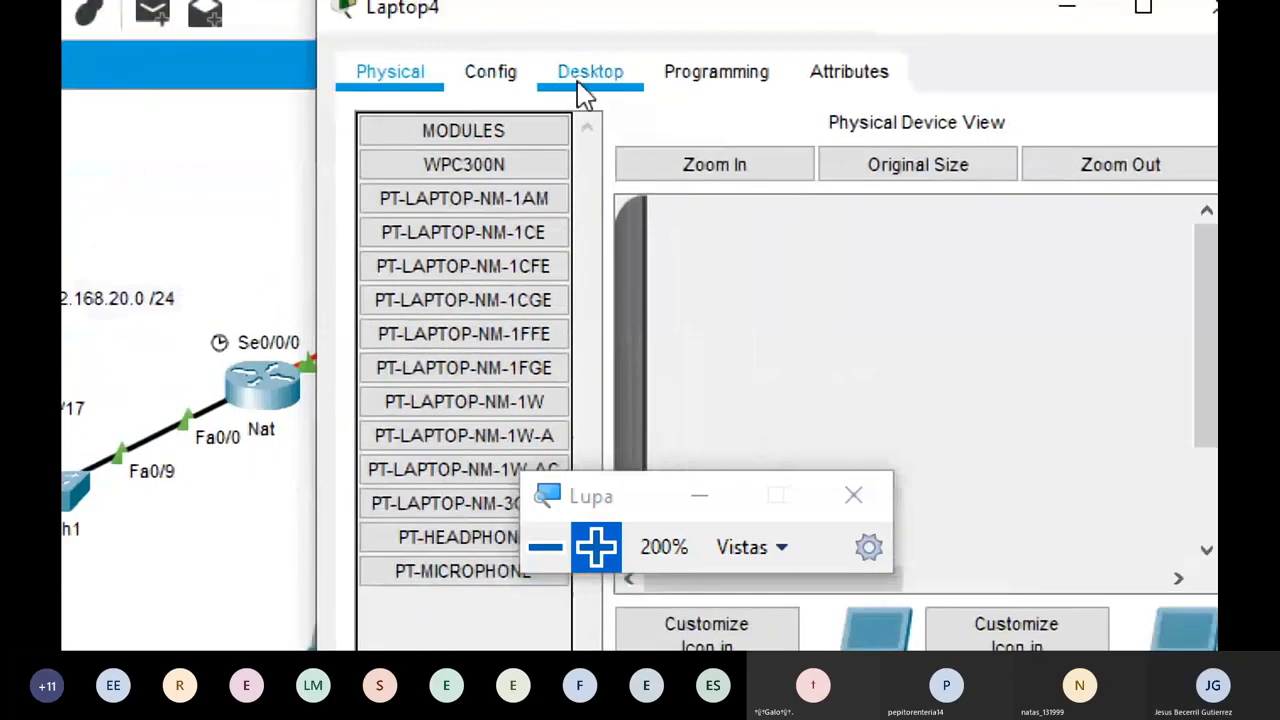
click(580, 85)
click(471, 277)
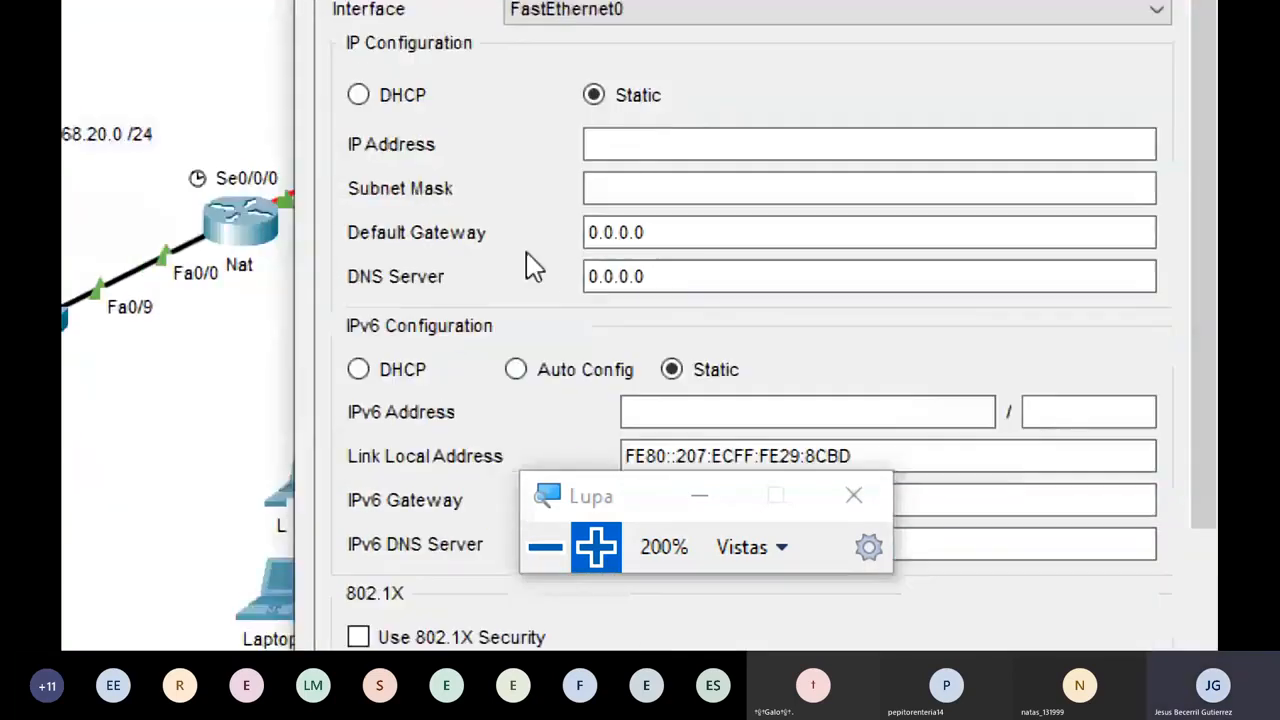
double_click(610, 339)
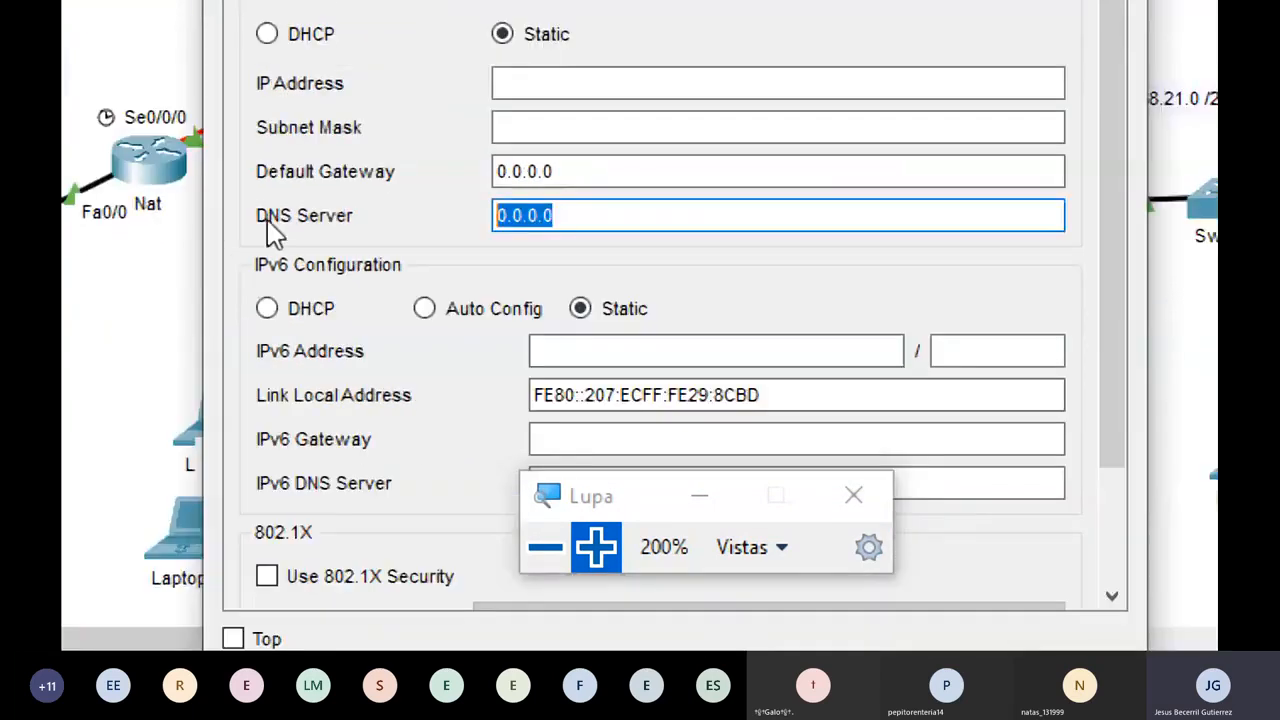
click(157, 286)
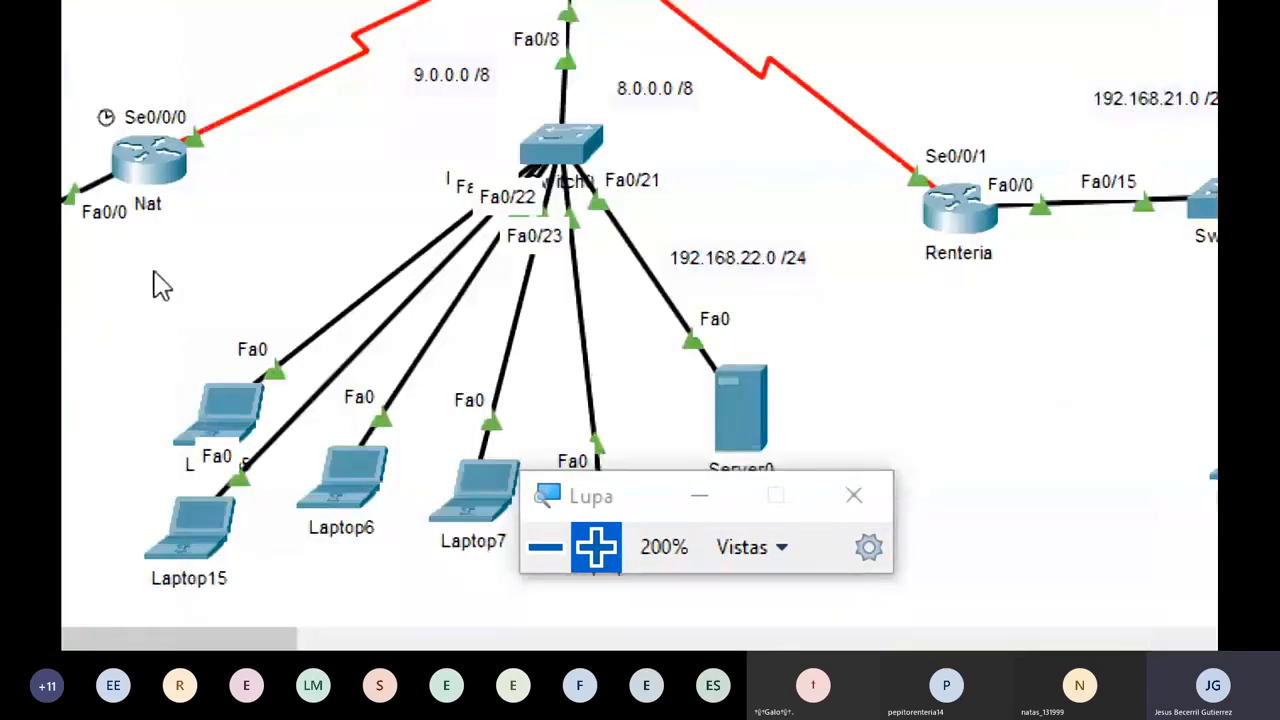
- Return to the Nat router's command line and set the NAT pool's DNS server to 192.168.22.50
key(alt+Tab)
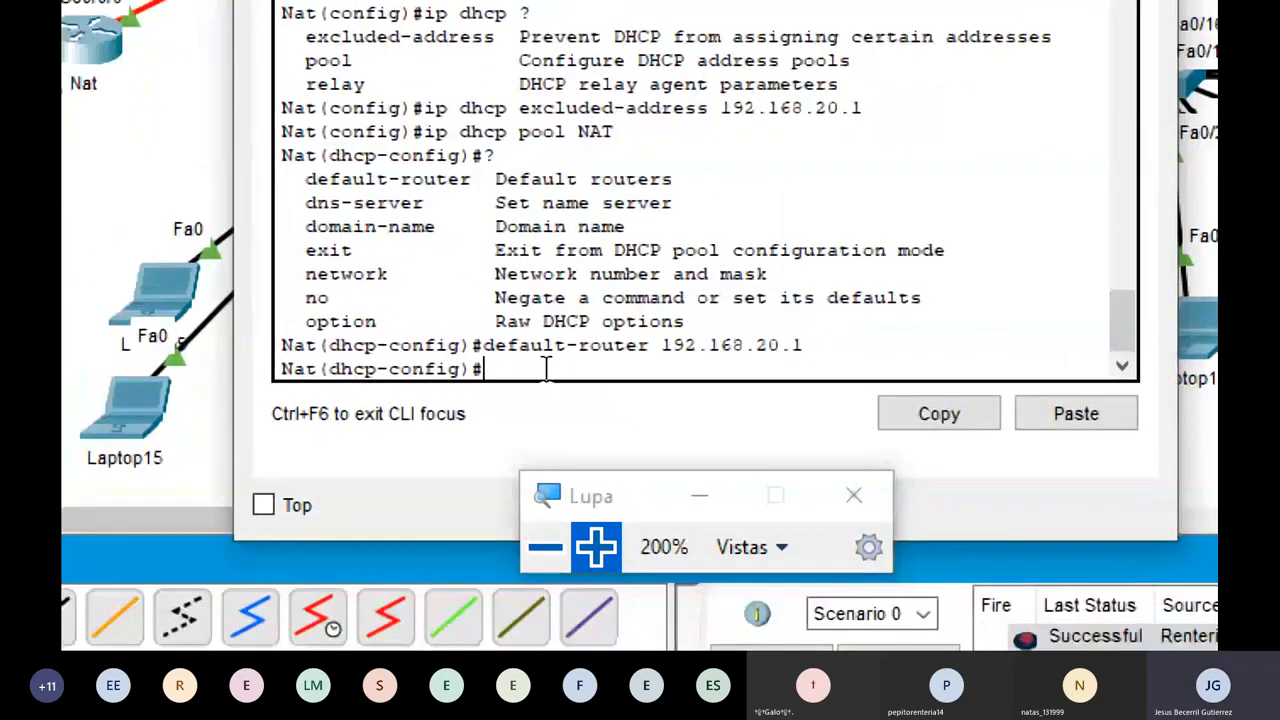
text(dns-server)
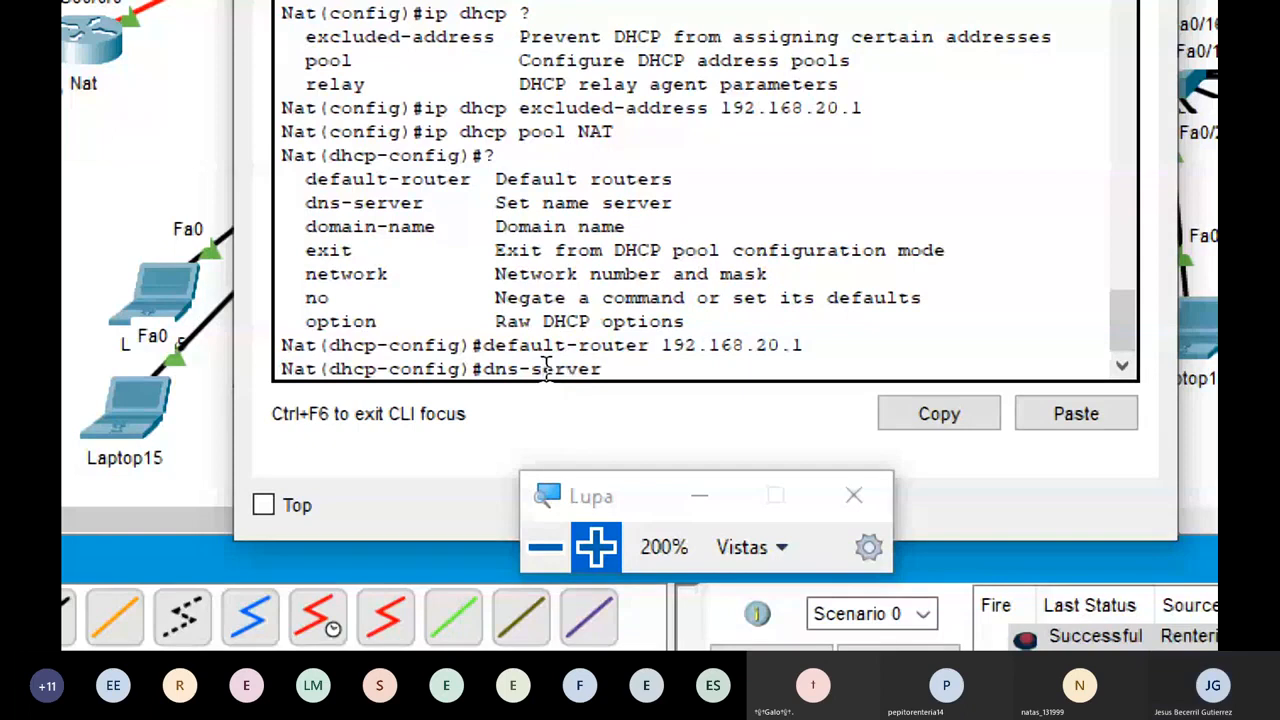
text( 192.168)
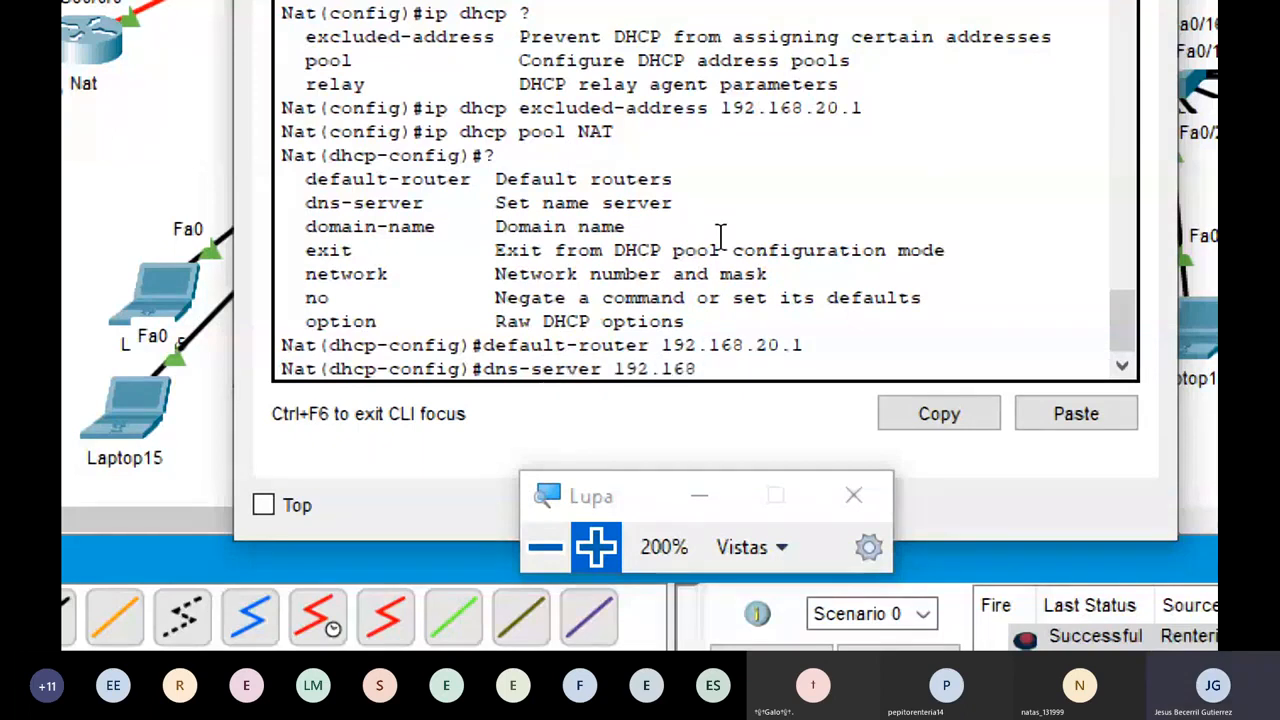
text(.22.50)
key(Return)
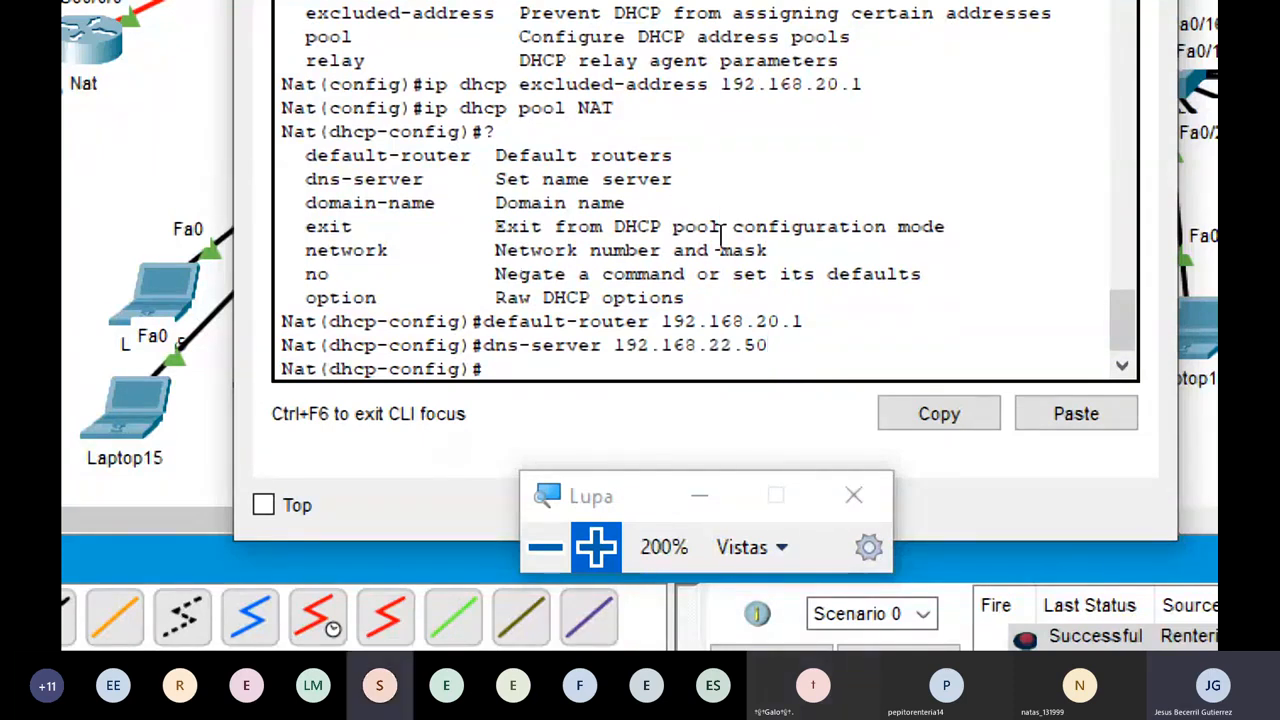
- Examine the DNS service on Server0 to check the address in its resource record
click(545, 560)
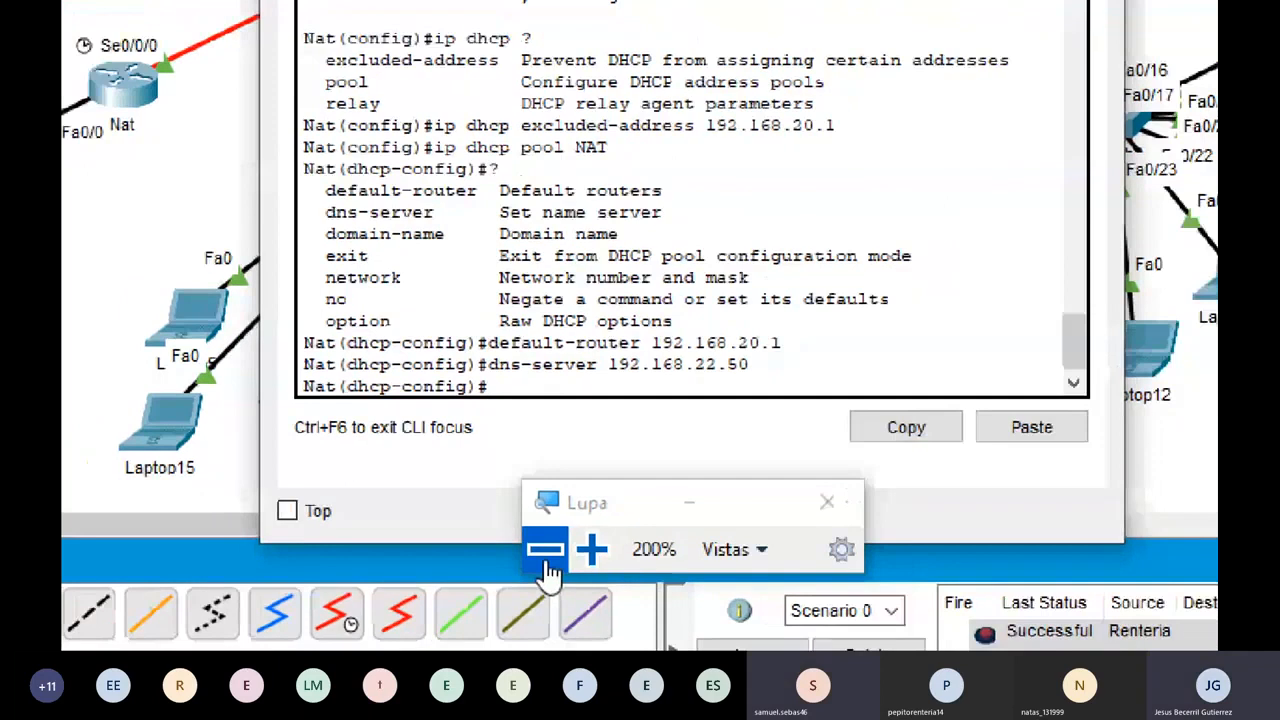
click(545, 550)
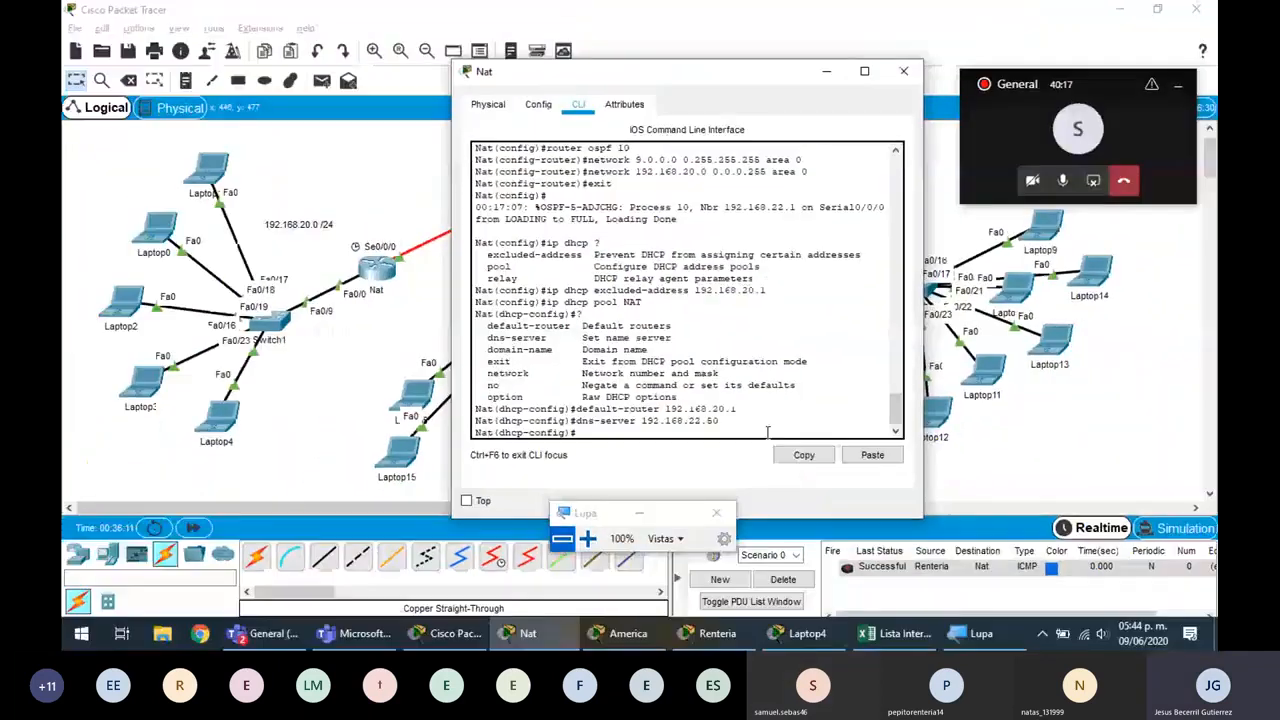
click(934, 412)
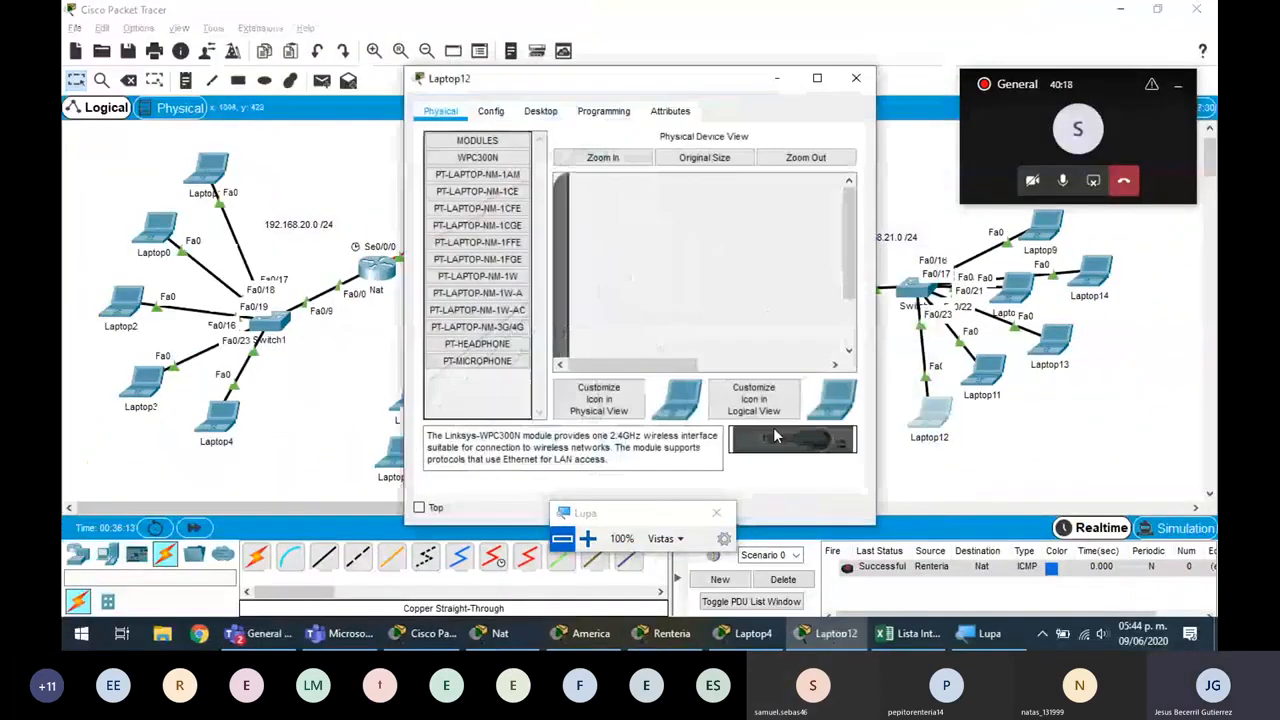
click(863, 85)
click(688, 383)
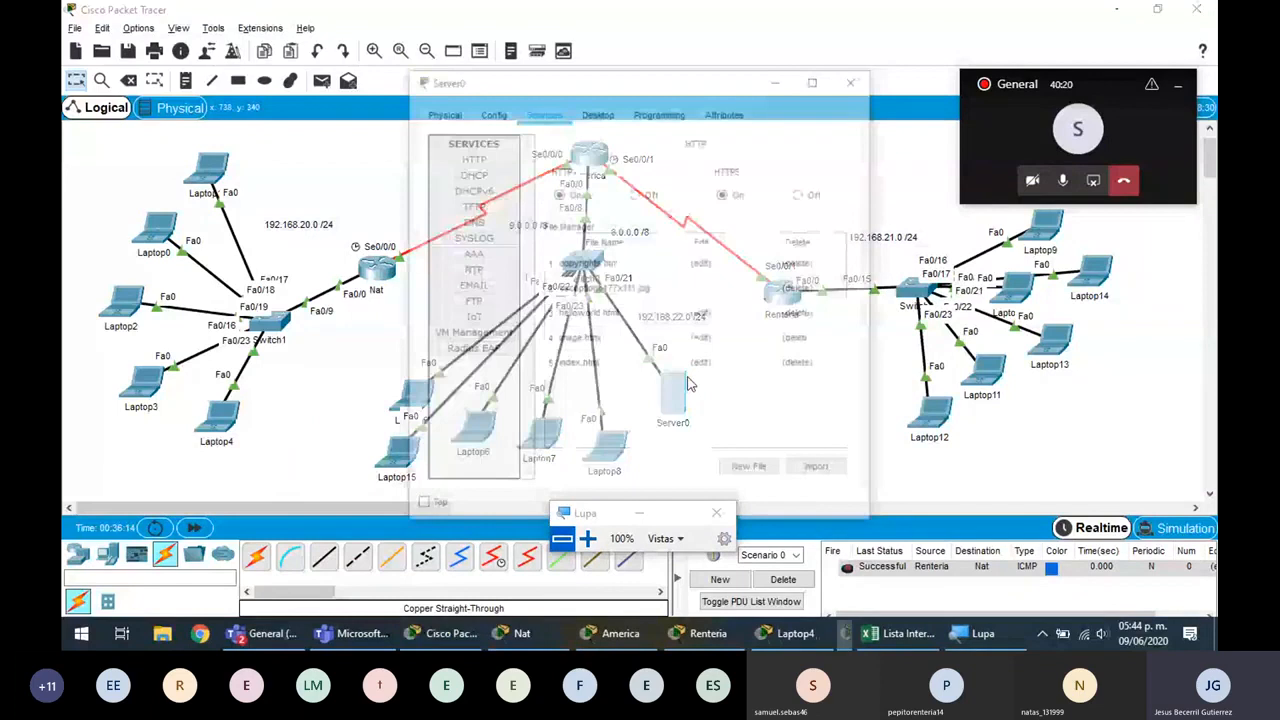
click(470, 221)
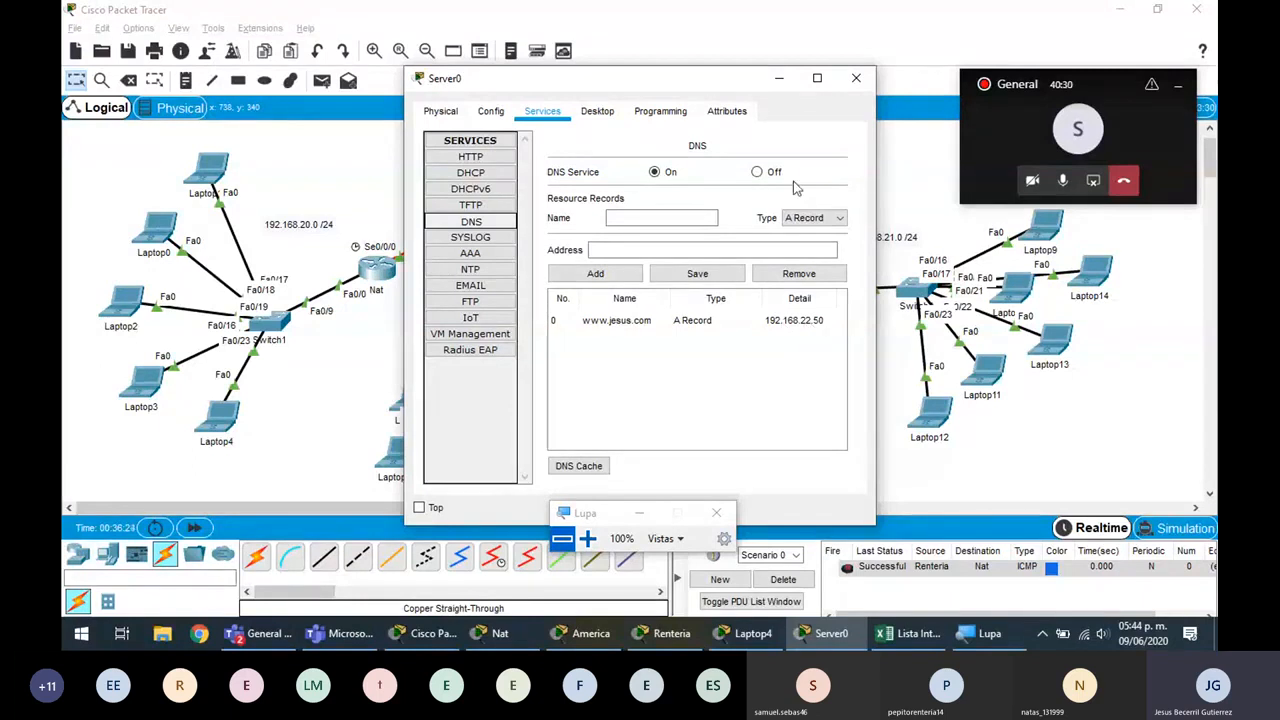
click(856, 78)
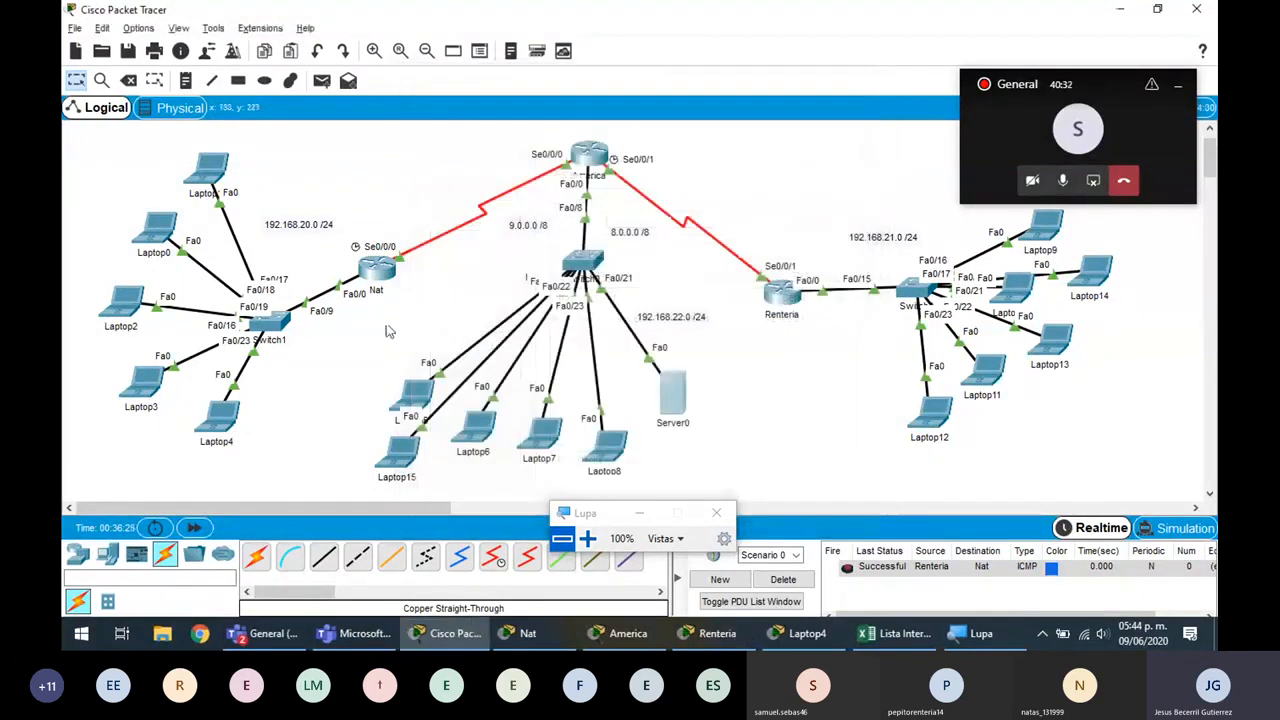
- Reopen the Nat router's command line and assign network 192.168.20.0 with mask 255.255.255.0 to the DHCP pool
click(376, 268)
click(587, 538)
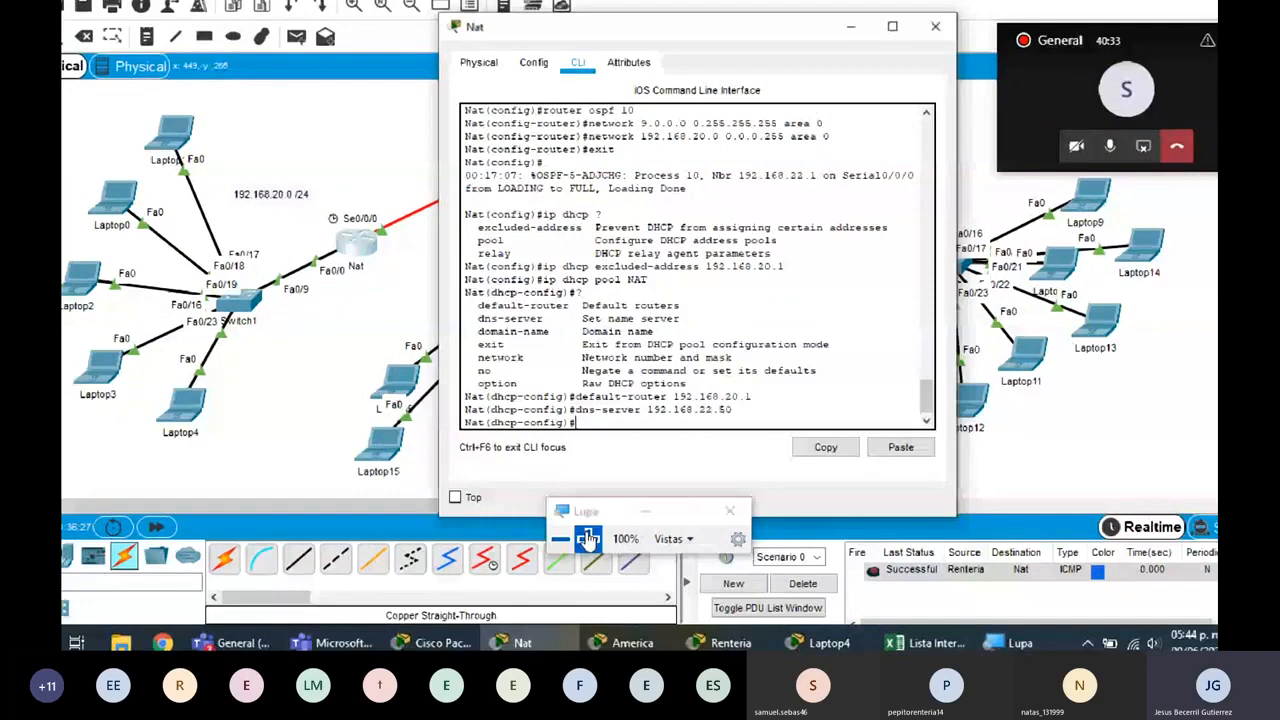
click(587, 538)
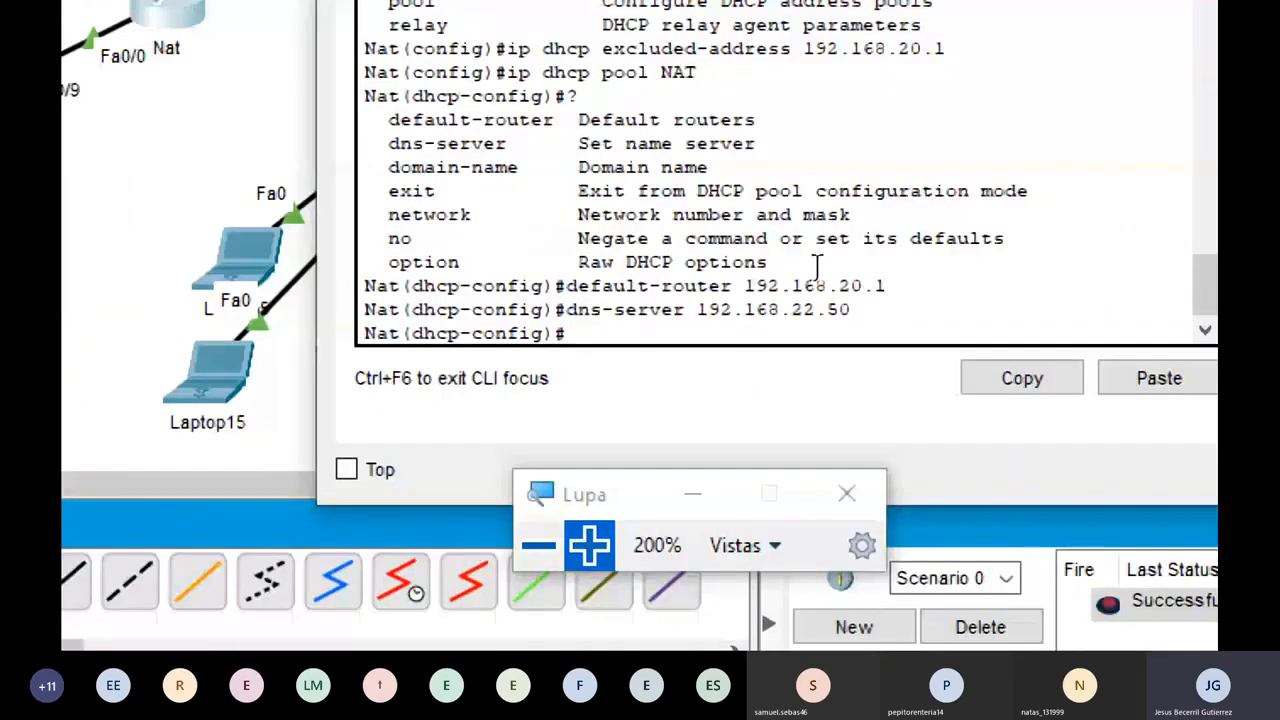
drag(723, 314, 855, 312)
click(748, 328)
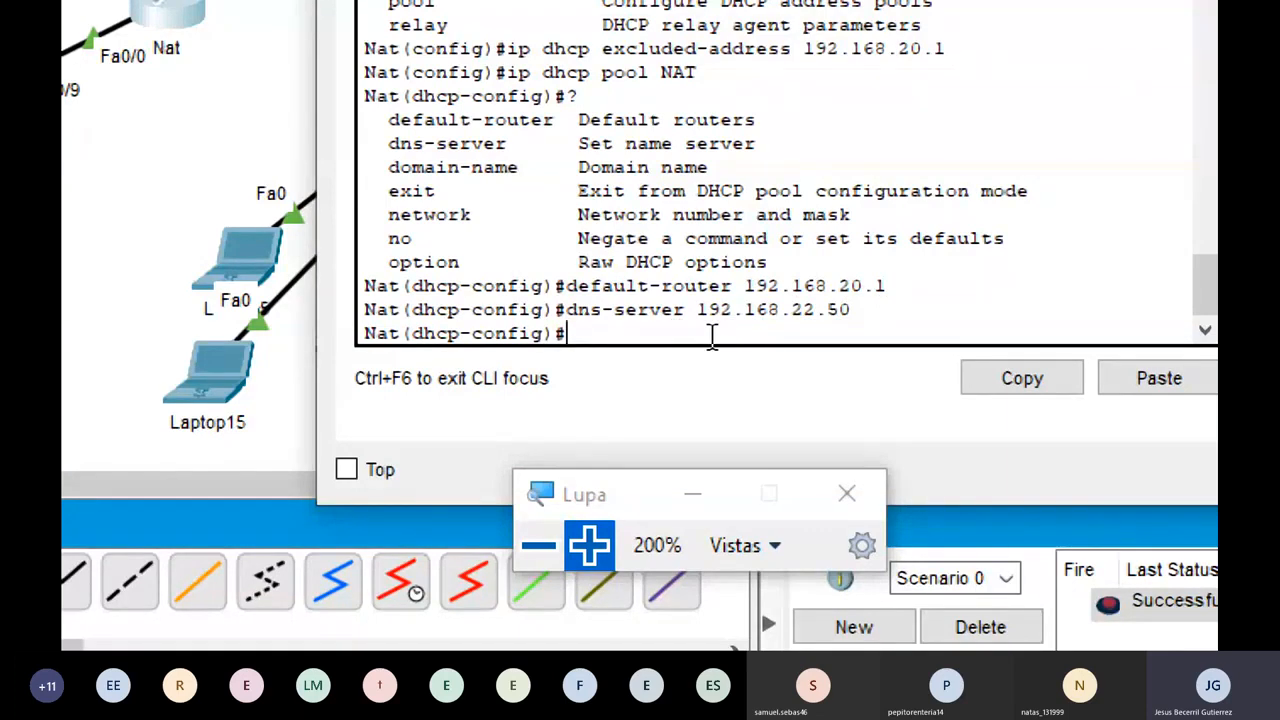
text(network)
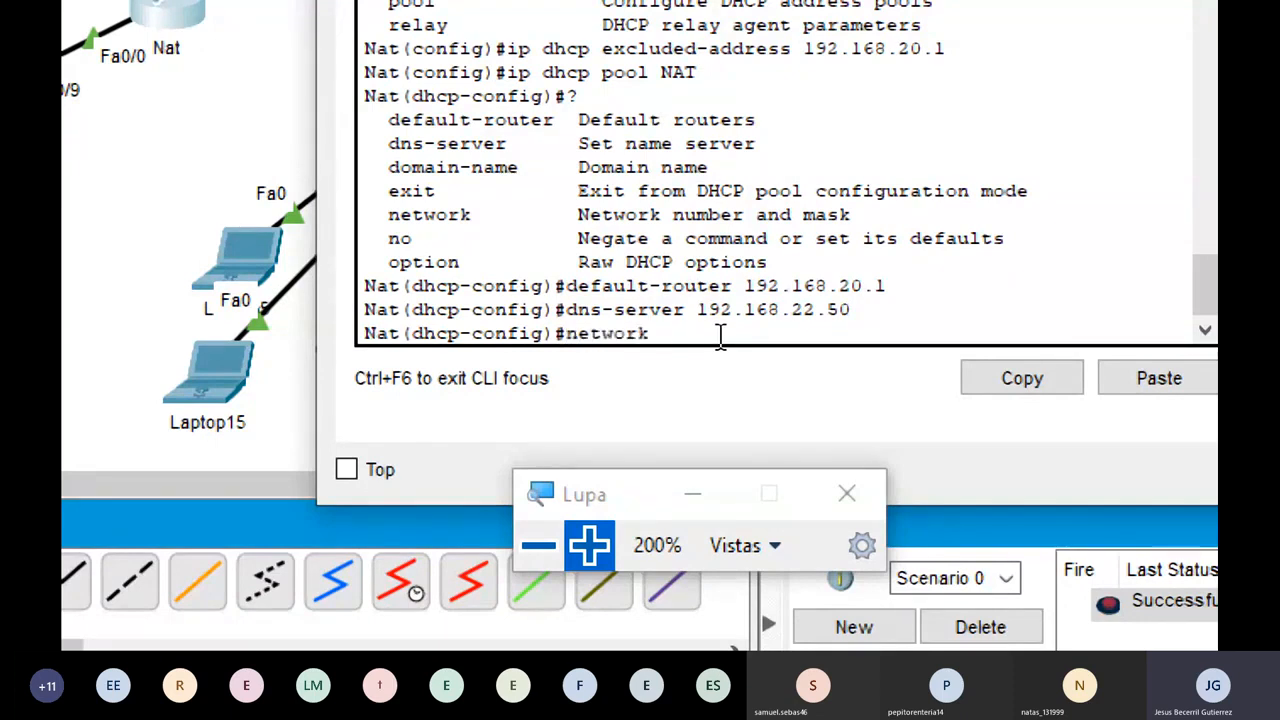
double_click(862, 58)
drag(710, 296, 787, 340)
click(772, 344)
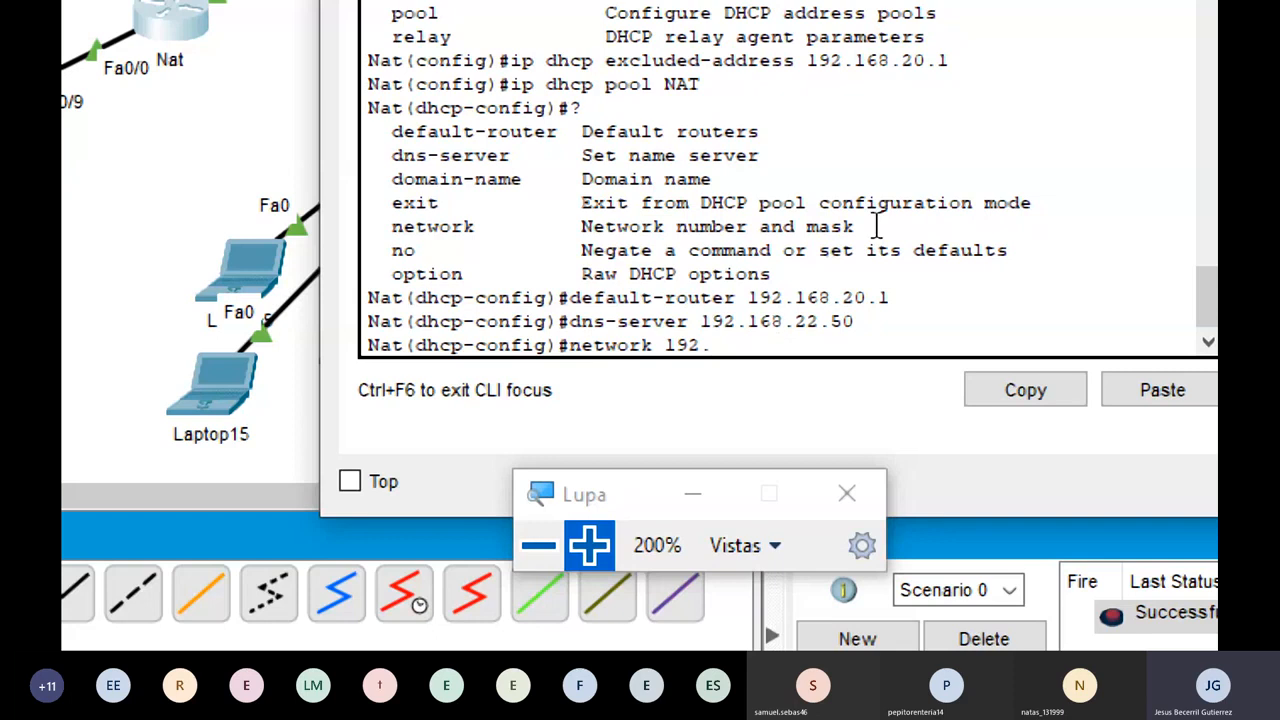
text(192.168.20.0 255.255.25)
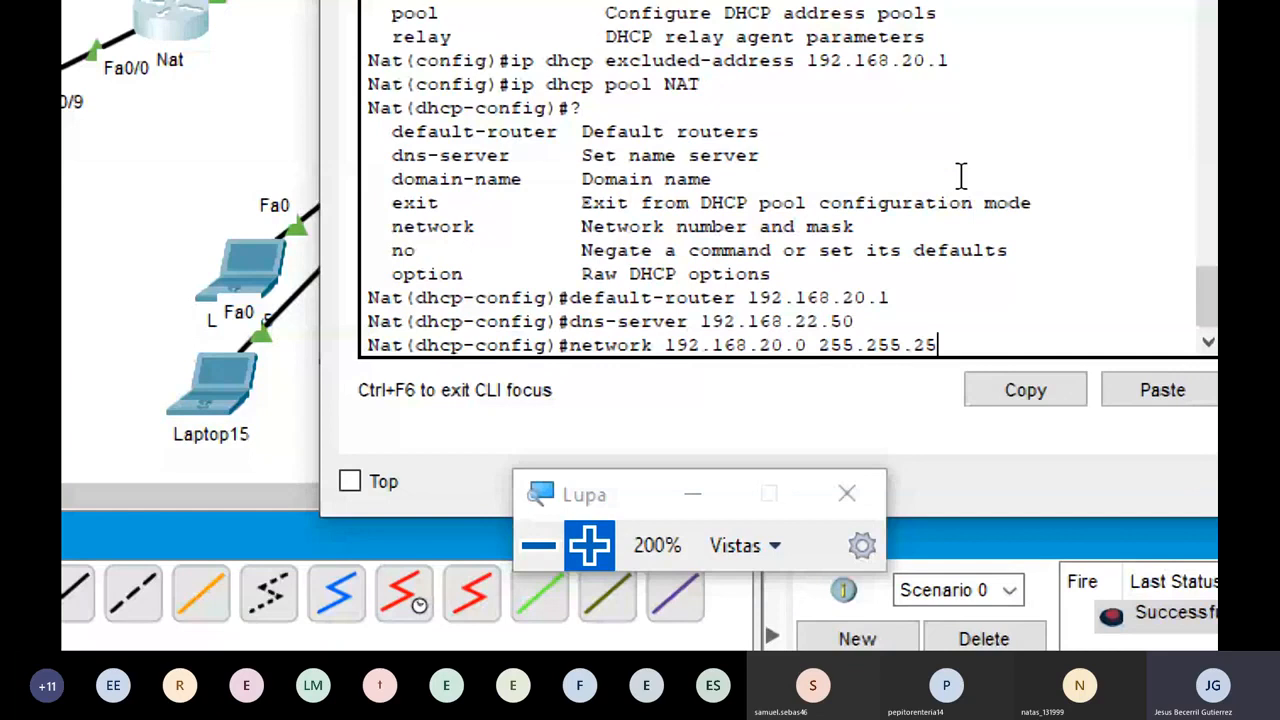
text(5.0)
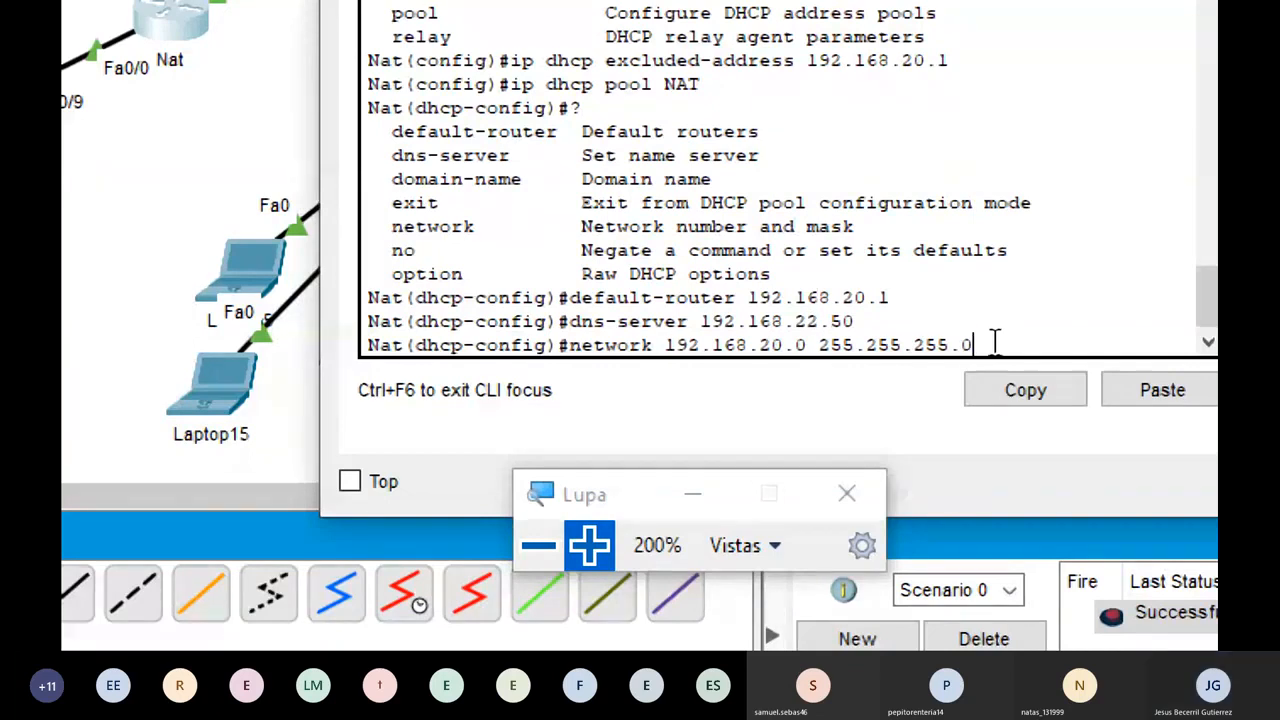
key(Return)
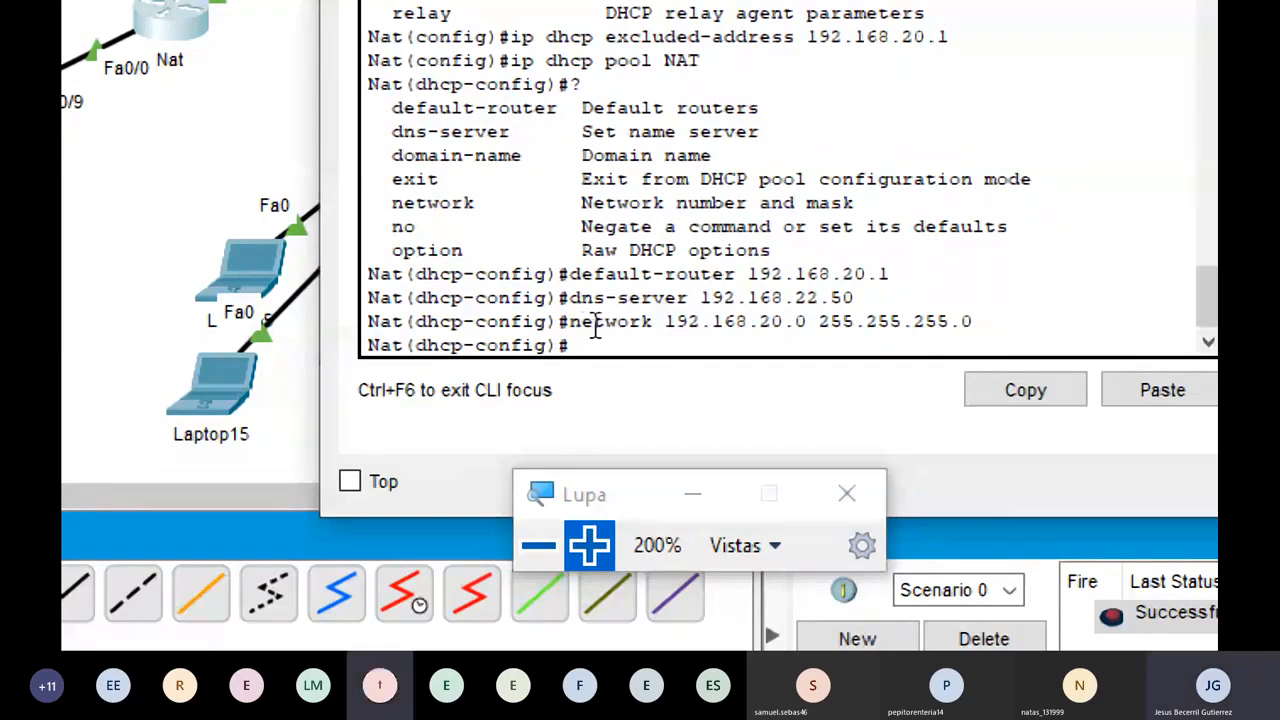
- Review the excluded address and the default-router, dns-server and network commands entered for the NAT pool
drag(581, 322, 1000, 318)
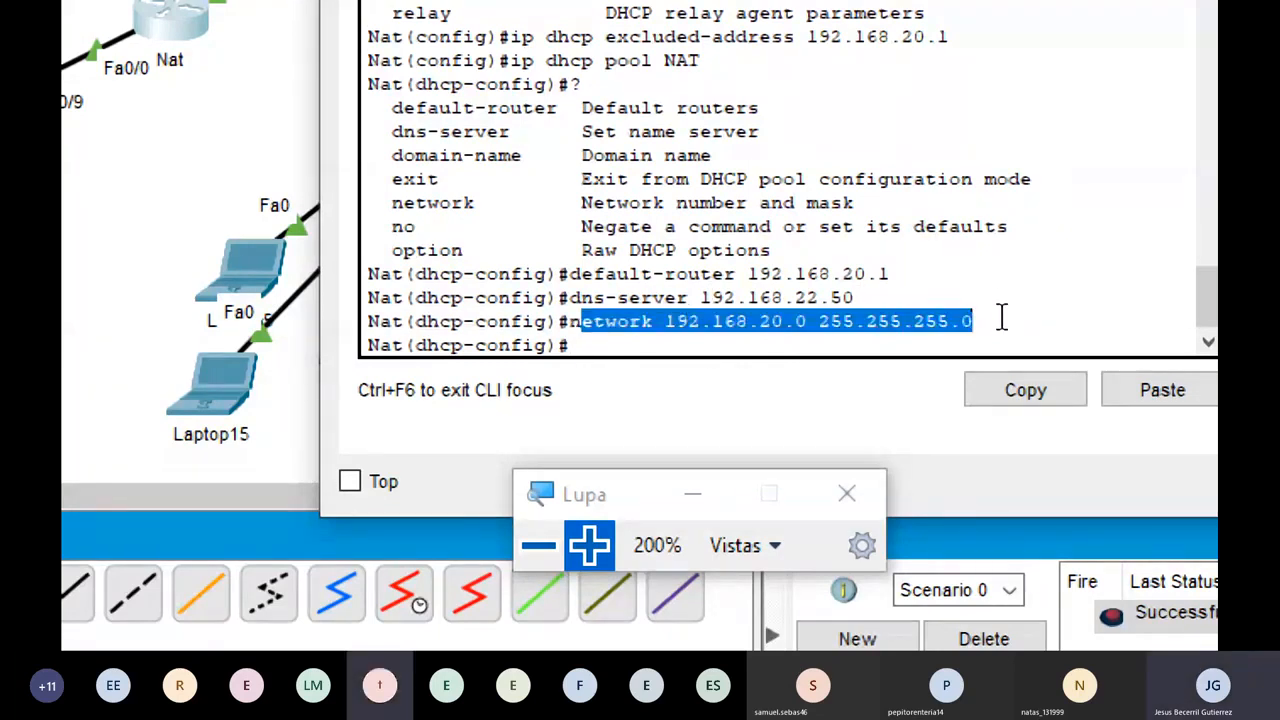
click(735, 337)
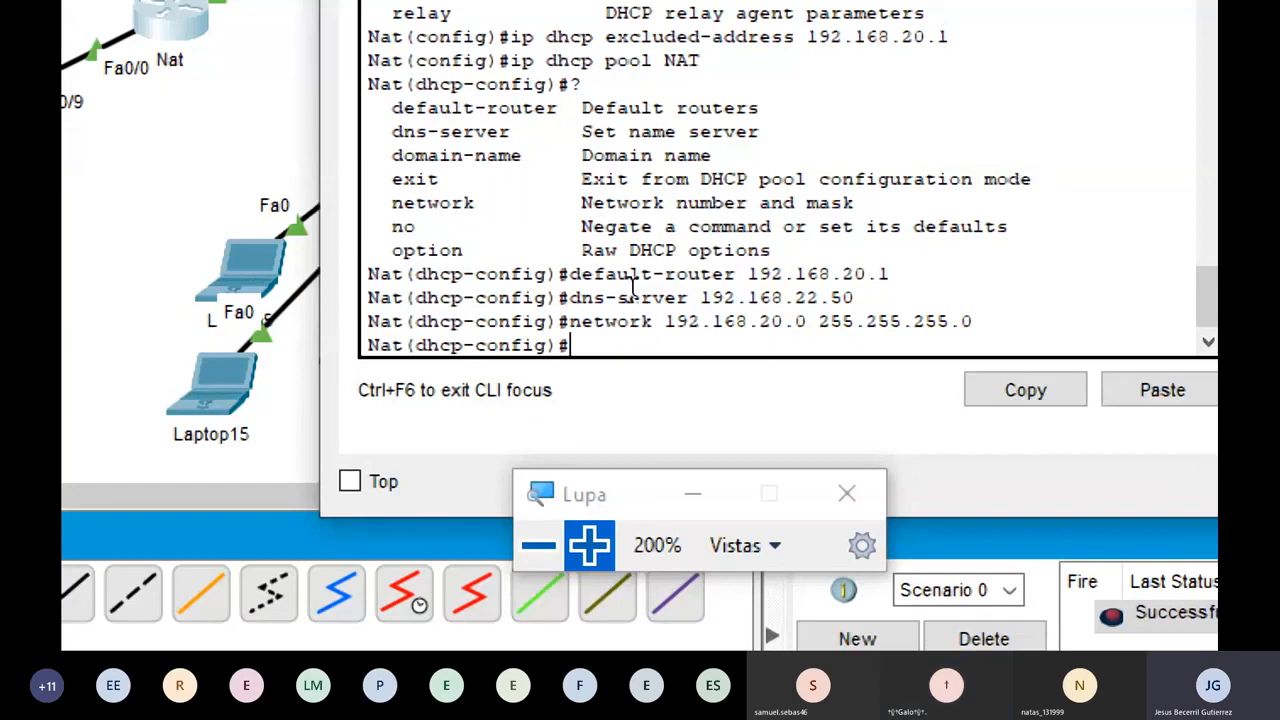
drag(605, 40, 965, 45)
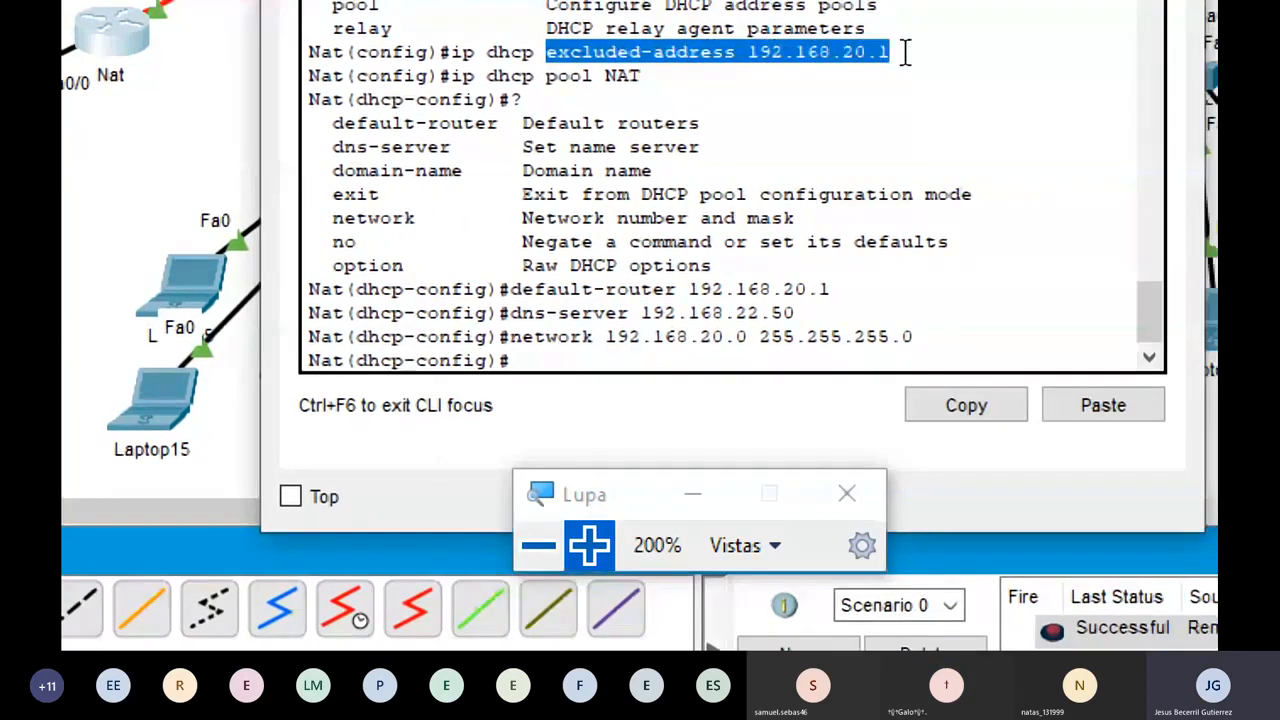
drag(510, 289, 957, 336)
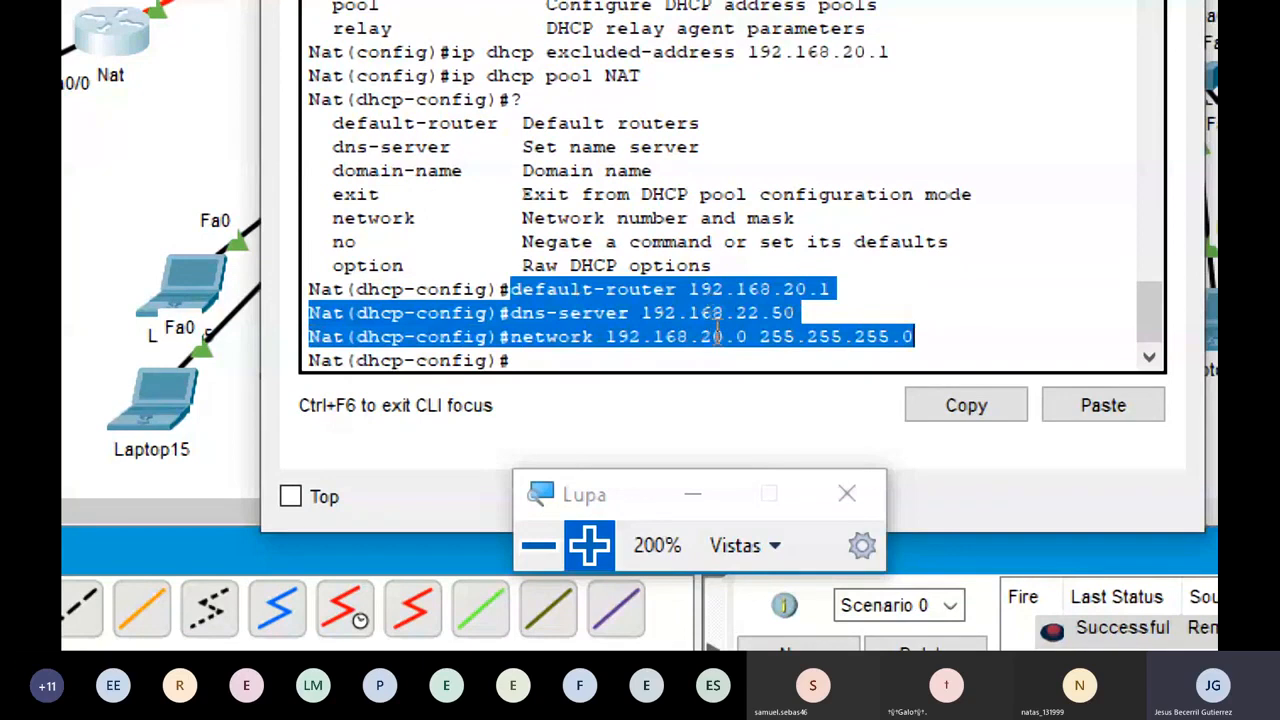
click(637, 358)
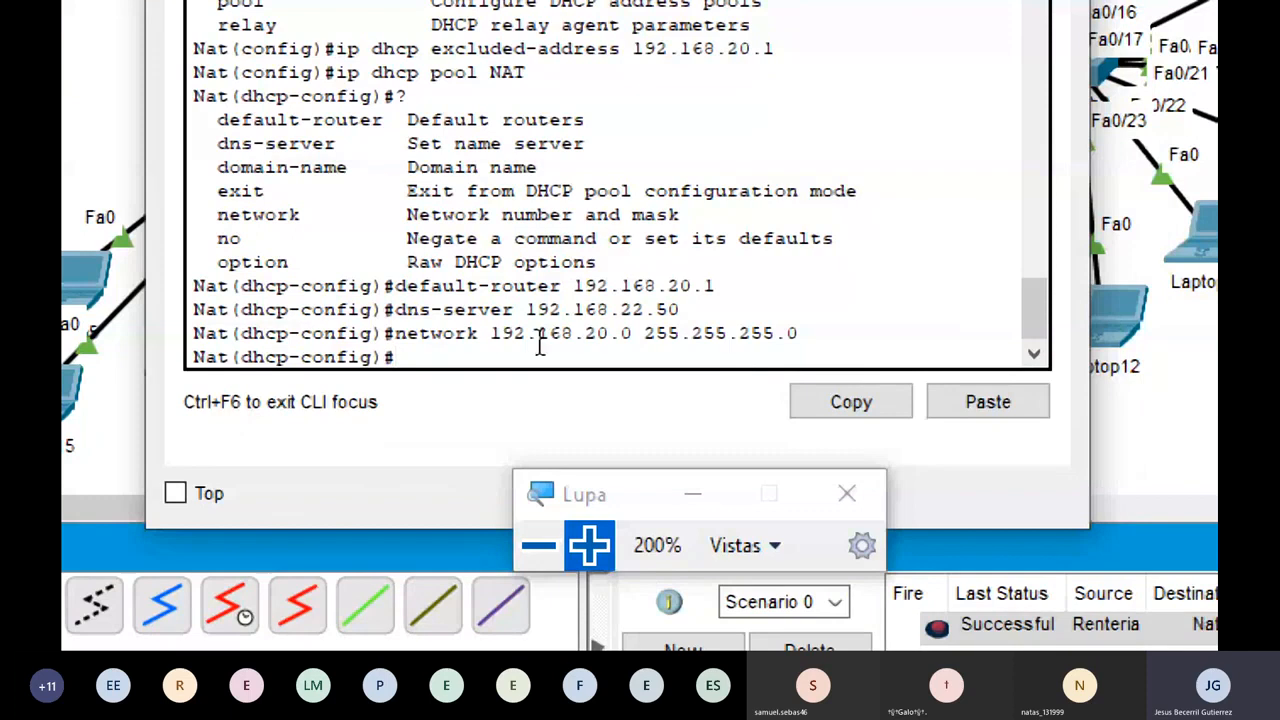
- Compare the NAT pool's network address with the excluded address in the Nat router's command line
drag(491, 333, 650, 333)
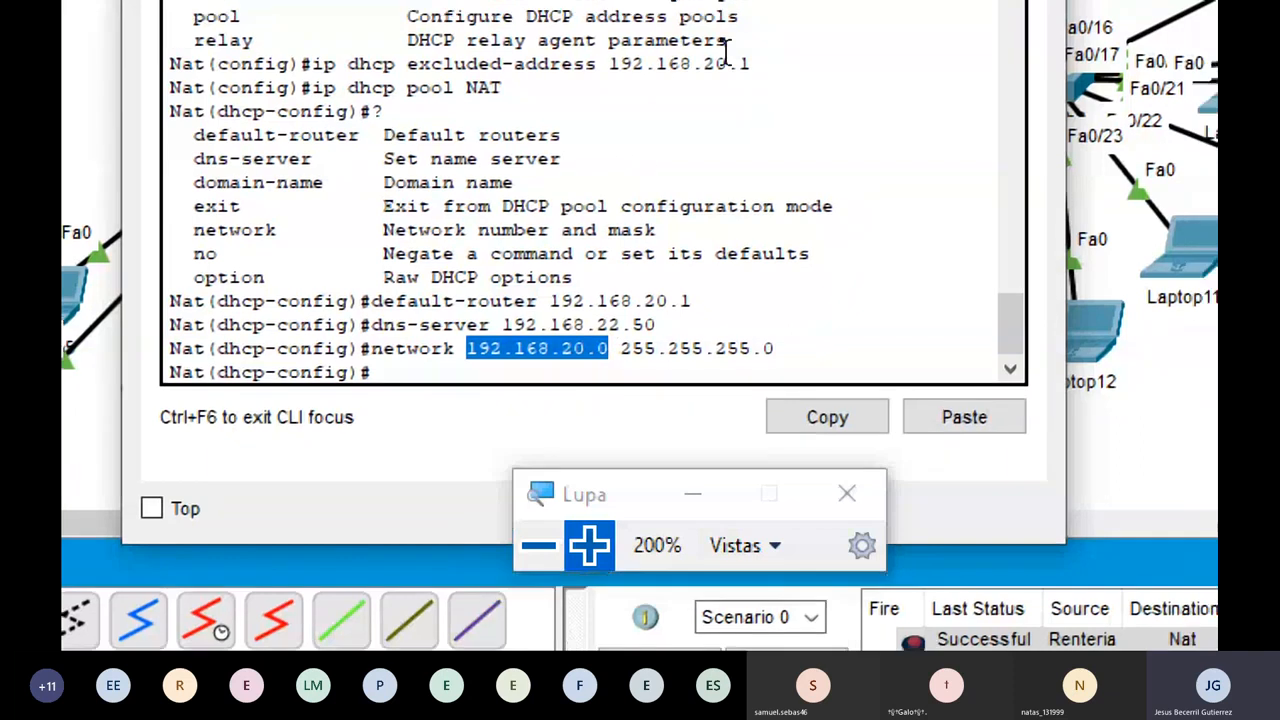
drag(740, 64, 744, 80)
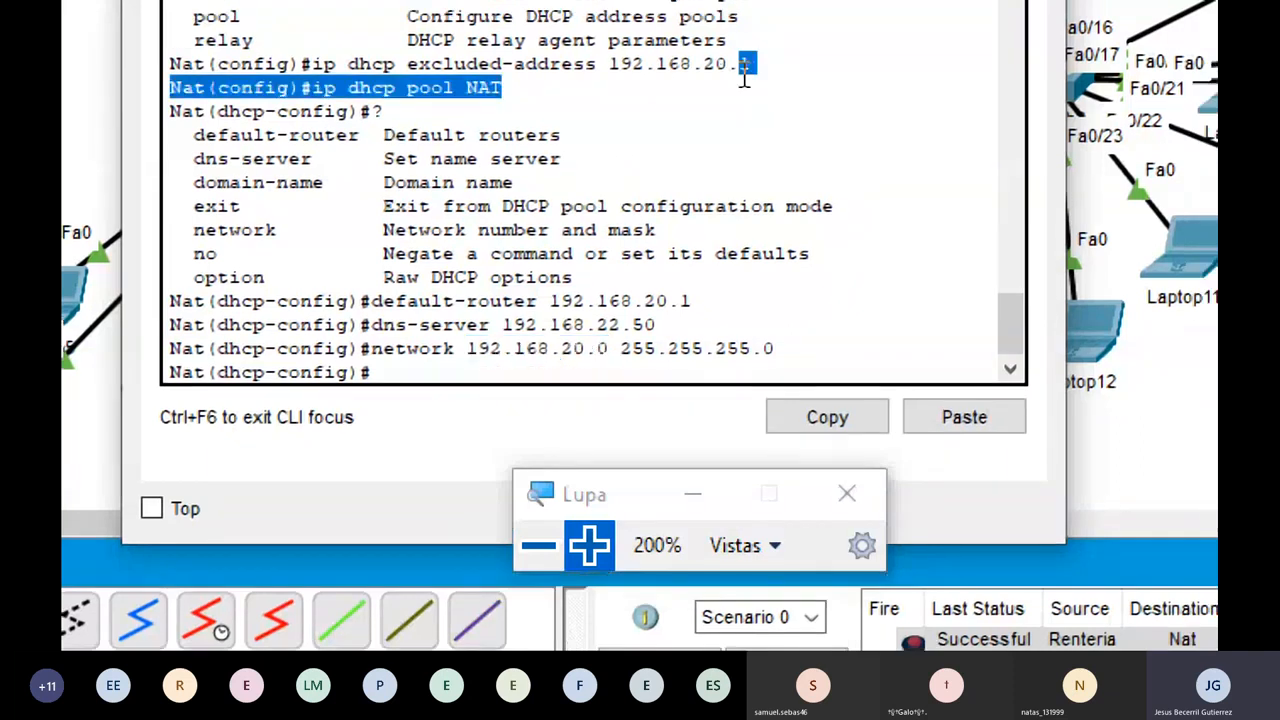
click(281, 250)
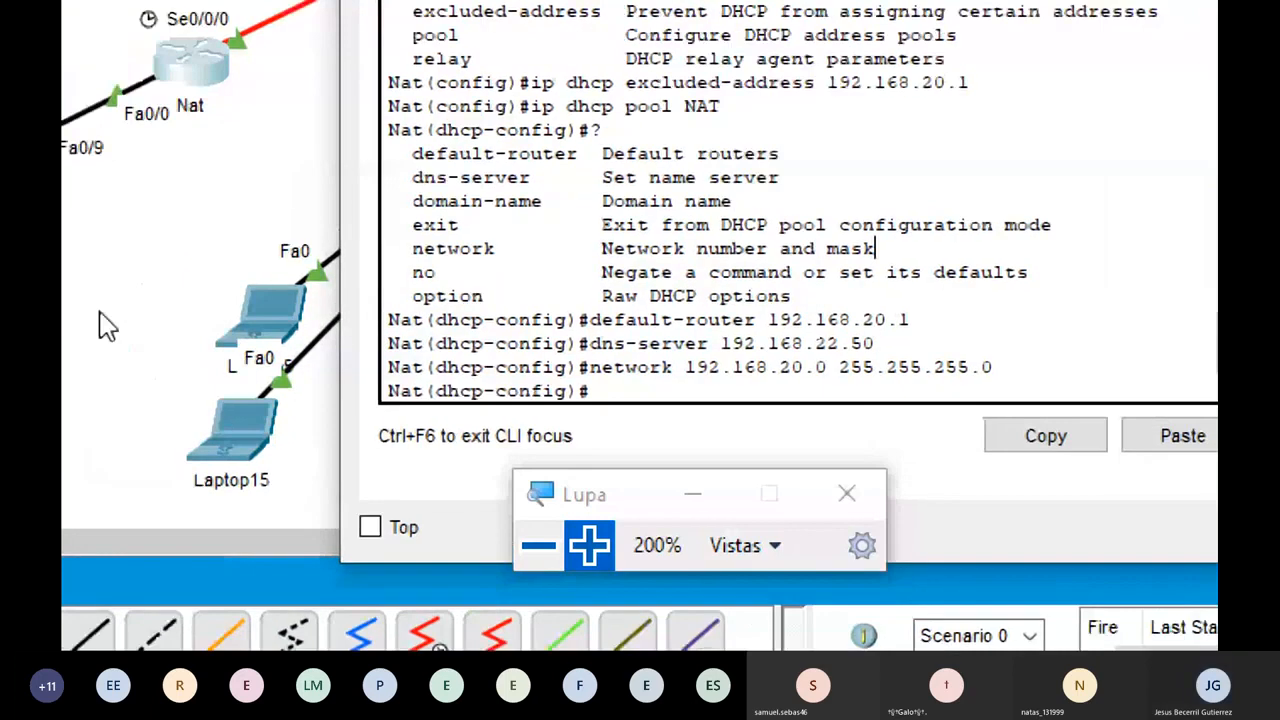
- Switch Laptop1's IP configuration to DHCP and check the address, mask, gateway and DNS server it receives
click(538, 545)
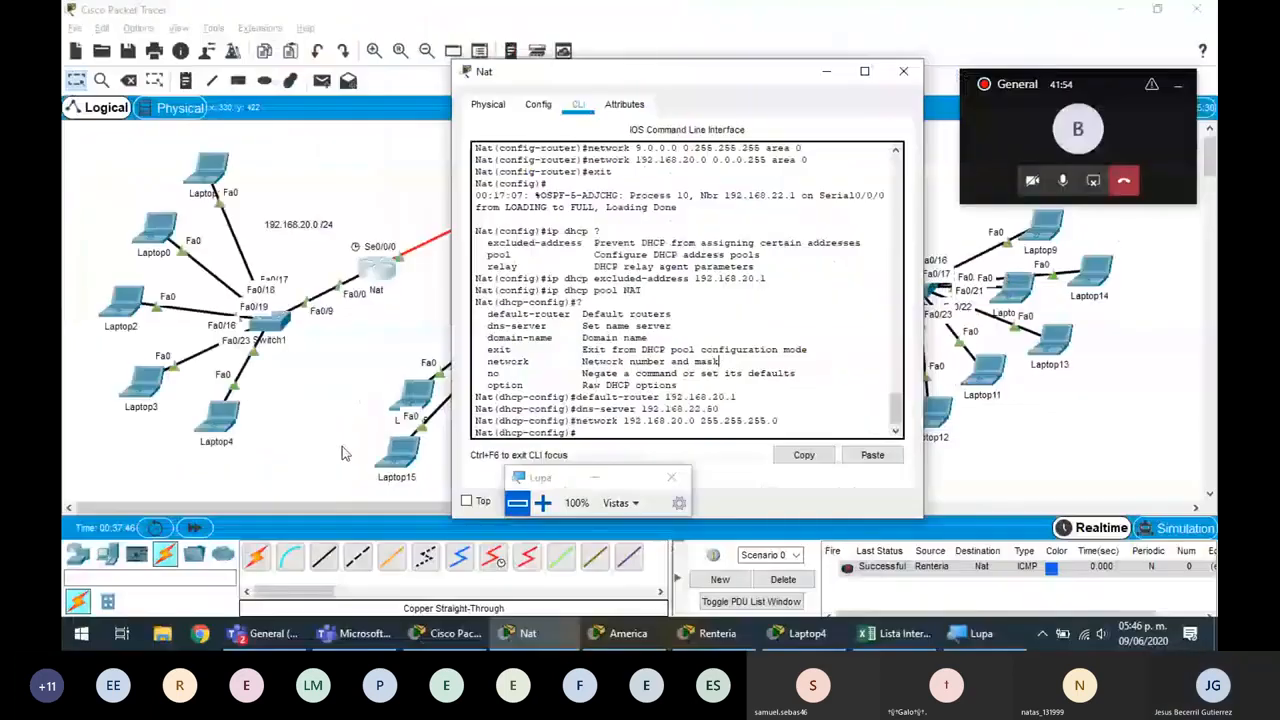
click(417, 392)
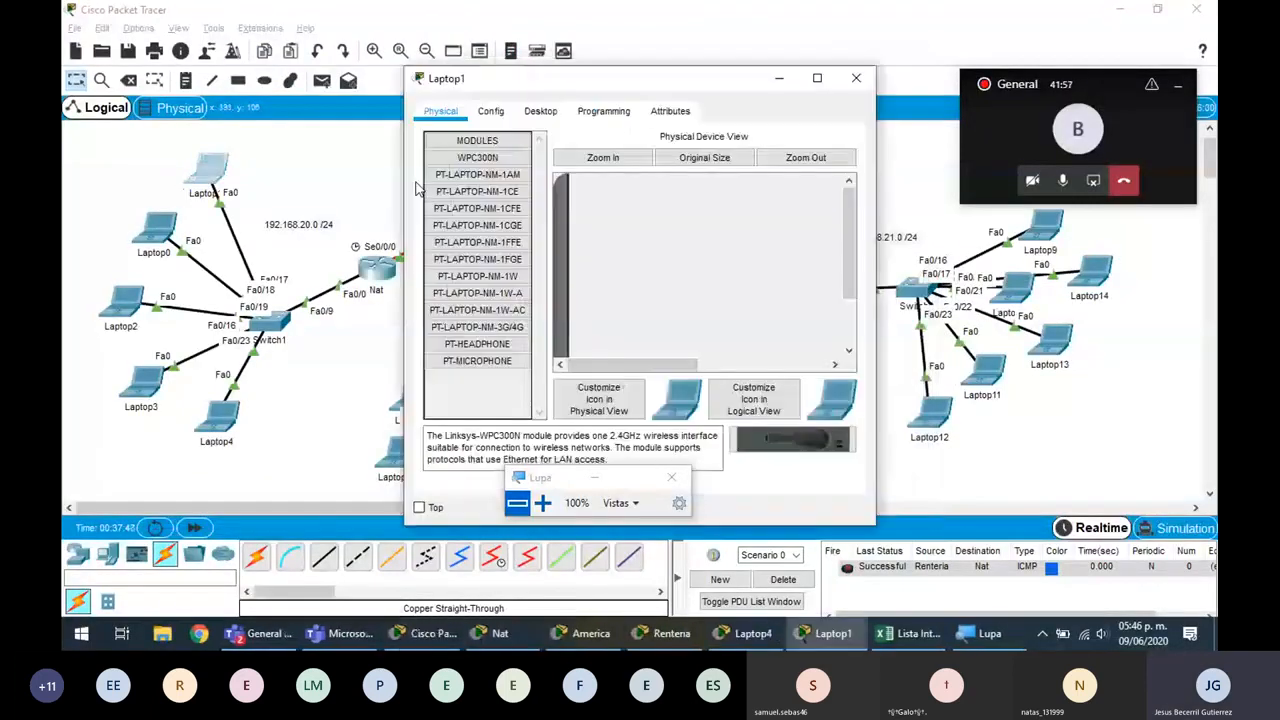
click(540, 111)
click(492, 156)
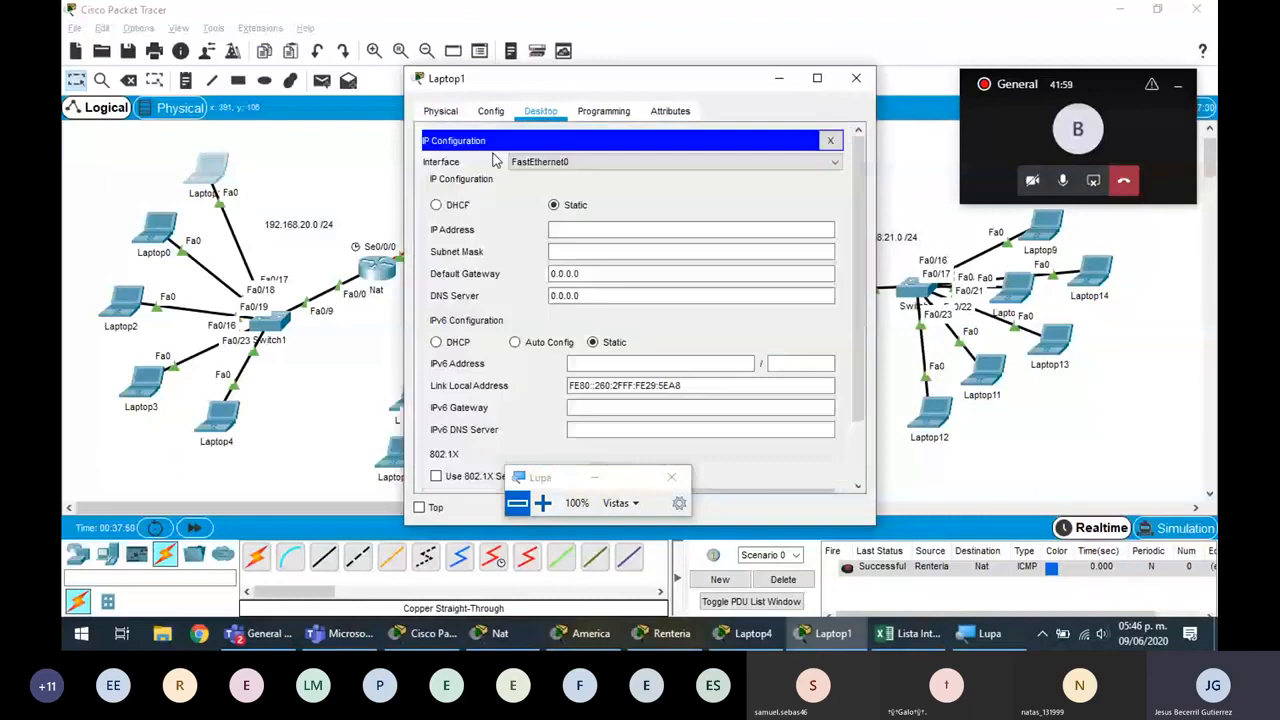
click(460, 208)
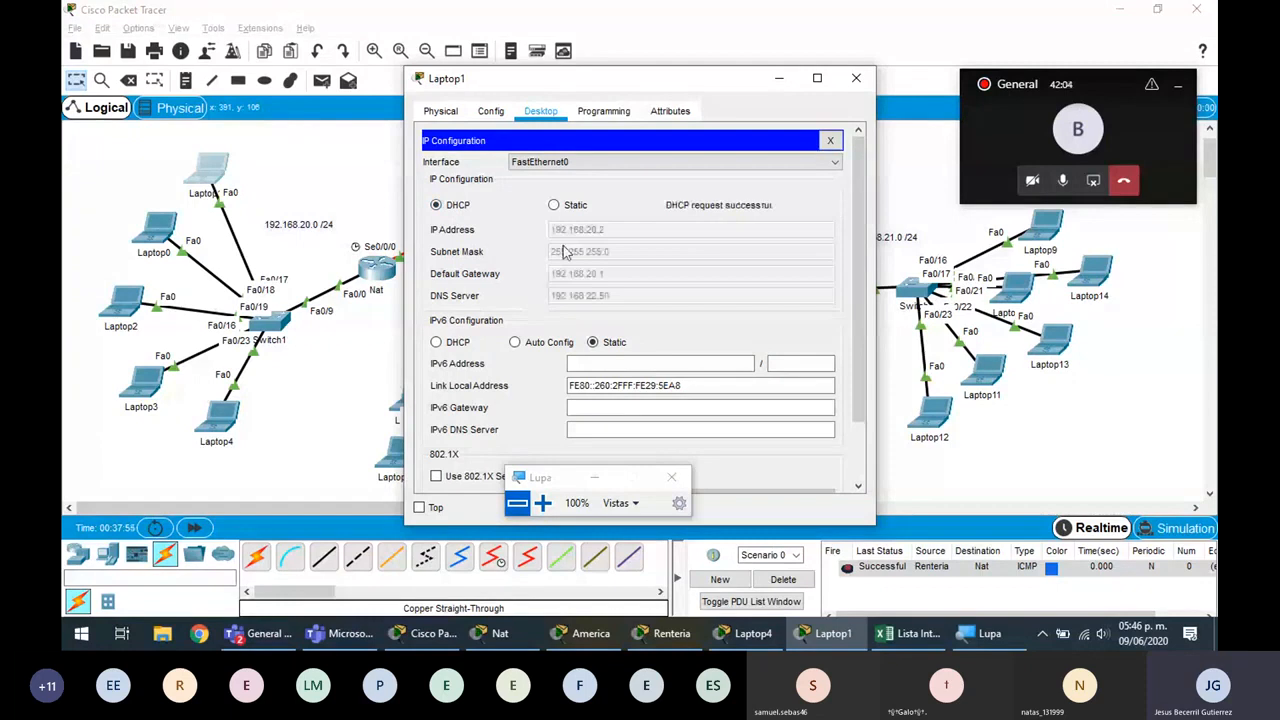
click(542, 503)
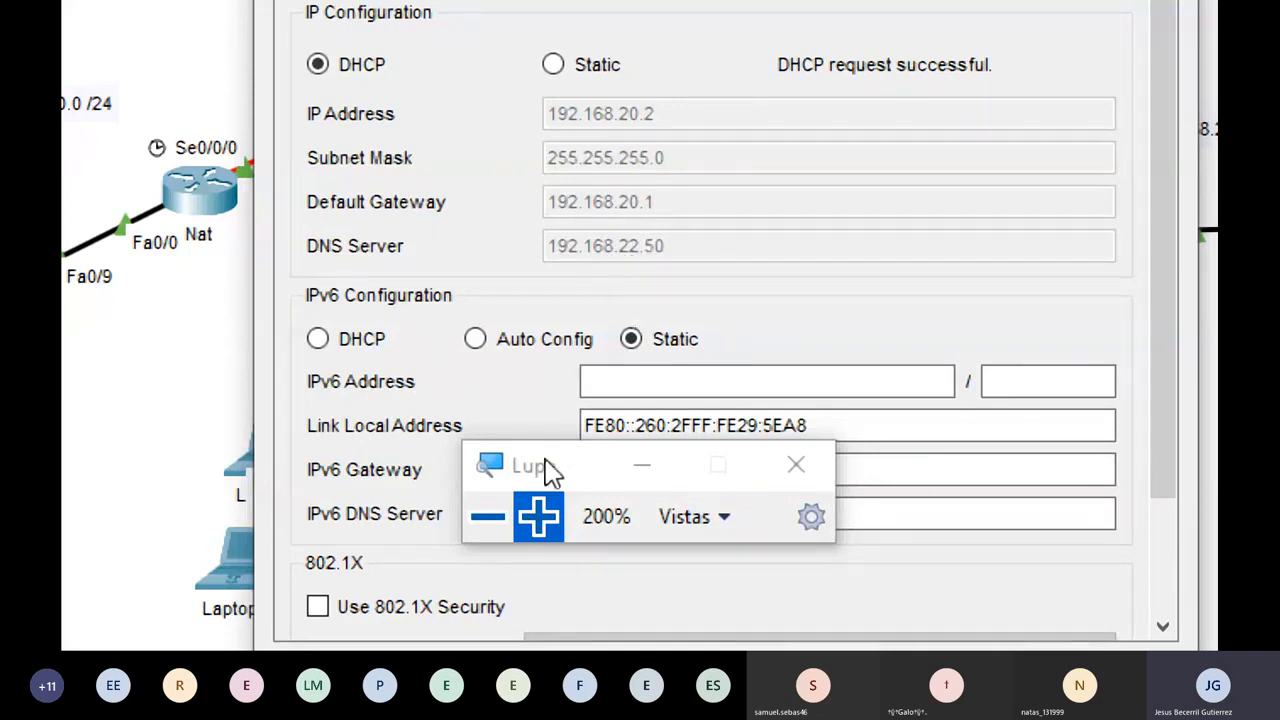
click(488, 516)
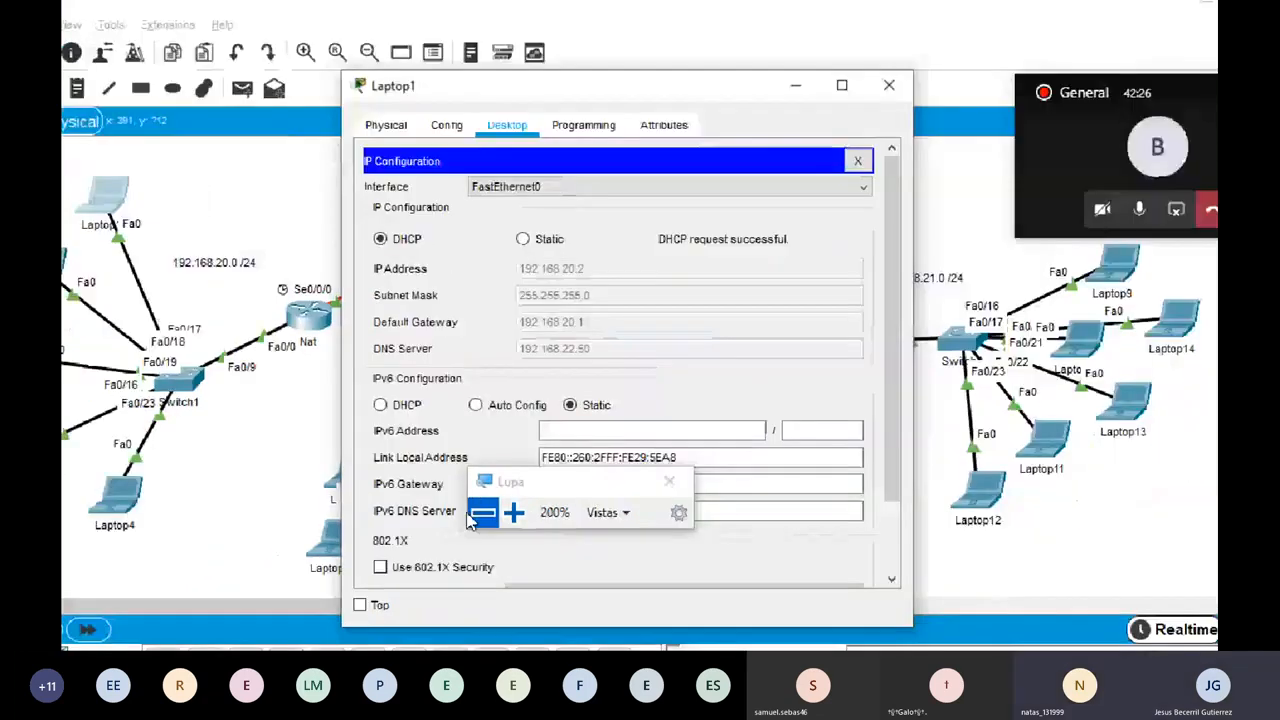
click(470, 517)
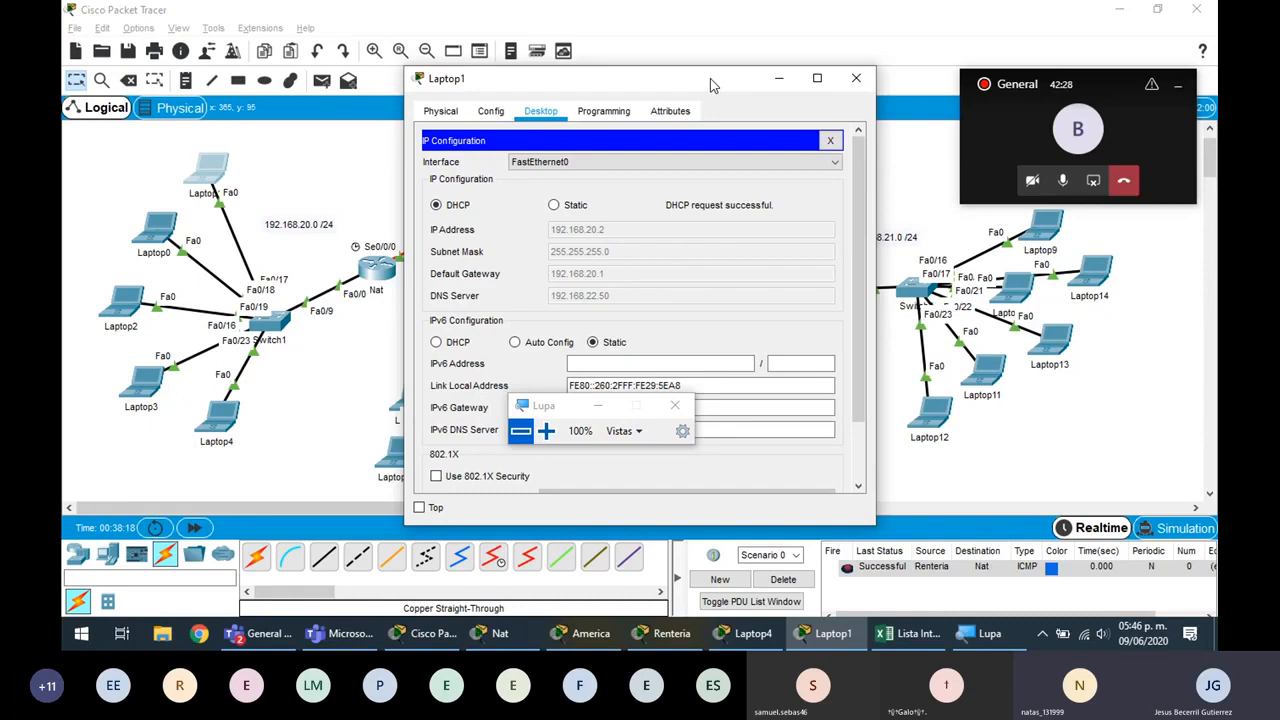
click(853, 79)
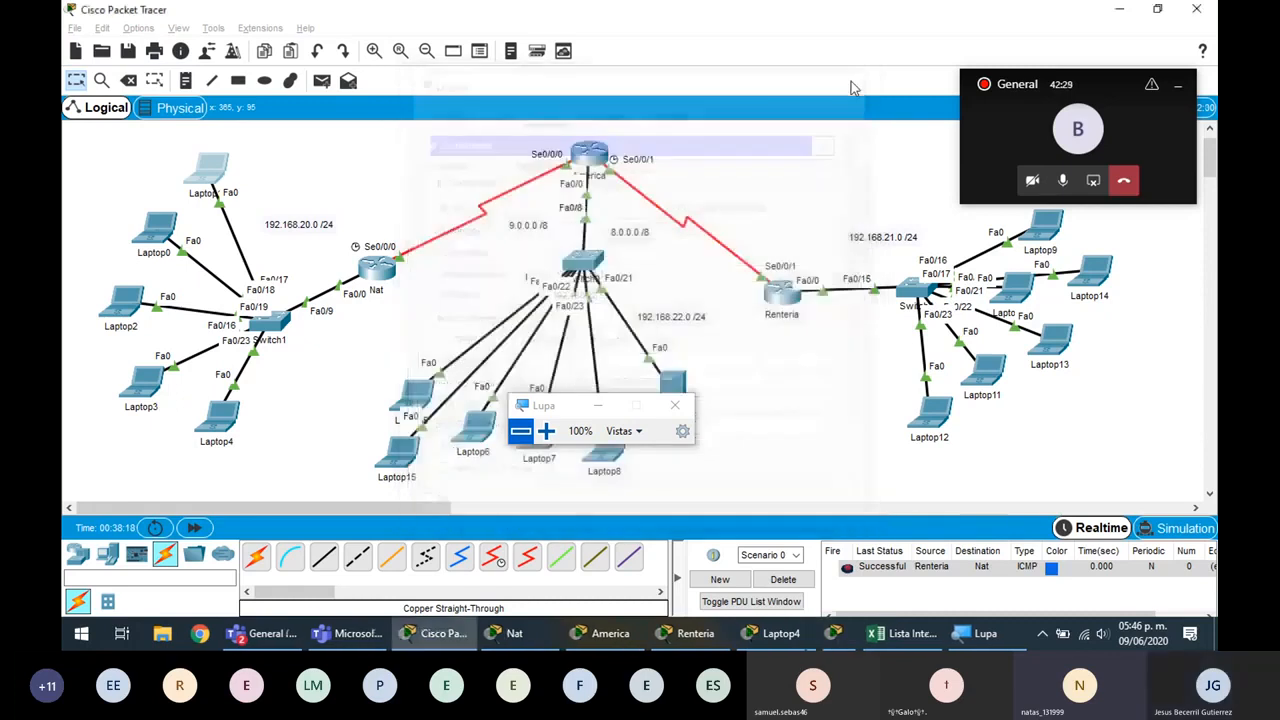
- Switch Laptop0's IP configuration to DHCP and check the address settings it receives
click(162, 236)
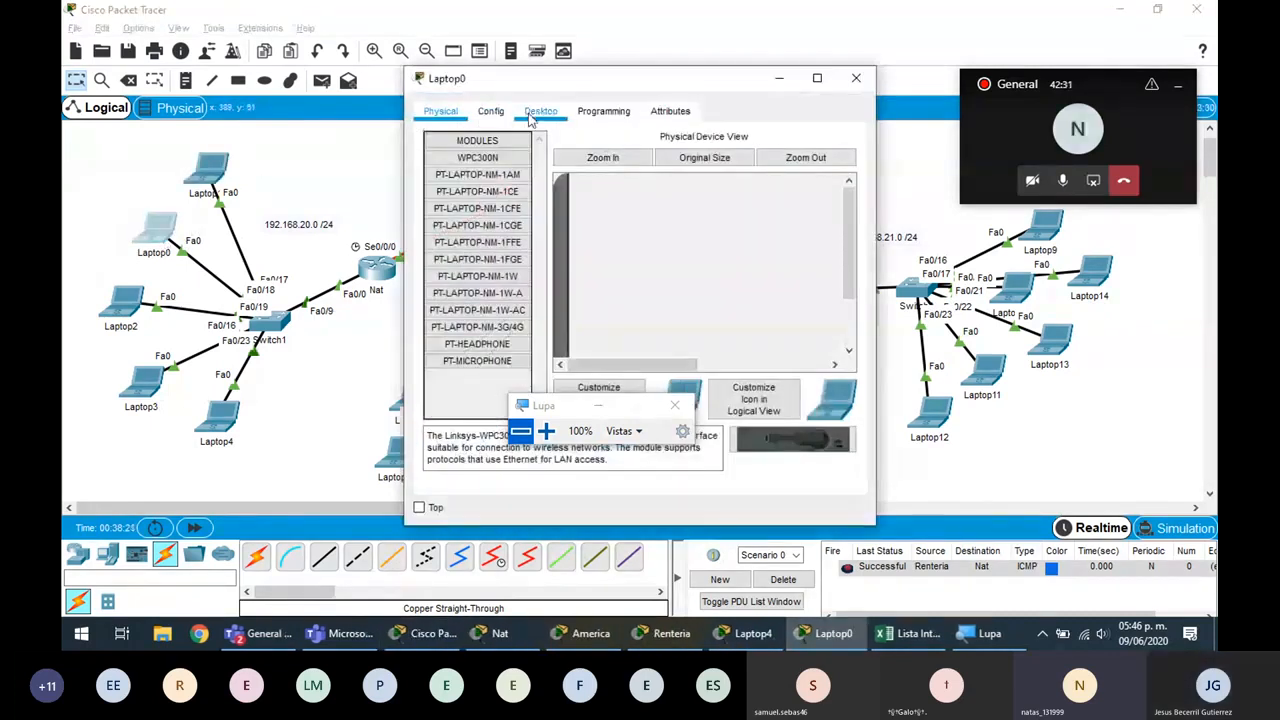
click(530, 114)
click(507, 190)
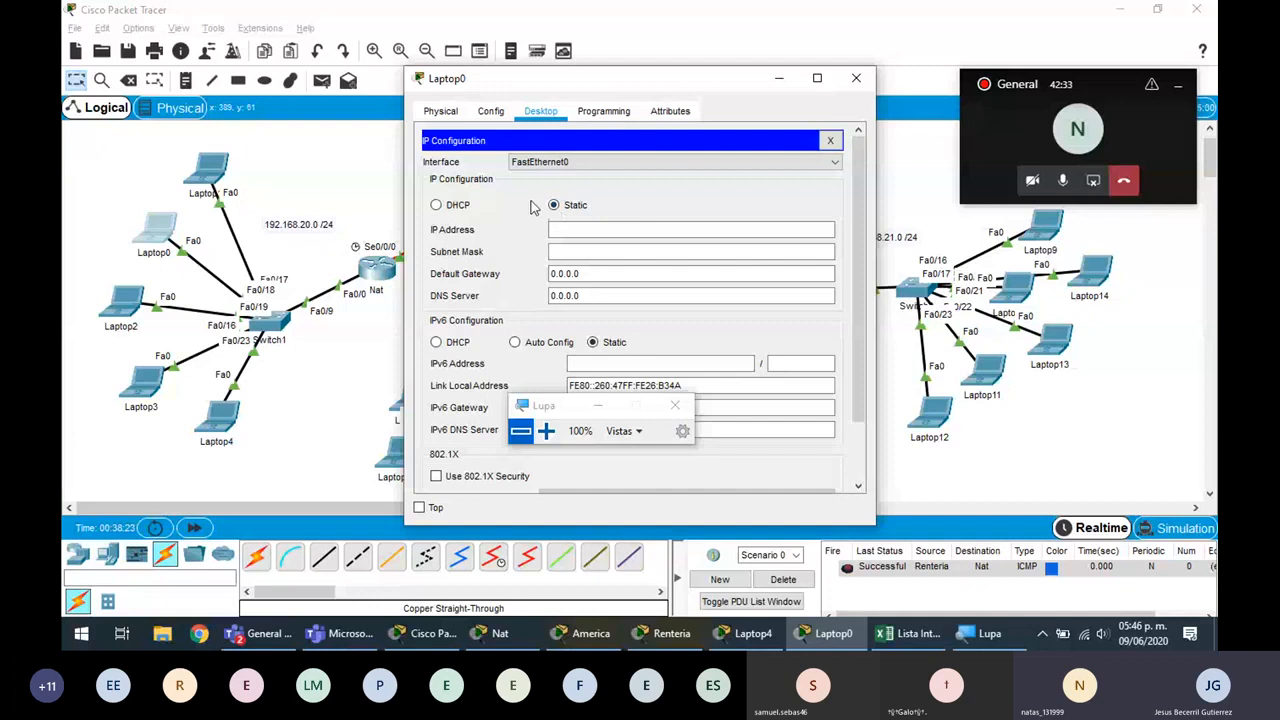
click(459, 208)
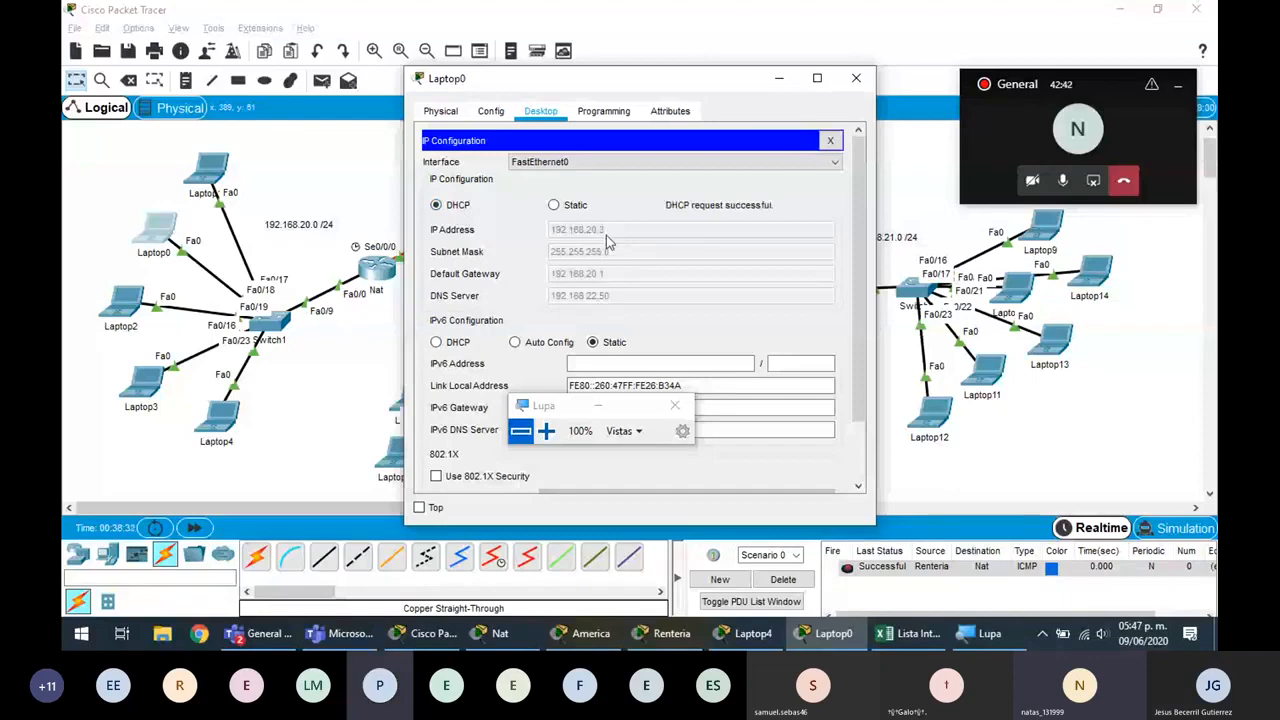
click(546, 431)
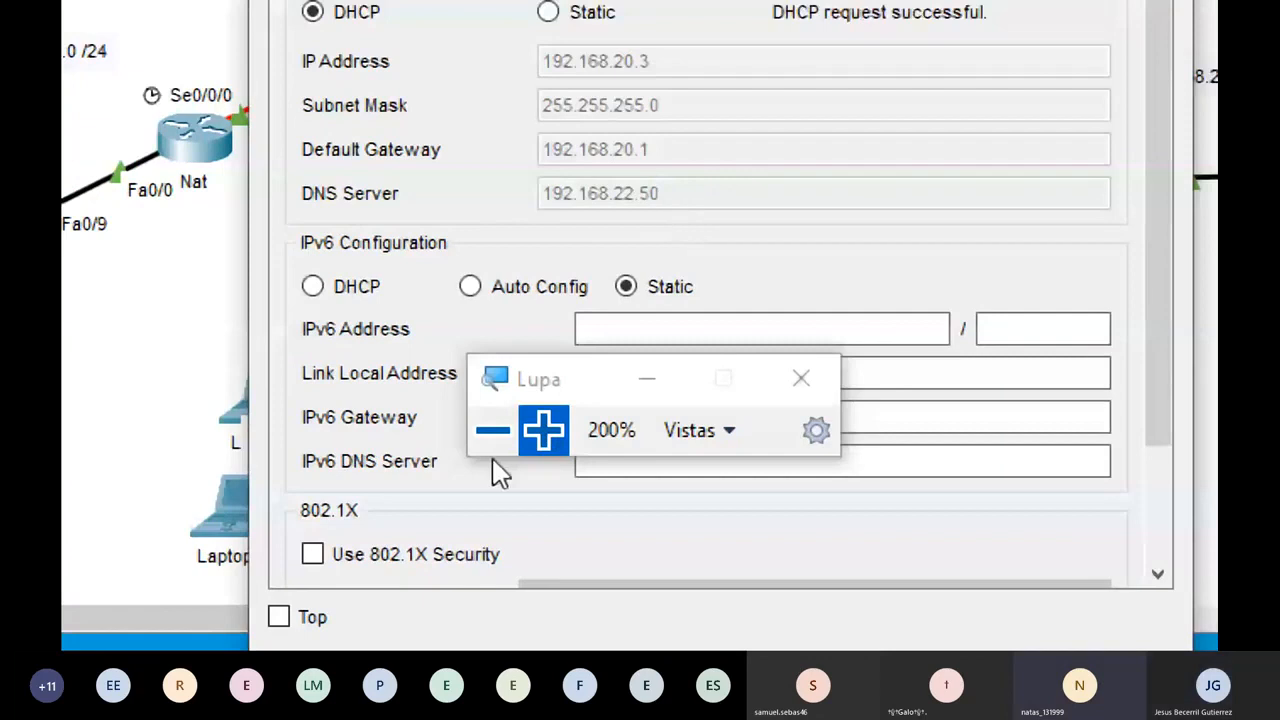
click(492, 430)
click(492, 430)
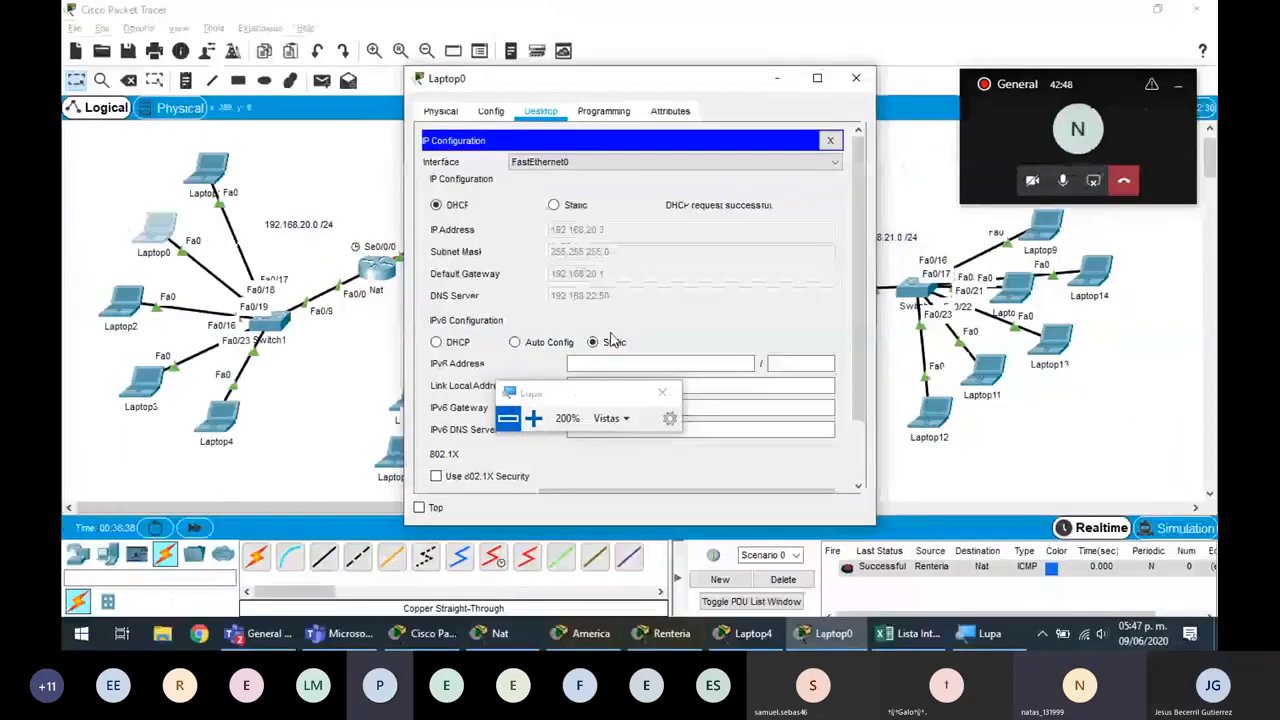
click(860, 78)
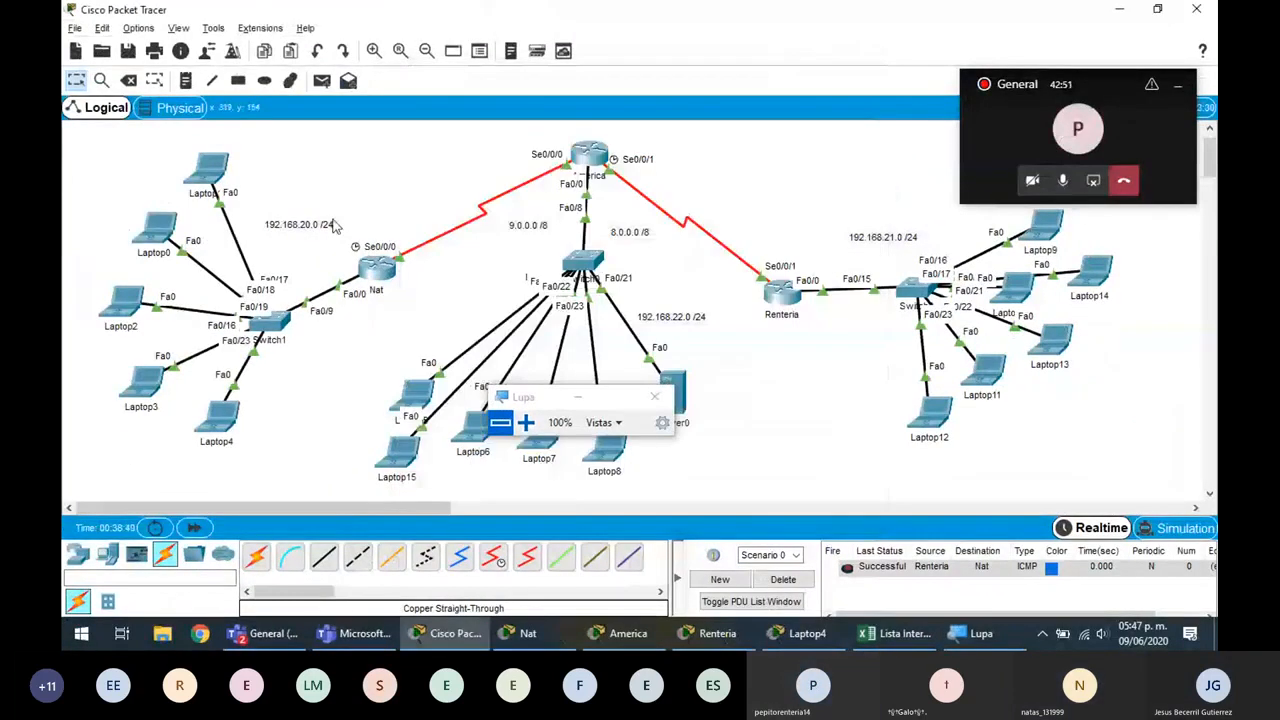
- Switch Laptop2's IP configuration to DHCP and close its window
click(124, 303)
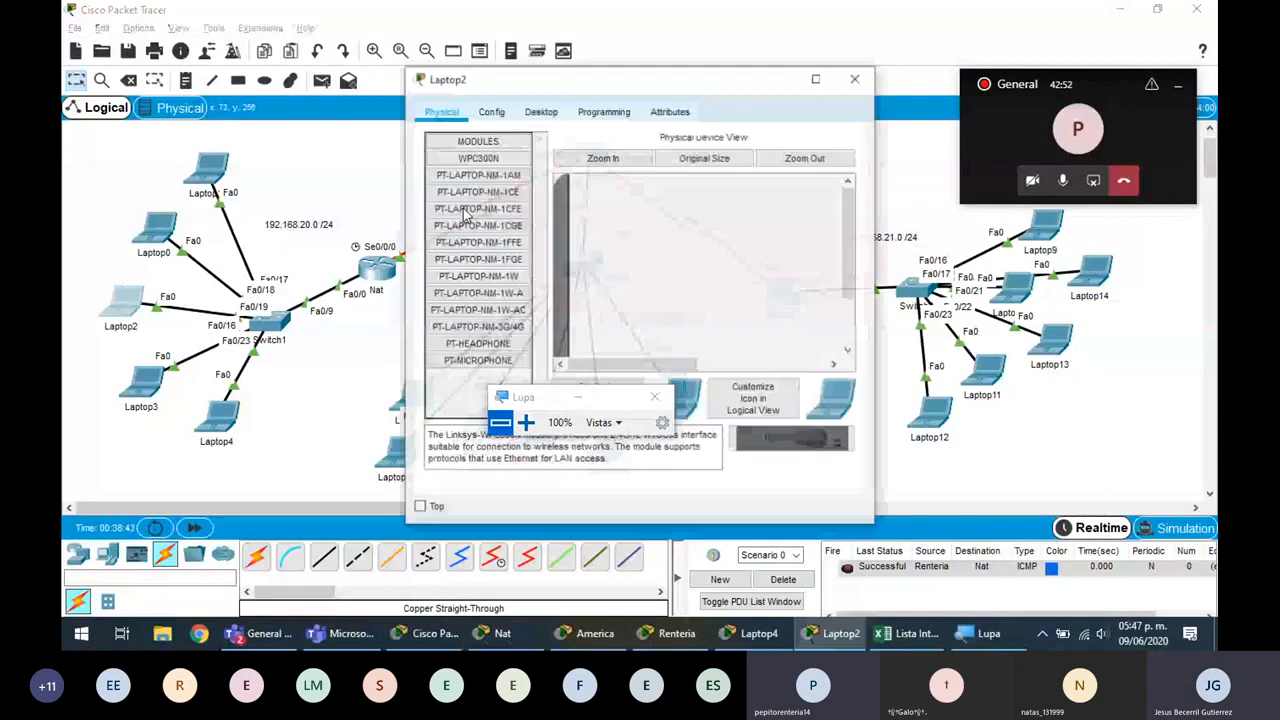
click(540, 112)
click(458, 205)
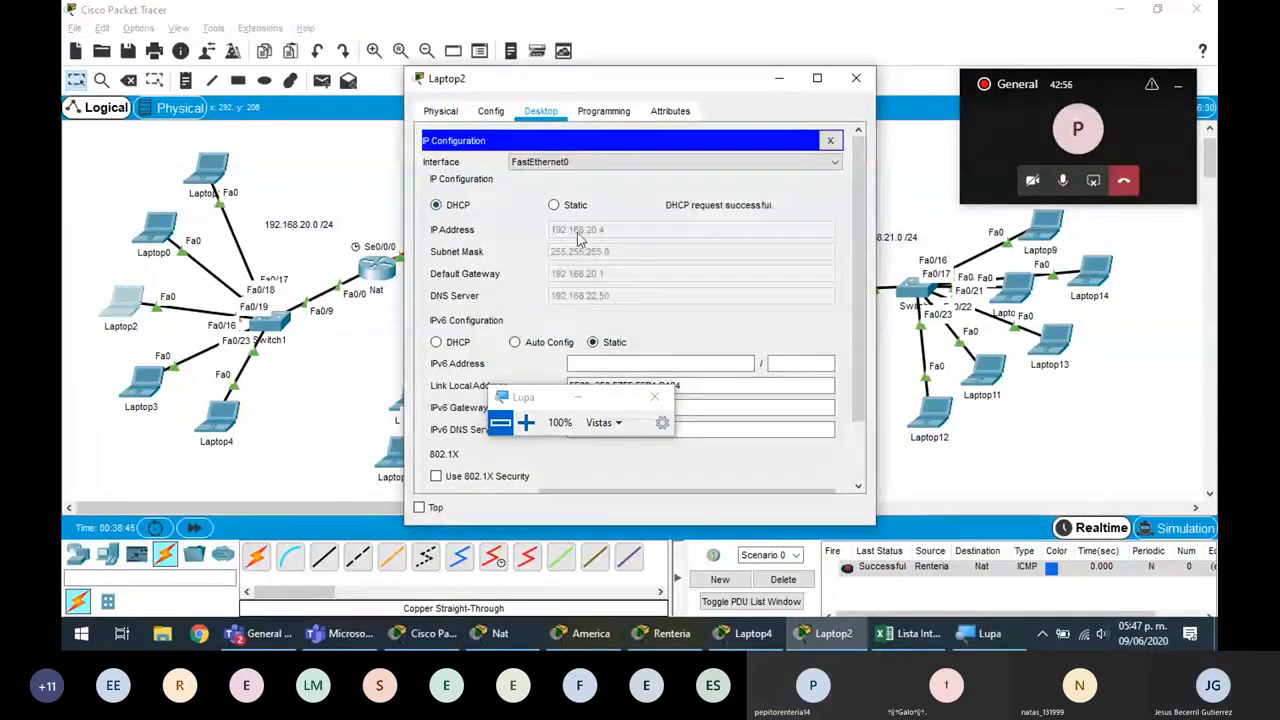
click(852, 80)
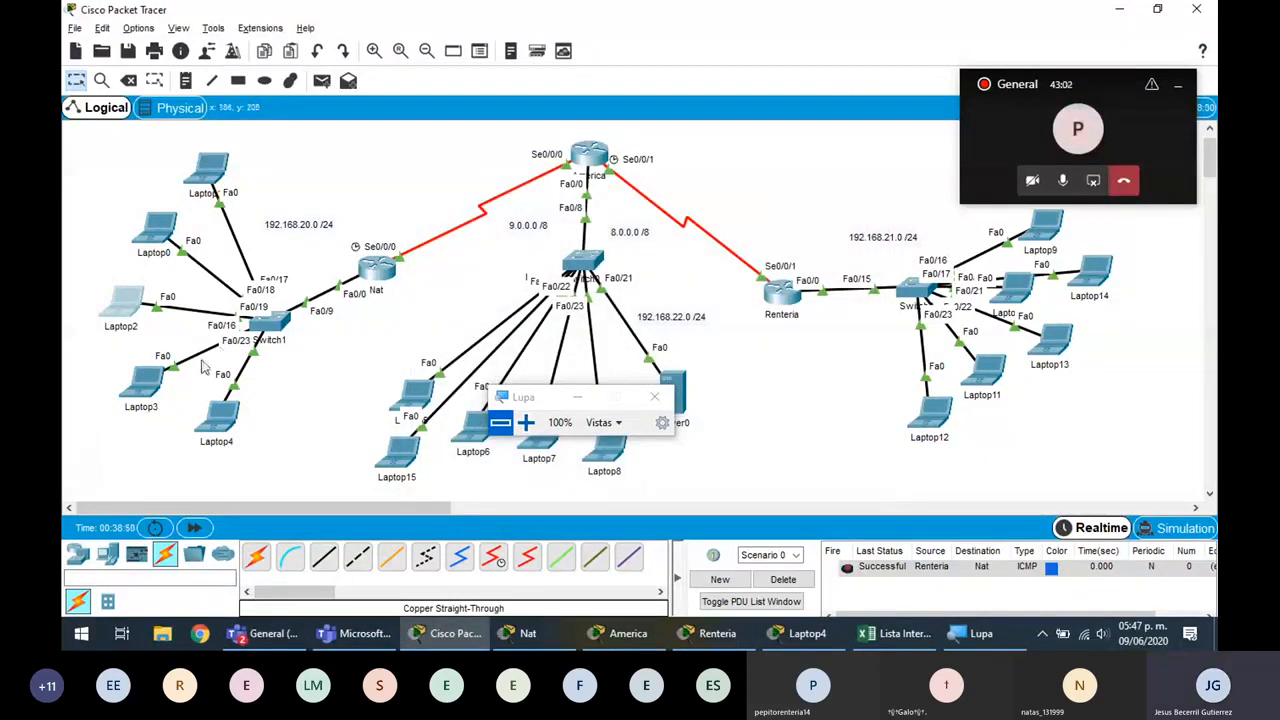
- Switch the IP configurations of Laptop3 and Laptop4 to DHCP
click(143, 378)
click(540, 112)
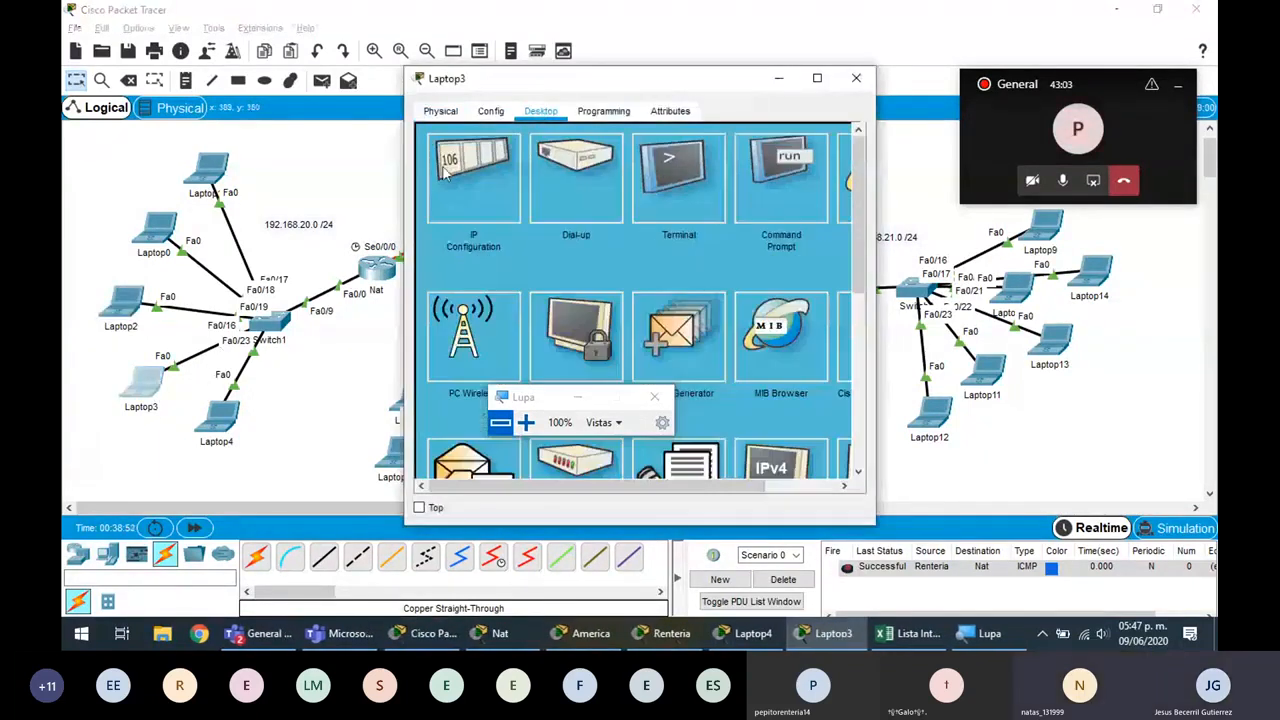
click(447, 173)
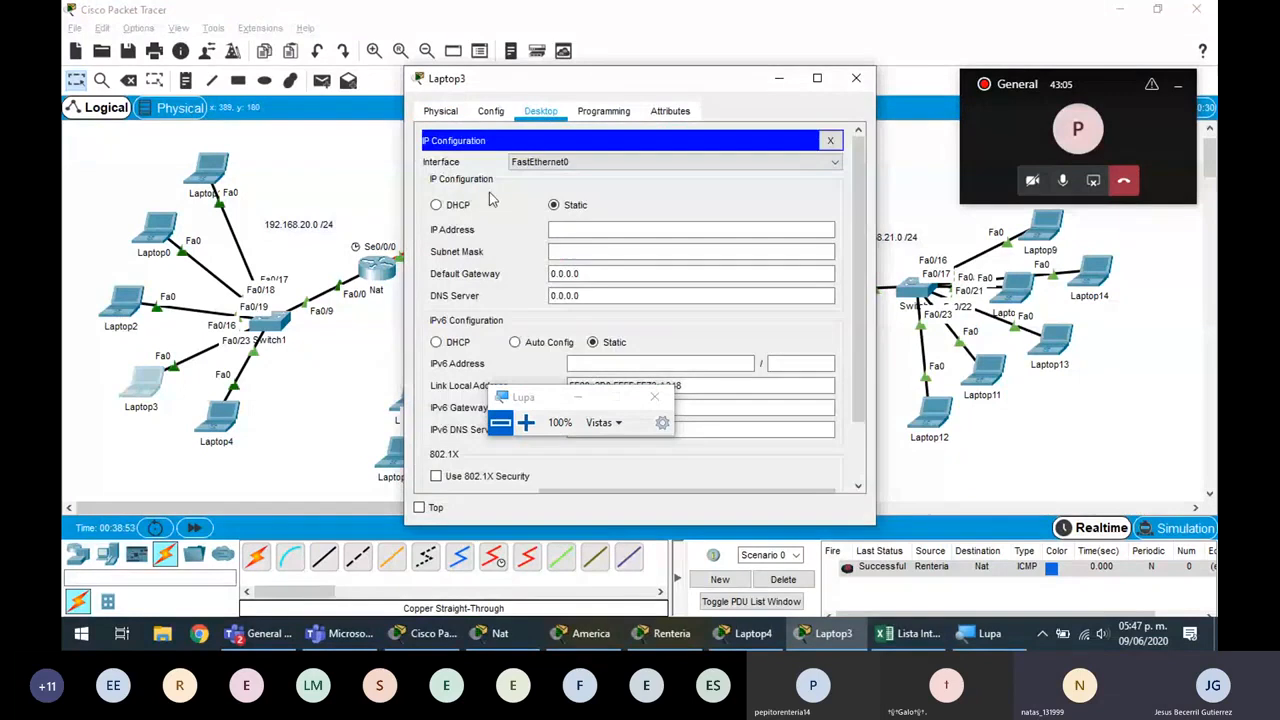
click(458, 204)
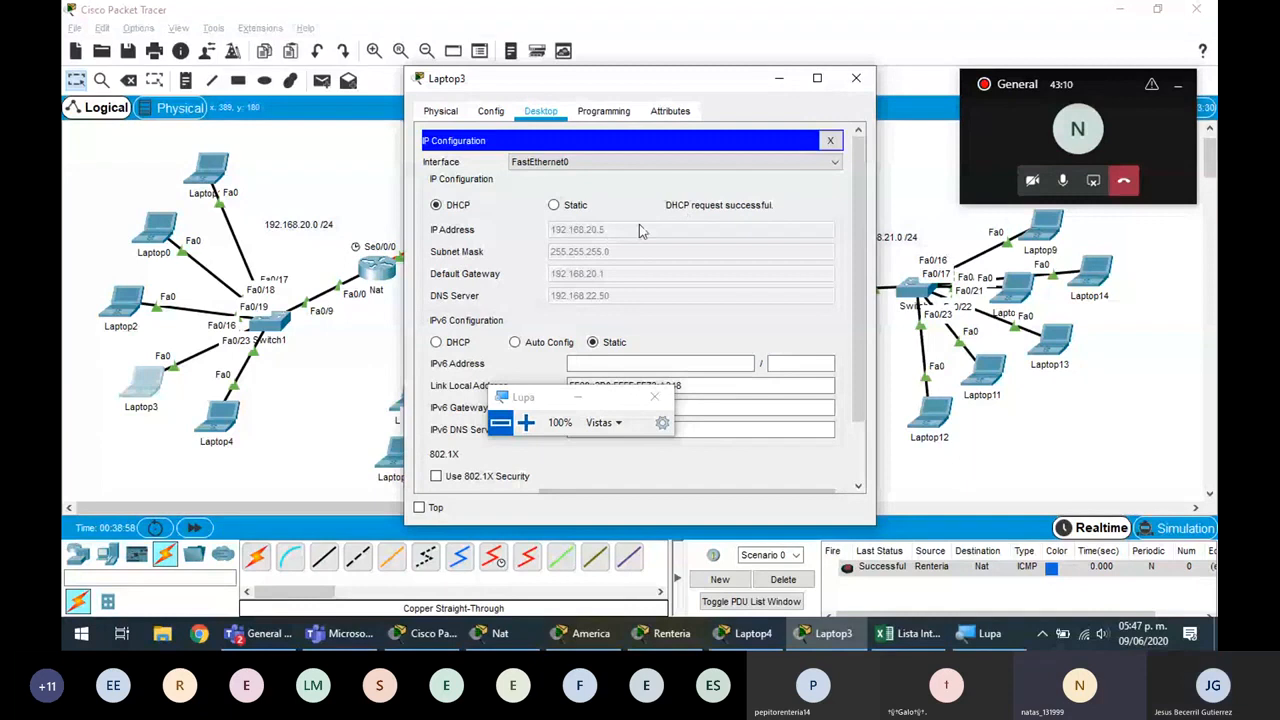
click(840, 82)
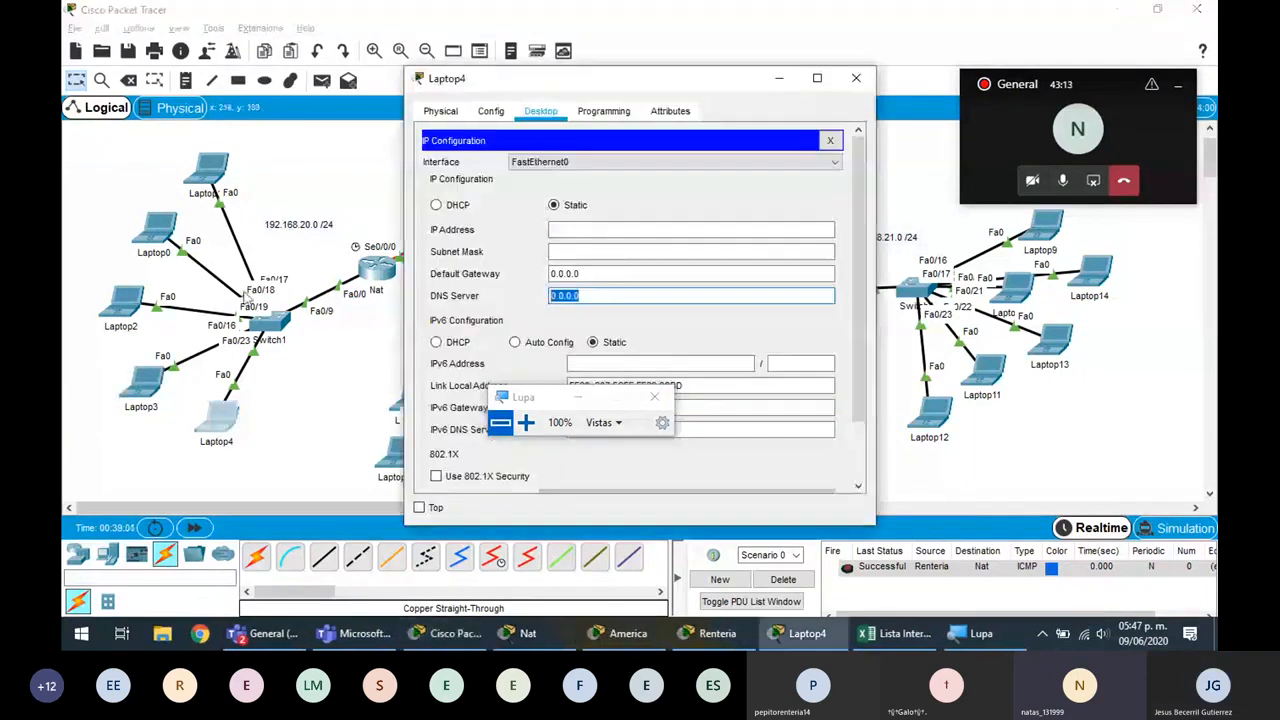
click(462, 206)
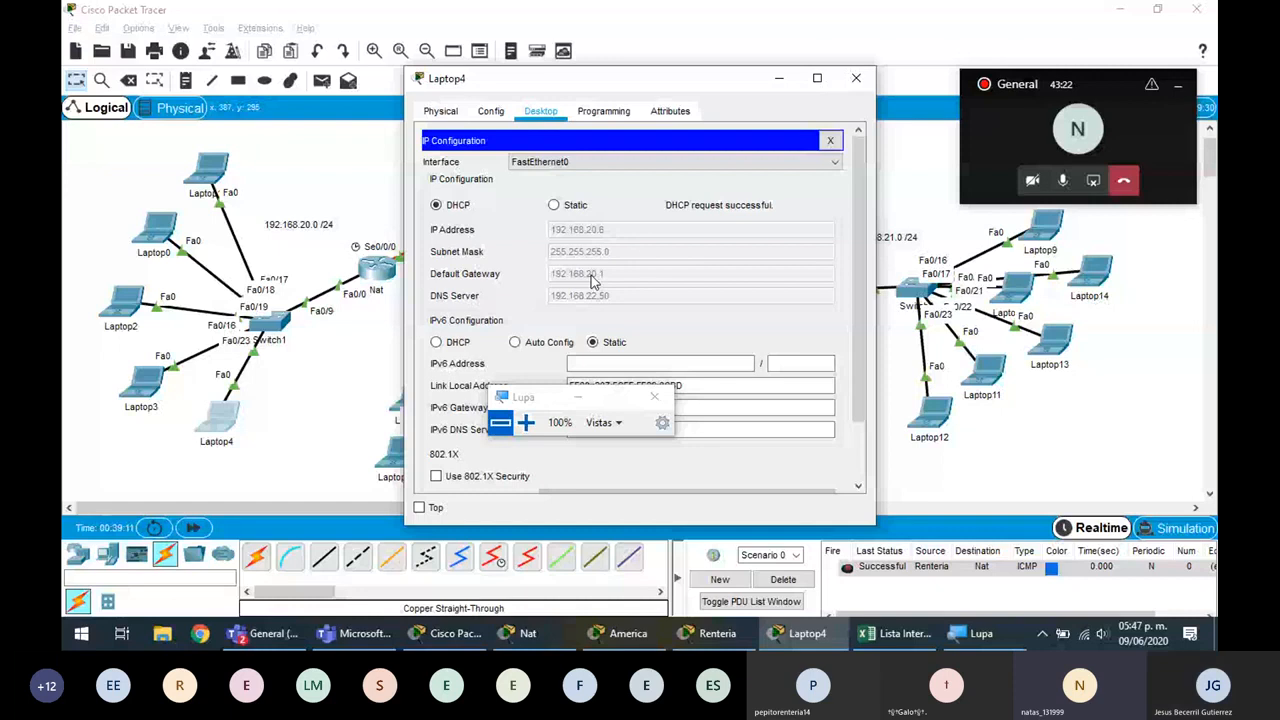
click(856, 78)
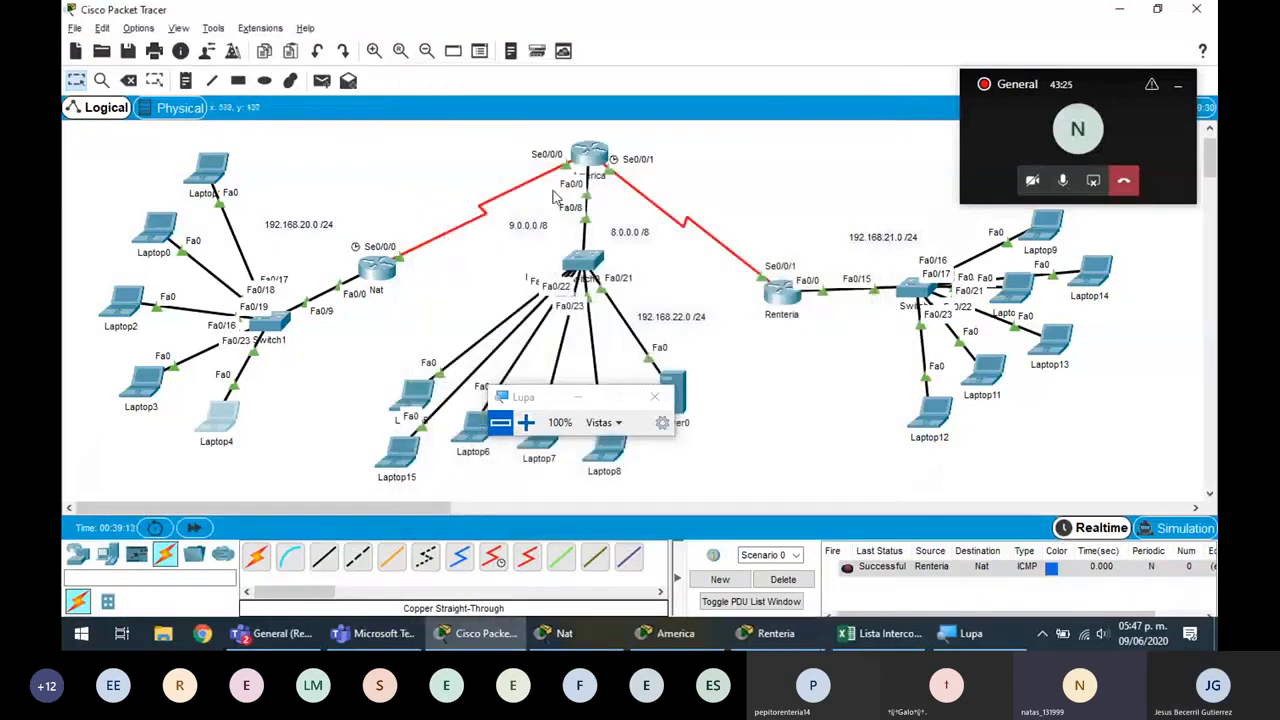
- Send a simple PDU from Laptop4 to Server0 and fire it a second time
key(p)
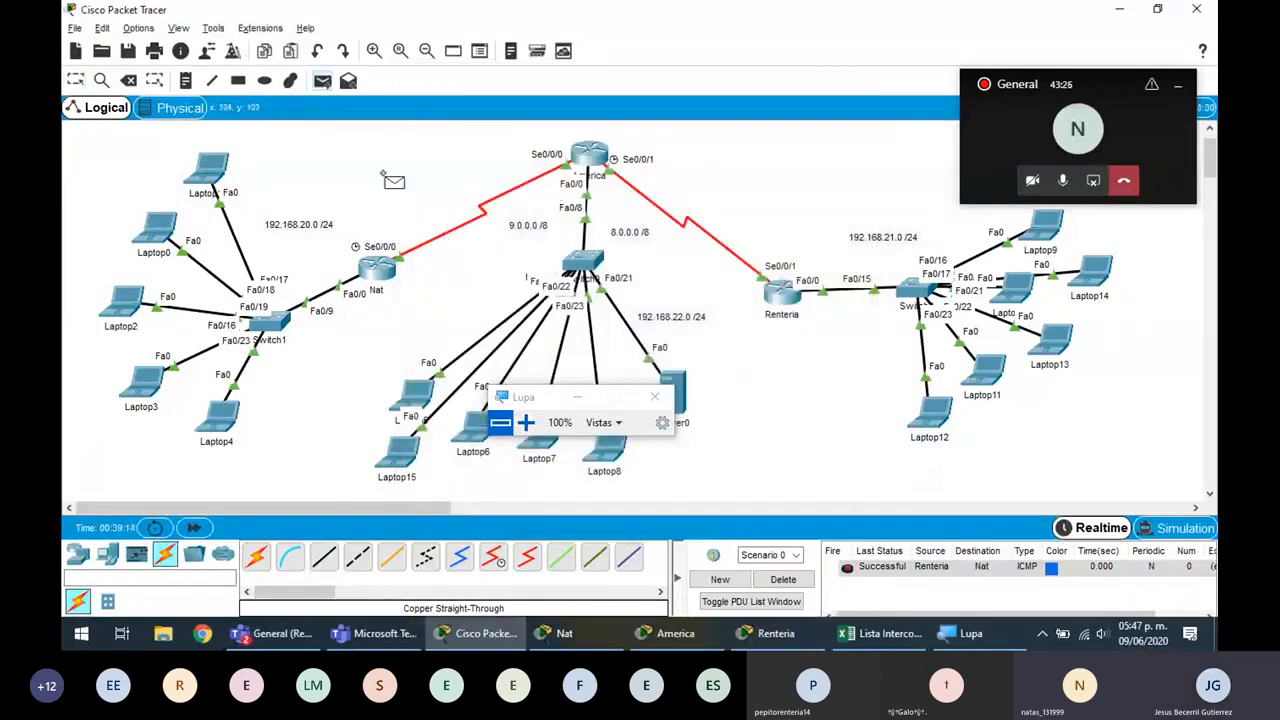
click(222, 415)
drag(548, 408, 425, 430)
click(673, 398)
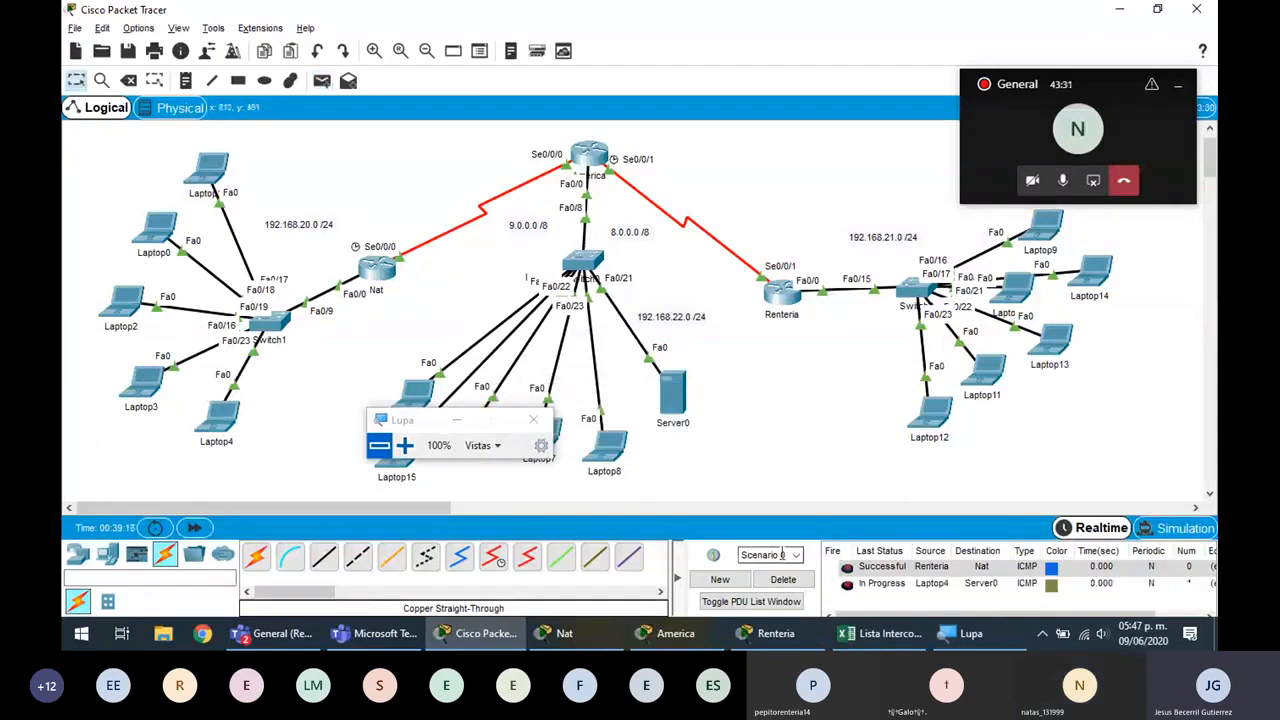
double_click(846, 584)
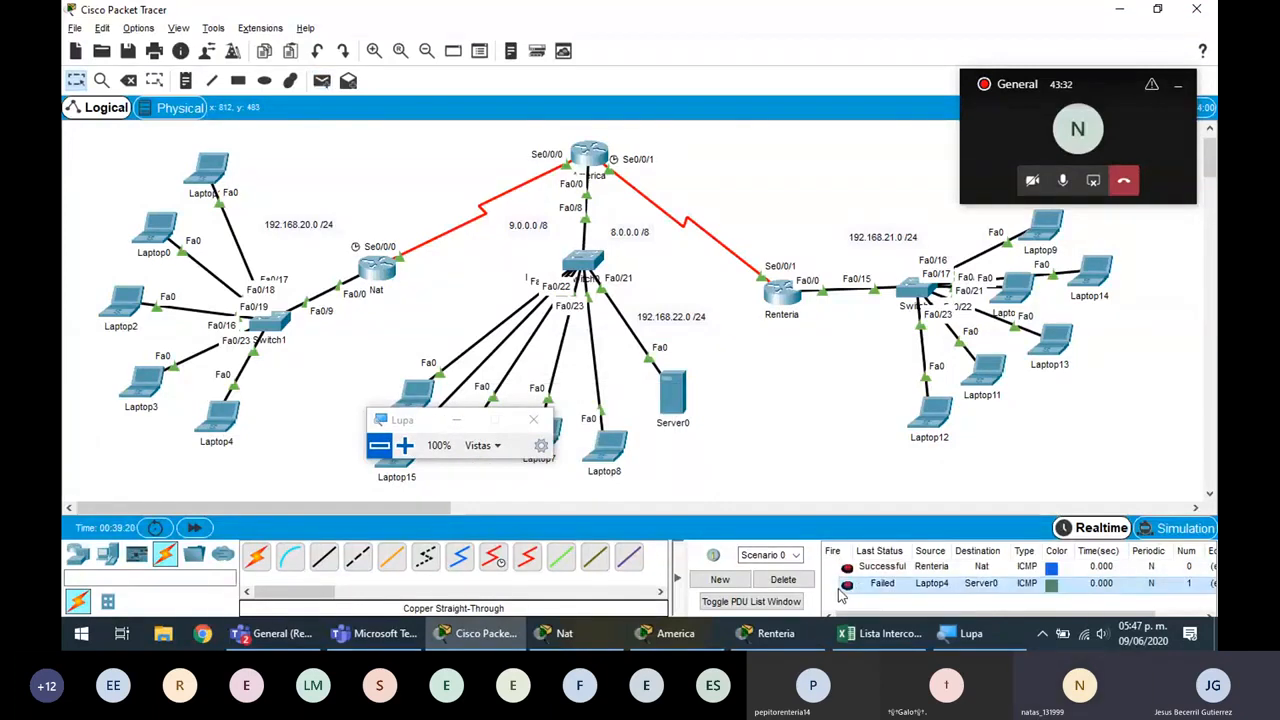
click(221, 420)
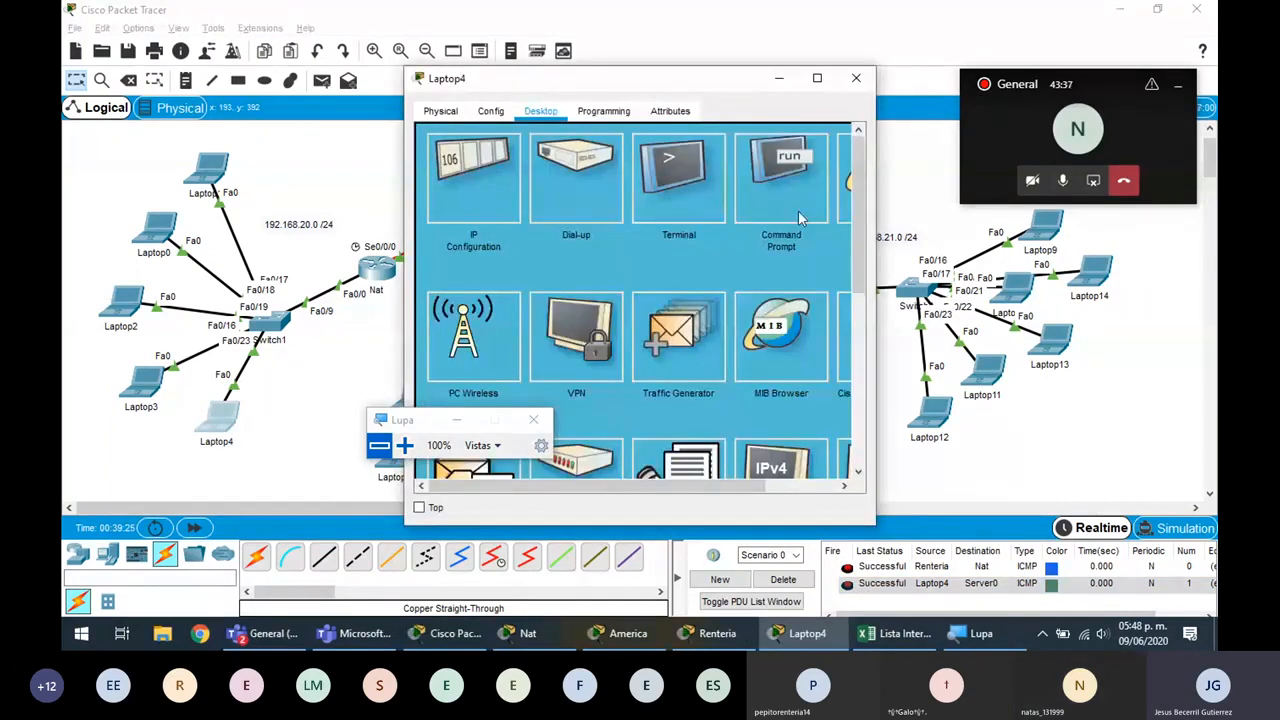
click(840, 214)
click(634, 162)
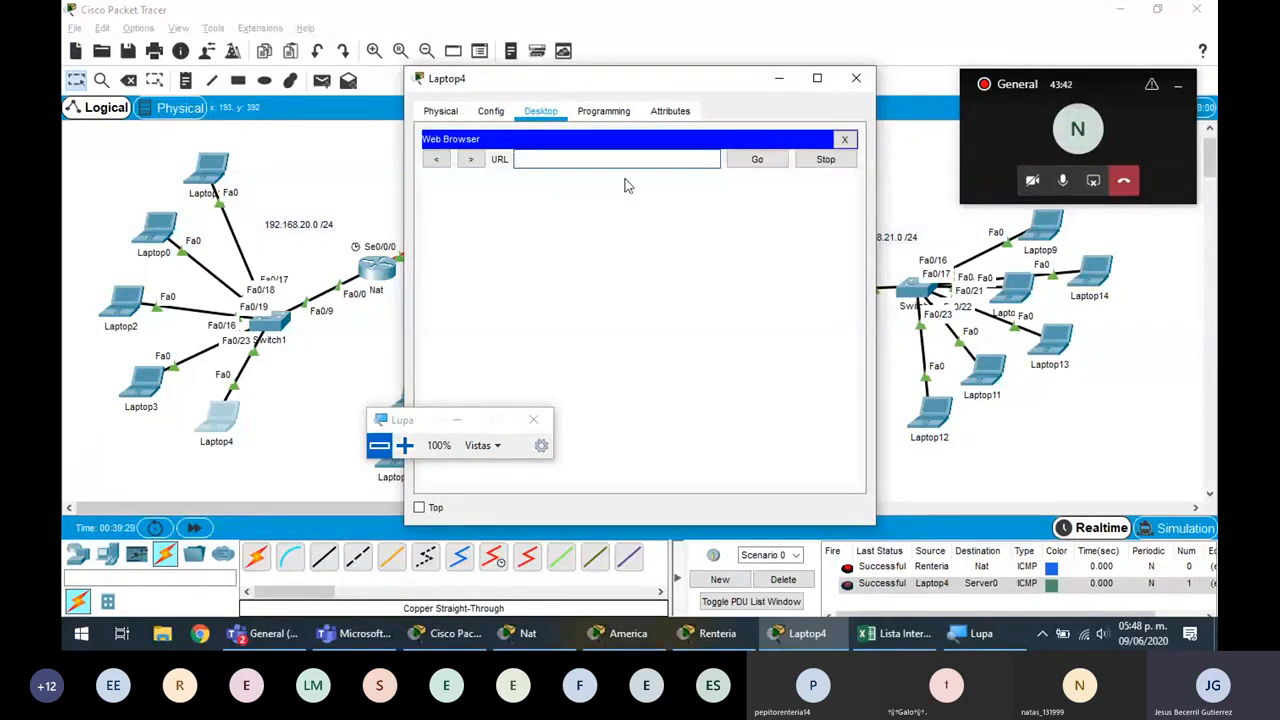
text(www.jesus.com)
key(Return)
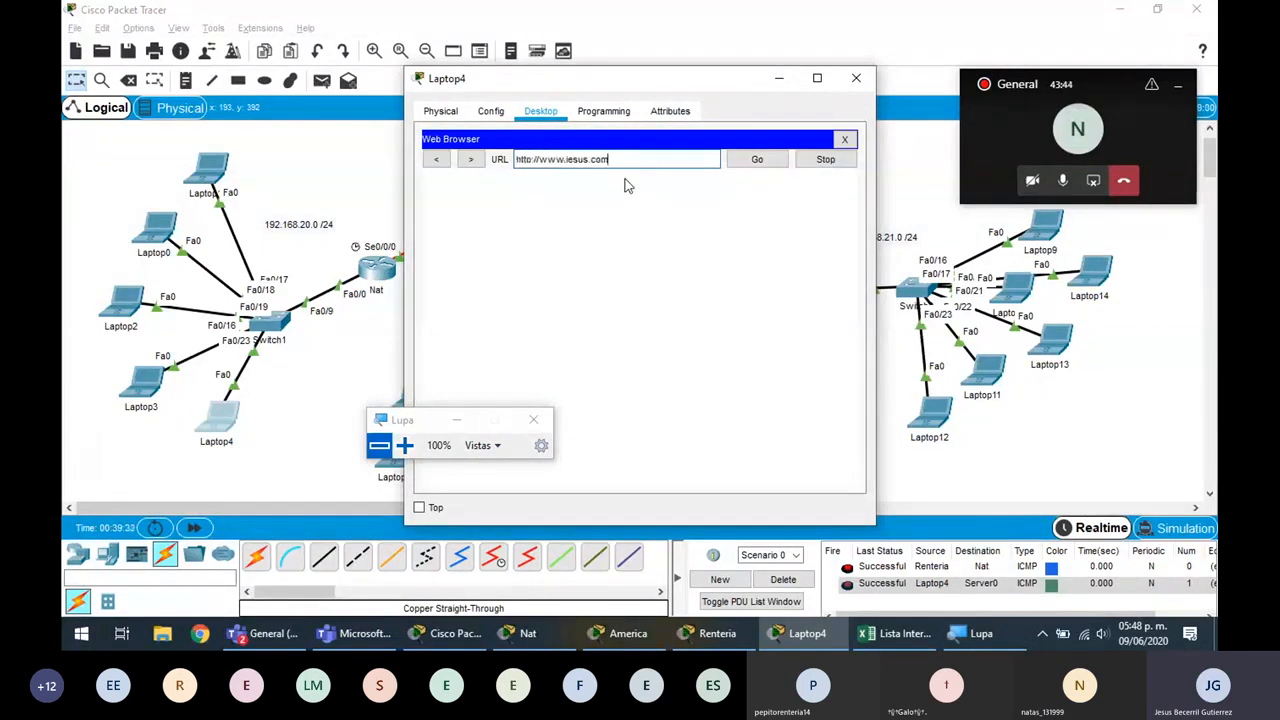
key(ctrl+a)
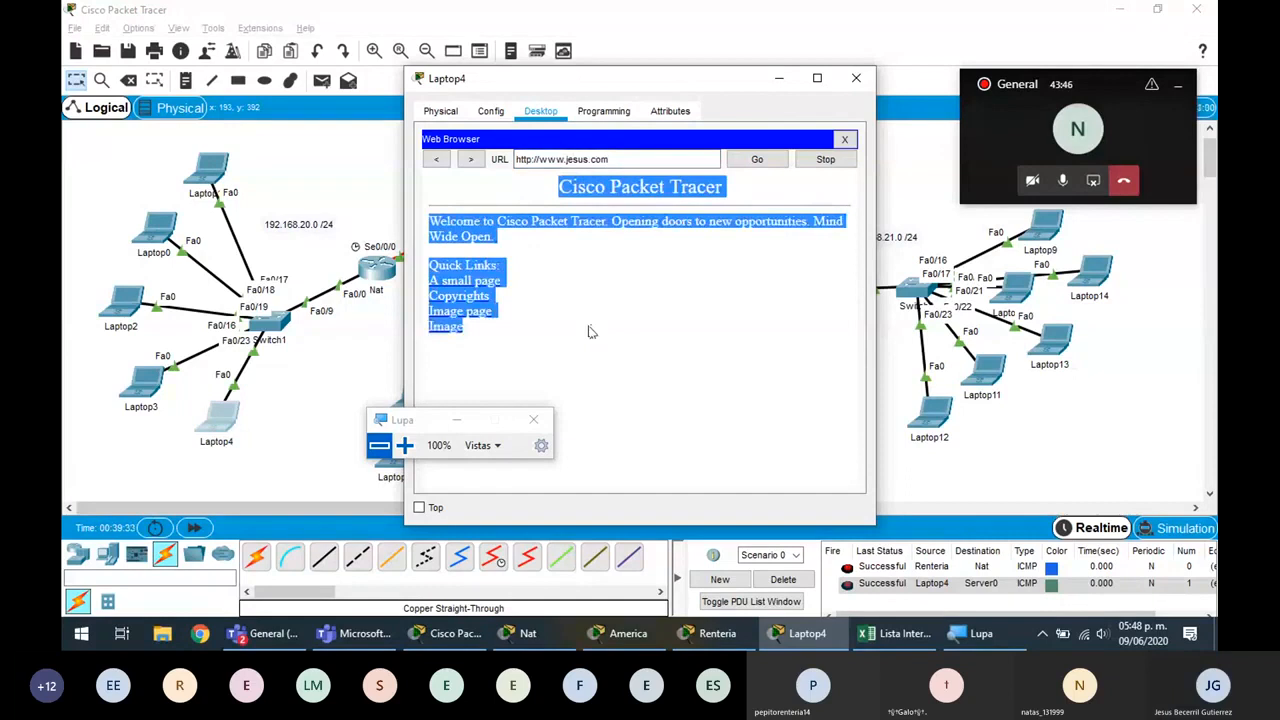
click(635, 291)
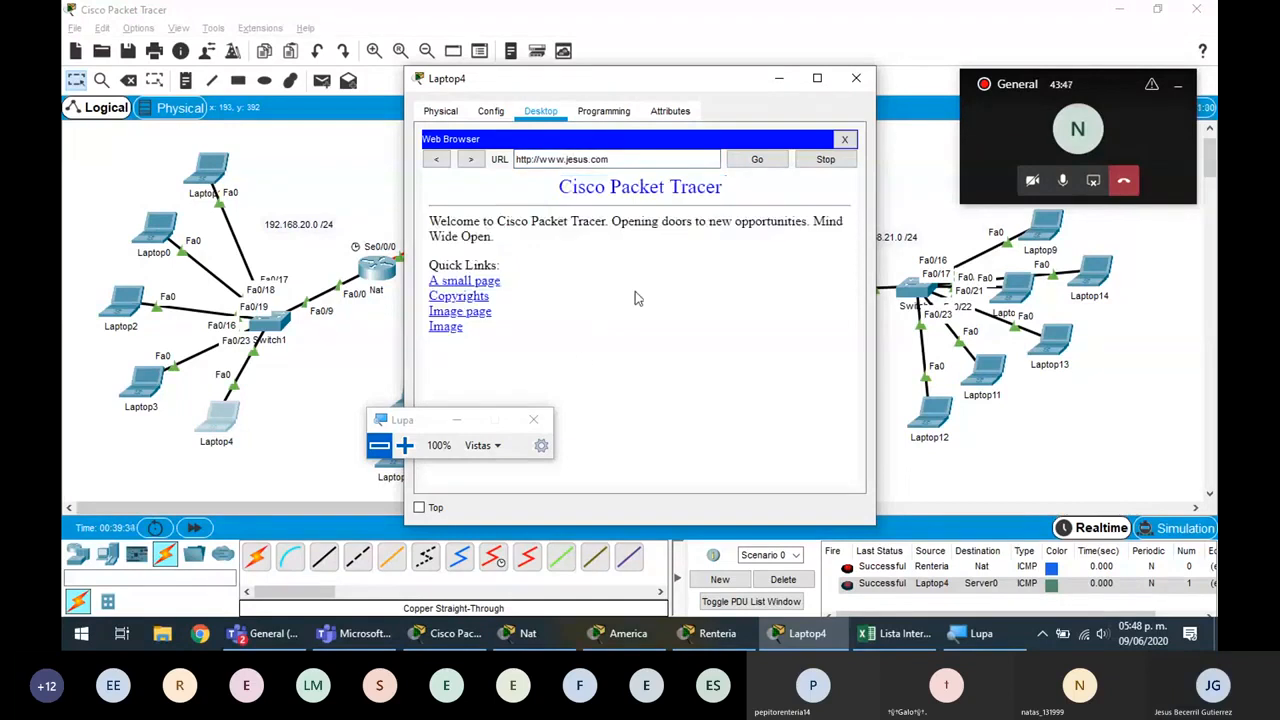
click(857, 78)
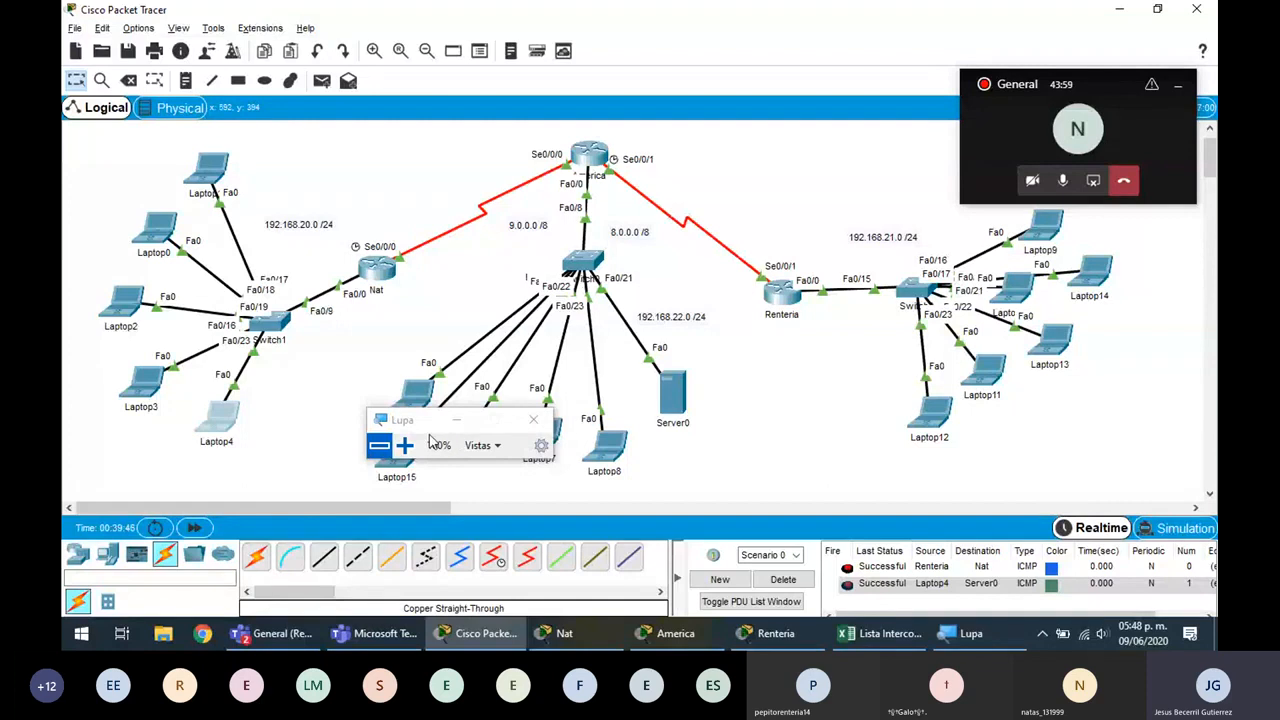
- Delete the current PDU scenario to clear the list of sent PDUs
drag(432, 421, 274, 271)
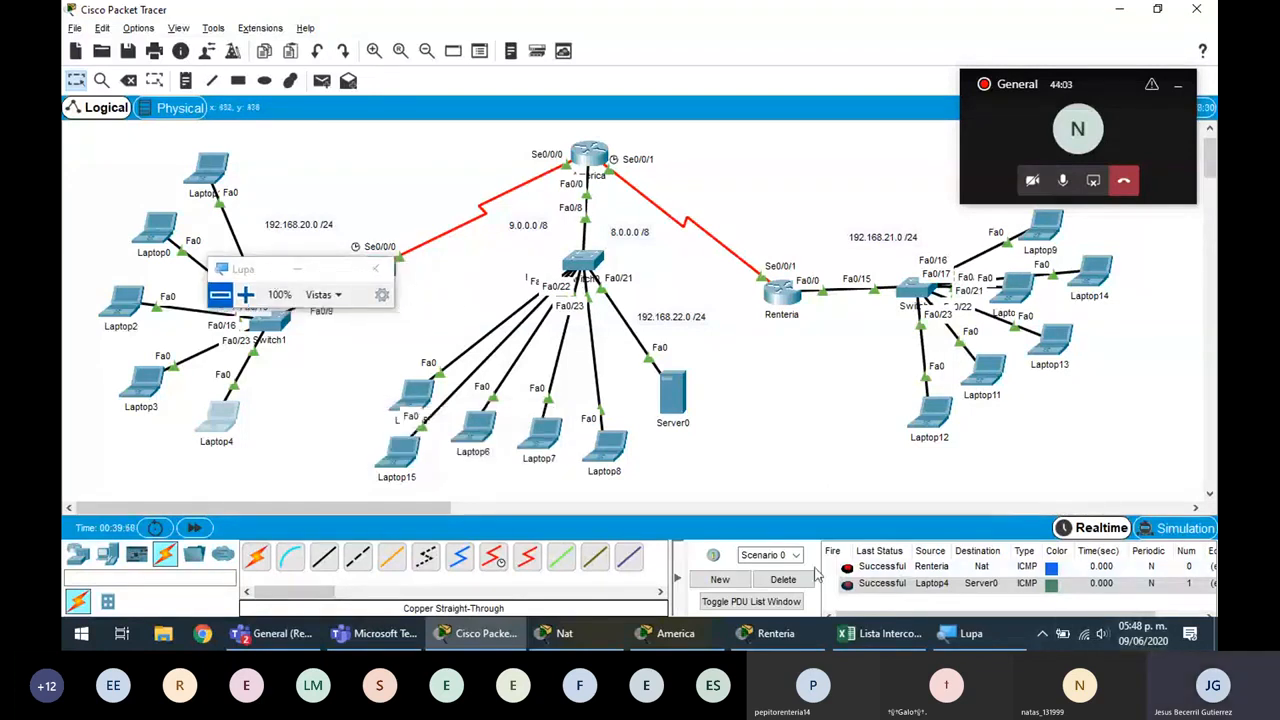
click(781, 580)
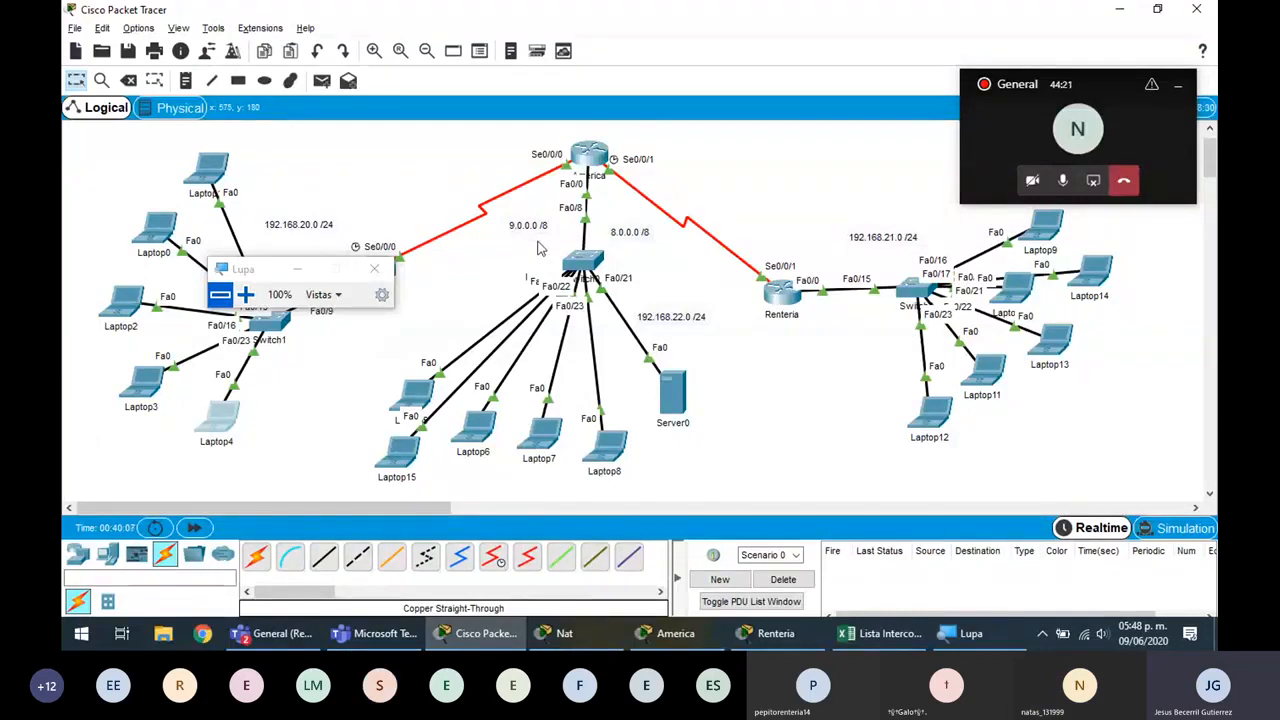
drag(266, 272, 355, 216)
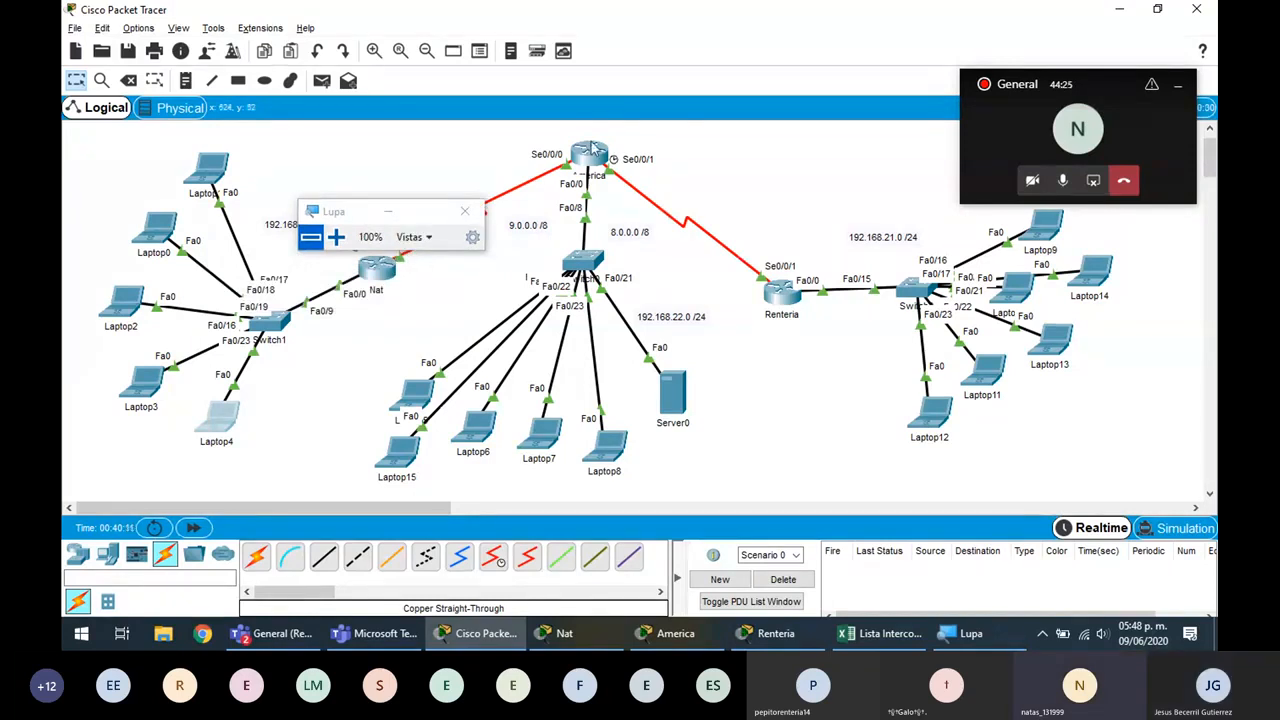
- In the America router's CLI, exclude the address 192.168.22.1 from DHCP assignment
mouse_move(597, 158)
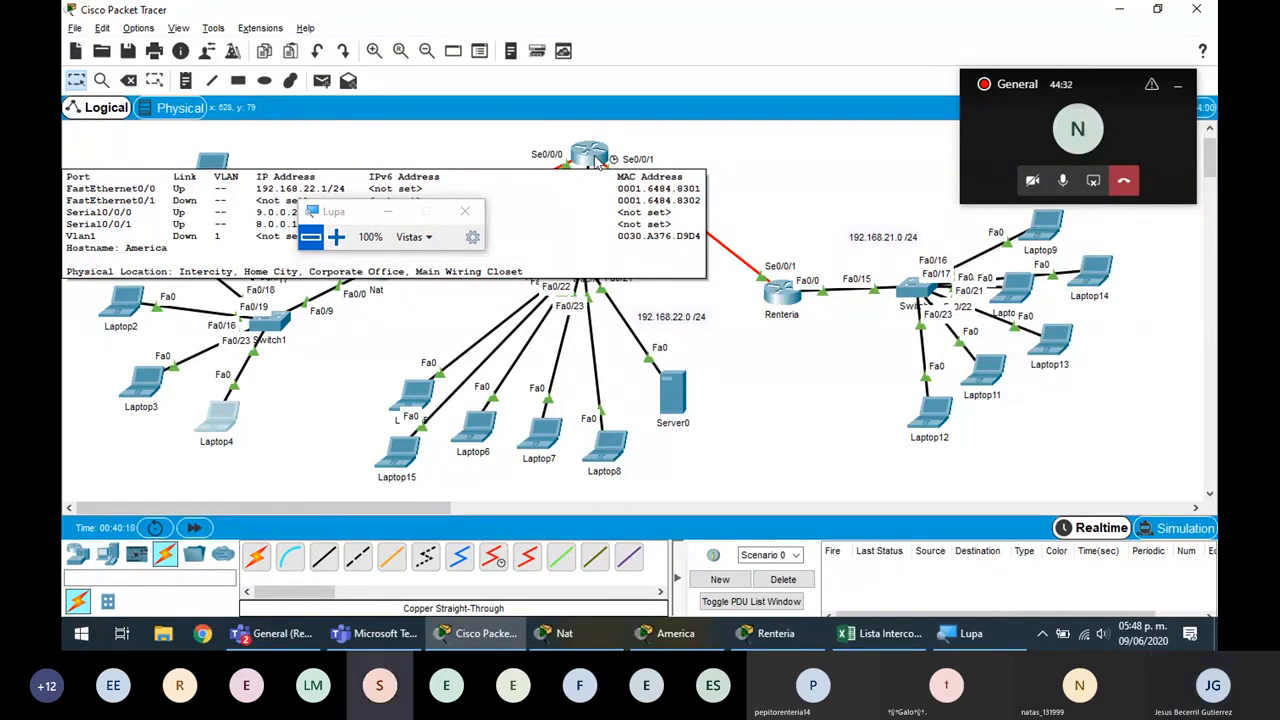
click(592, 158)
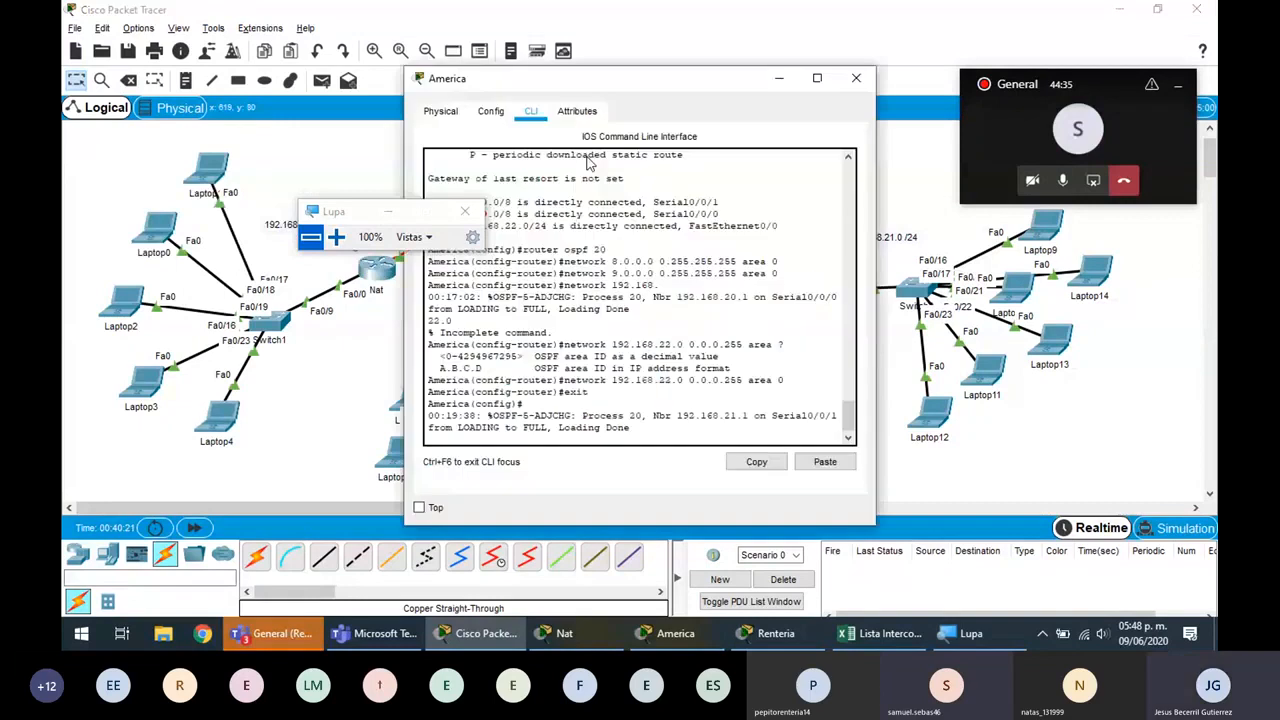
click(336, 238)
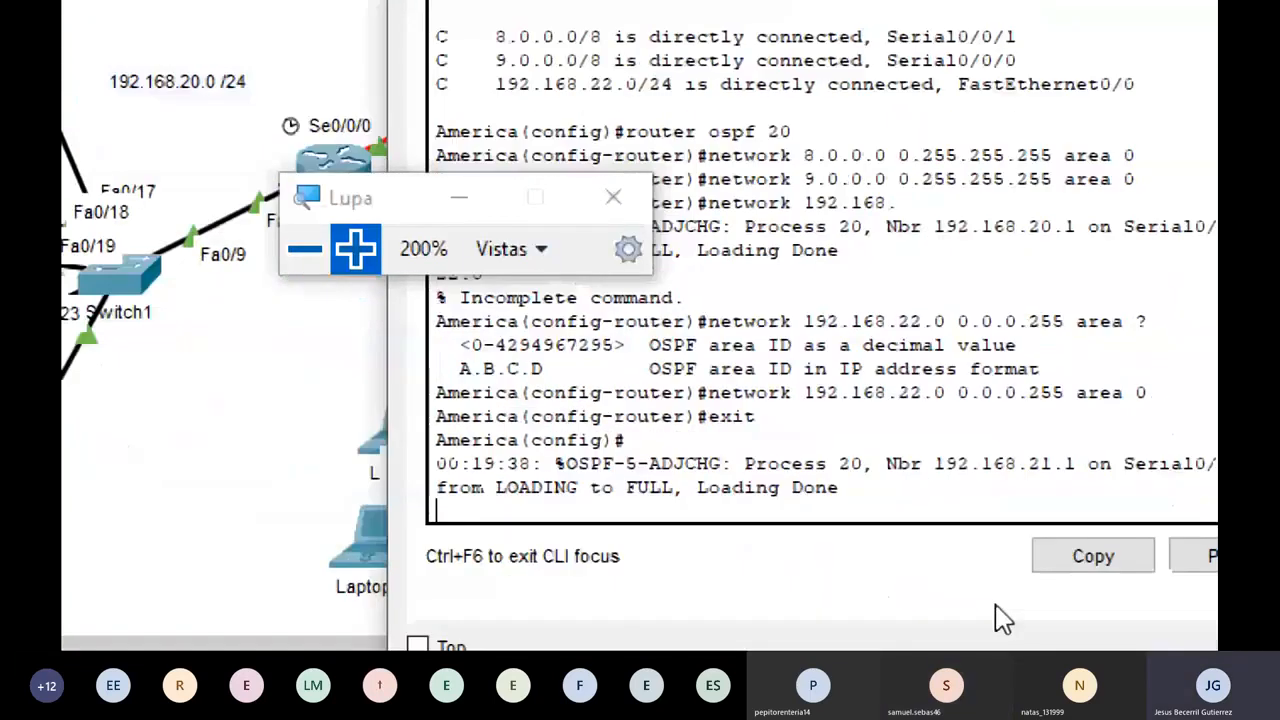
key(Return)
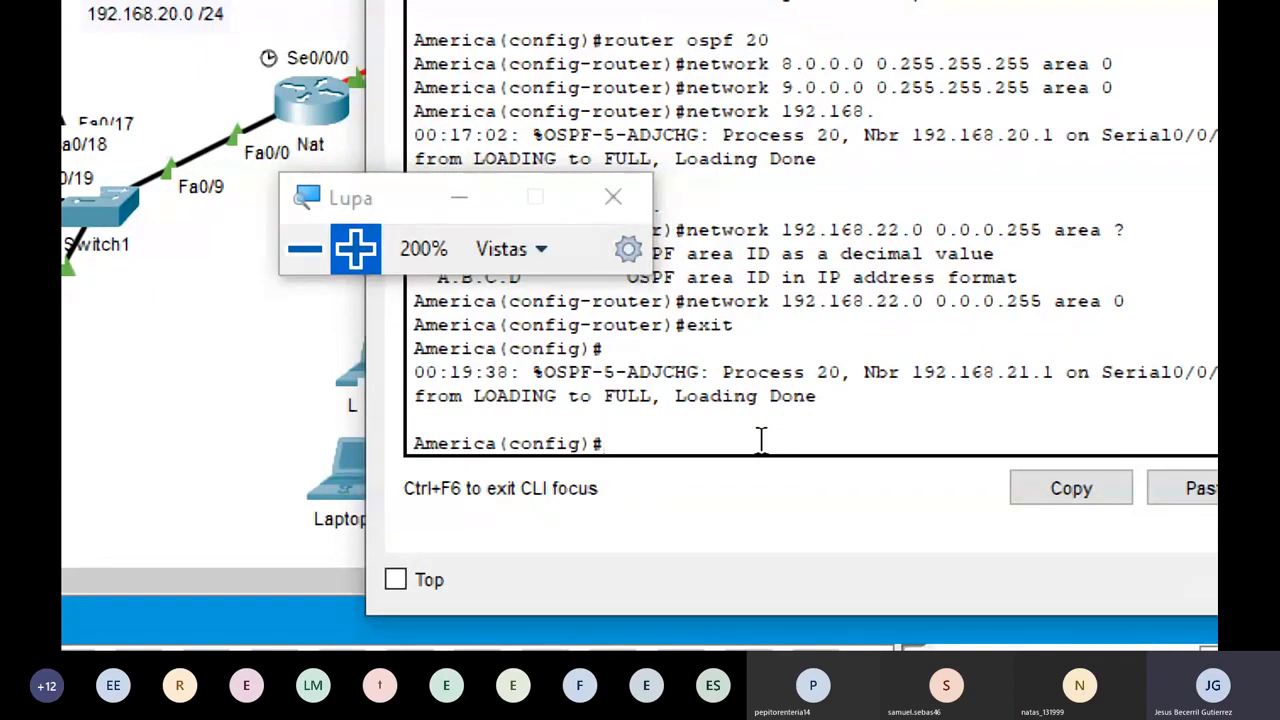
text(ip dhcp exclude)
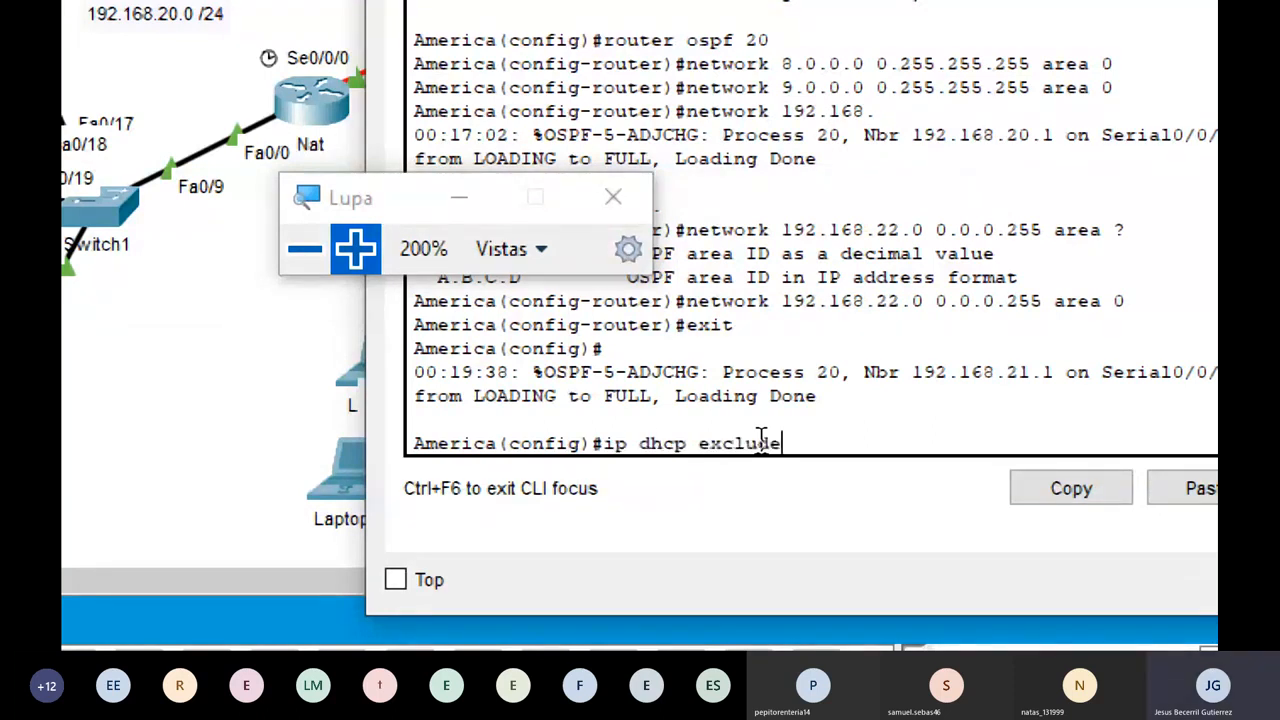
text(d-address 192.158)
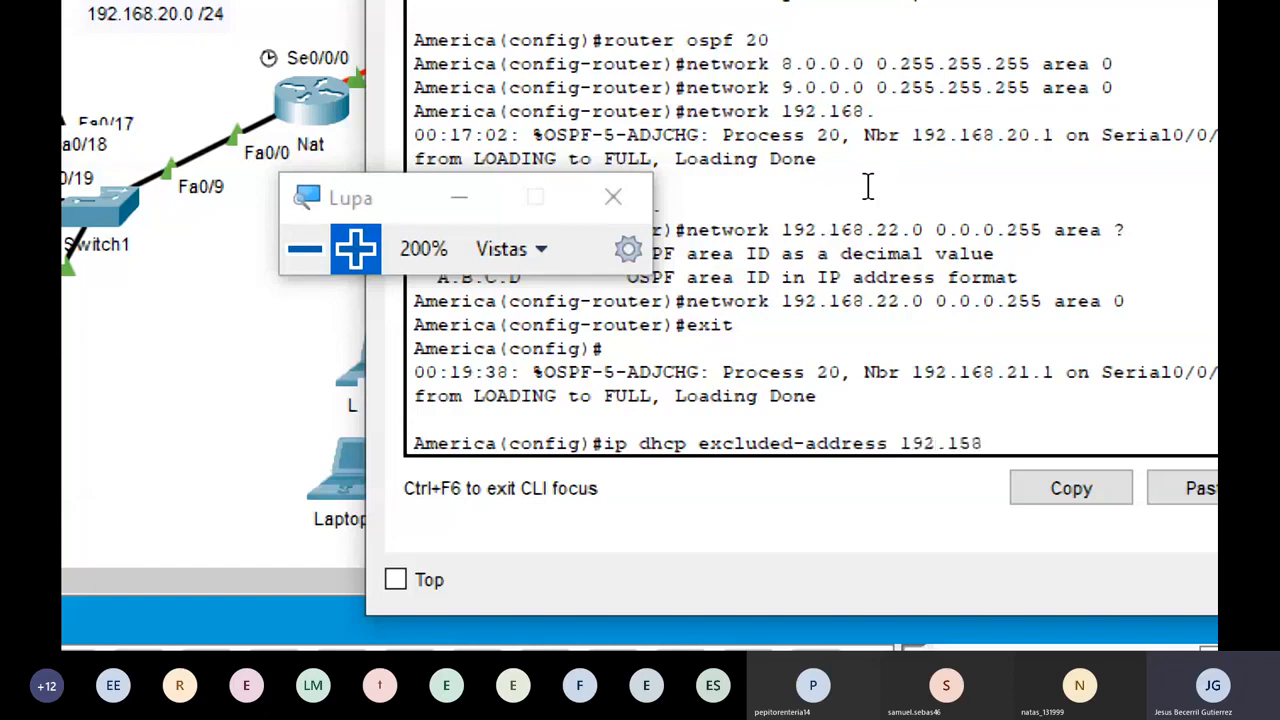
key(BackSpace)
key(BackSpace)
text(68.22.1)
key(Return)
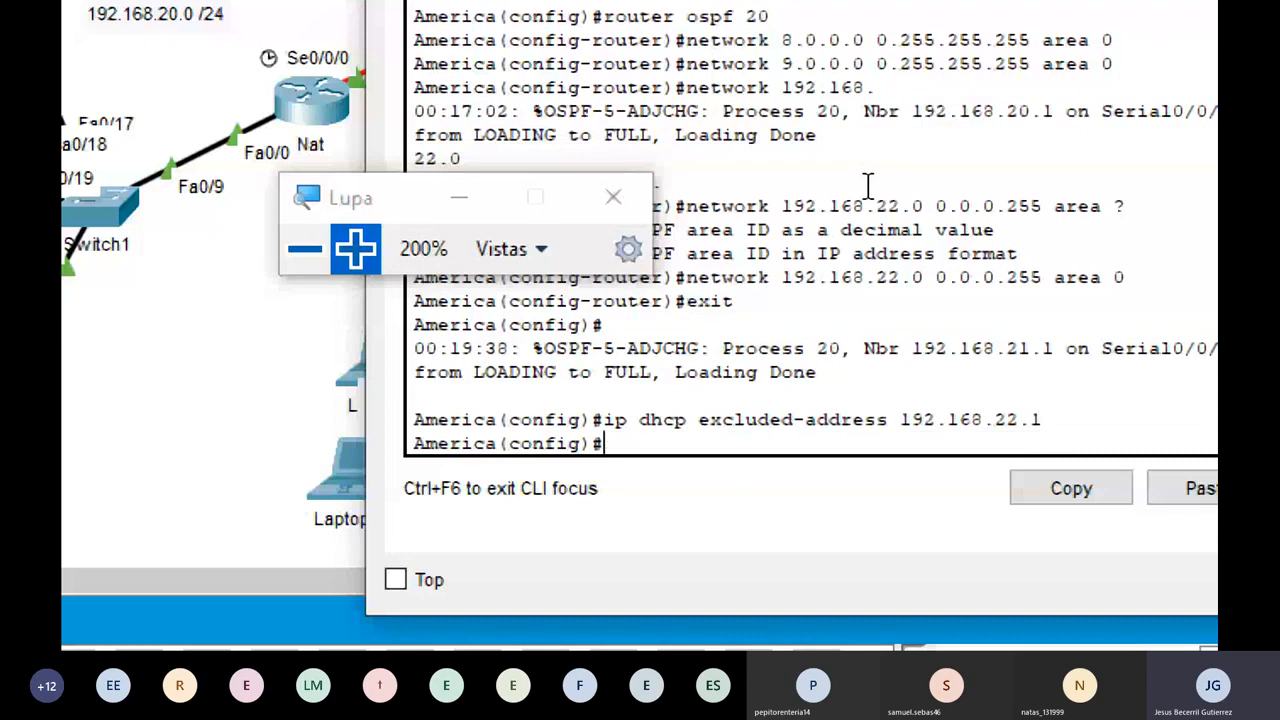
- Exclude the server address 192.168.22.50 from DHCP assignment on the America router as well
key(Up)
key(BackSpace)
text(50)
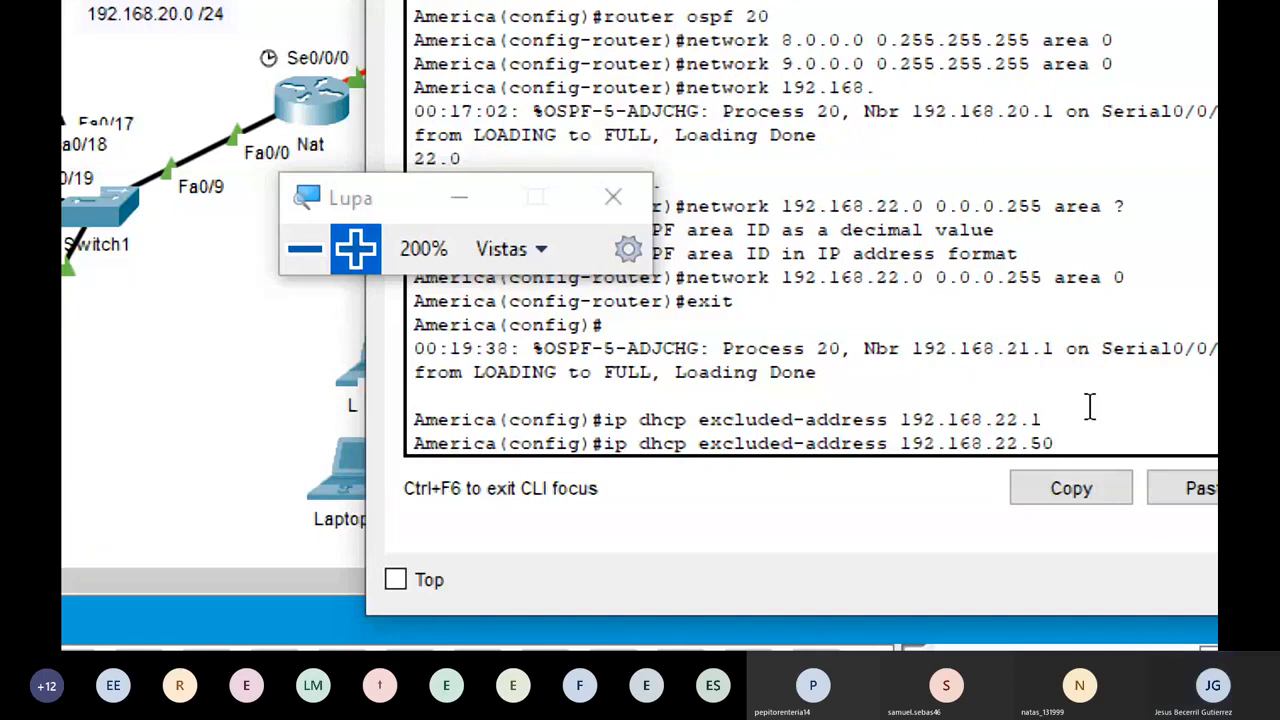
key(Return)
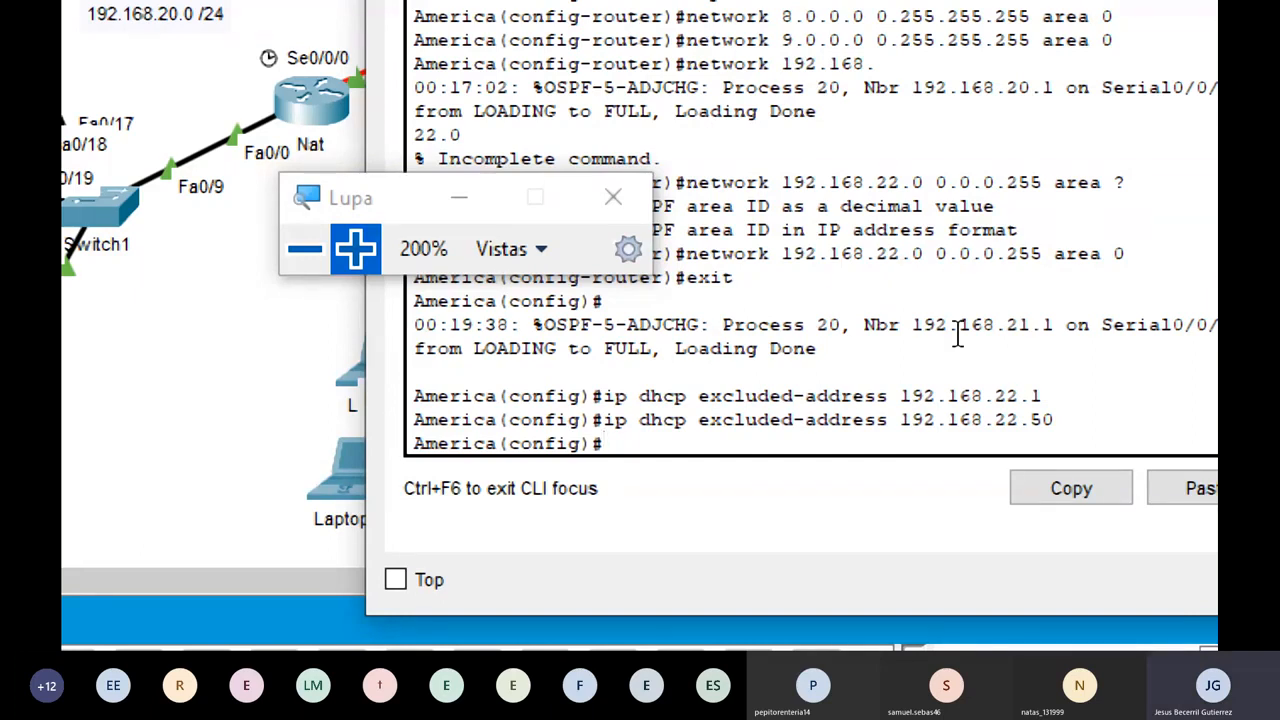
- Create the DHCP pool AME on the America router and list the commands available in its configuration mode
text(ip dhcp pool AME)
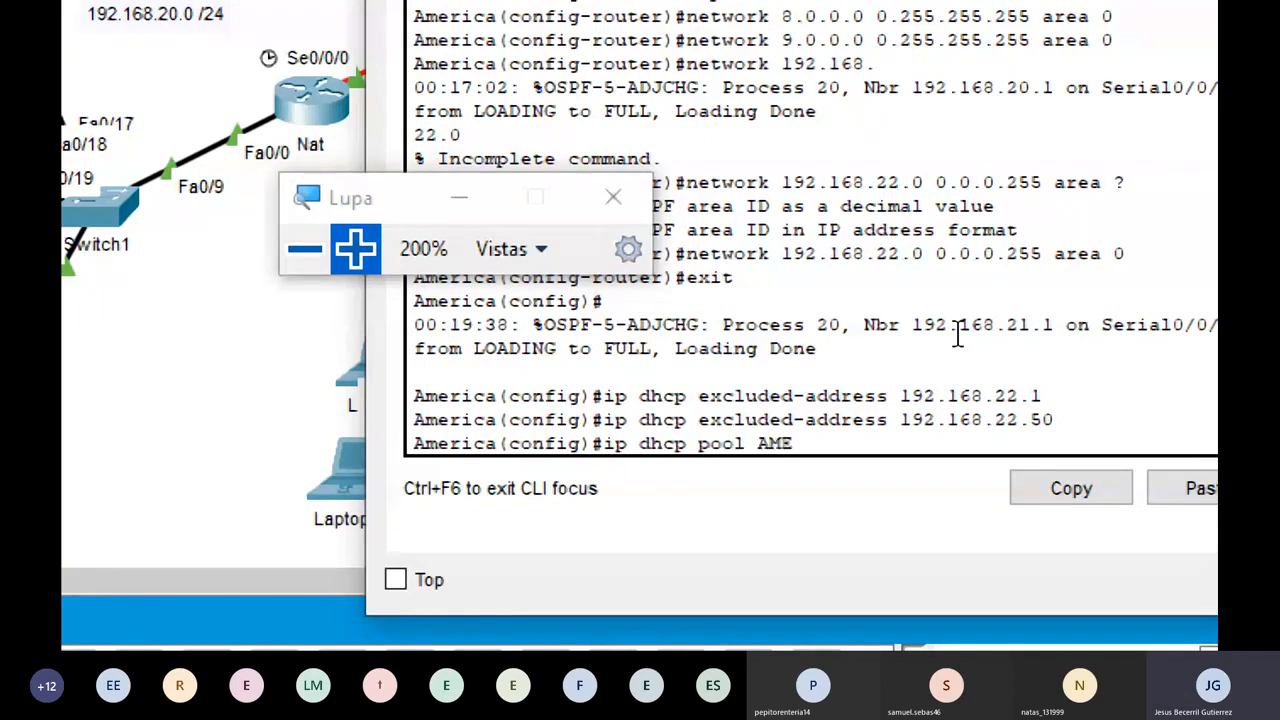
key(Return)
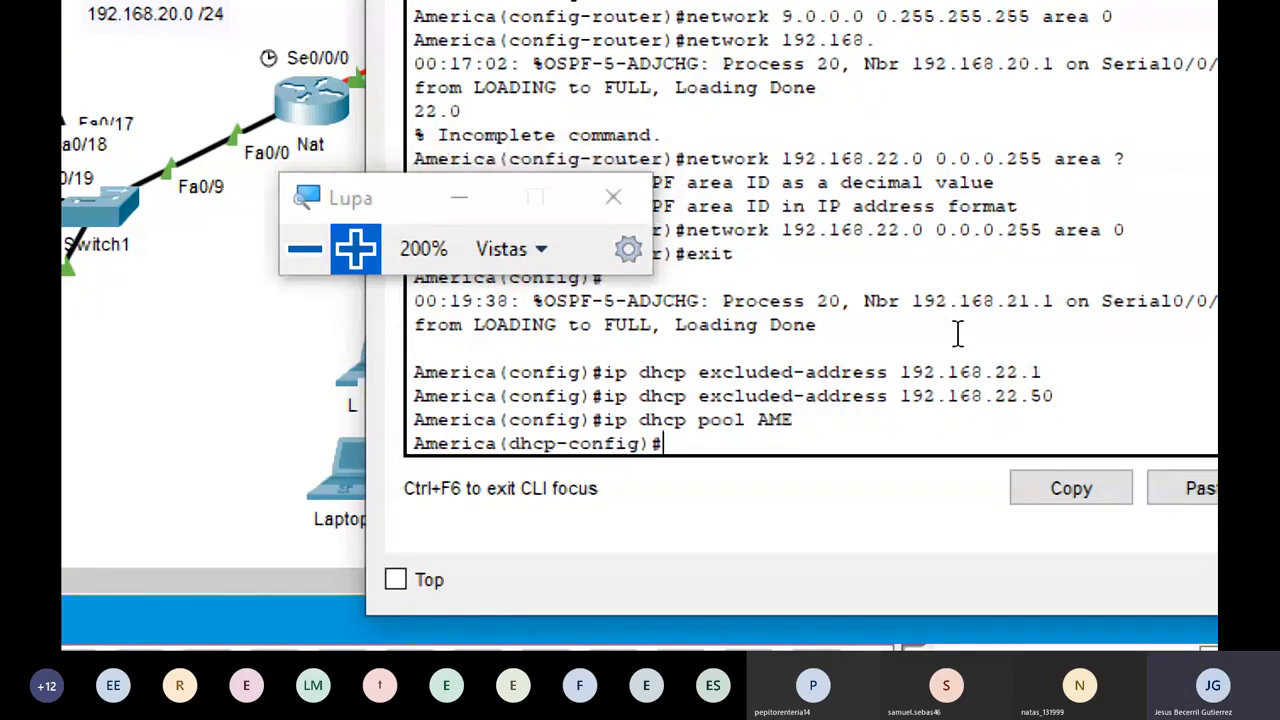
text(?)
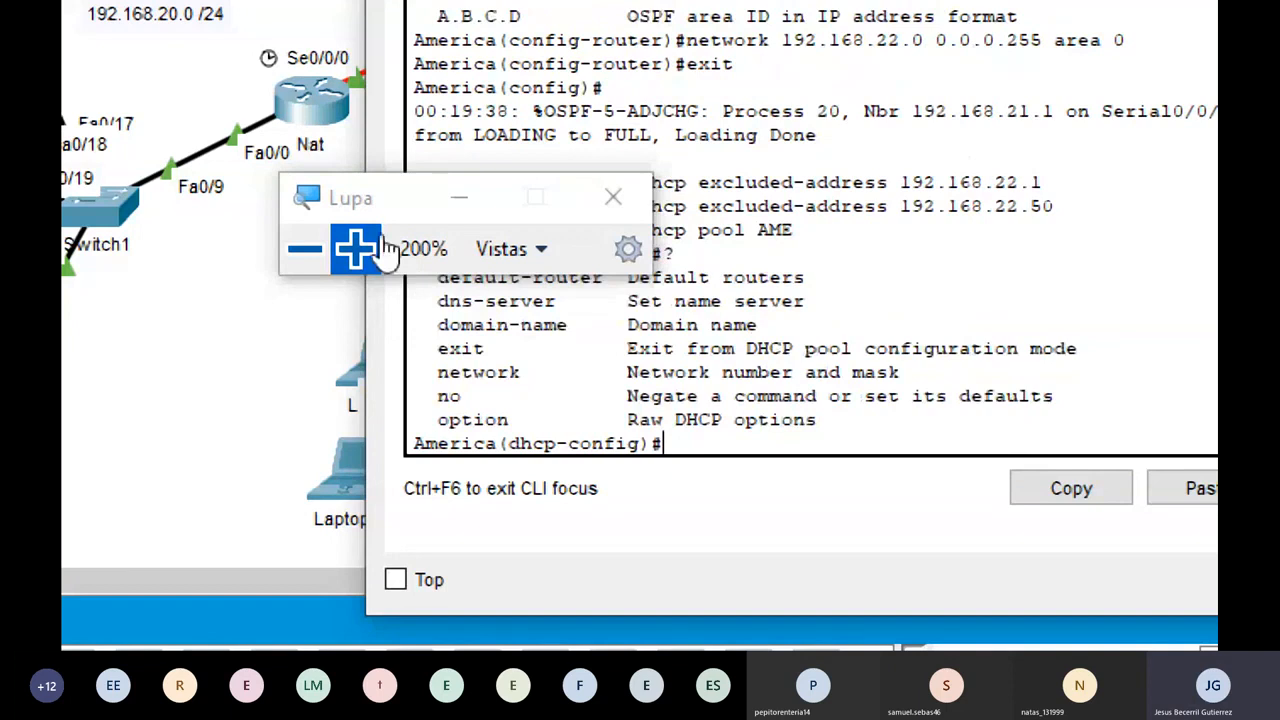
drag(385, 226, 118, 424)
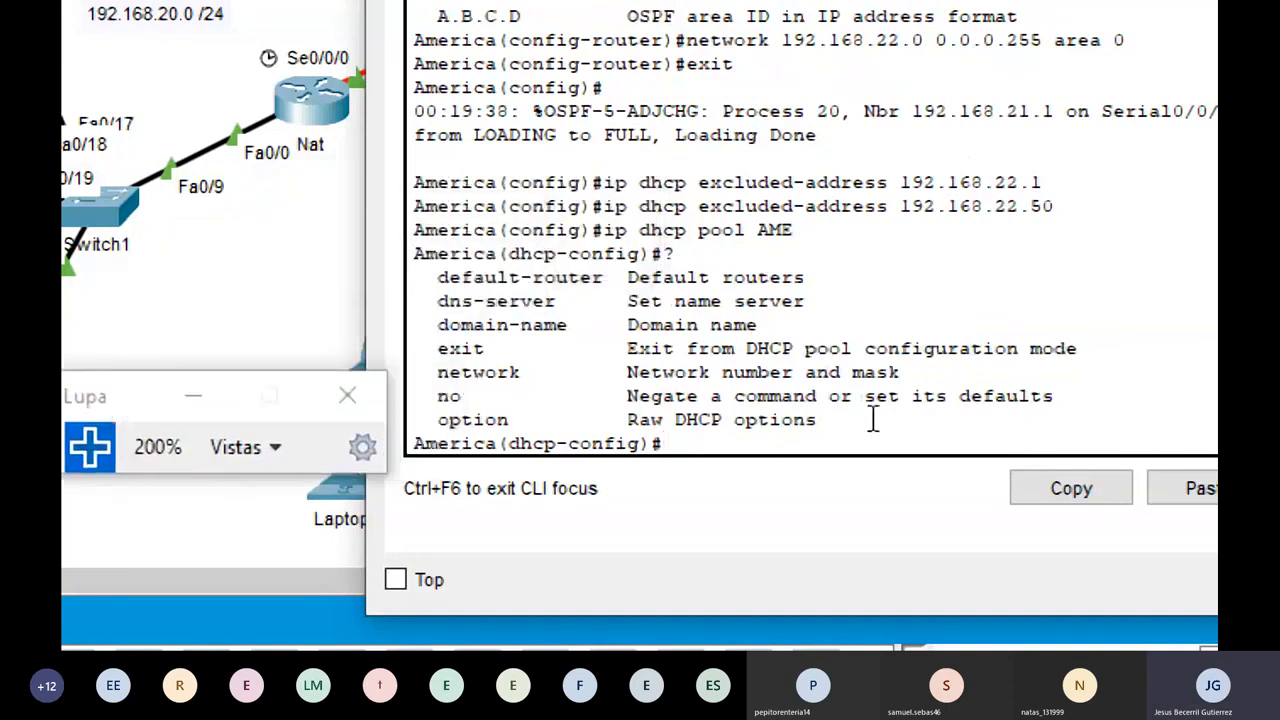
- Set the AME pool's default router to 192.168.22.1 and its DNS server to 192.168.22.50
text(default-router)
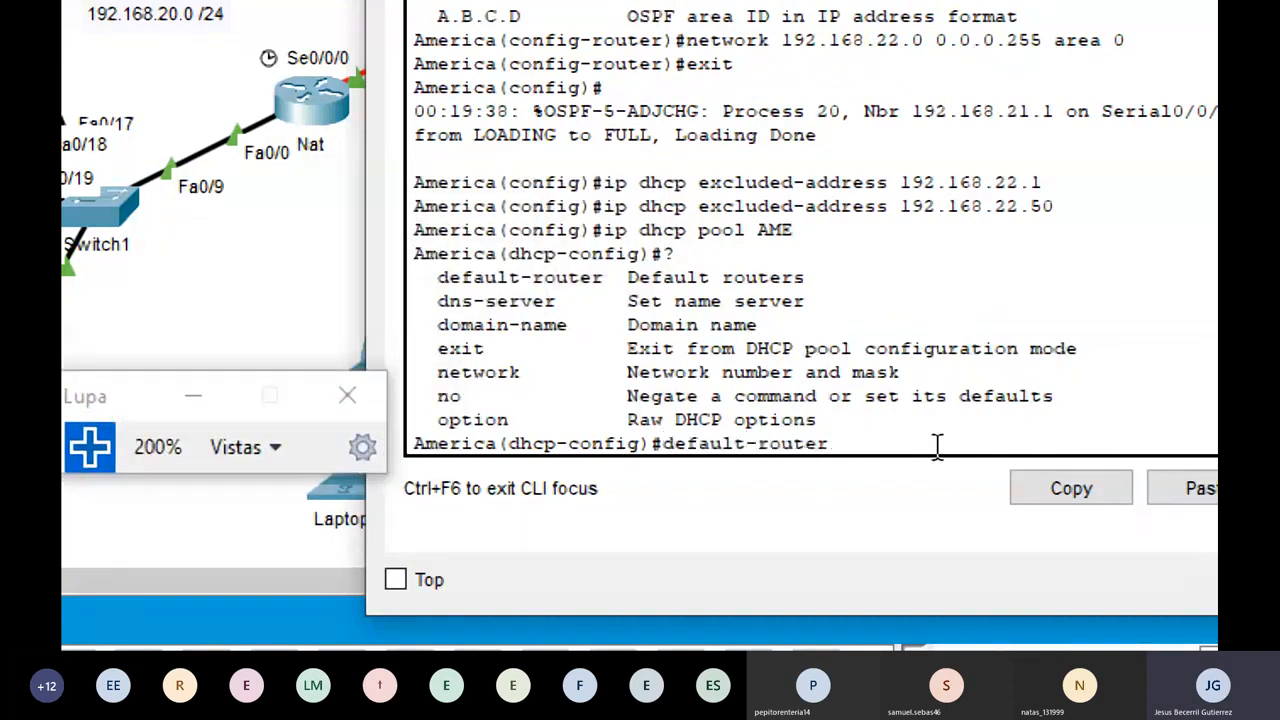
text( 192.168.22.1)
key(Return)
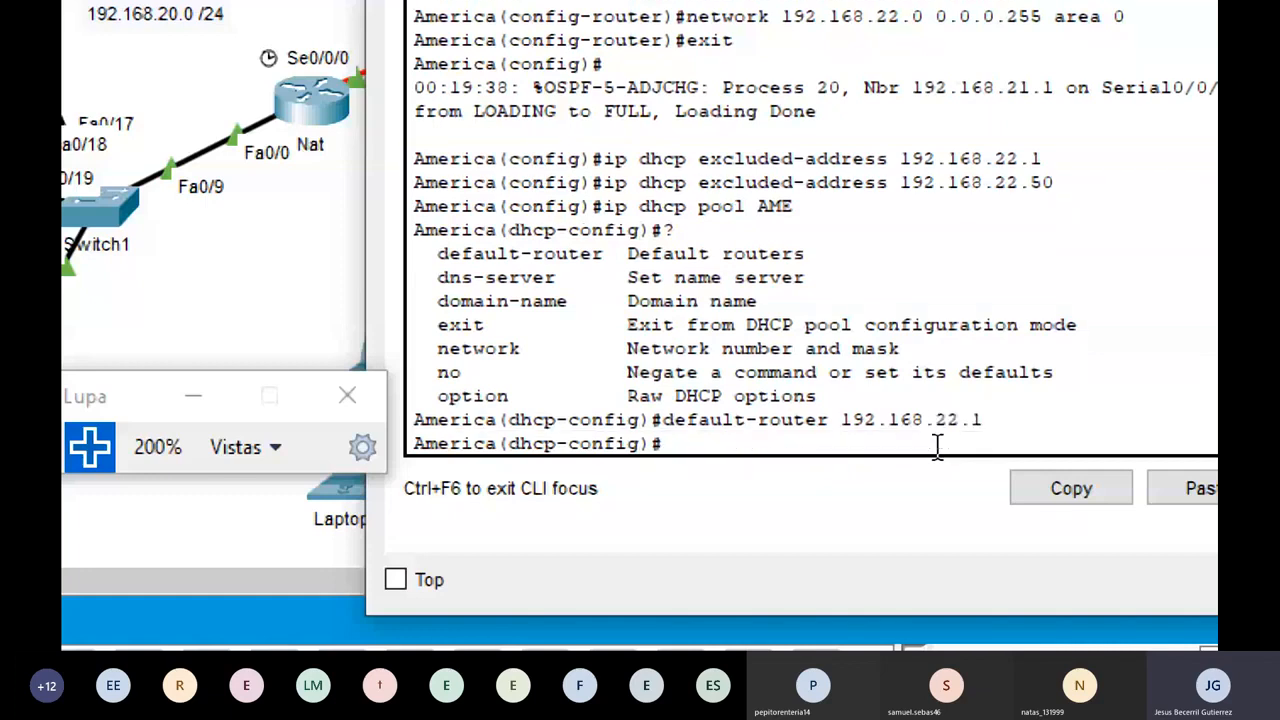
text(dns-server 19)
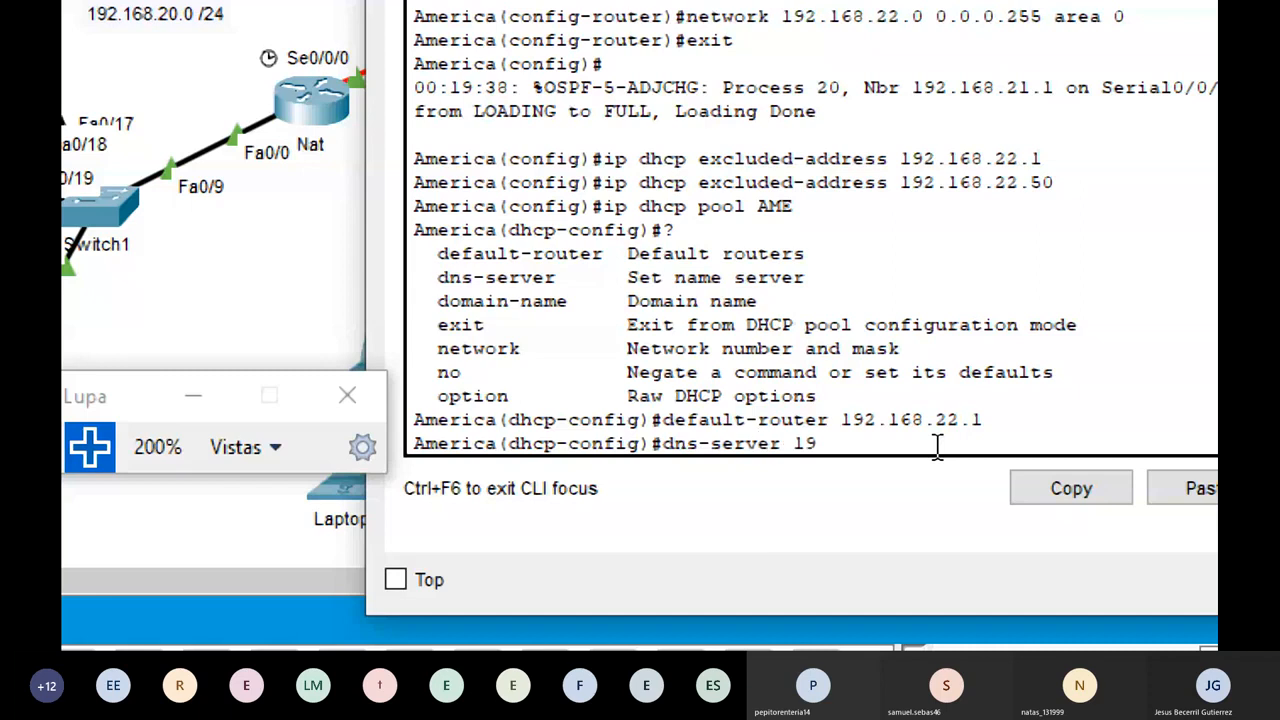
text(2.168.22.)
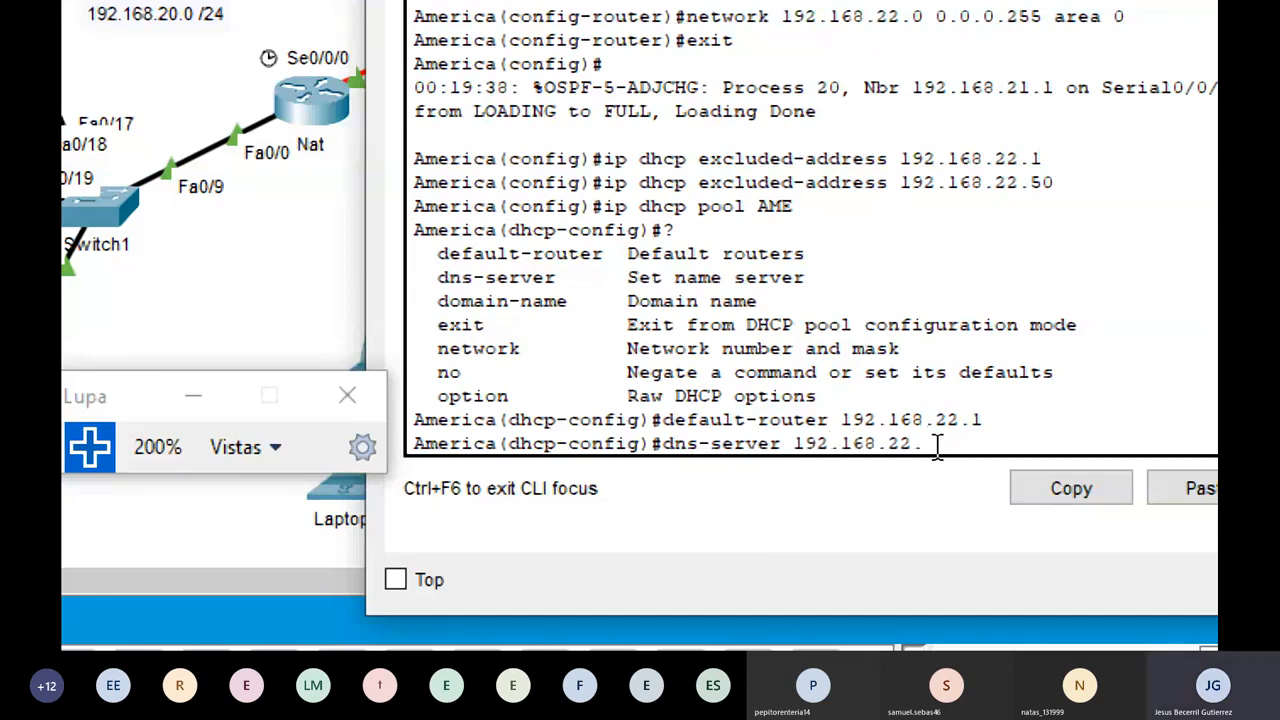
text(50)
key(Return)
- Set the AME pool's network to 192.168.22.0 with mask 255.255.255.0 and exit the pool configuration
text(network 192.168)
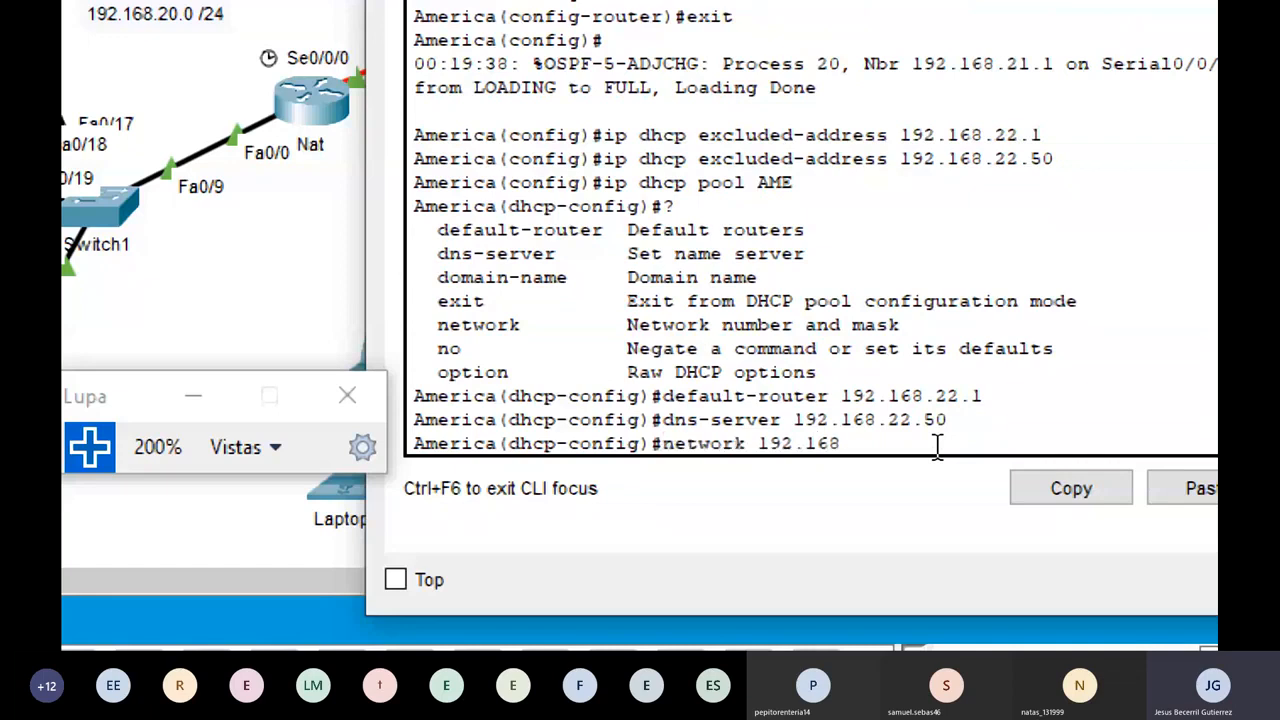
text(.22.0 255.255.255.0)
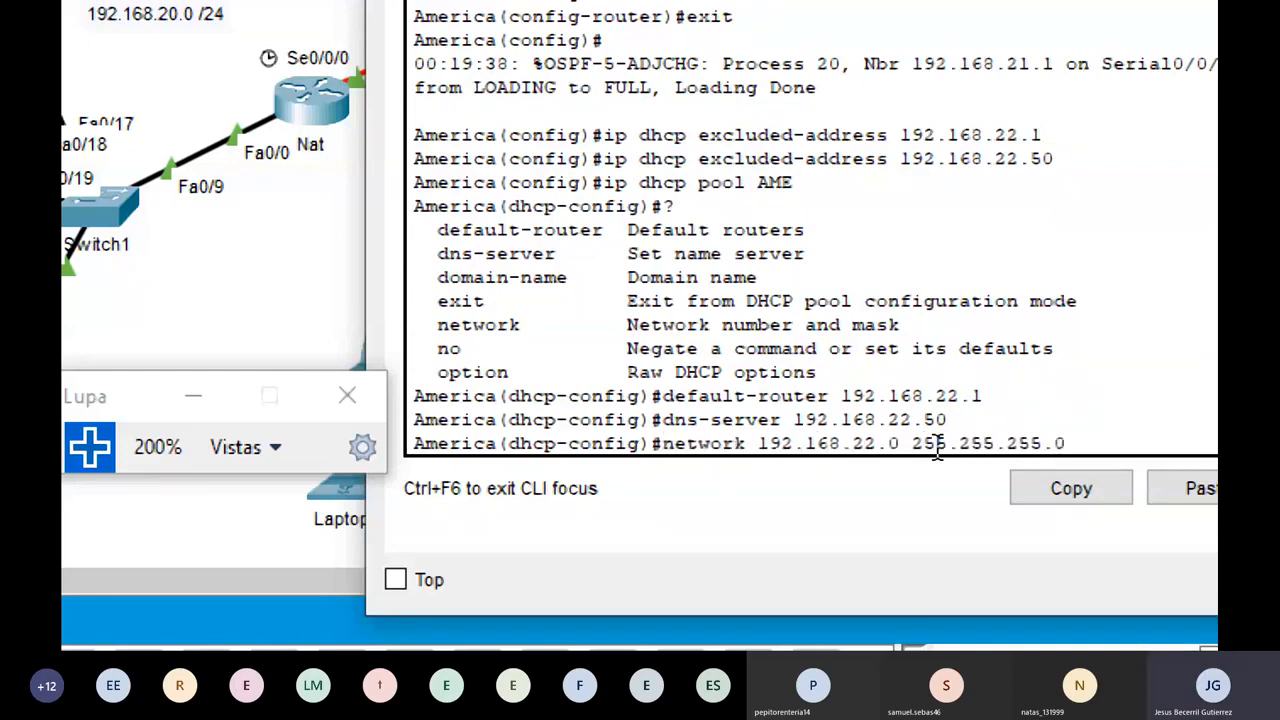
key(Return)
text(exit)
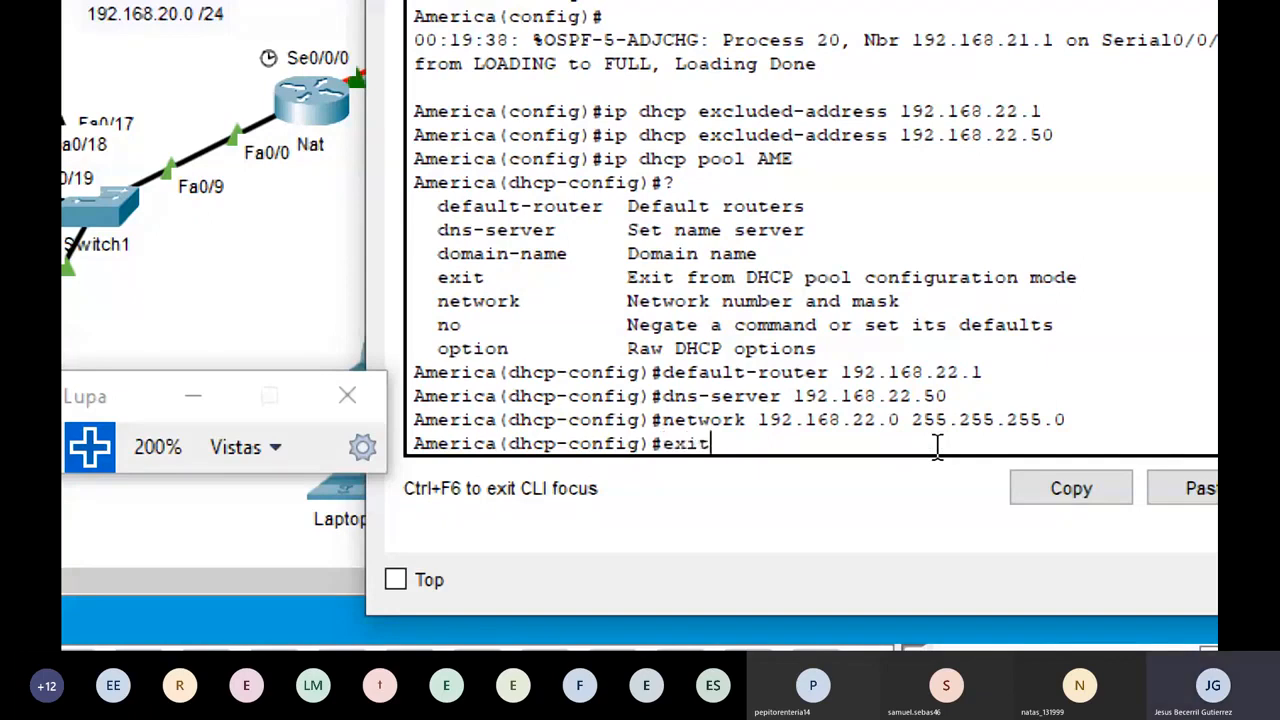
key(Return)
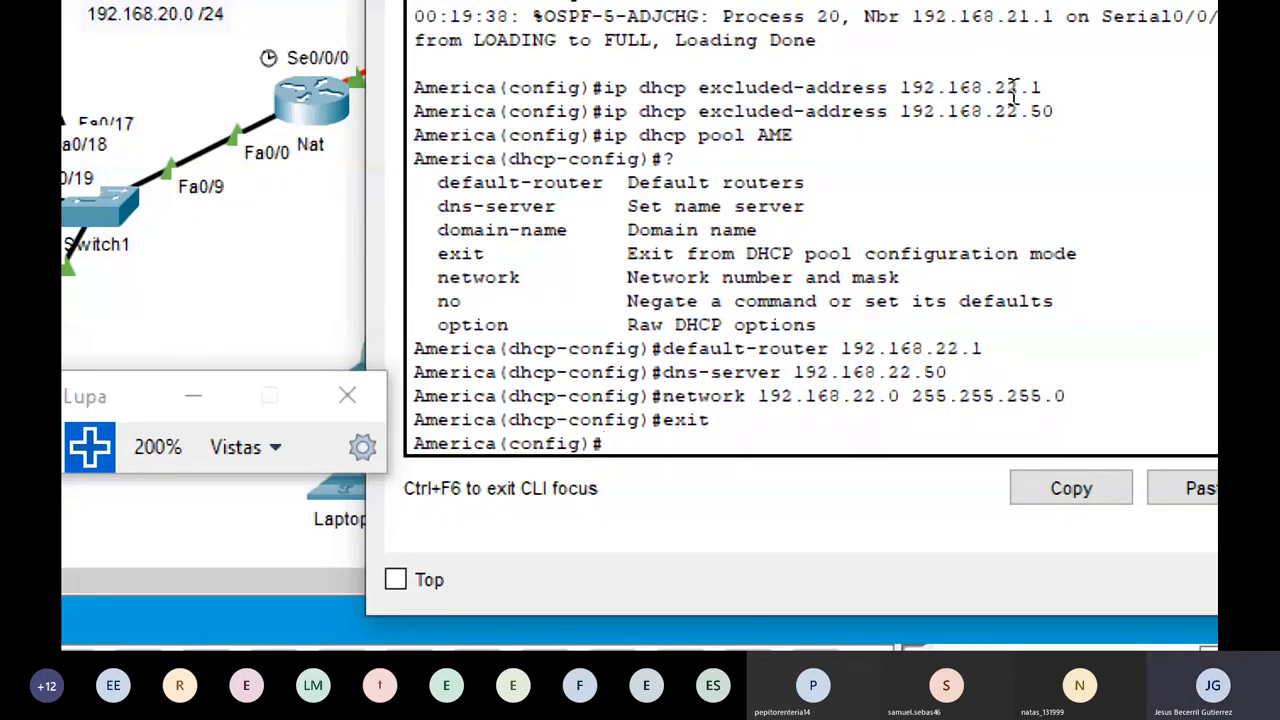
- Highlight the pool name and the excluded-address commands in the America router's CLI to review them
drag(745, 135, 799, 137)
click(1058, 115)
drag(1058, 115, 889, 88)
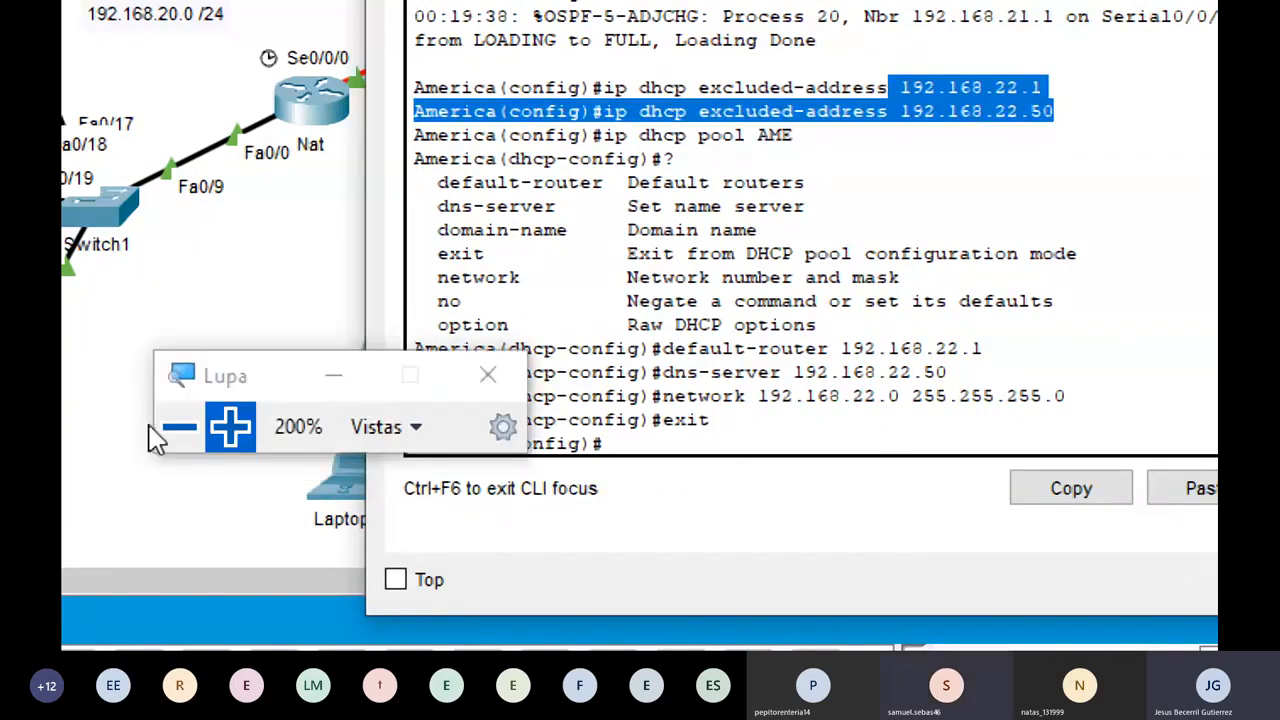
click(166, 443)
click(233, 428)
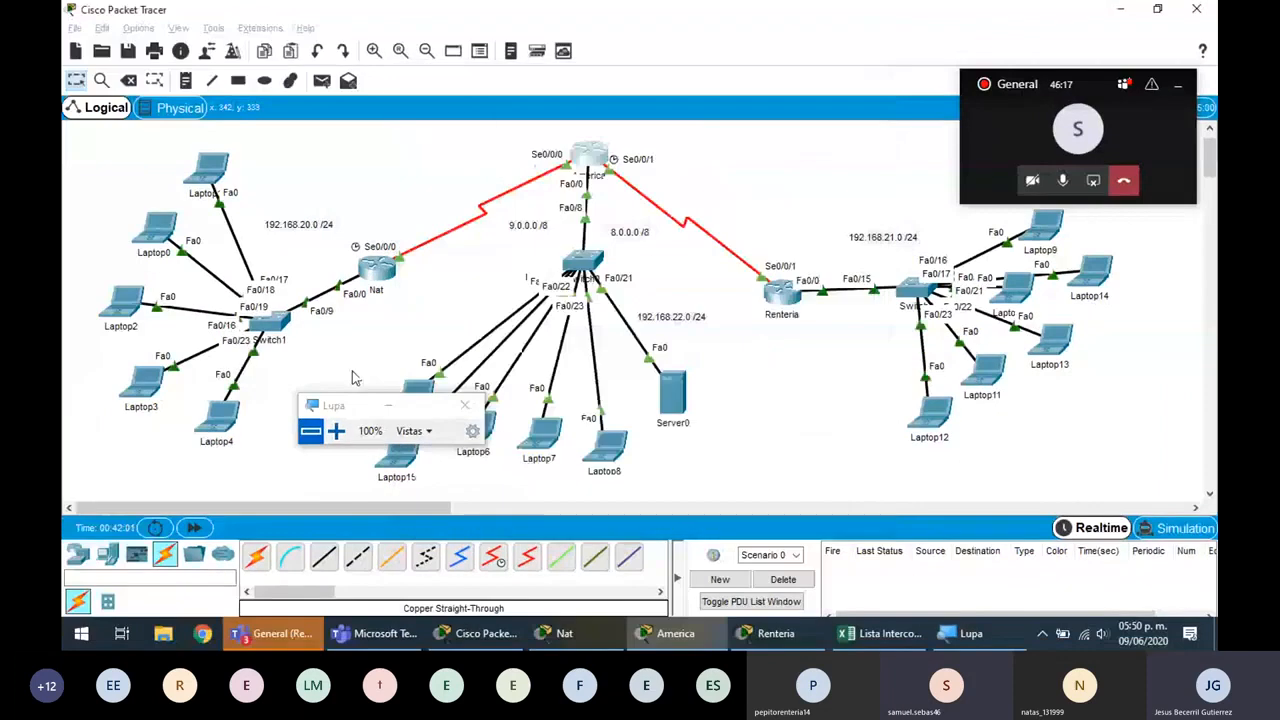
click(978, 150)
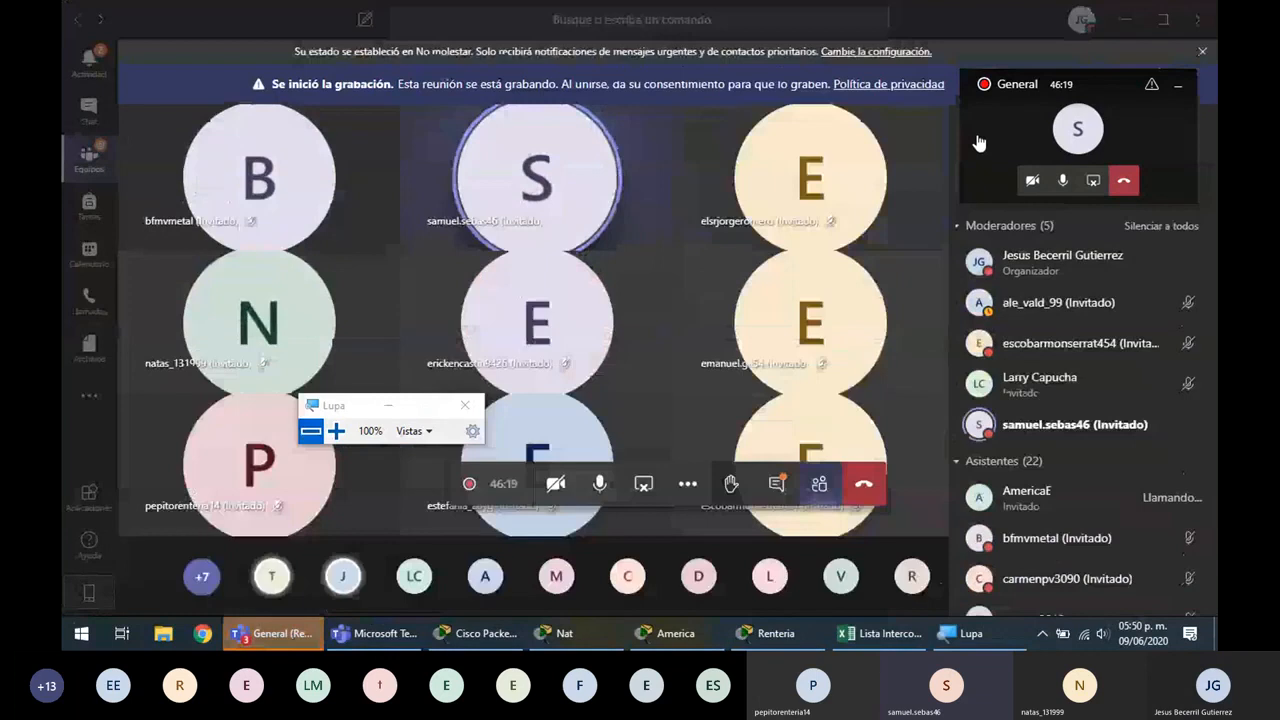
click(1096, 82)
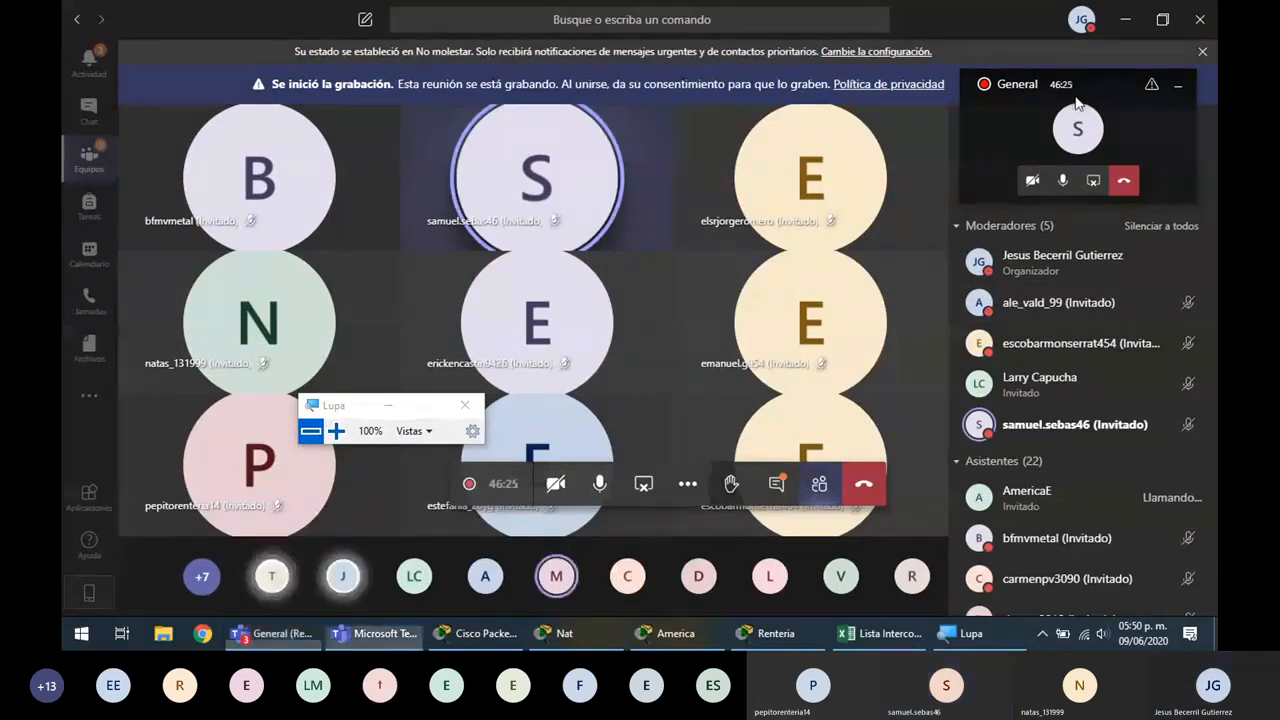
click(1122, 21)
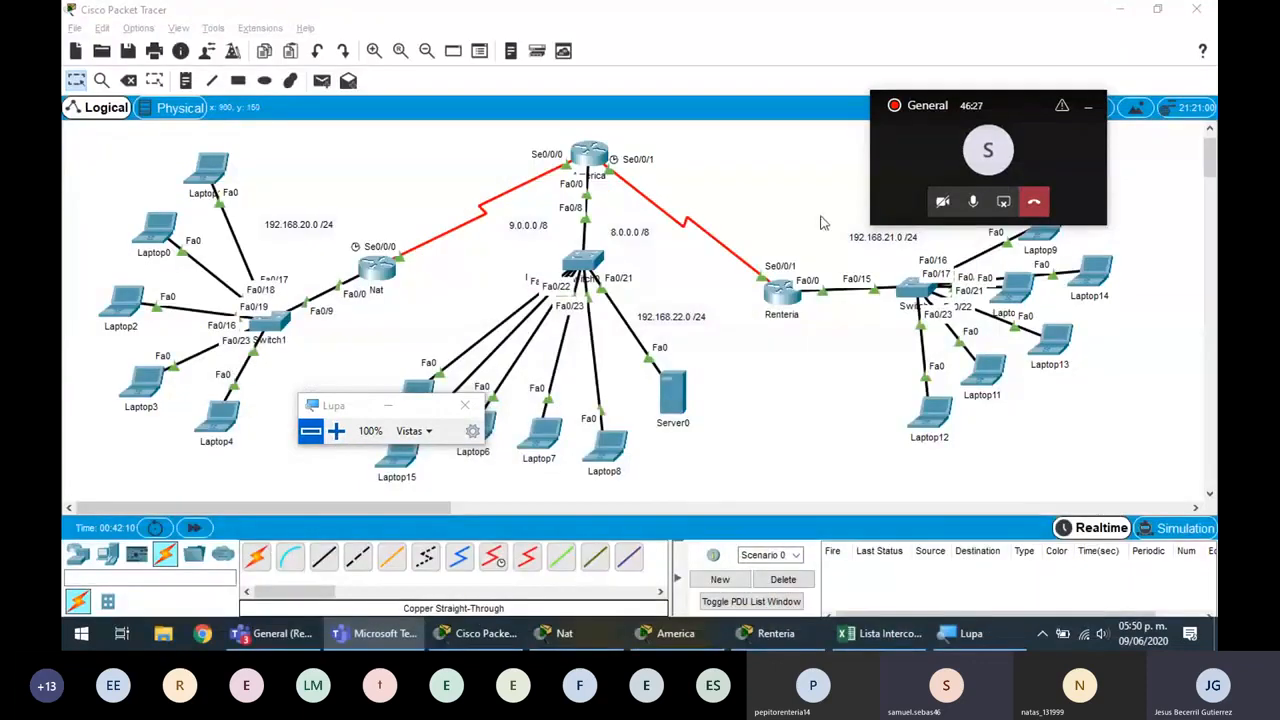
- Bring up the America router's CLI again, clear the text selection and close the router's window
click(590, 155)
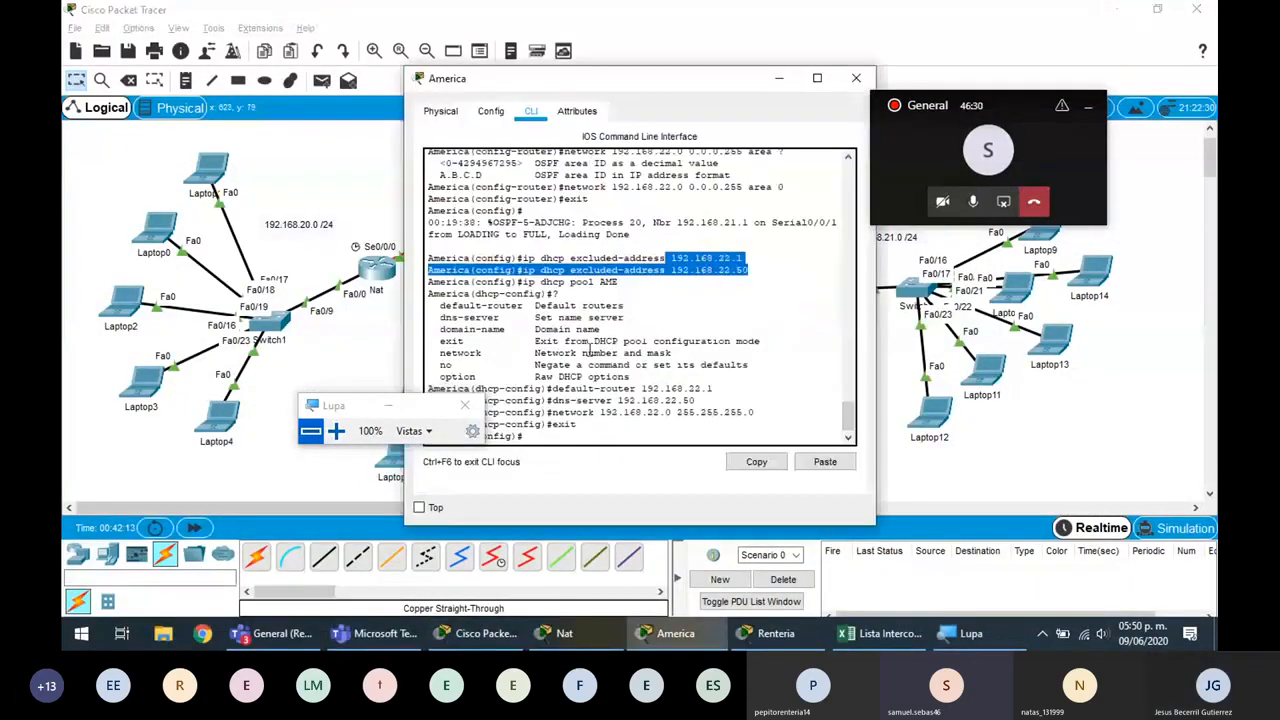
click(590, 352)
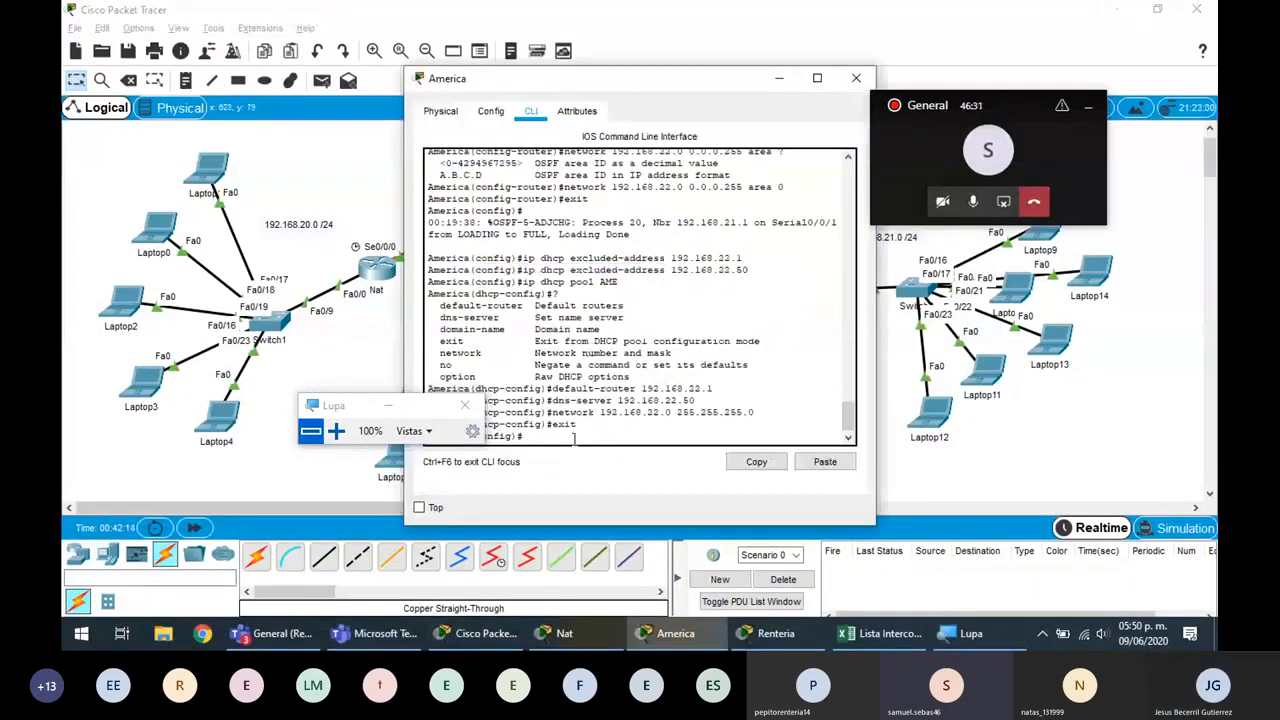
click(856, 78)
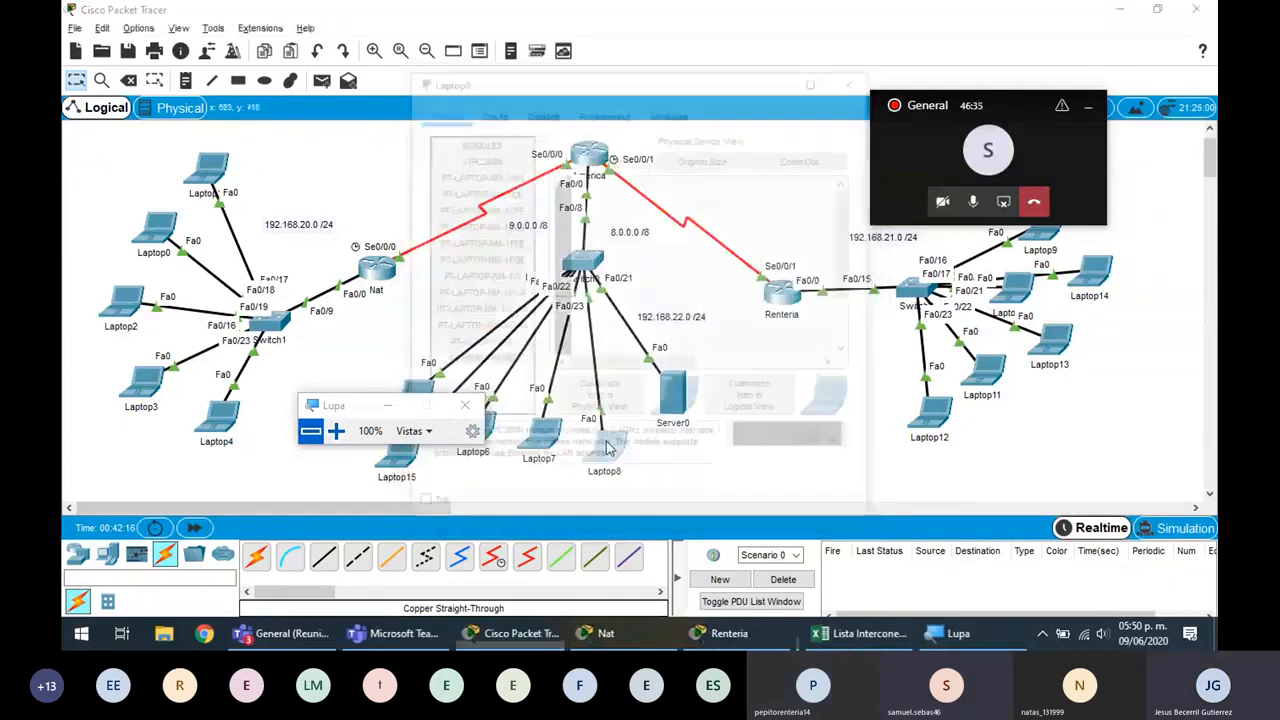
- Switch Laptop8's IP configuration to DHCP and enlarge the view of the assigned settings
click(588, 167)
click(540, 111)
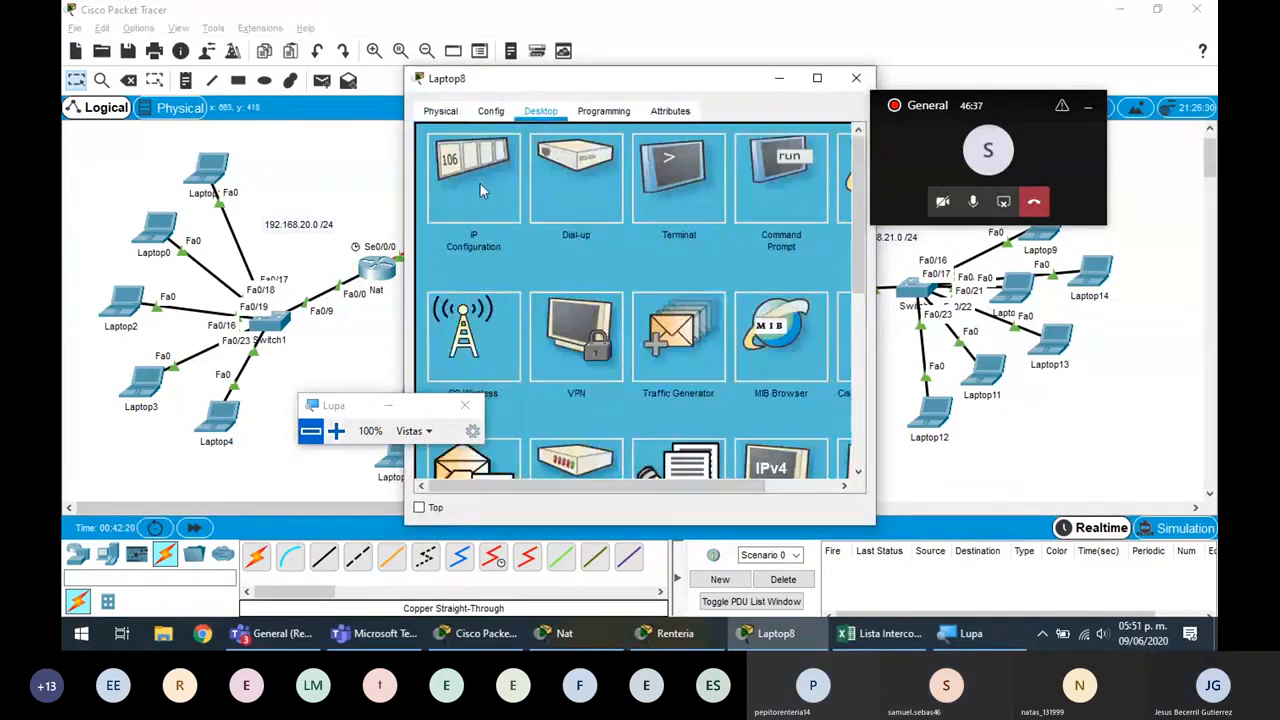
click(482, 185)
click(450, 204)
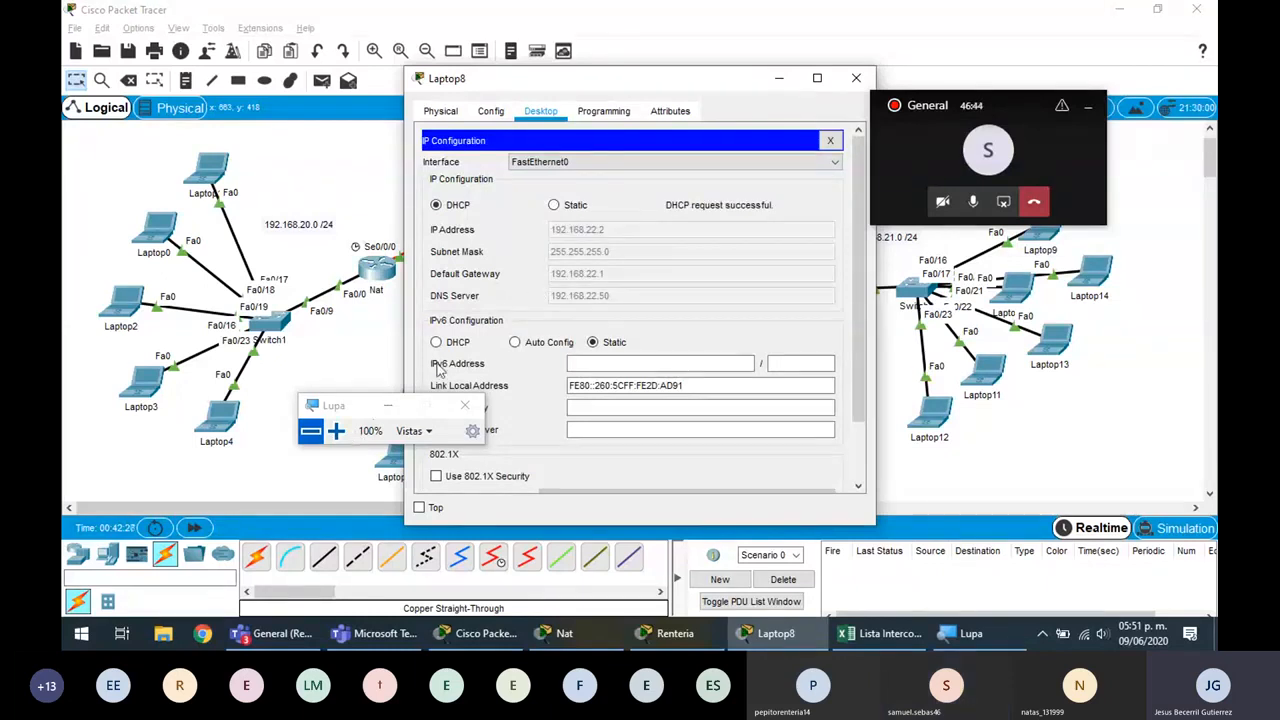
click(336, 431)
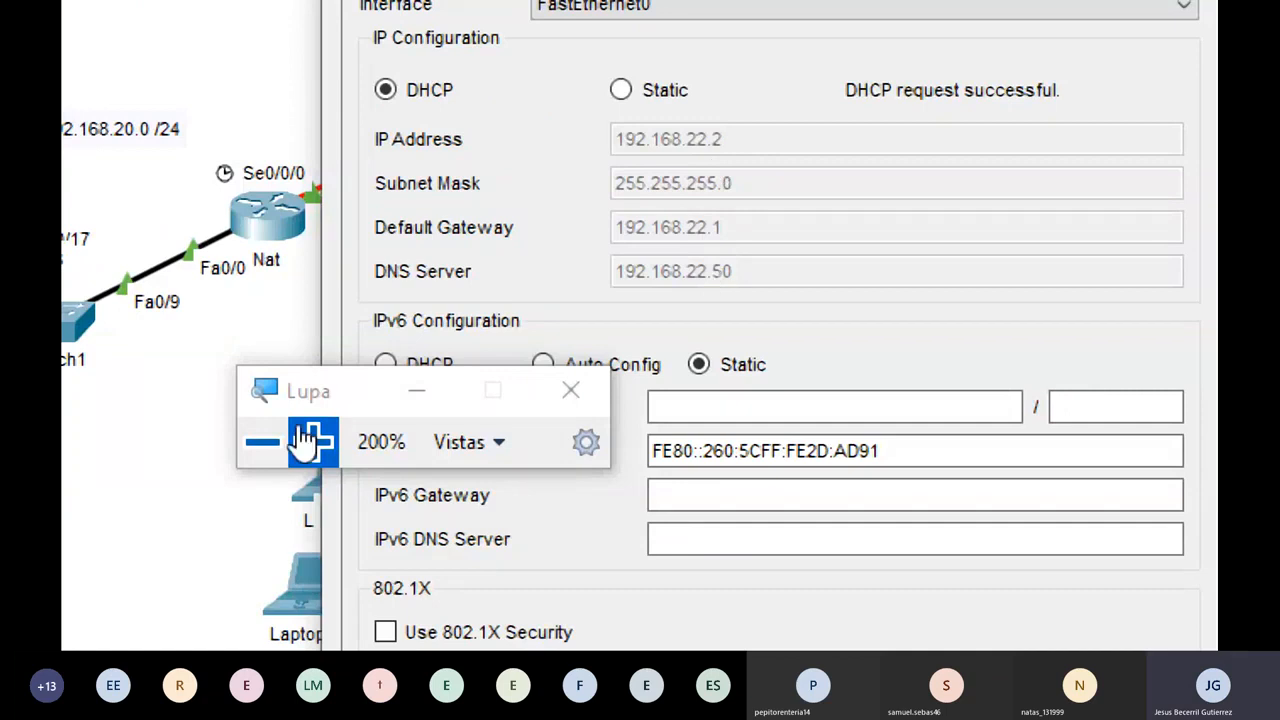
- Return the screen magnification to 100% and close Laptop8's window
click(271, 446)
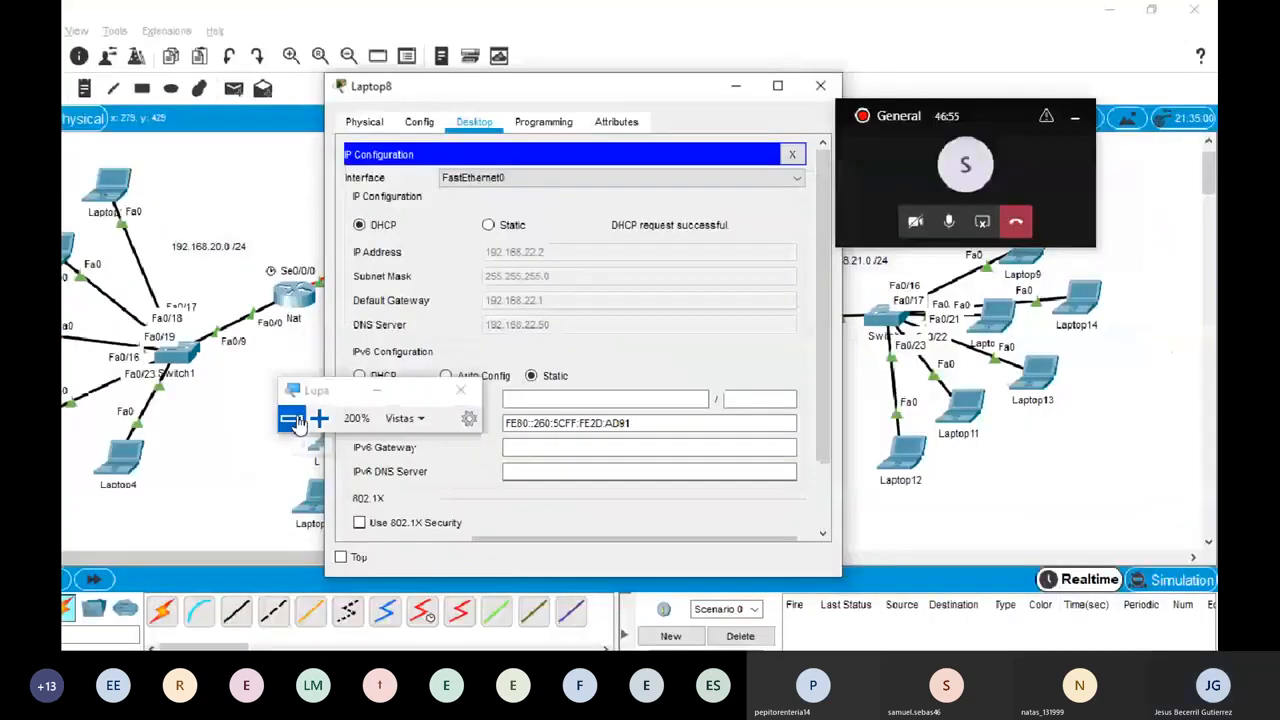
click(292, 420)
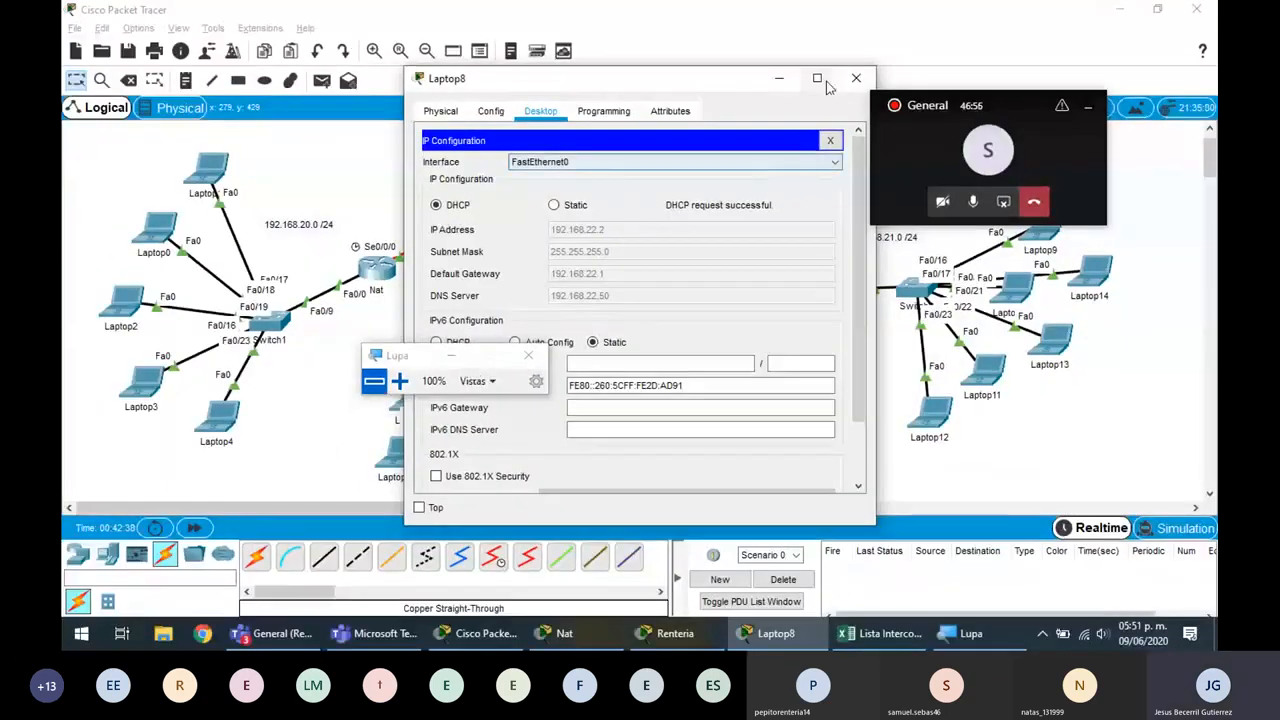
click(856, 78)
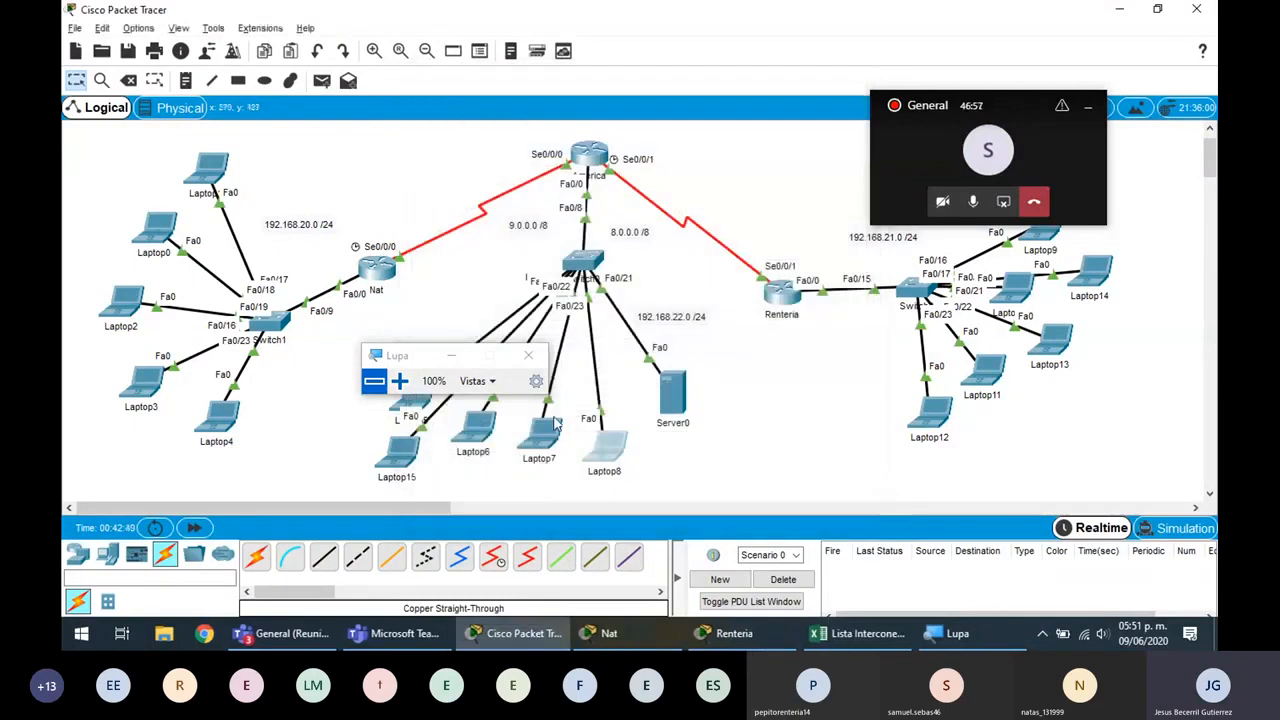
- Switch Laptop7's IP configuration to DHCP and close its window
click(540, 437)
click(540, 111)
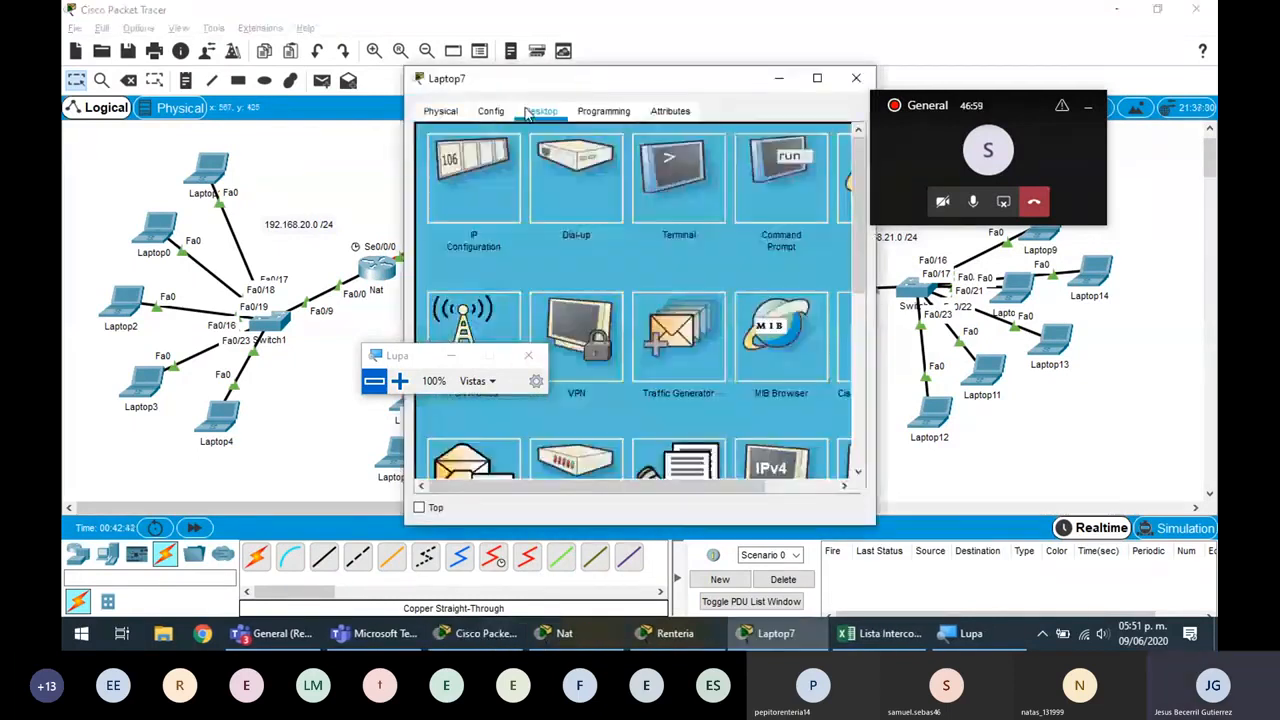
click(467, 212)
click(455, 205)
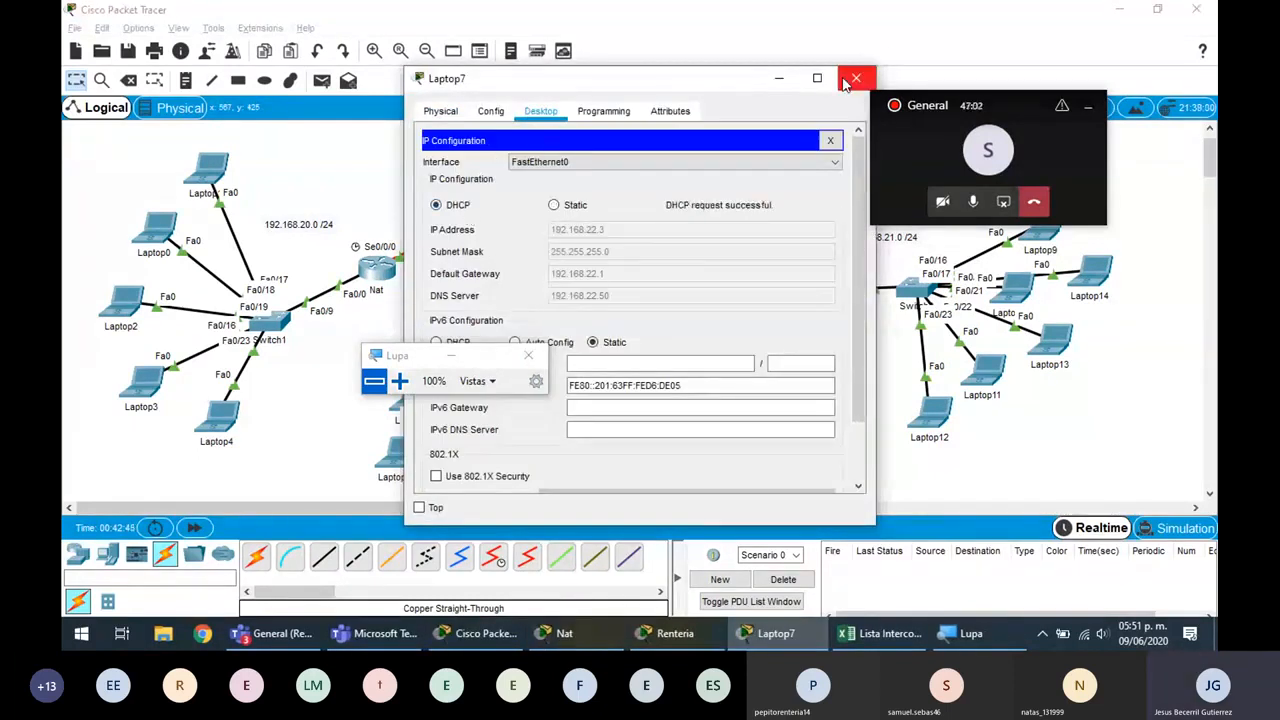
click(856, 78)
- Switch Laptop6's IP configuration to DHCP and close its window
click(483, 432)
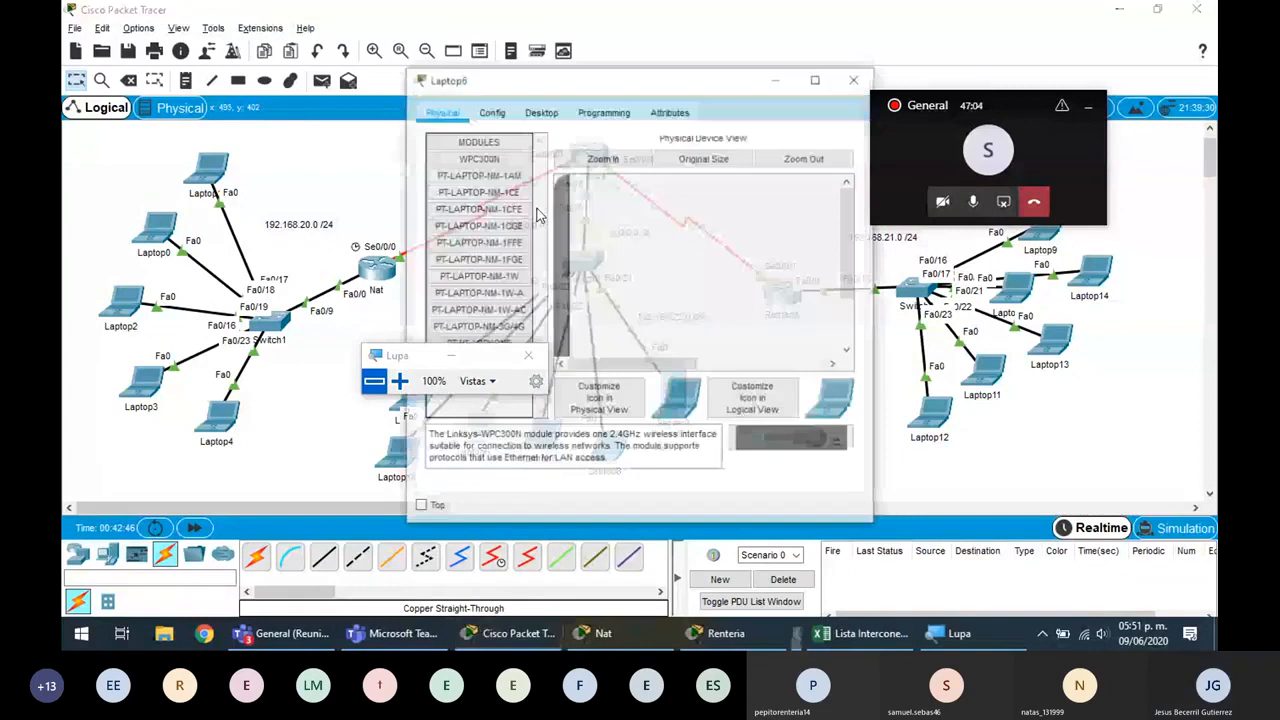
click(545, 117)
click(494, 185)
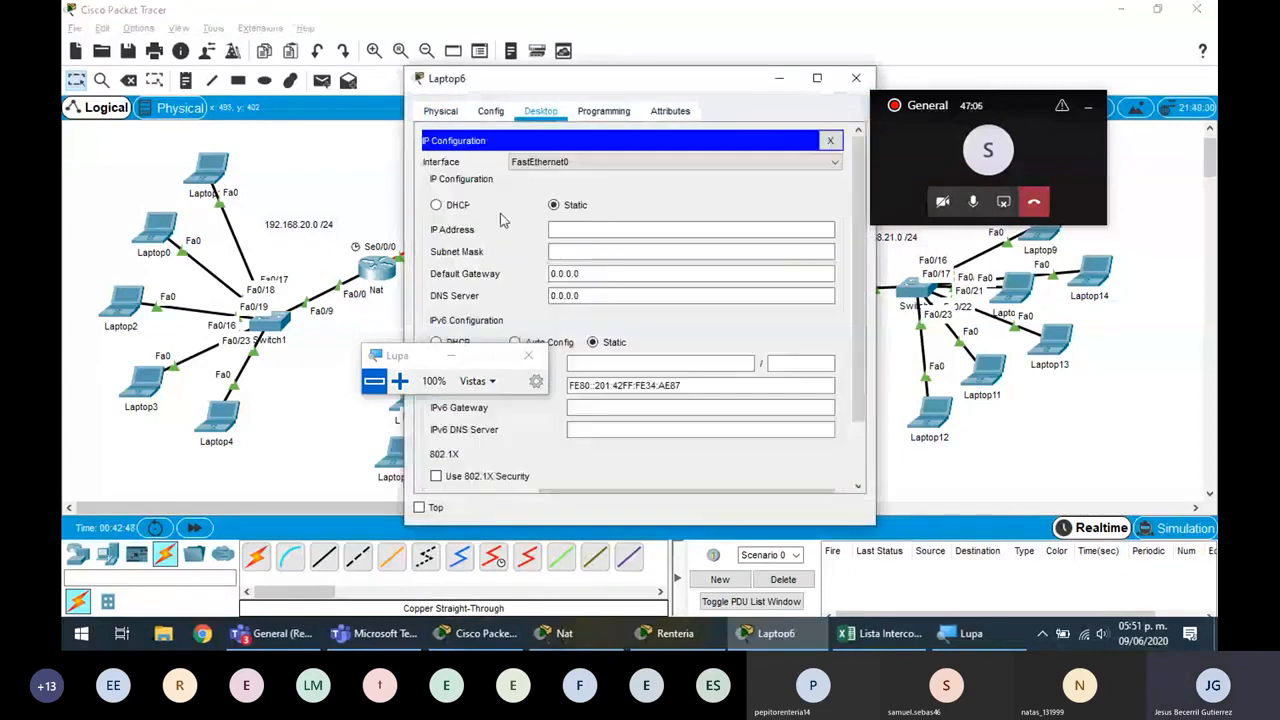
click(455, 205)
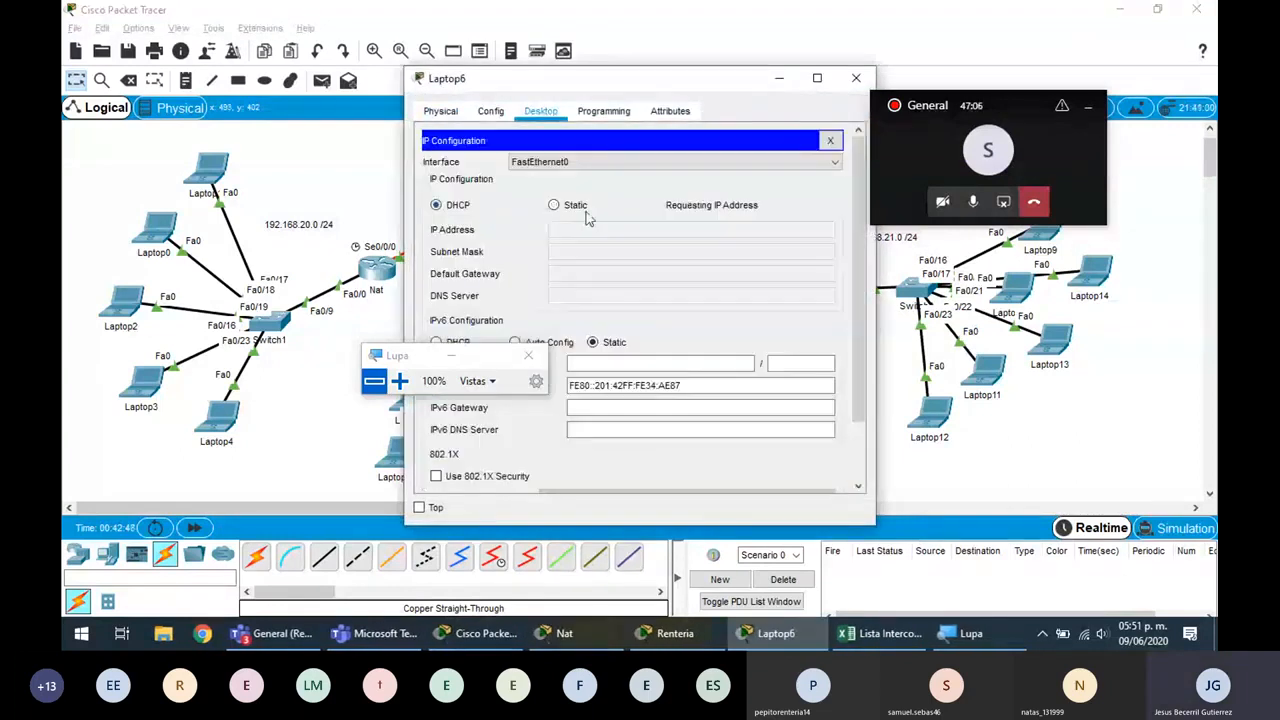
click(855, 78)
- Switch Laptop15's IP configuration to DHCP and close its window
click(557, 425)
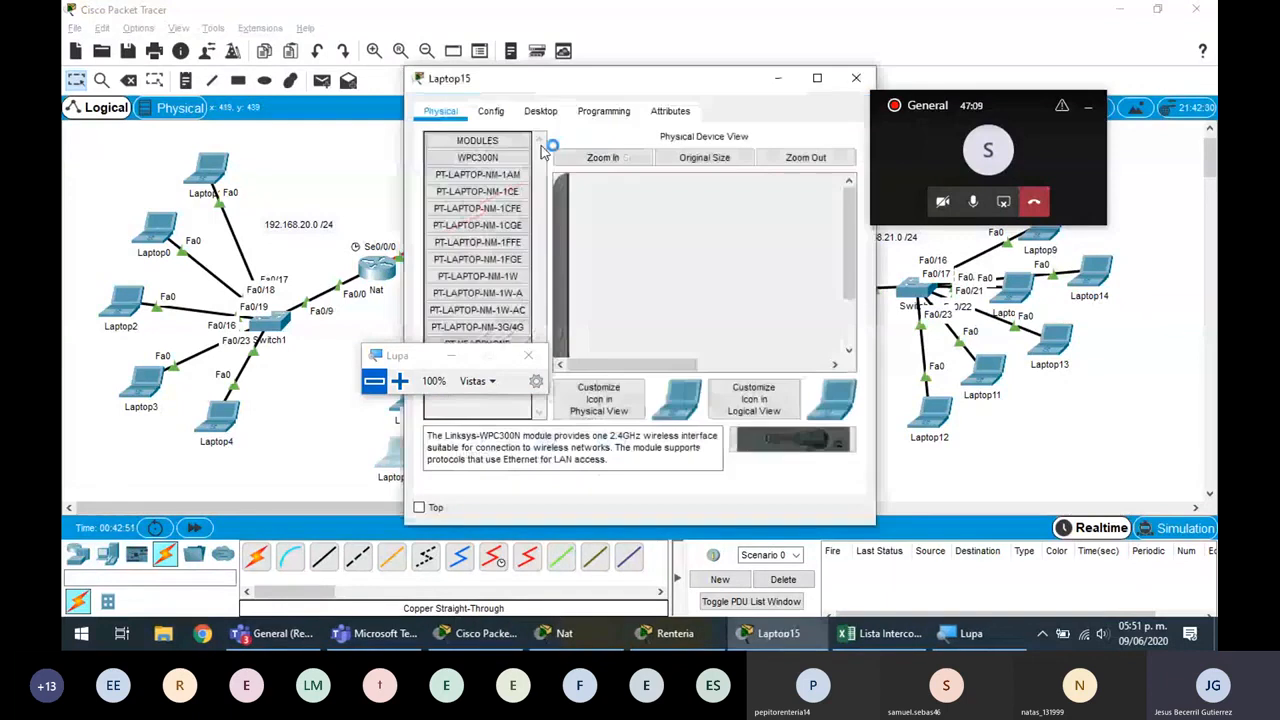
click(540, 111)
click(494, 185)
click(442, 206)
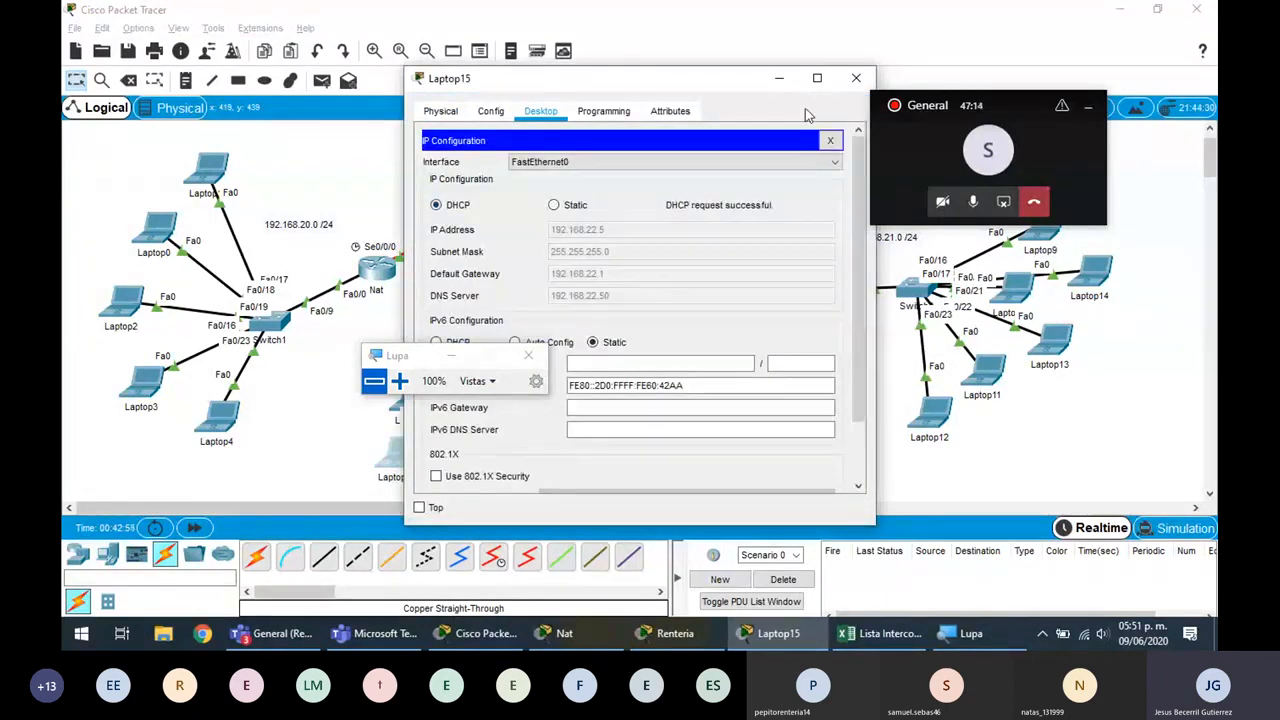
click(848, 80)
- Switch Laptop5's IP configuration to DHCP and close its window
click(398, 455)
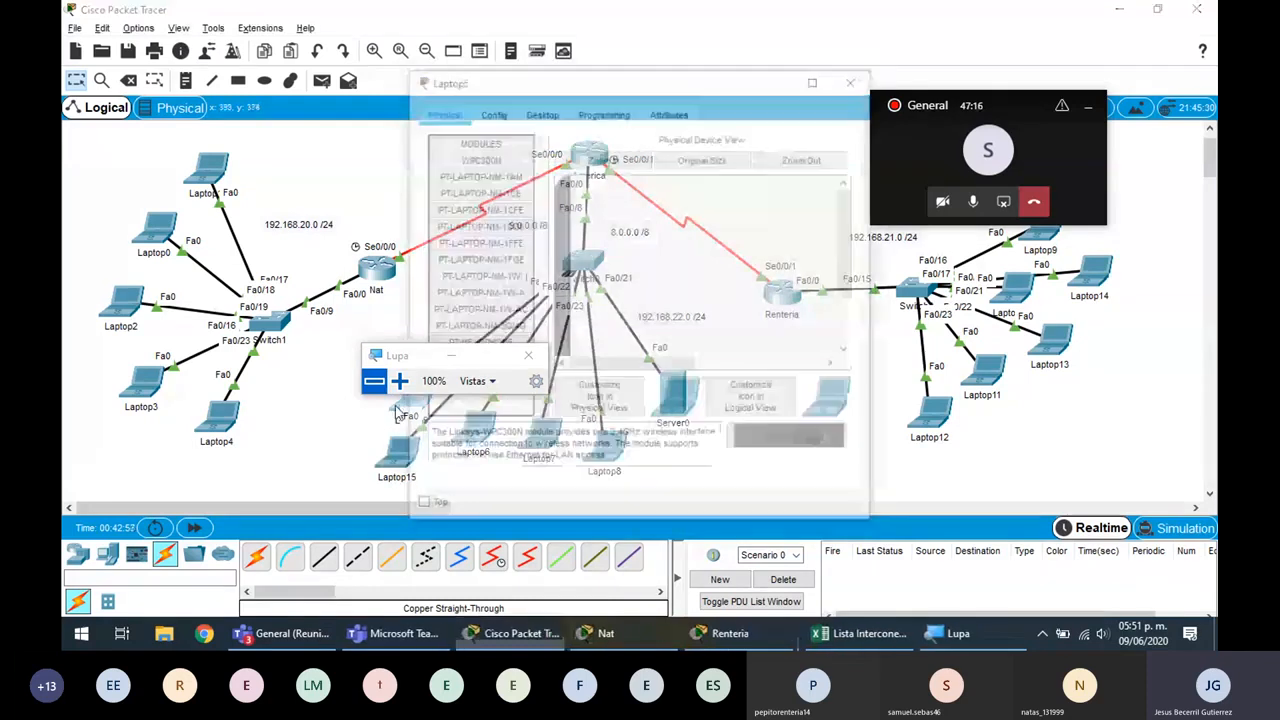
click(537, 116)
click(478, 178)
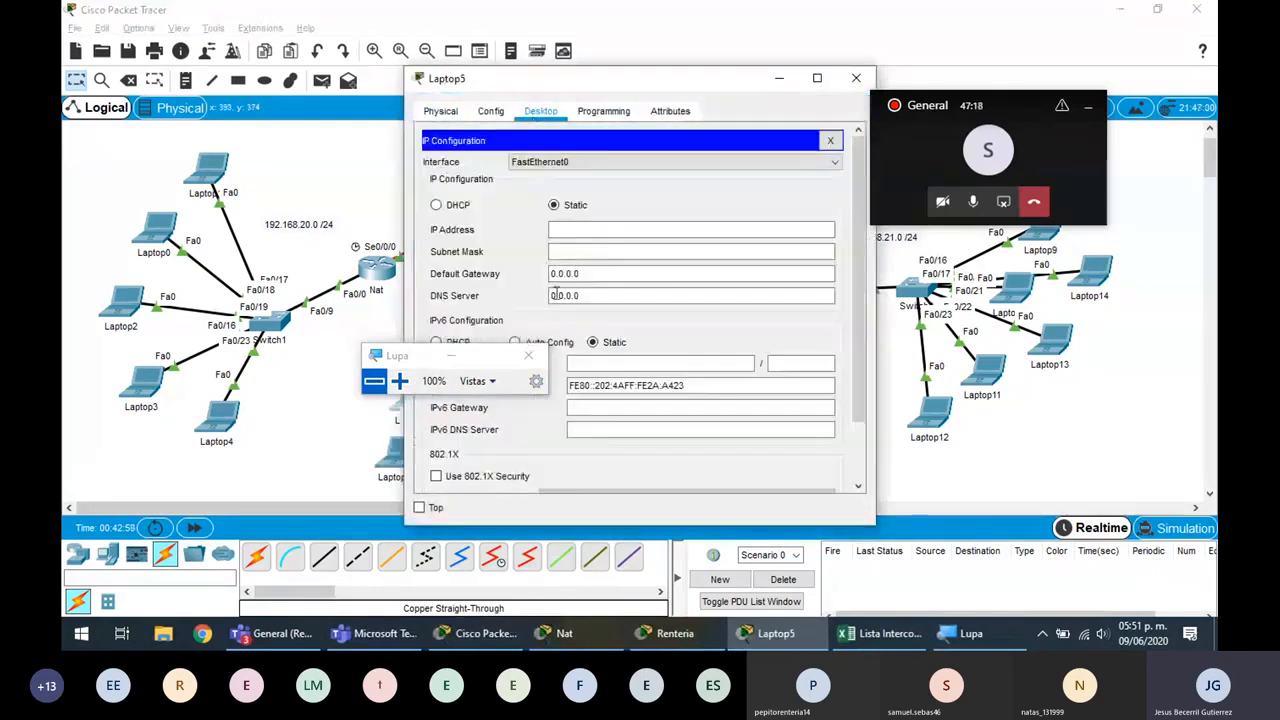
click(442, 205)
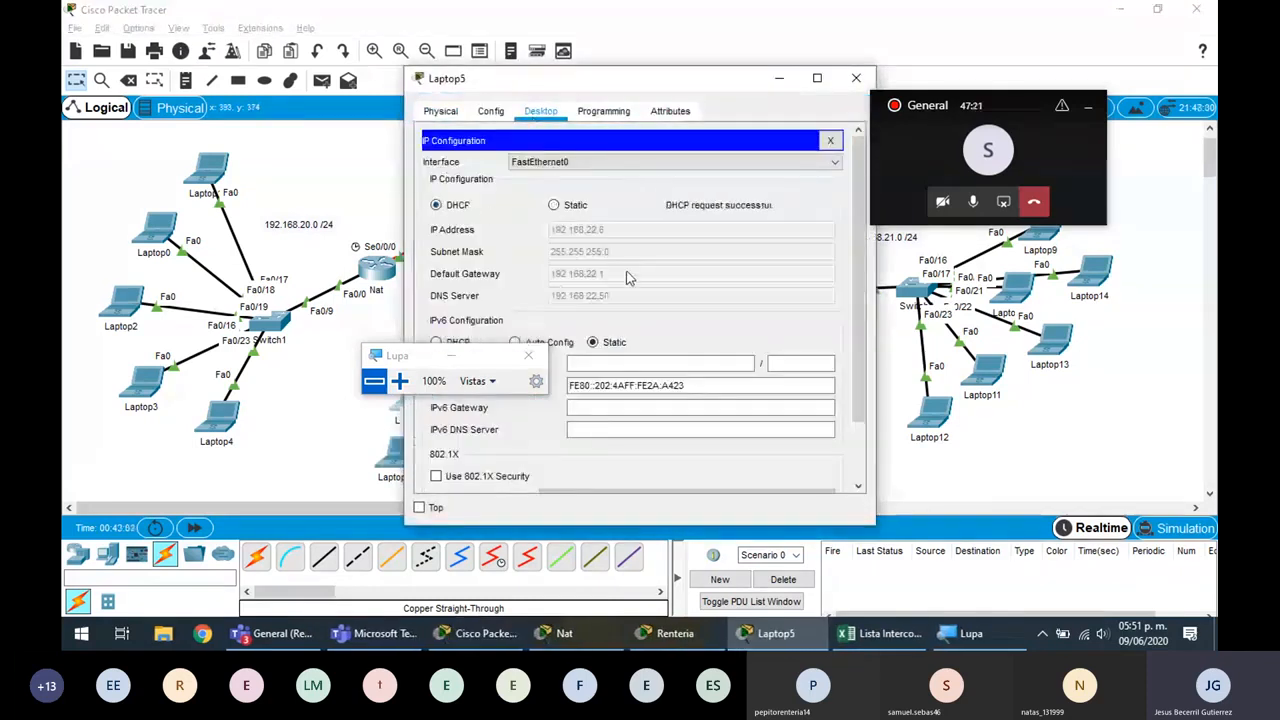
click(856, 78)
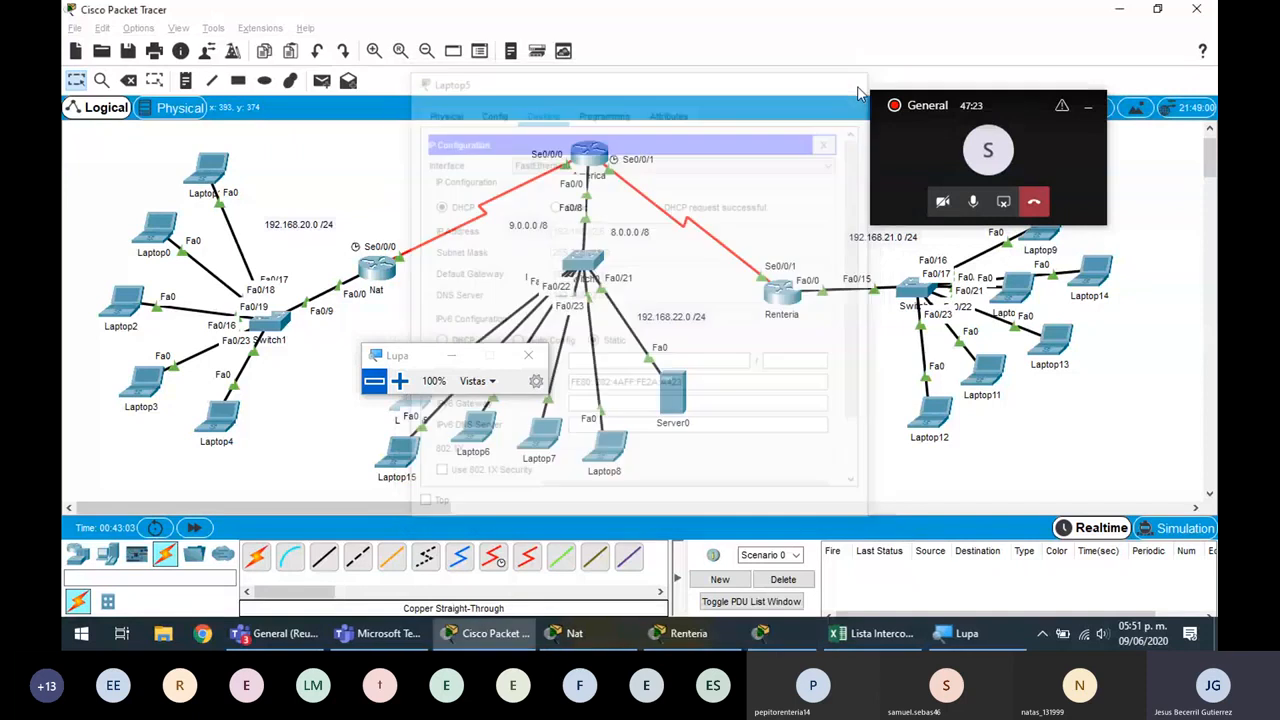
- Move the Renteria router slightly upward in the topology and shift the meeting and magnifier windows away from the laptops
drag(975, 102, 403, 85)
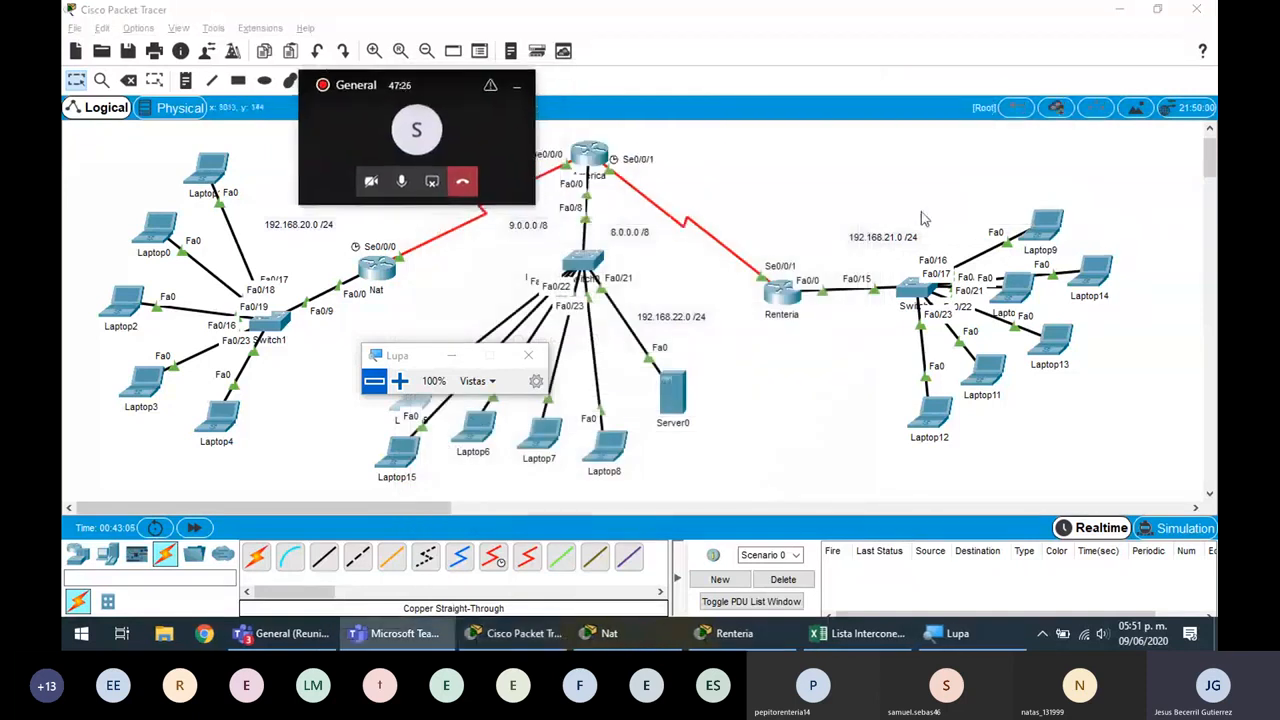
drag(786, 292, 777, 260)
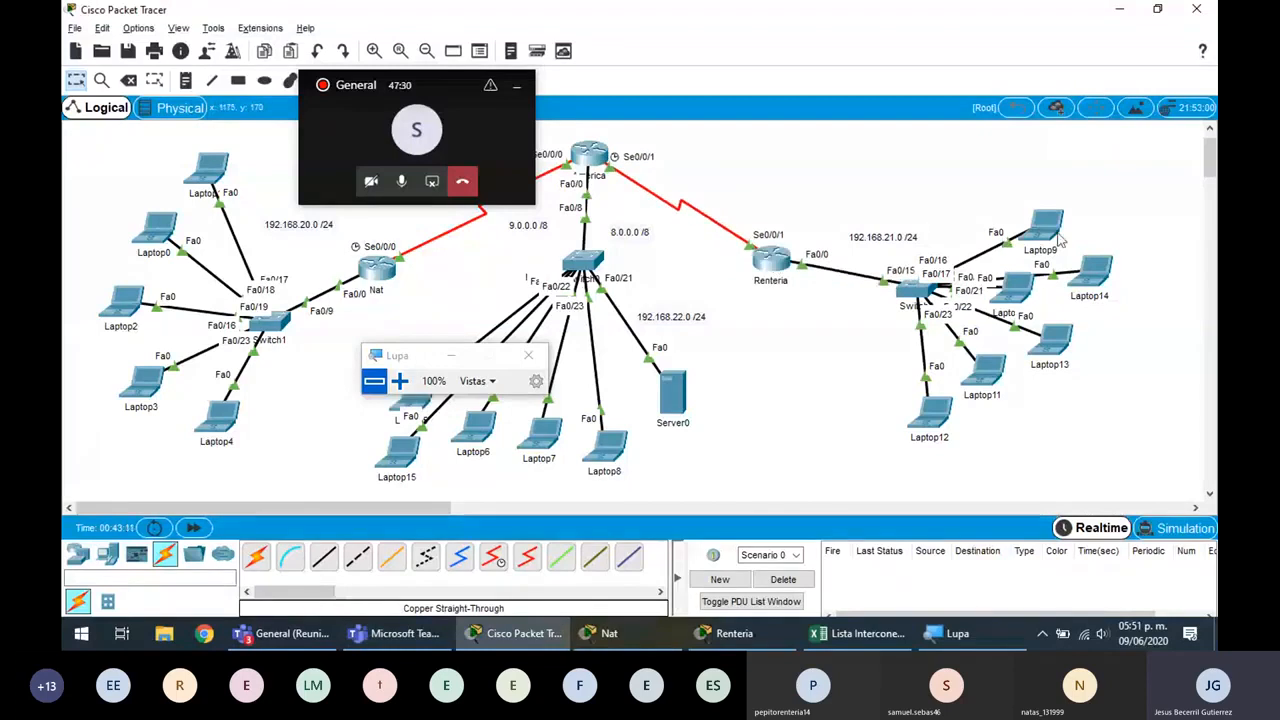
mouse_move(1055, 238)
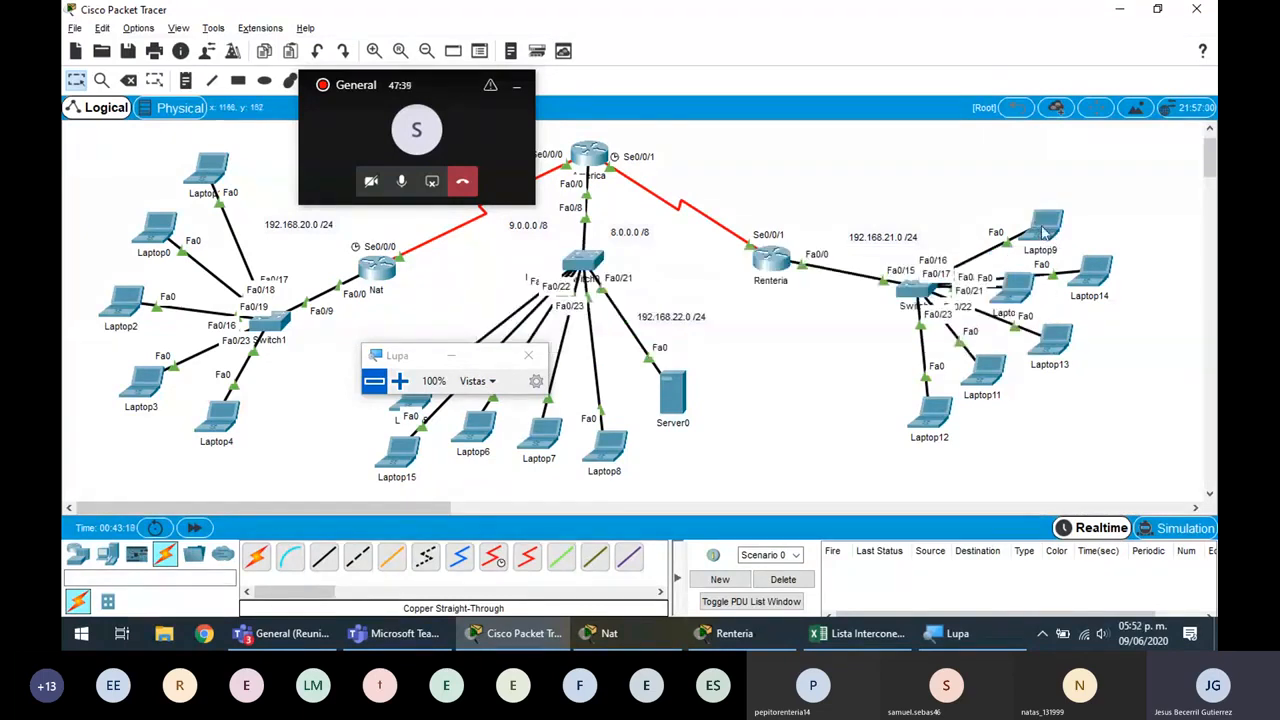
drag(430, 355, 662, 370)
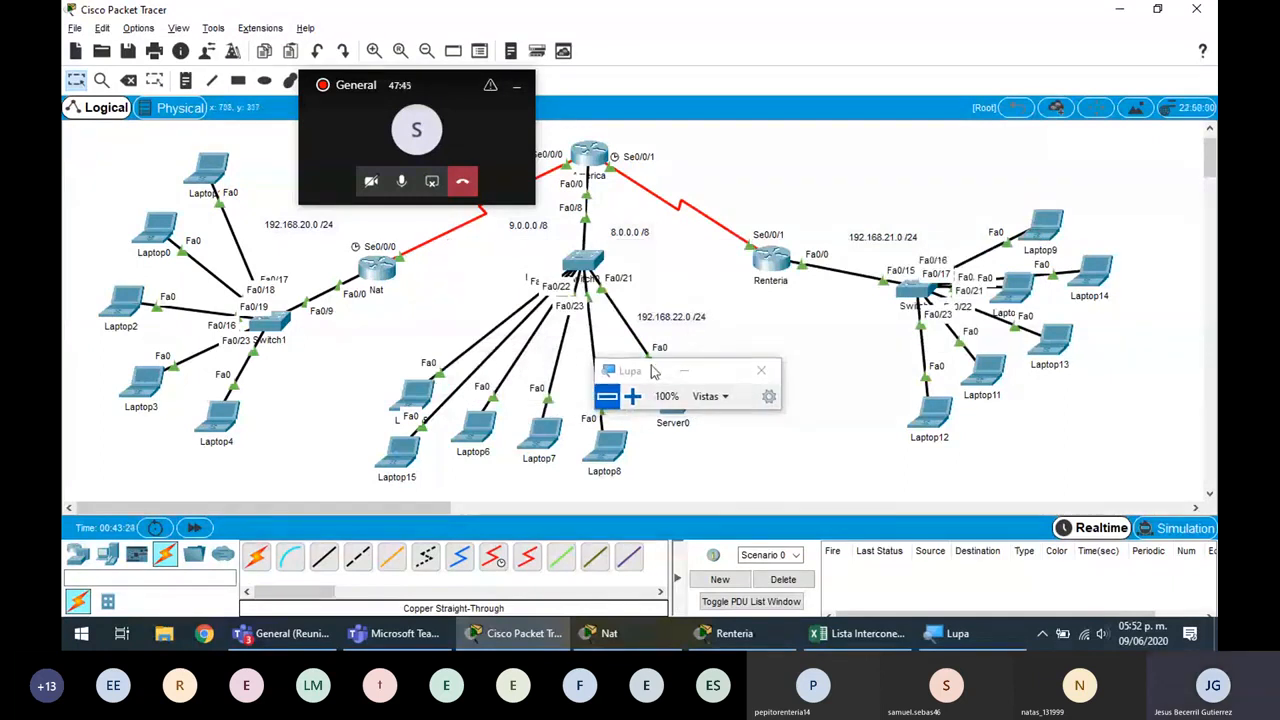
drag(650, 370, 708, 353)
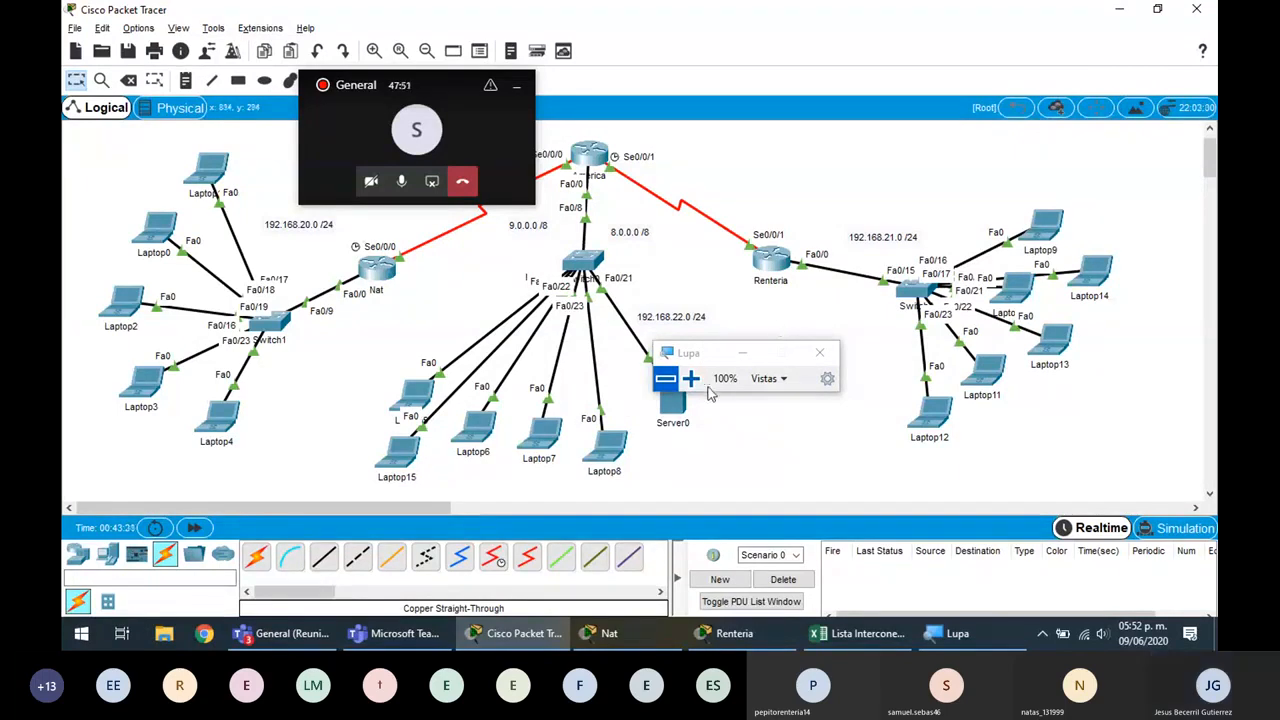
- Open the Renteria router's CLI, magnify it to 200% and enter global configuration mode
click(768, 264)
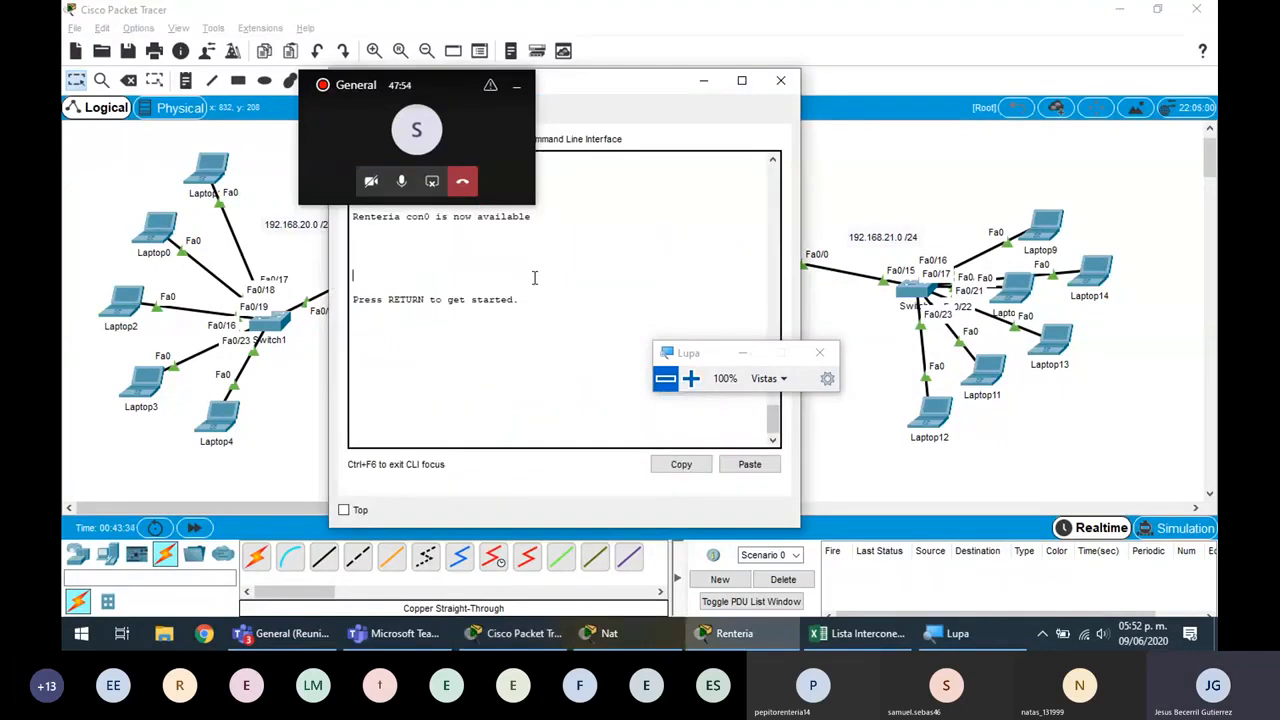
key(Return)
click(691, 378)
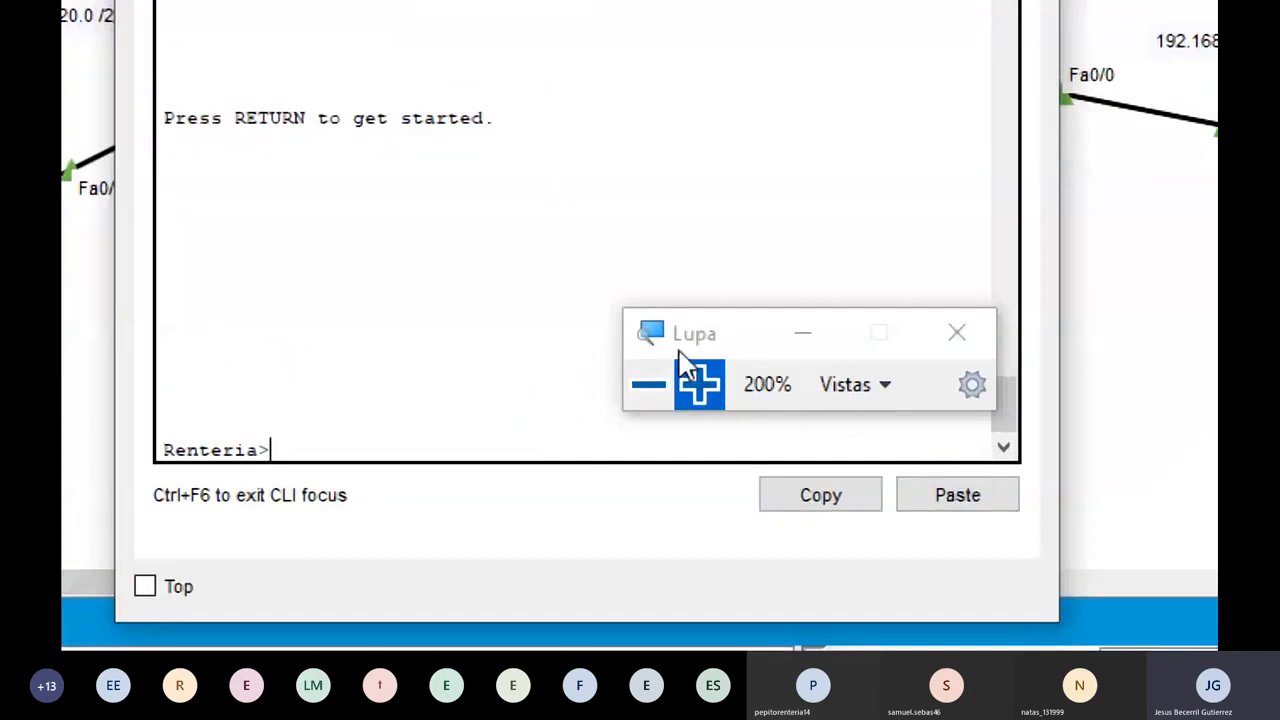
text(enable)
key(Return)
text(co)
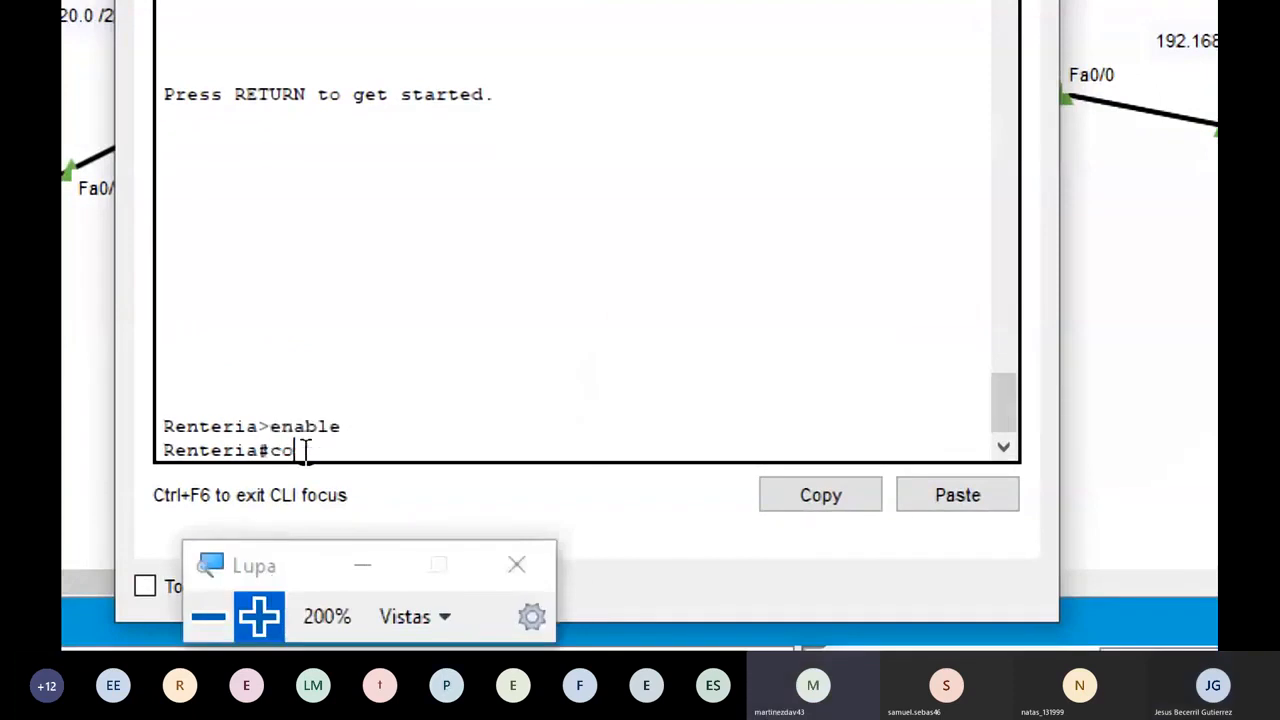
text(nfigure terminal)
key(Return)
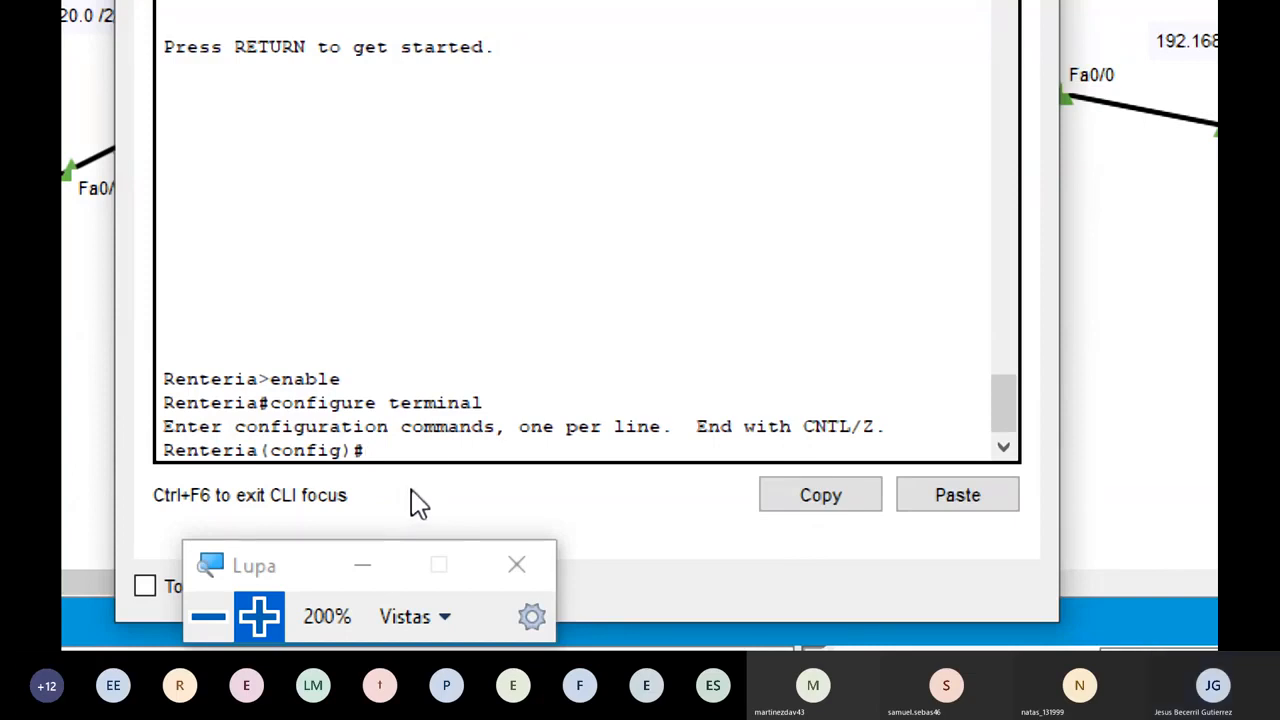
- Exclude the address 192.168.21.1 from DHCP assignment on the Renteria router
text(ip dhcp)
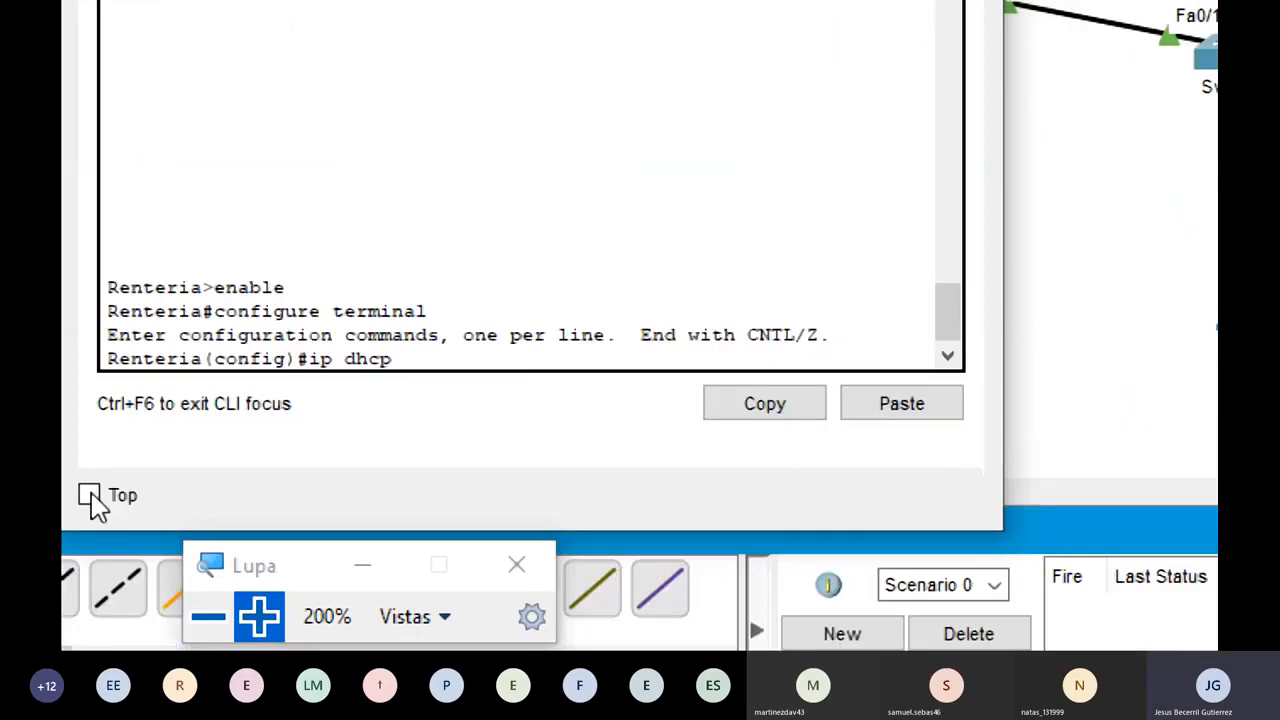
text(excl)
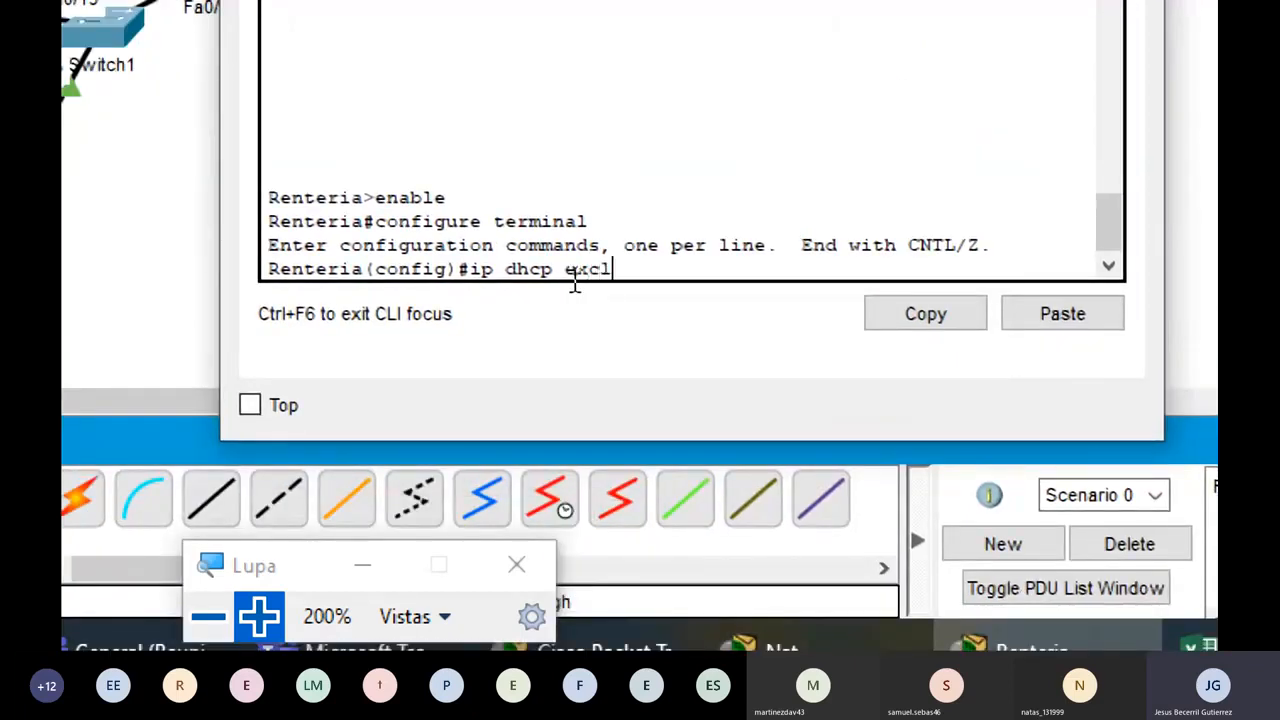
text(uded-address)
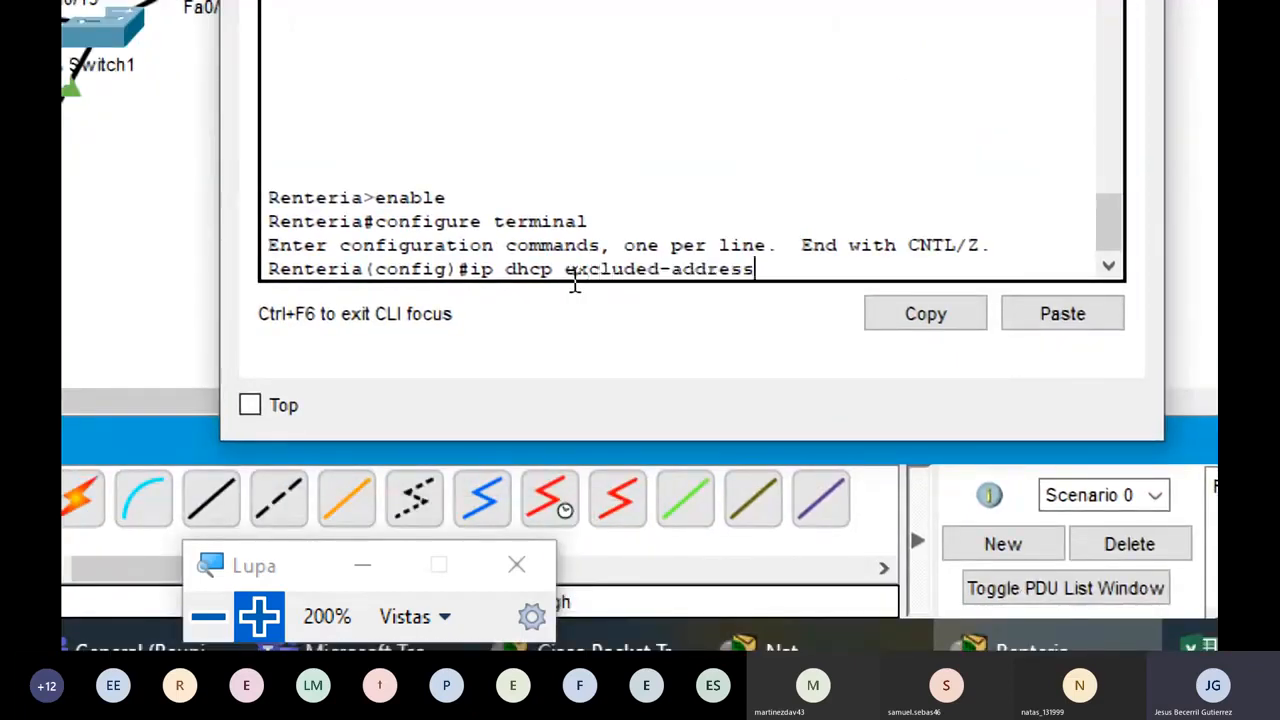
text( 192.16)
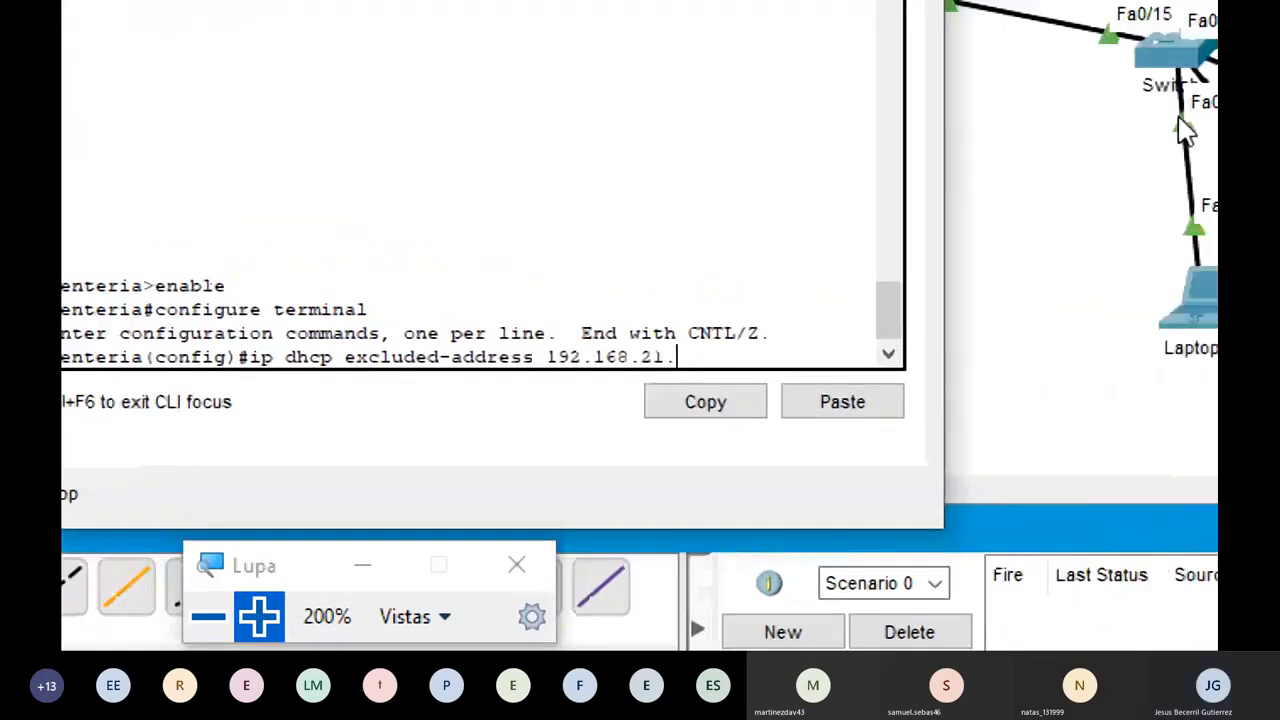
text(8.21.)
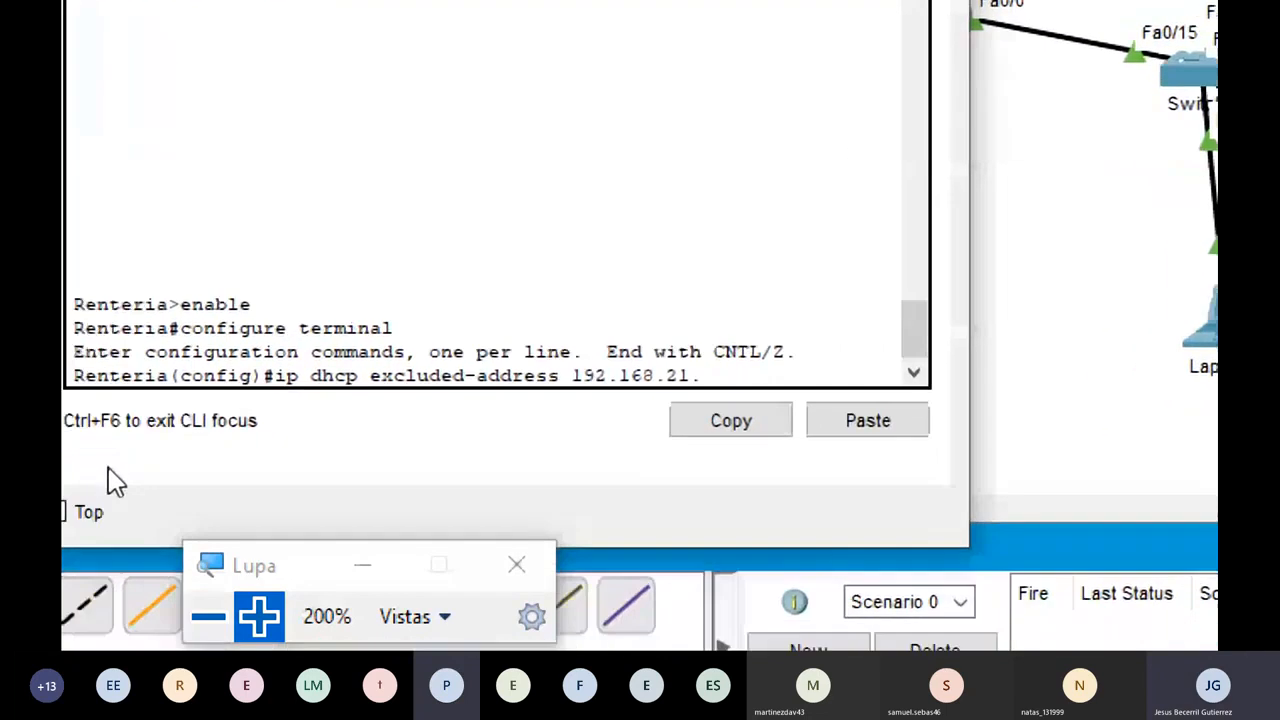
text(1)
key(Return)
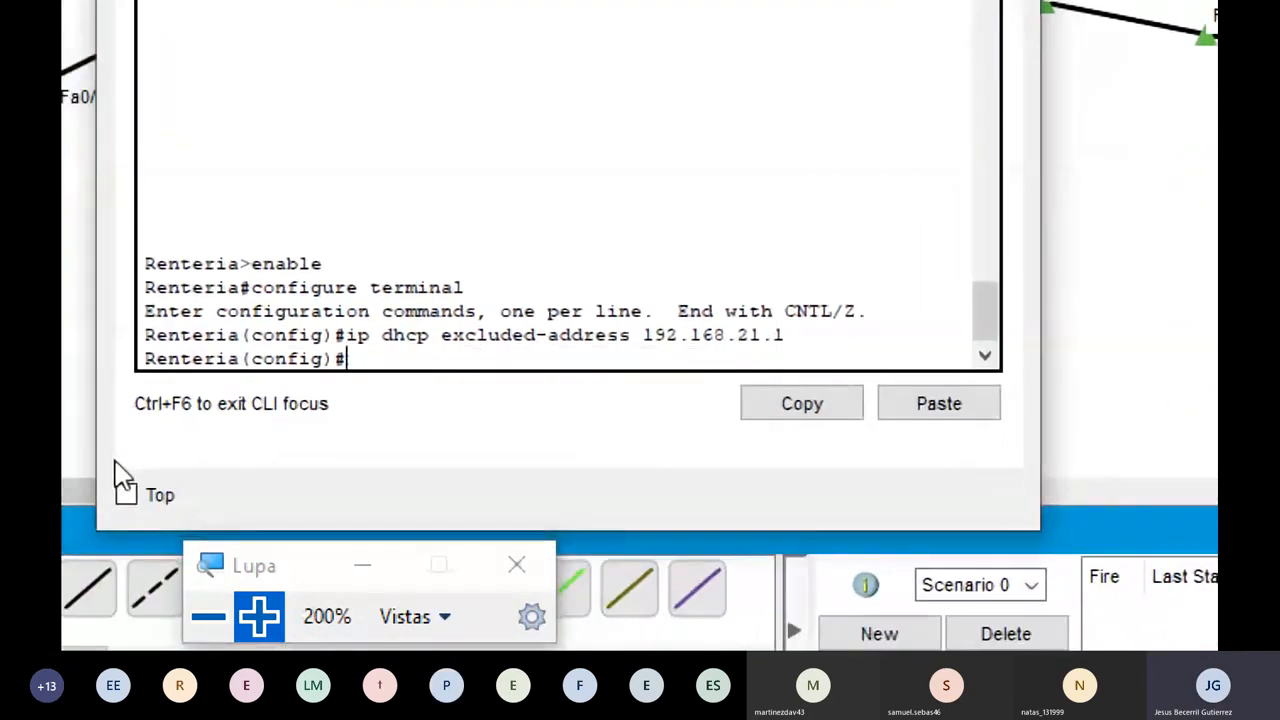
- Create the DHCP pool REN on the Renteria router and set its default router to 192.168.21.1
text(ip dhcp REN)
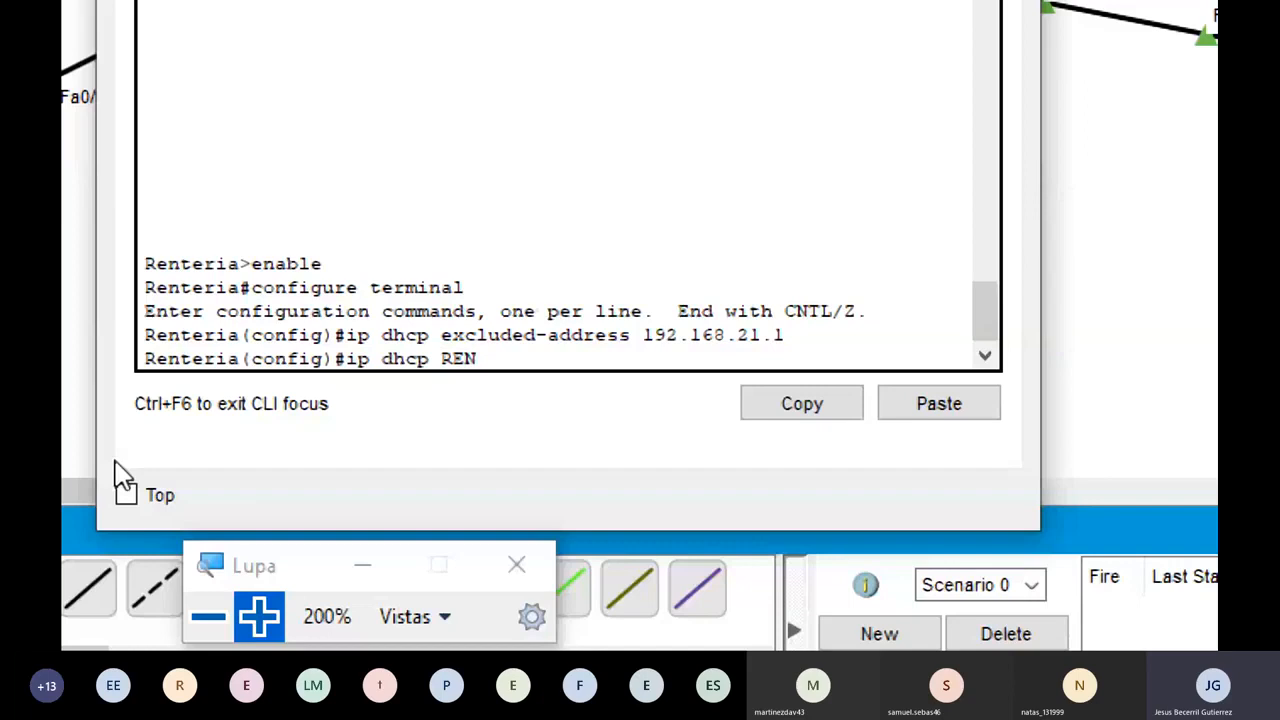
text(pool)
key(Return)
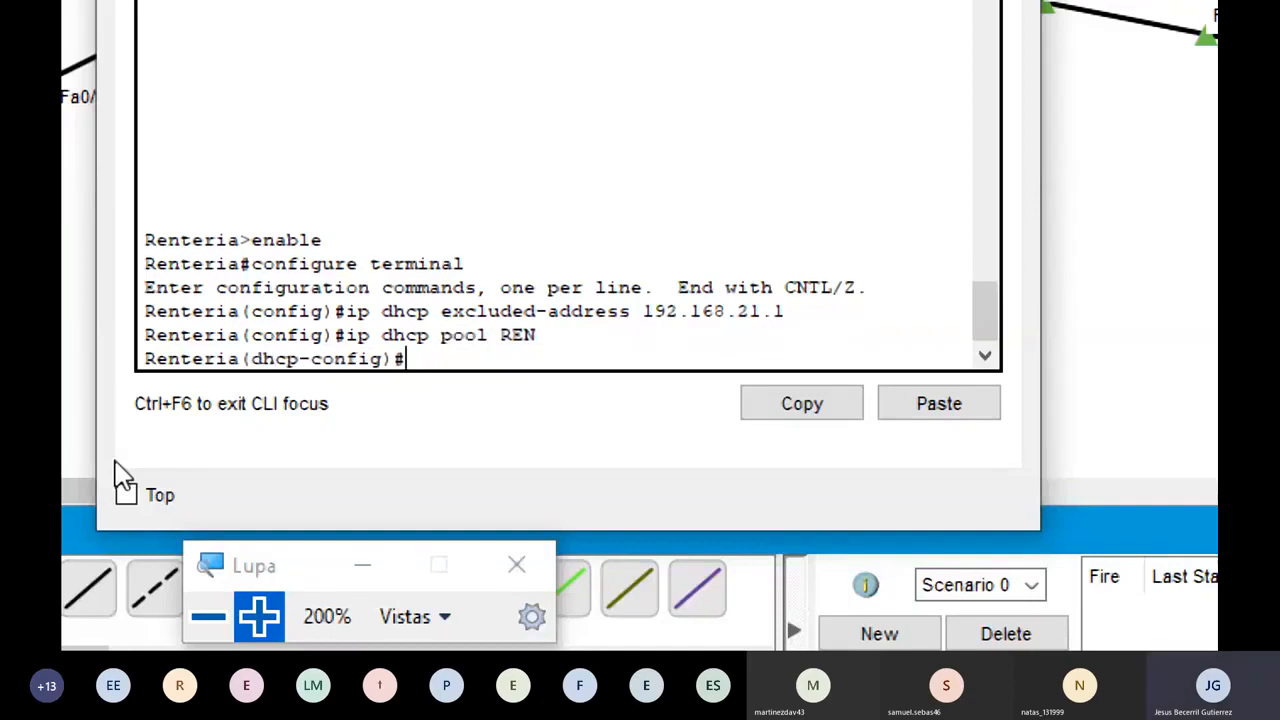
text(default-router 192.1)
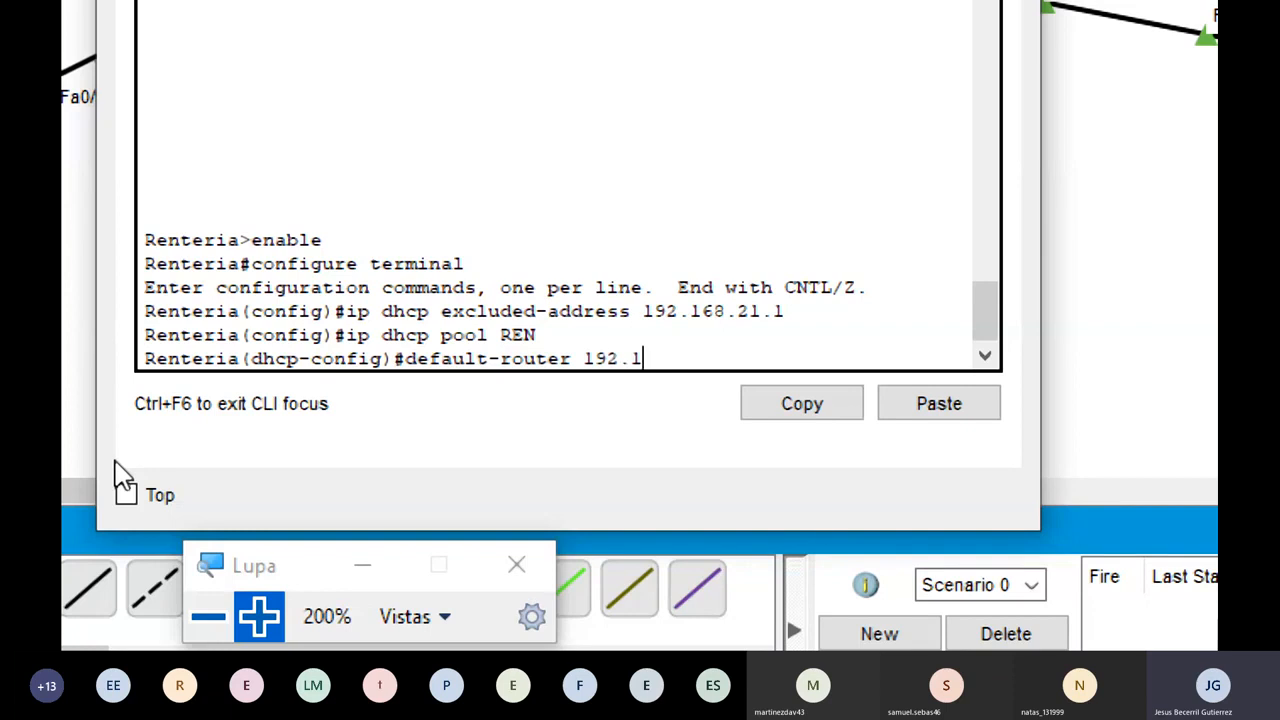
text(68.21.1)
key(Return)
- Set the DNS server of the Renteria router's REN pool to 192.168.22.50
text(dedns)
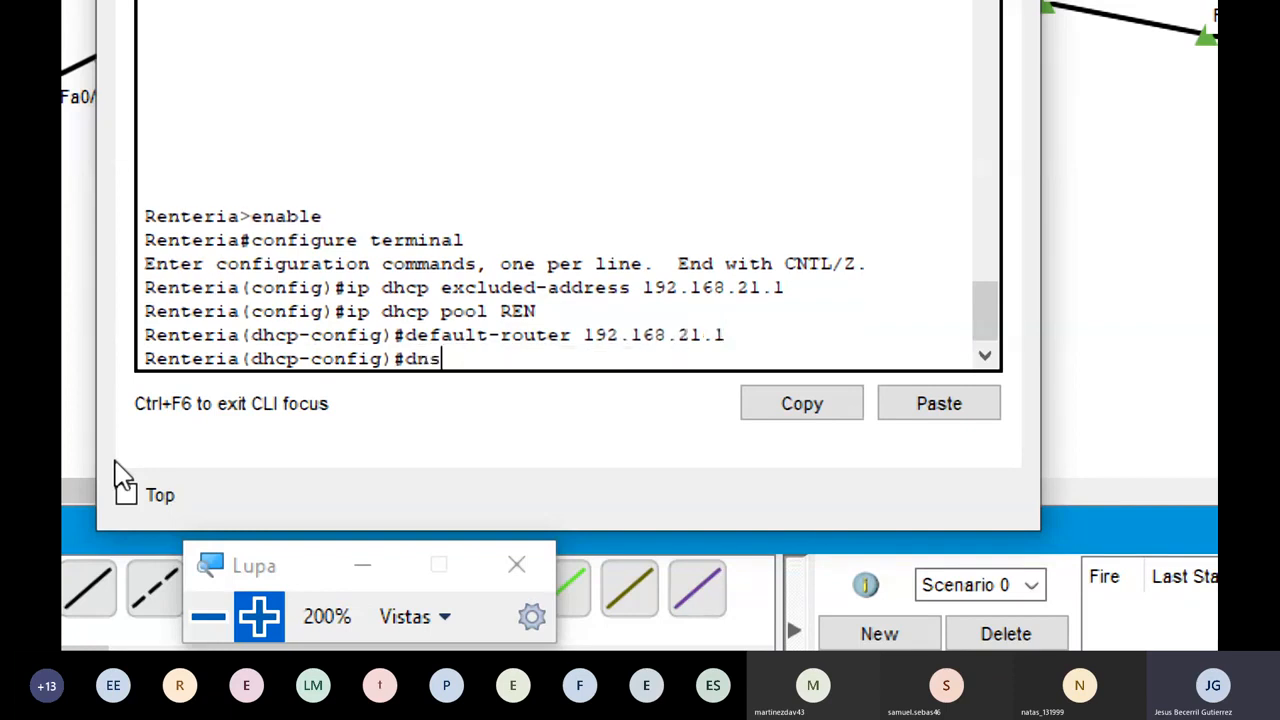
text(-server 192)
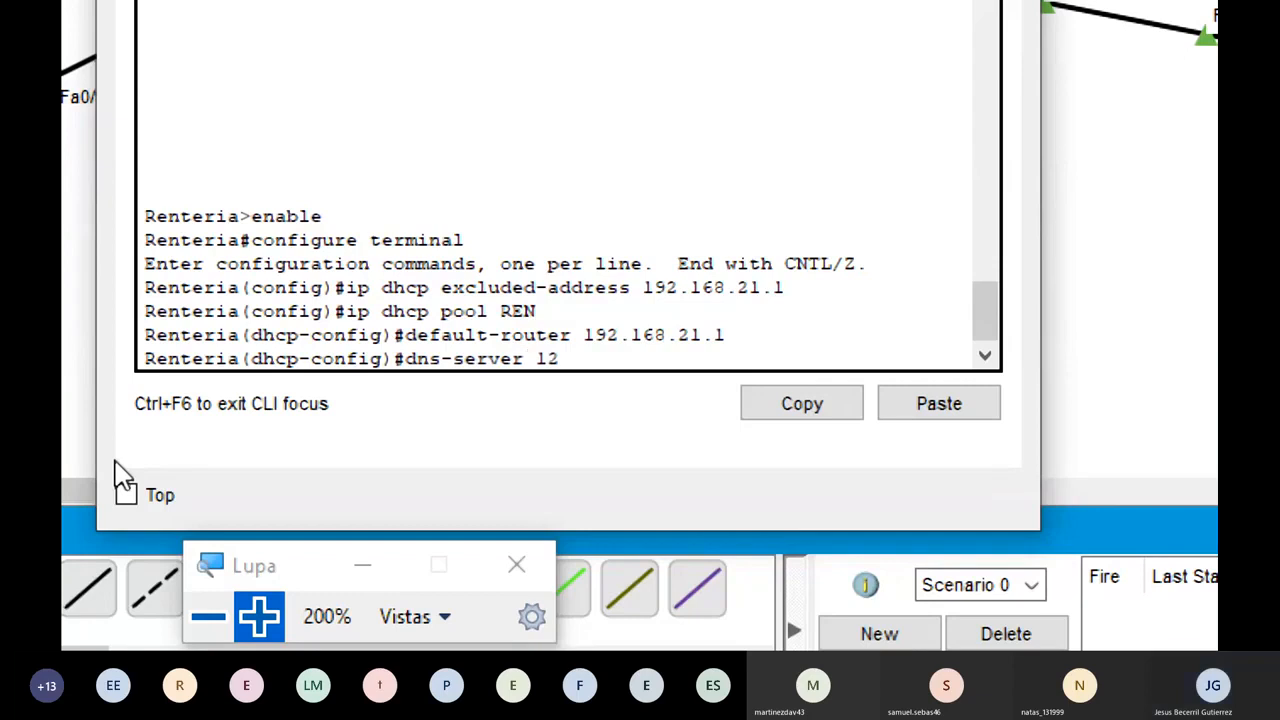
text(.168)
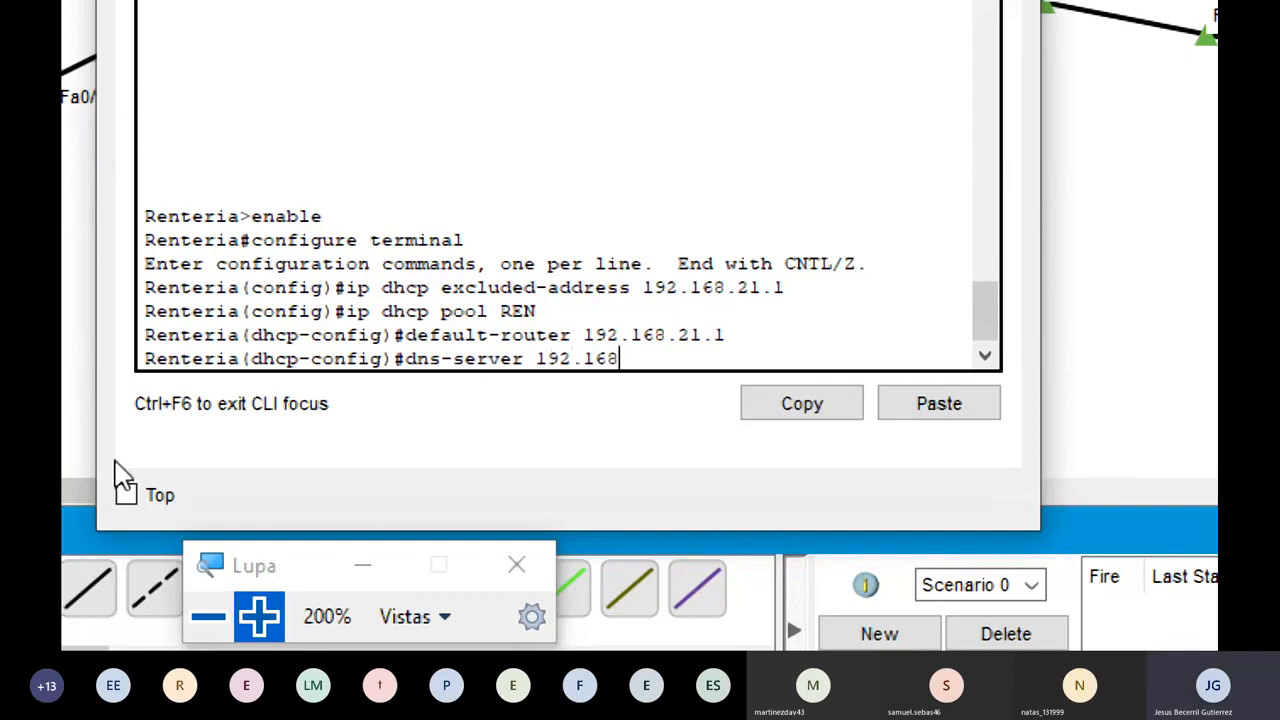
text(.22.50)
key(Return)
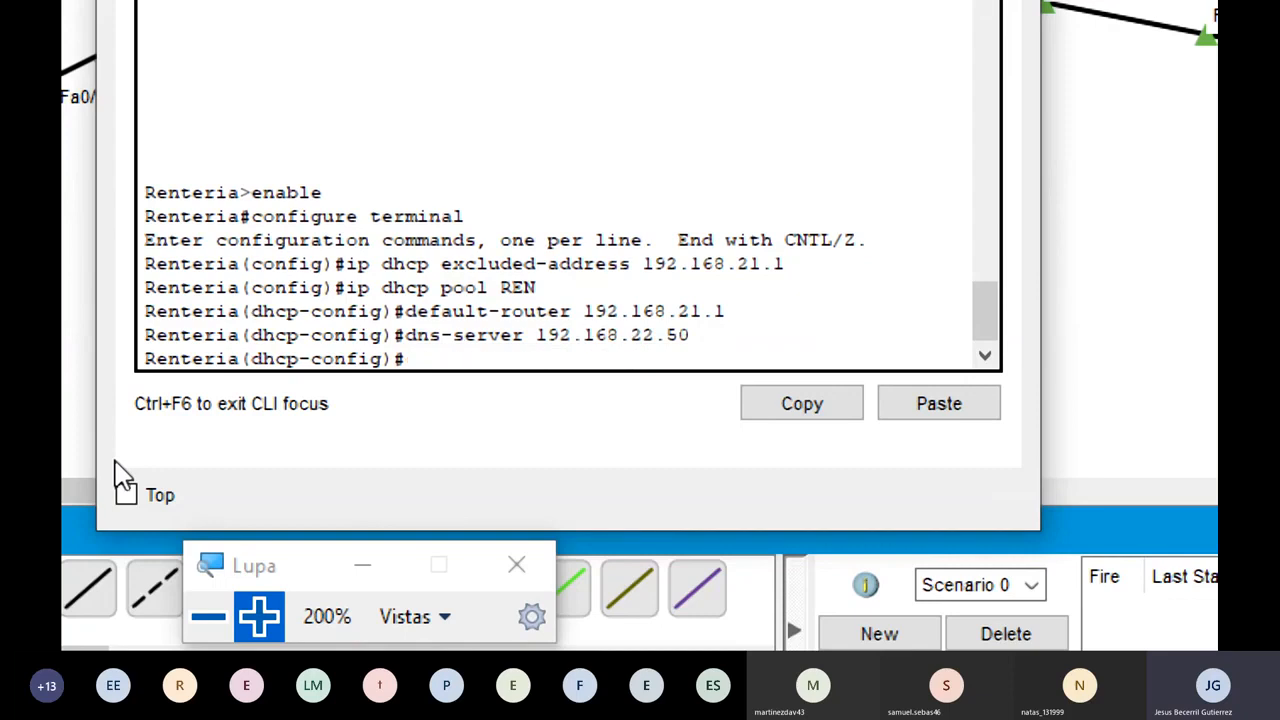
- Assign network 192.168.21.0 with mask 255.255.255.0 to the REN pool, exit pool configuration and return the screen magnification to 100%
text(network 192.1)
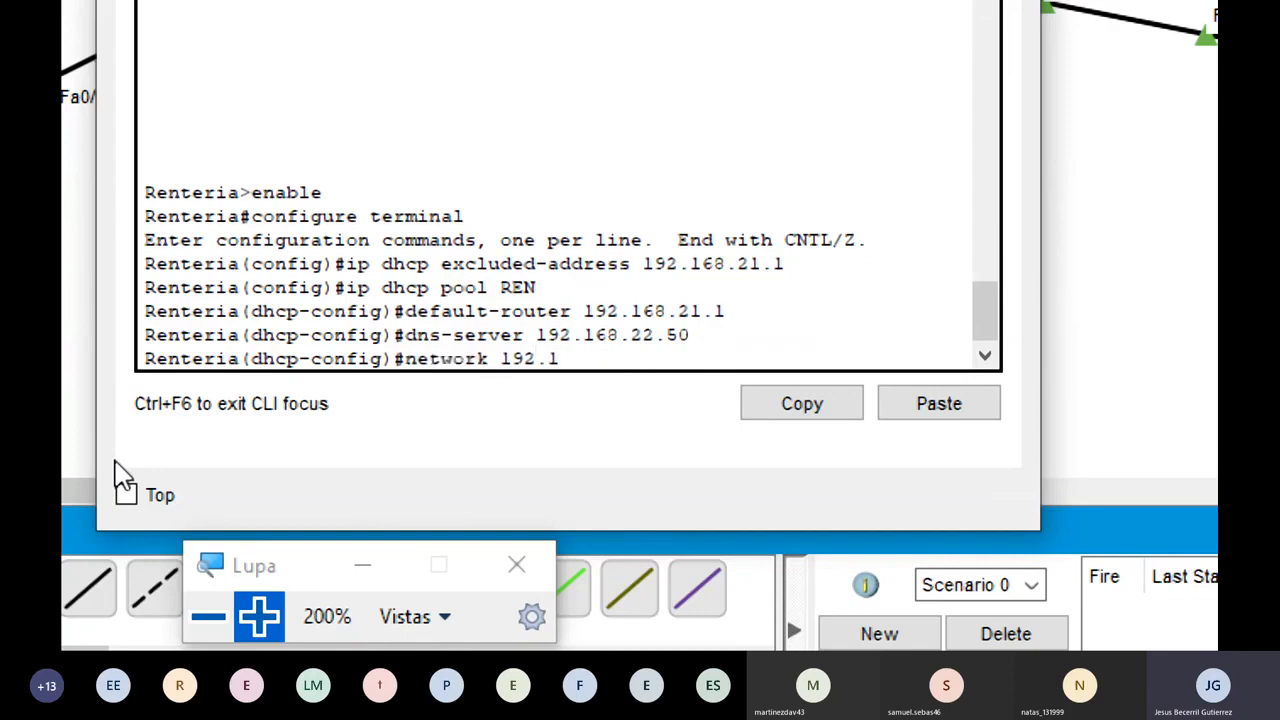
text(68.21.0 255.255.255.0)
key(Return)
text(e)
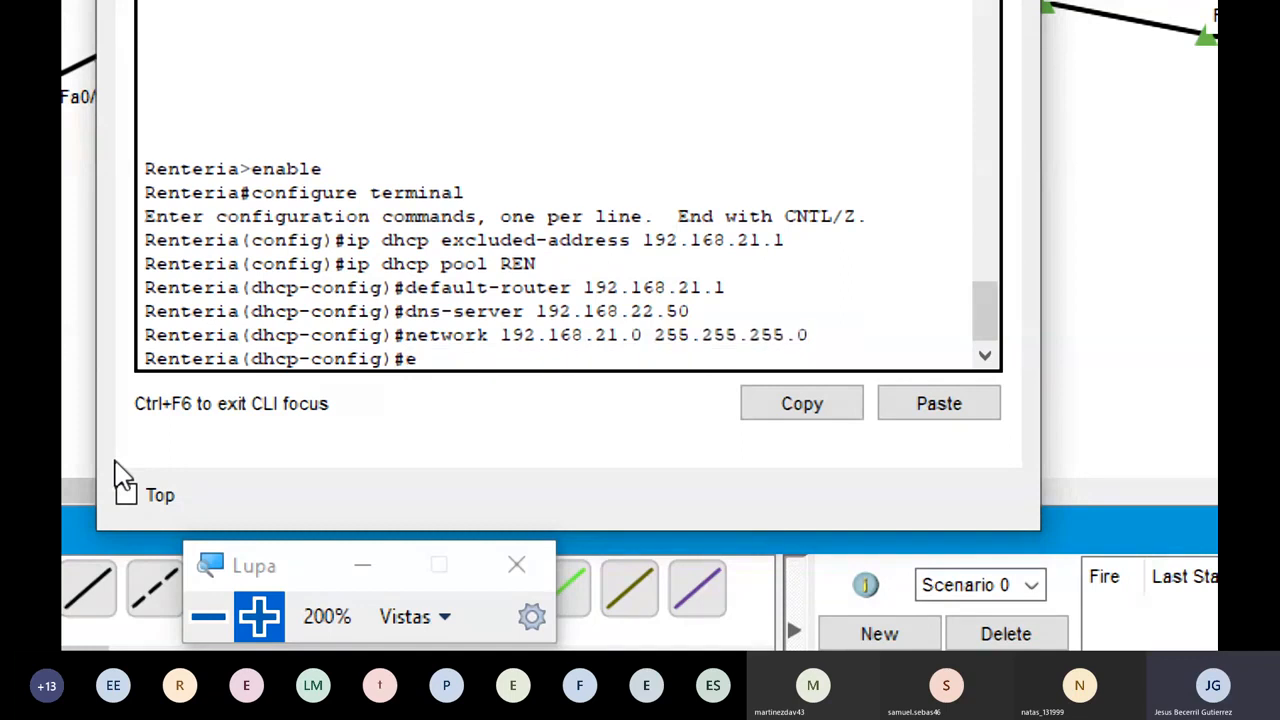
text(xit)
key(Return)
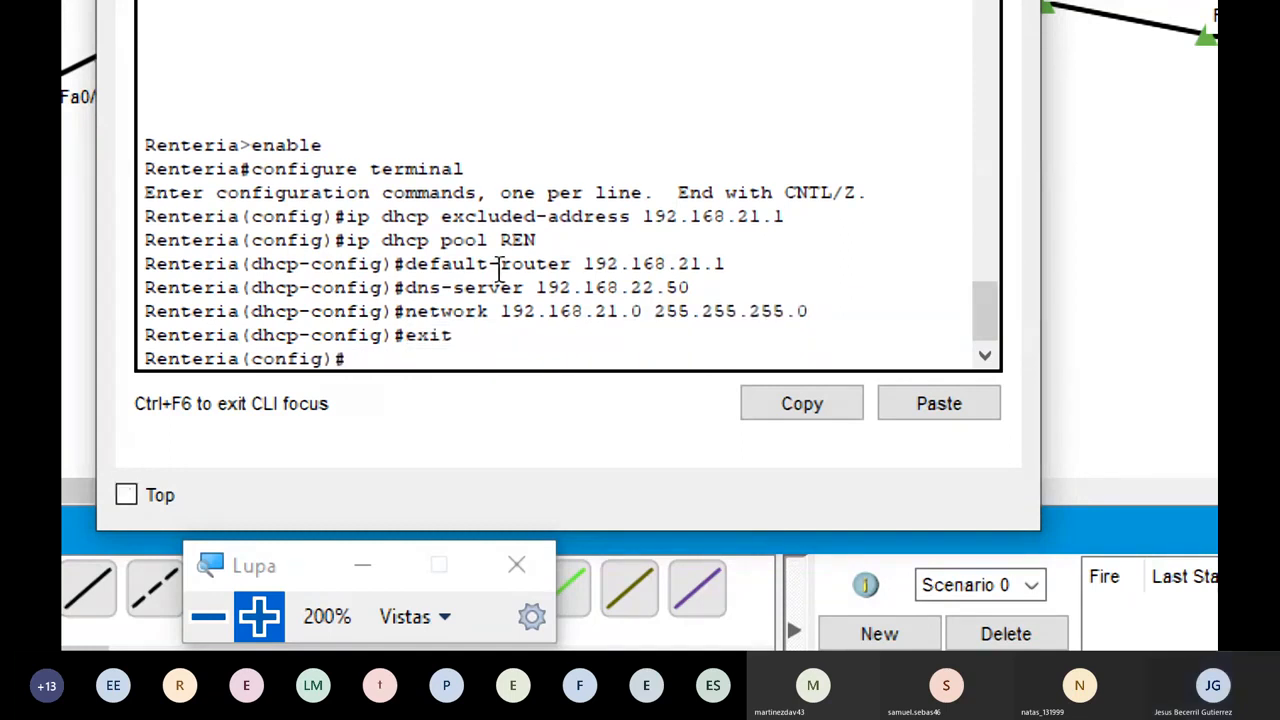
click(208, 618)
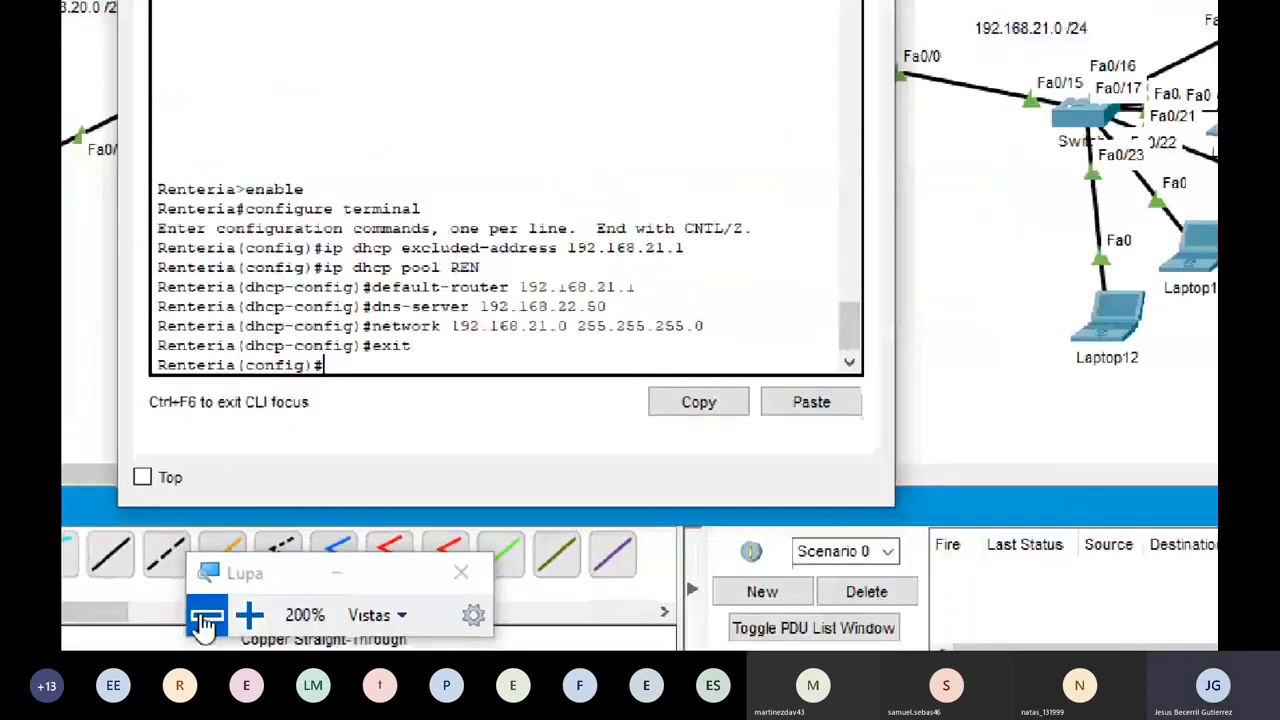
click(208, 618)
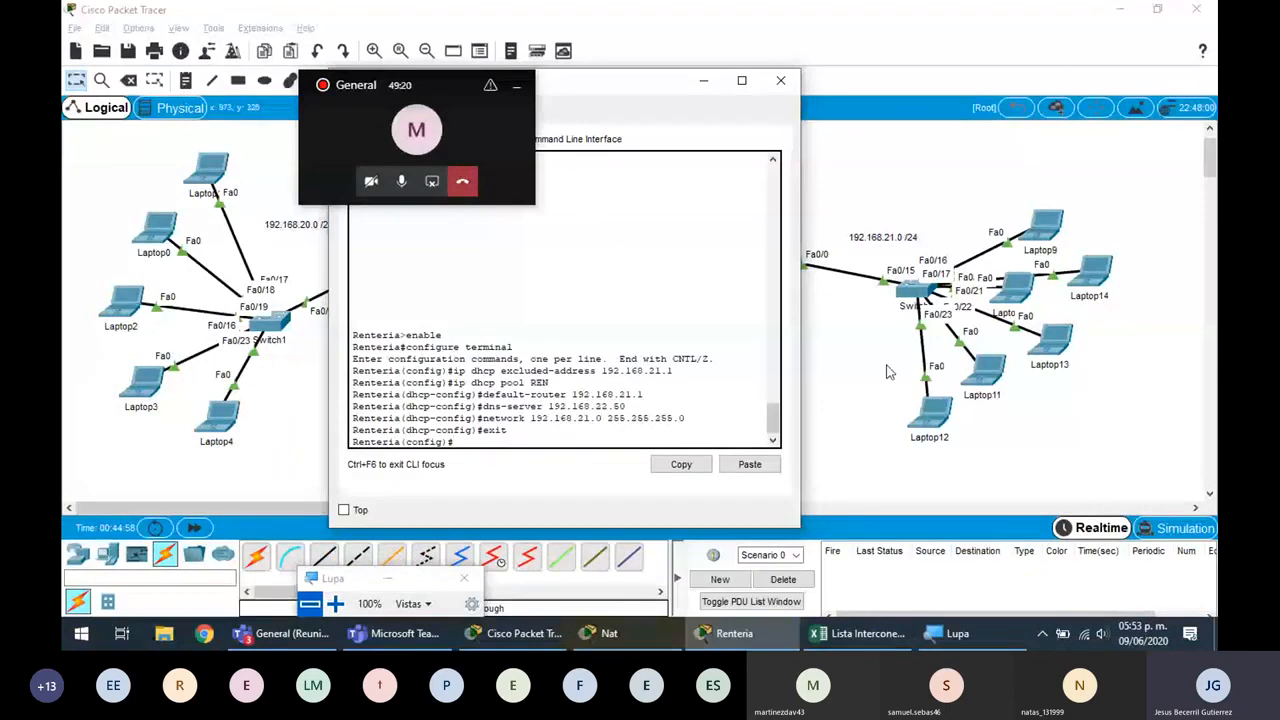
- Have Laptop9 obtain its IP configuration by DHCP and send a test ICMP message from it to Laptop3
click(1045, 225)
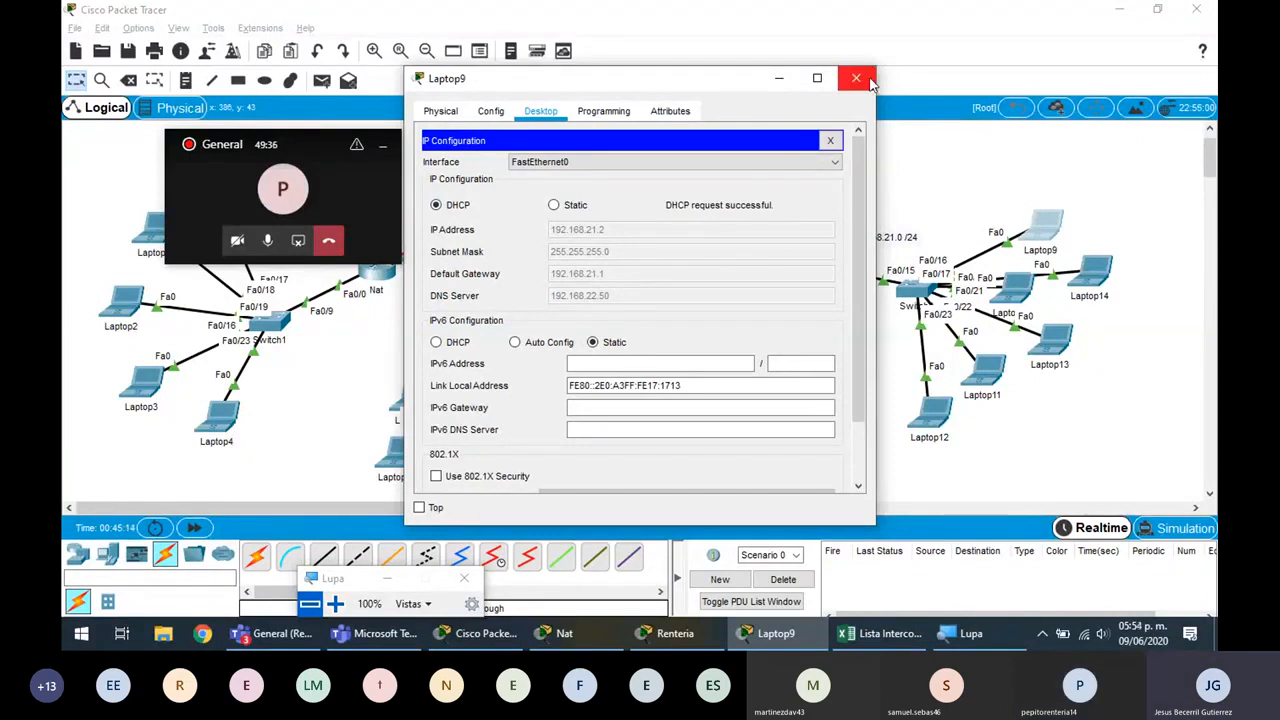
click(830, 141)
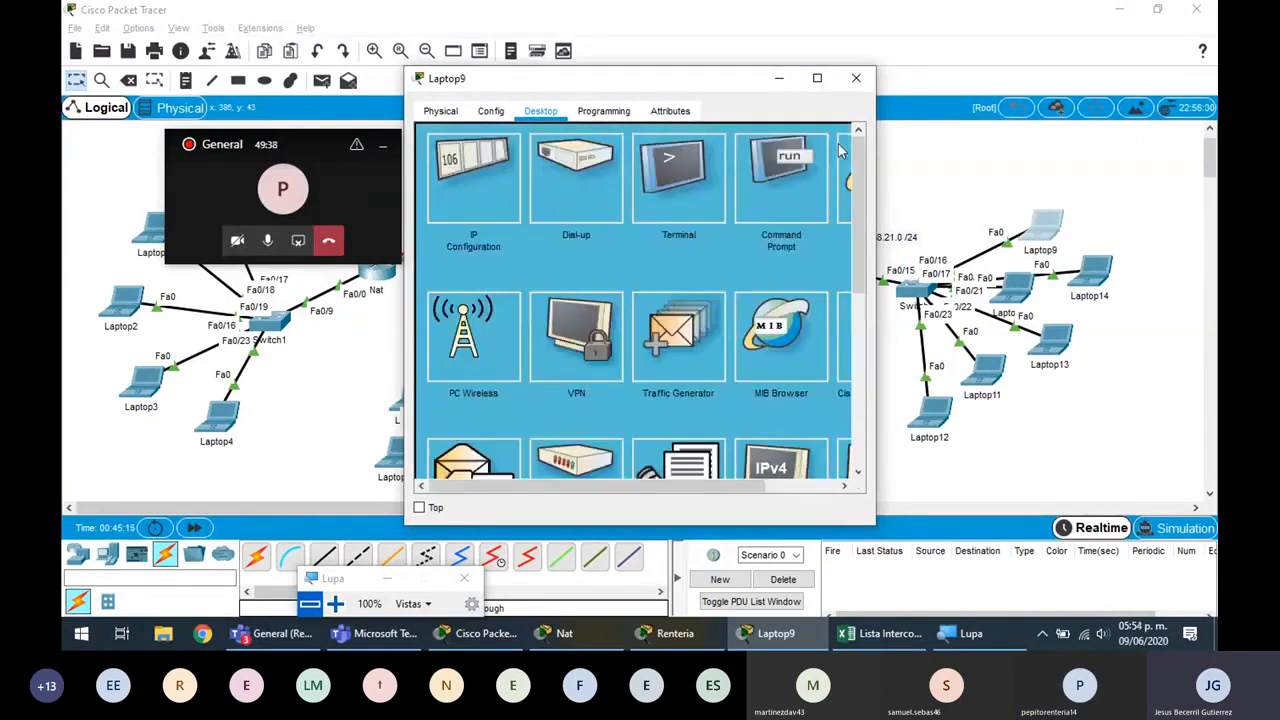
click(856, 77)
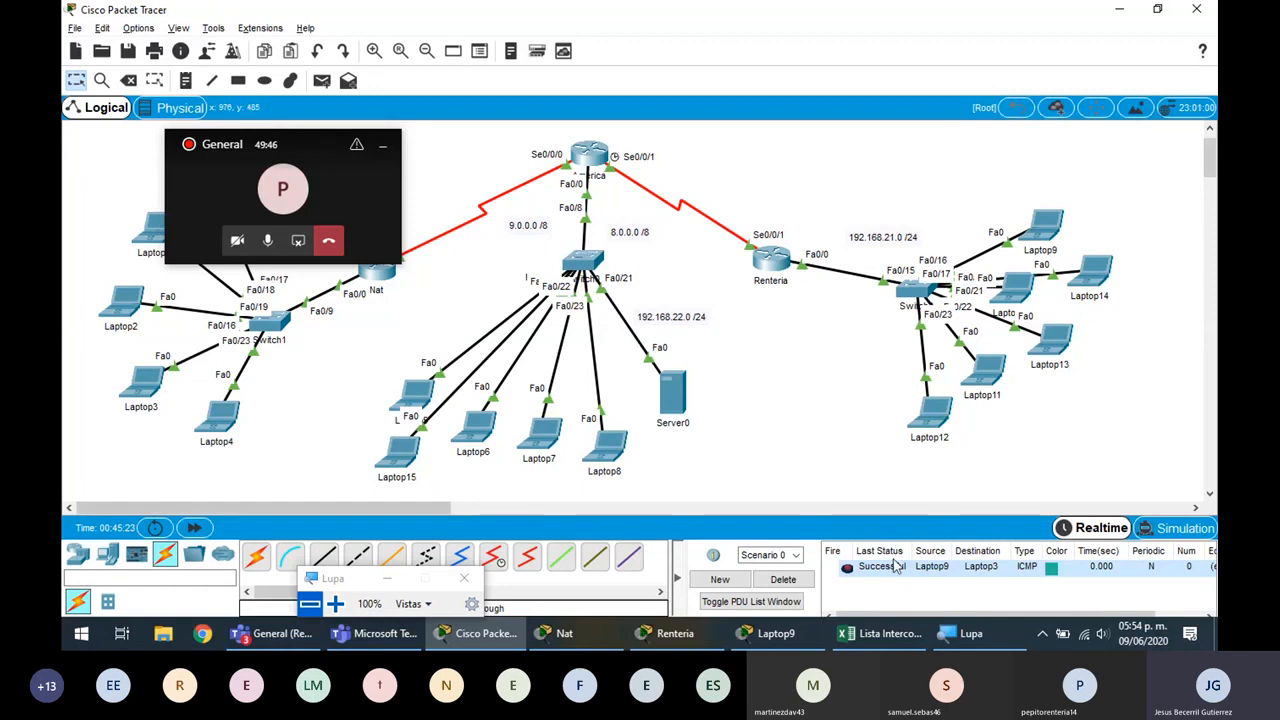
click(1055, 226)
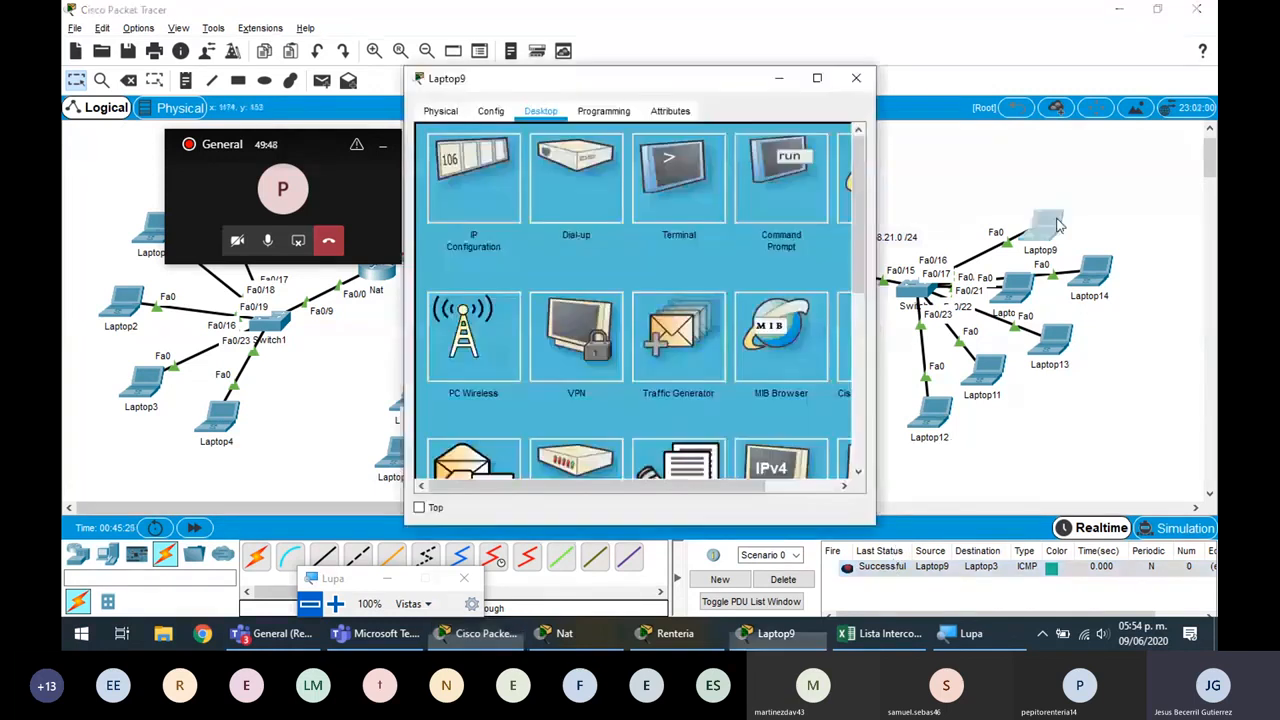
drag(765, 485, 838, 485)
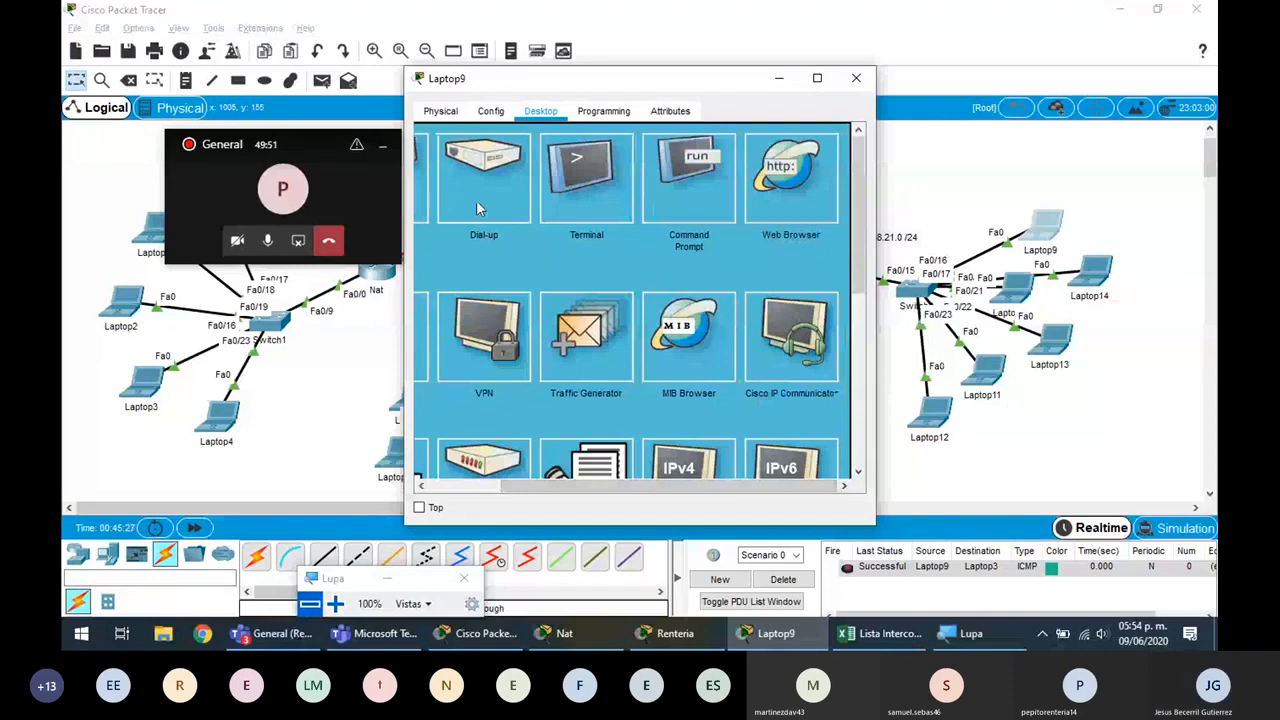
click(790, 175)
text(ww)
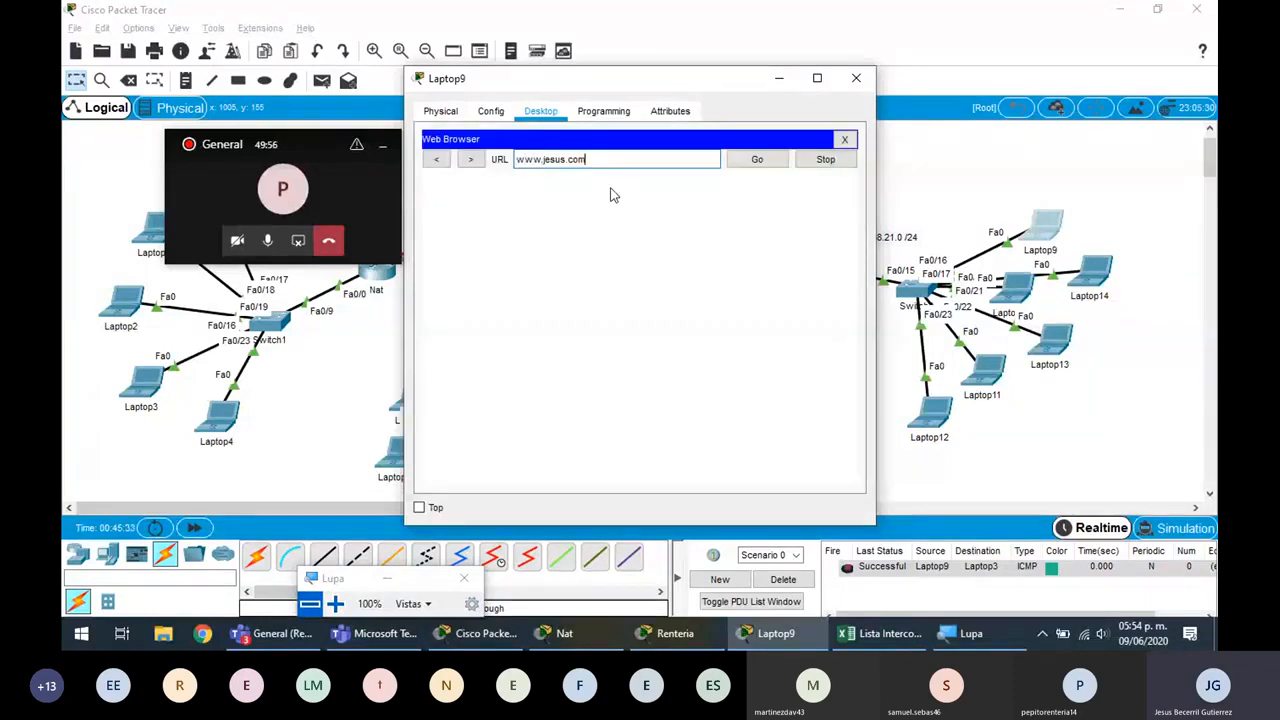
text(w.jesus.com)
key(Return)
drag(571, 188, 644, 363)
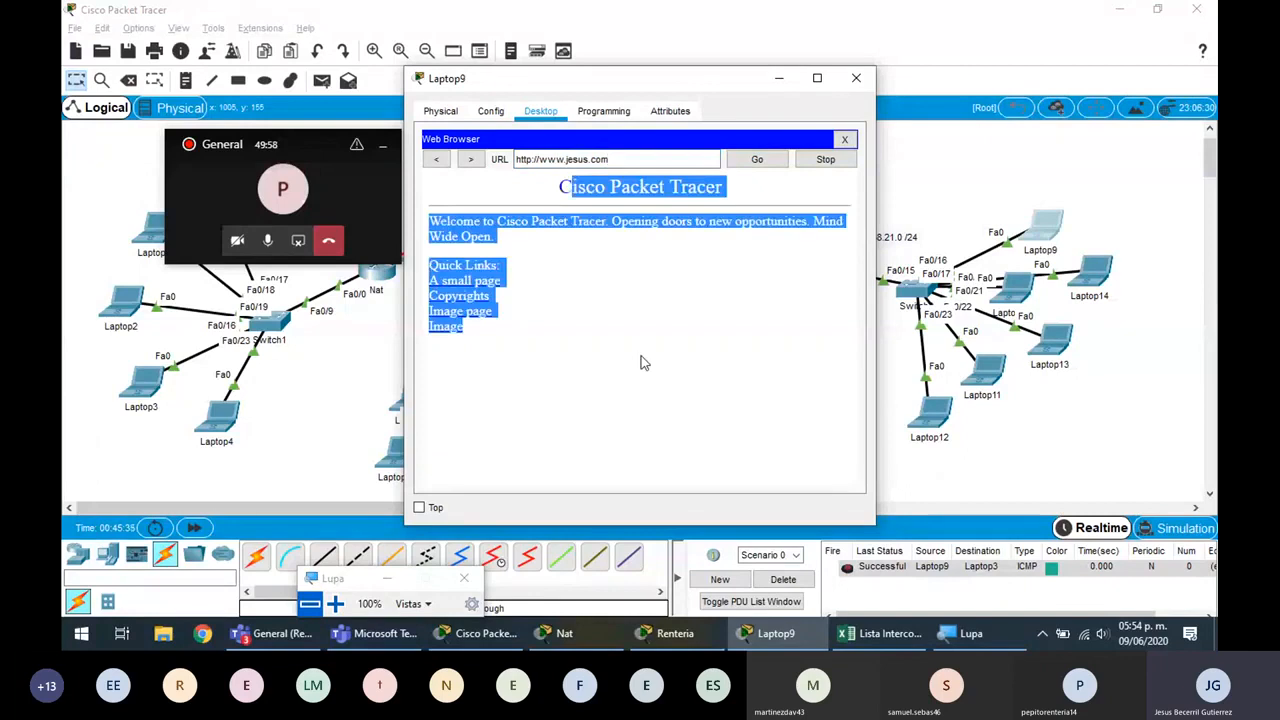
click(644, 363)
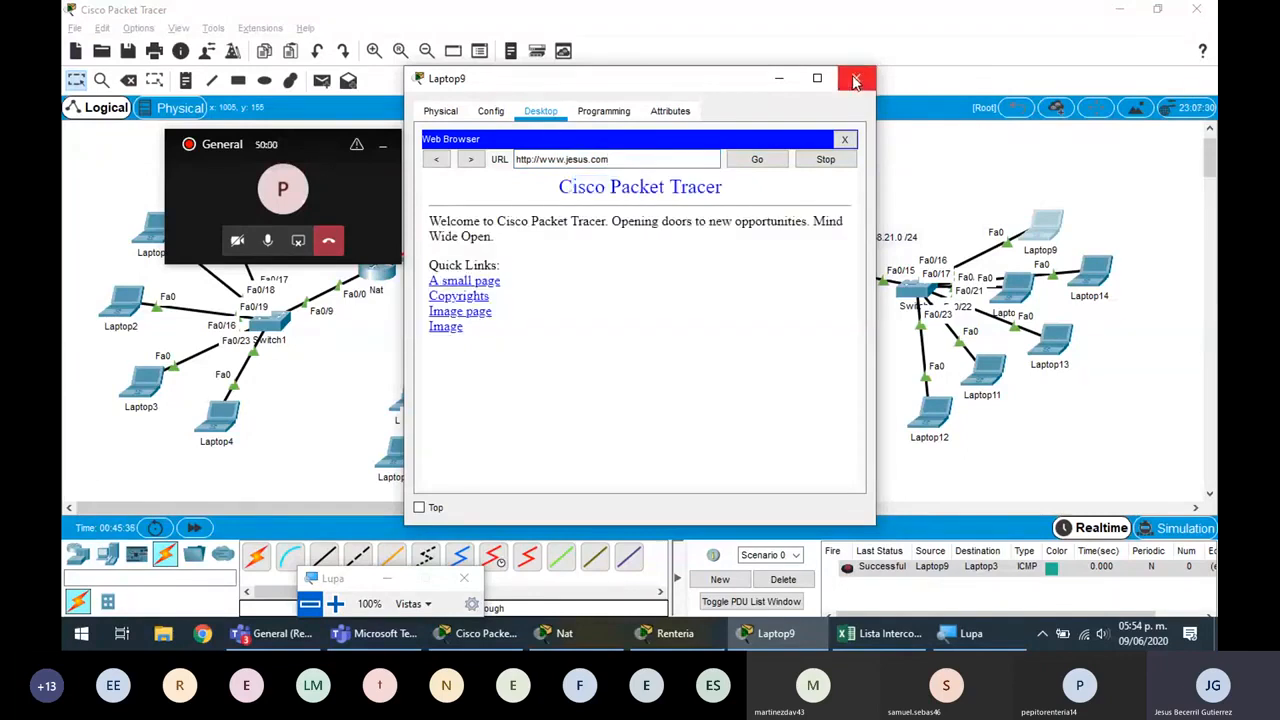
click(854, 79)
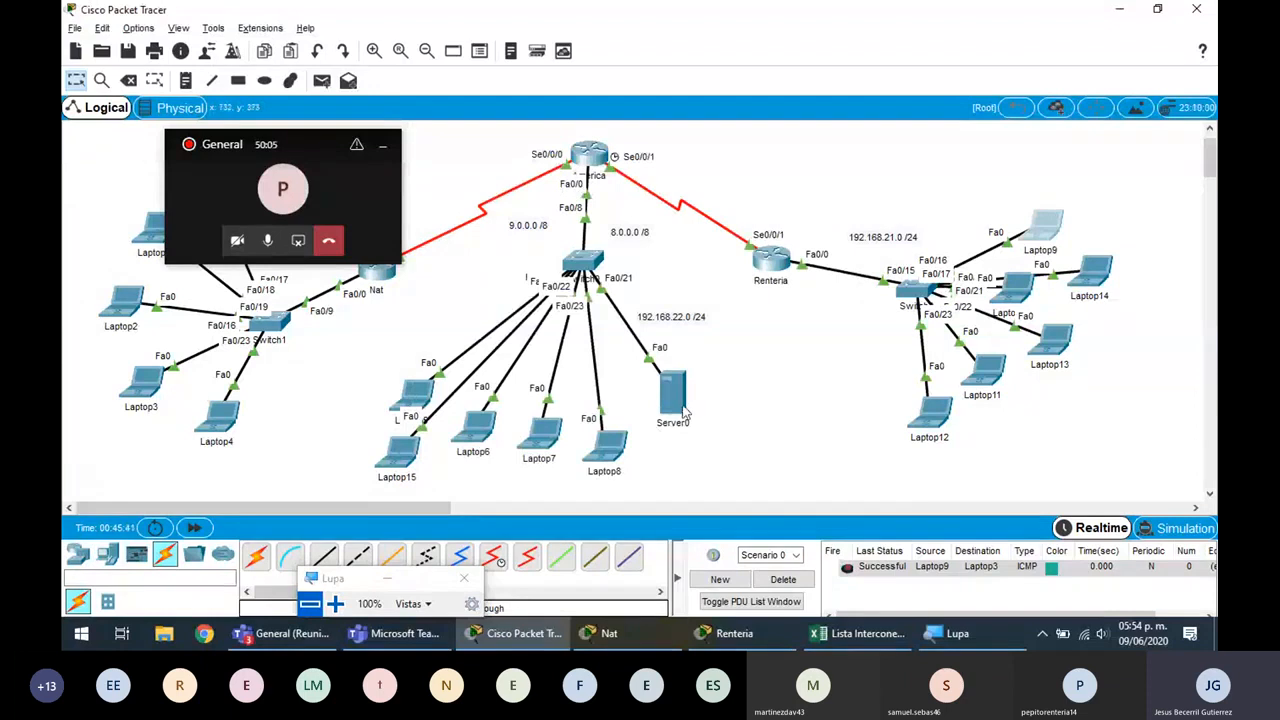
mouse_move(685, 410)
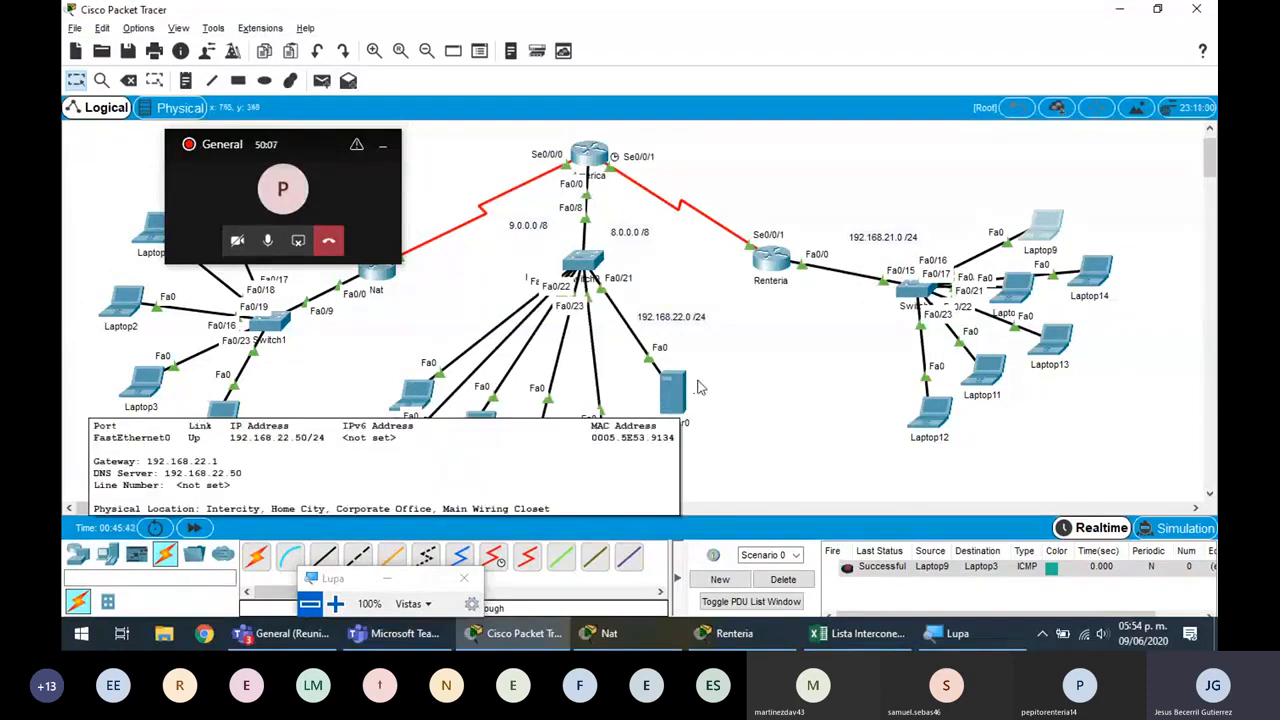
- Set Laptop14 and Laptop10 to obtain their IP configuration by DHCP
click(1084, 272)
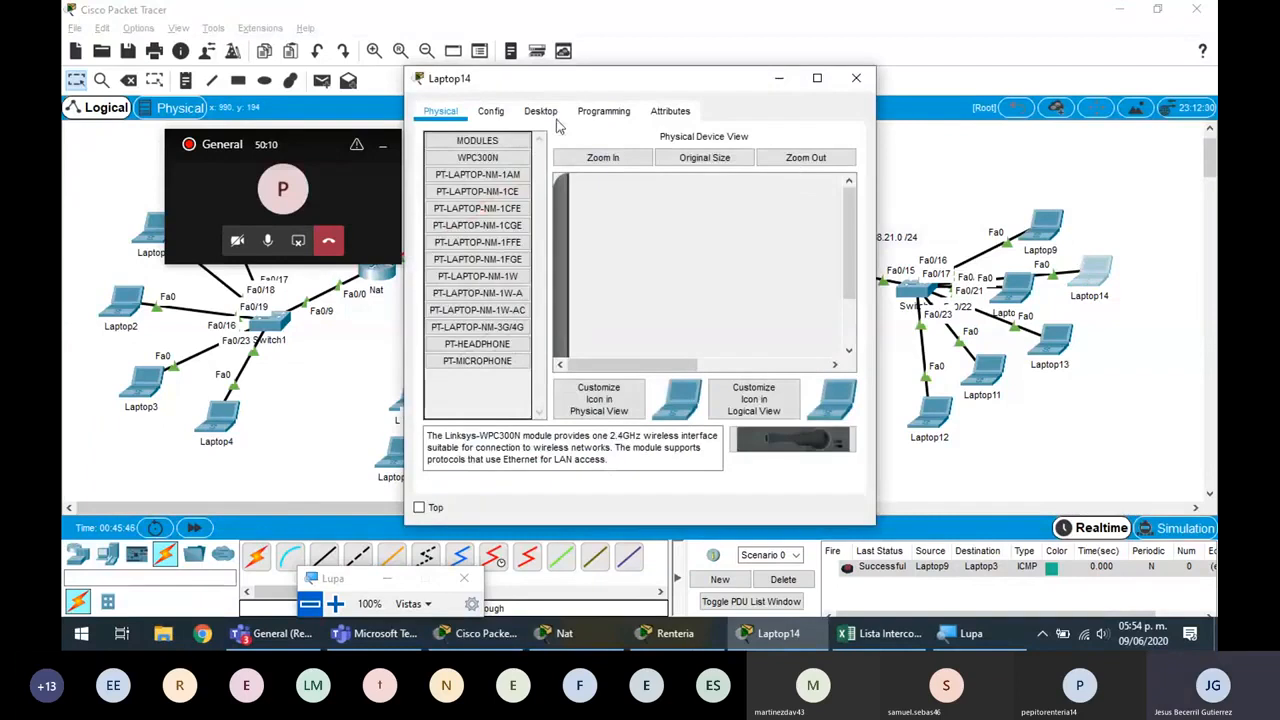
click(540, 111)
click(466, 178)
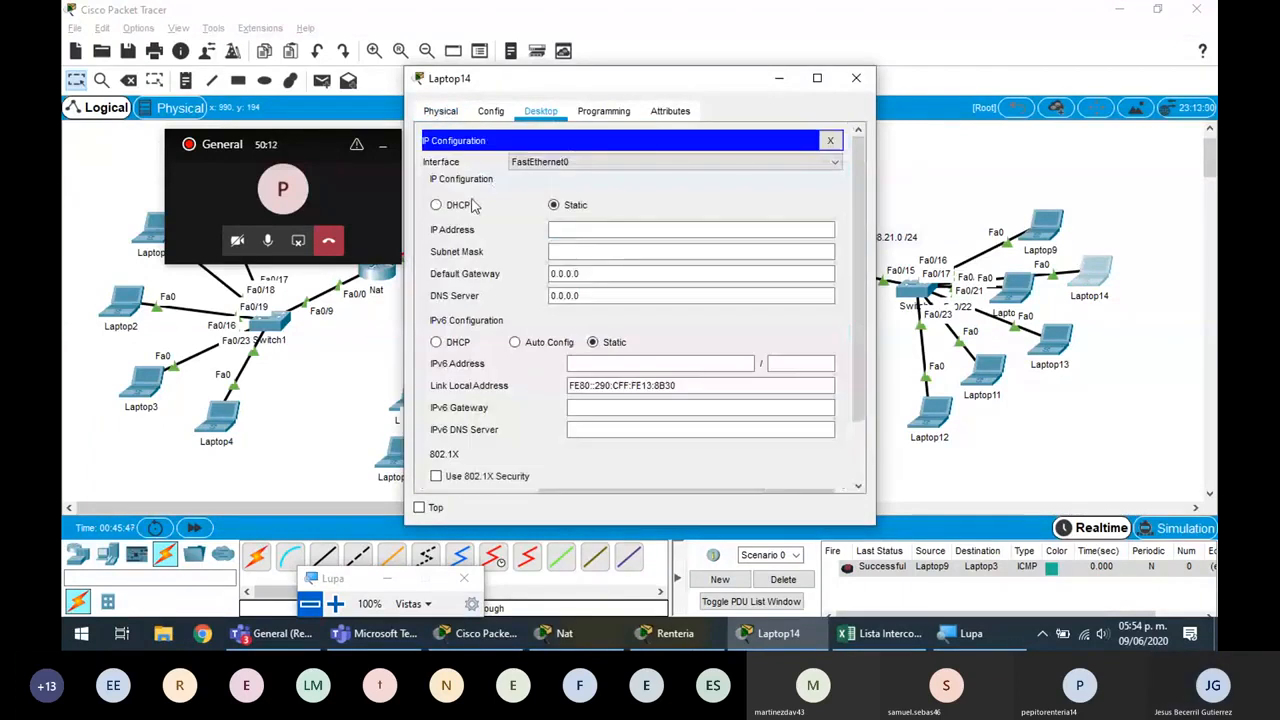
click(436, 204)
click(856, 79)
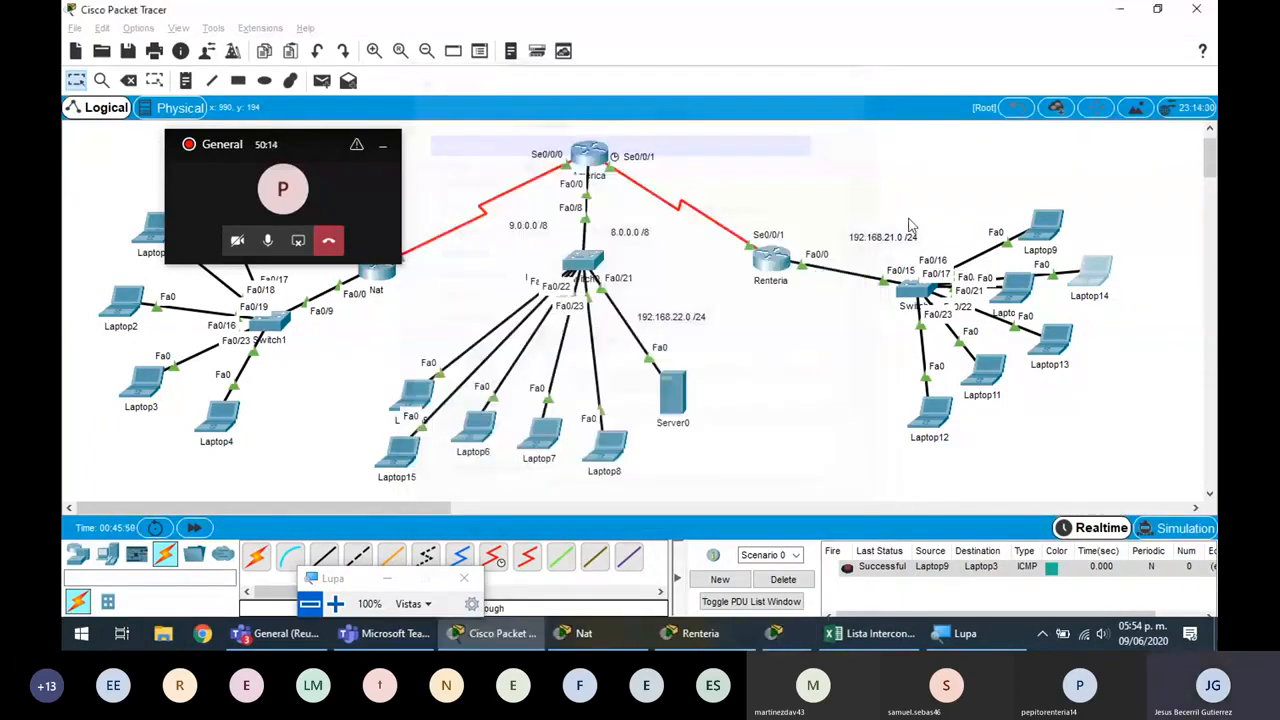
click(585, 133)
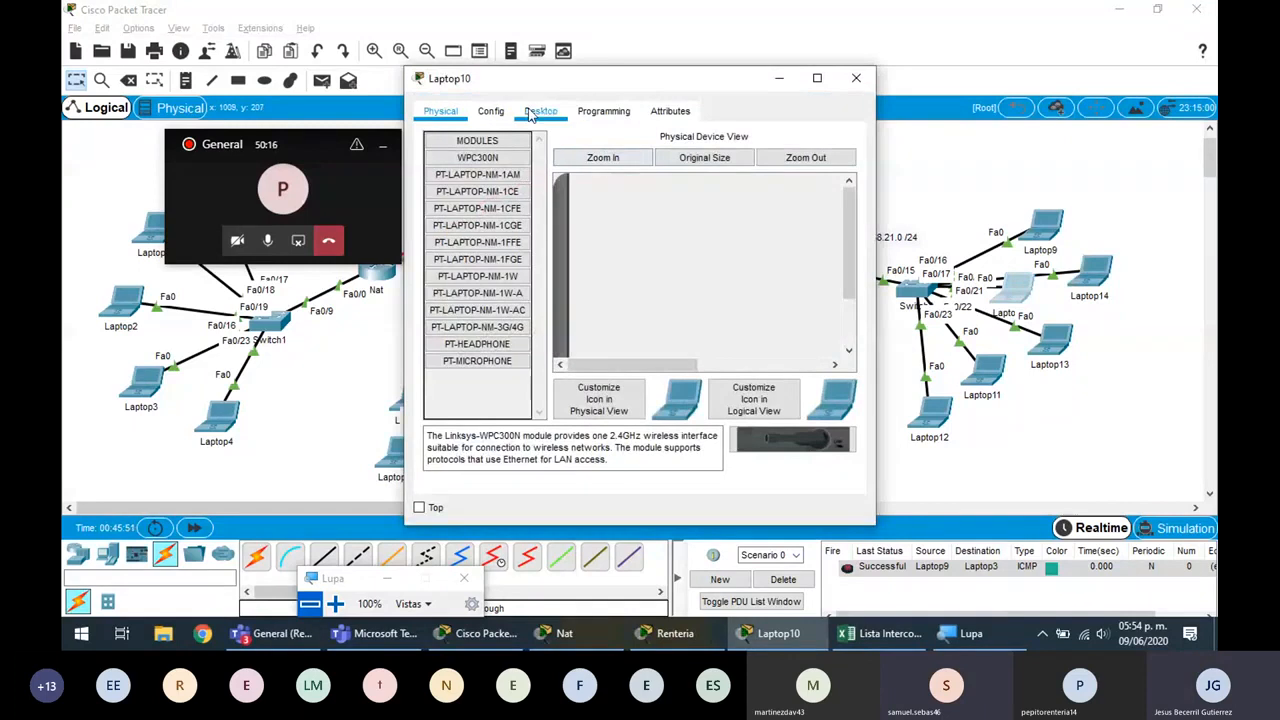
click(540, 111)
click(436, 204)
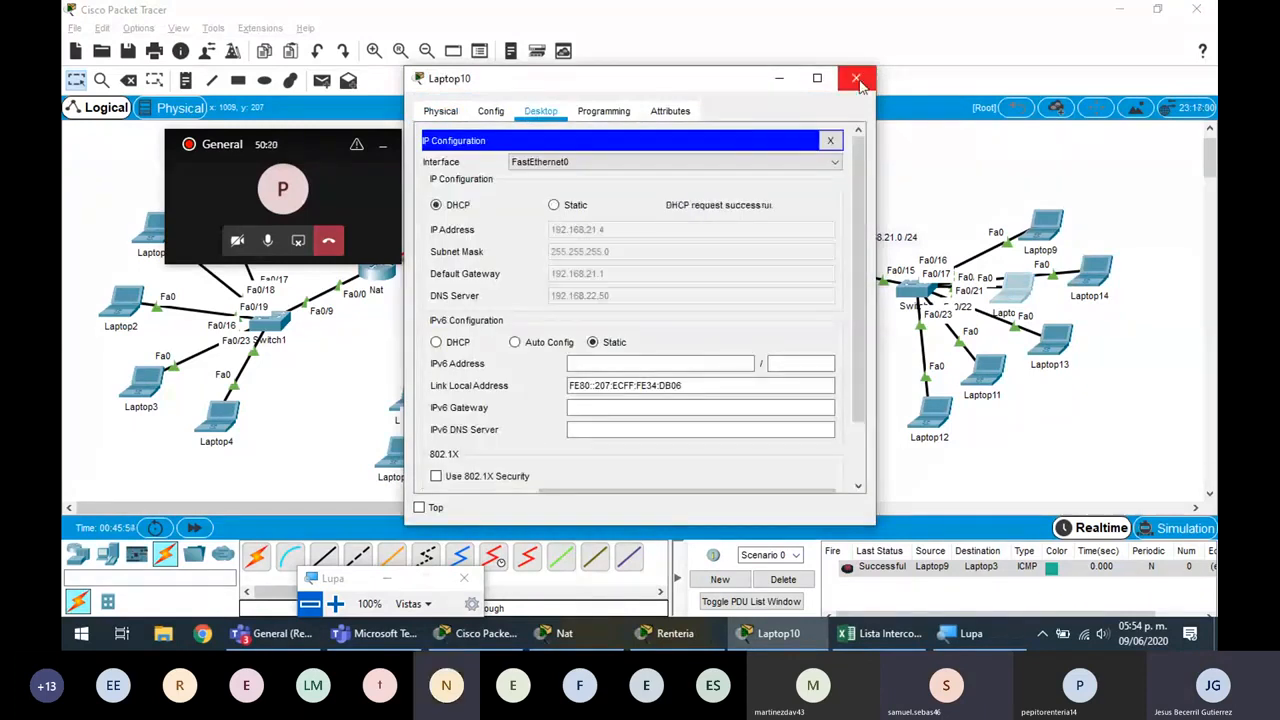
click(856, 79)
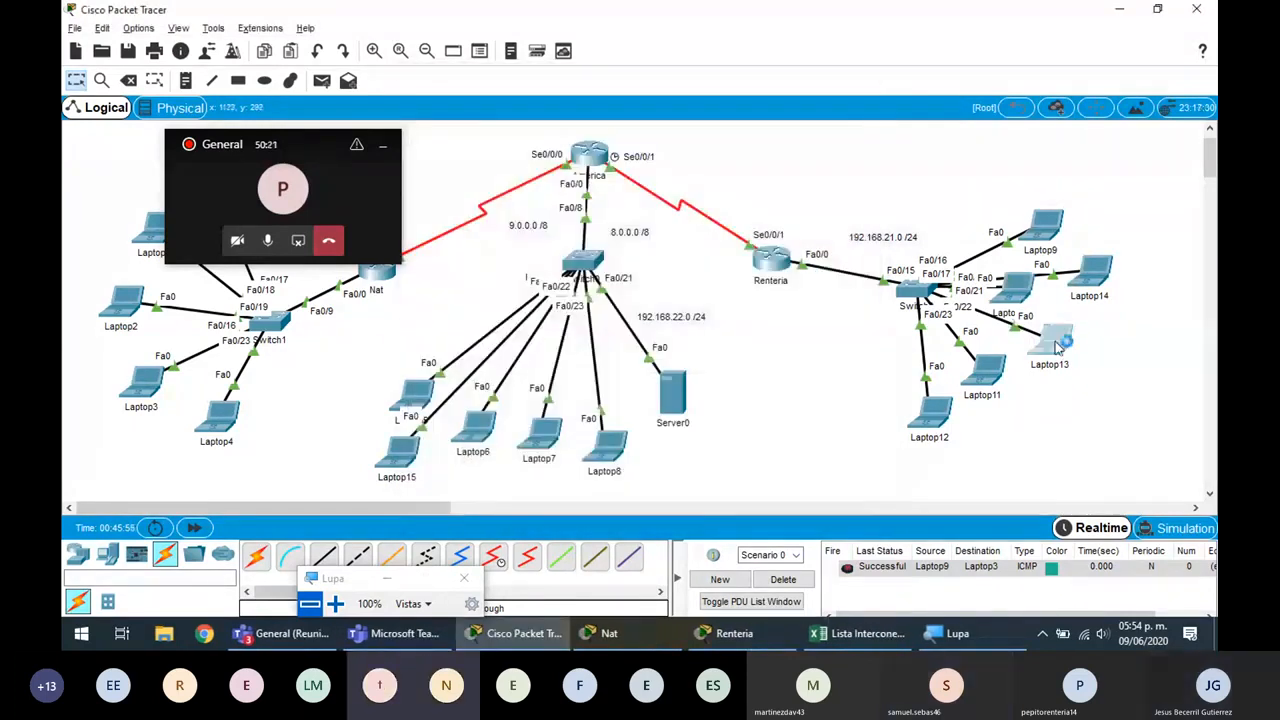
- Set Laptop13 and Laptop11 to obtain their IP configuration by DHCP
click(1049, 340)
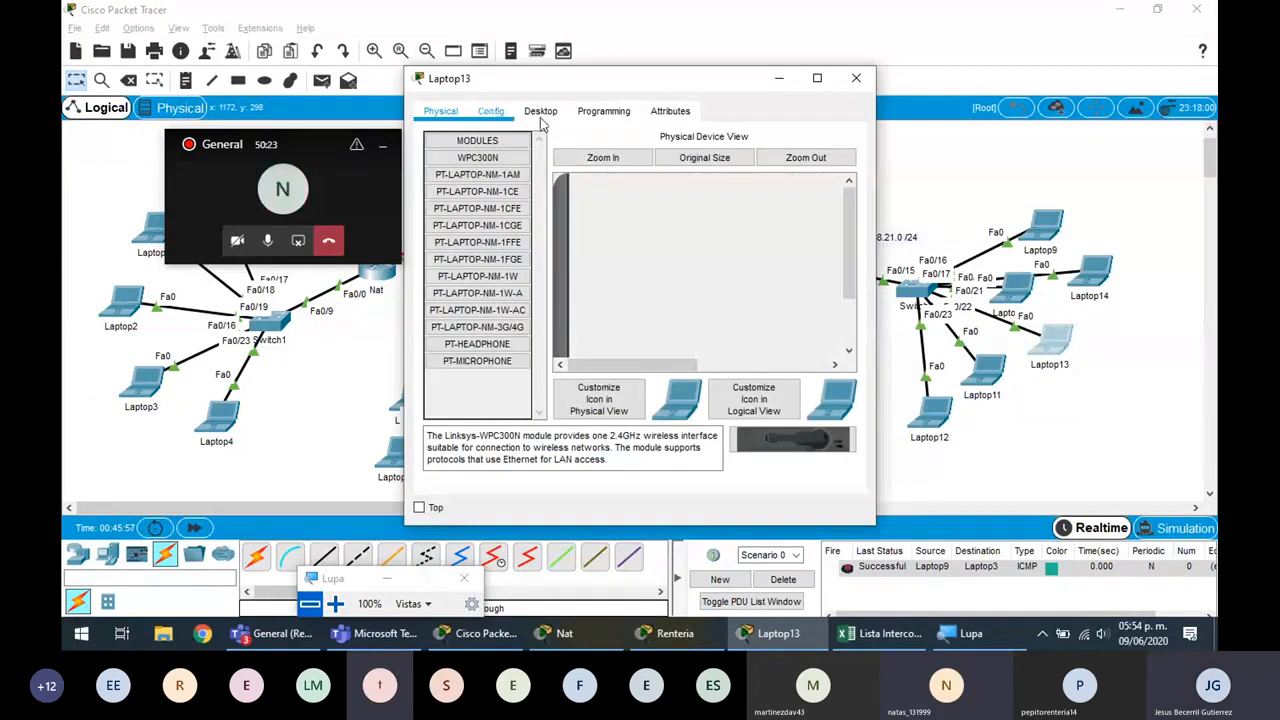
click(540, 111)
click(436, 204)
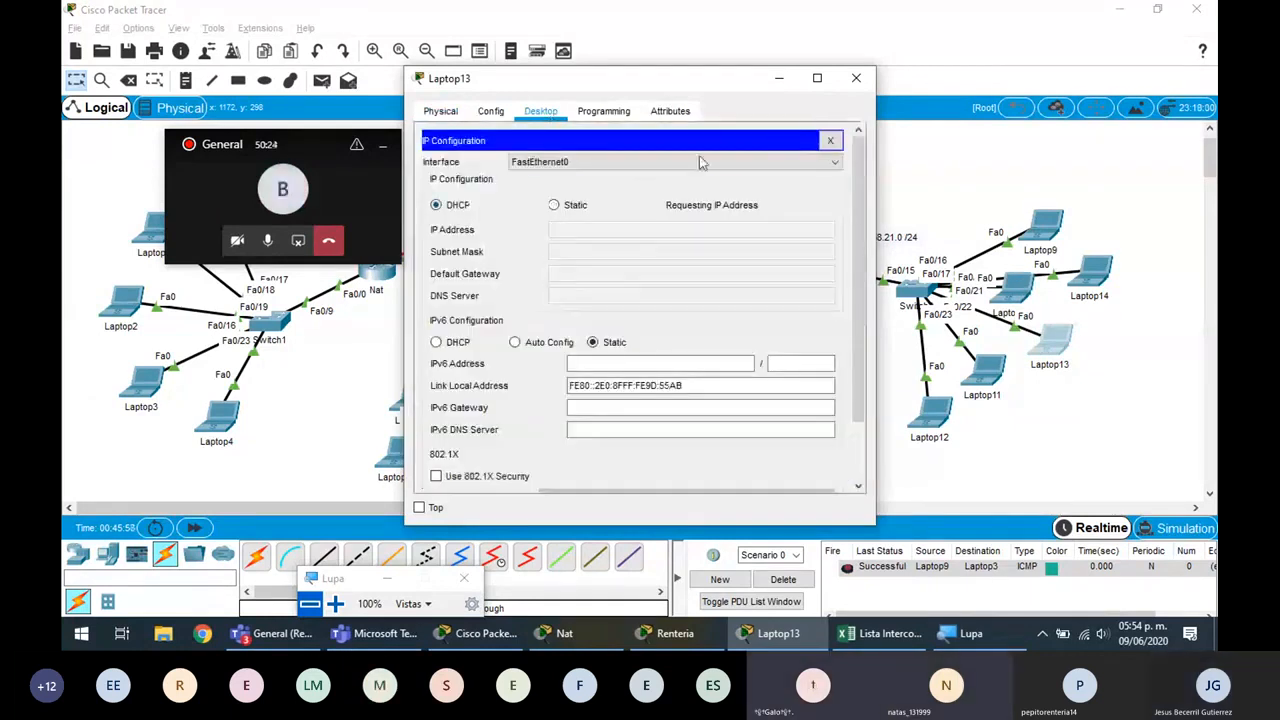
click(864, 80)
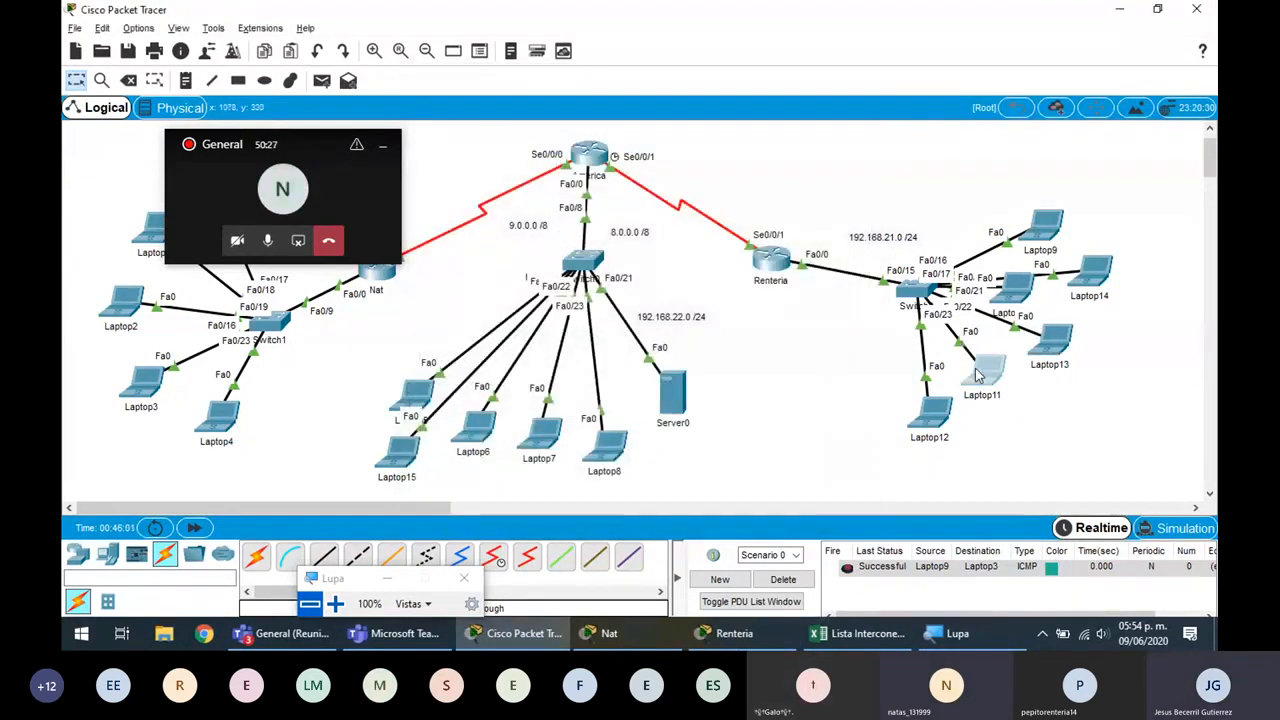
click(978, 375)
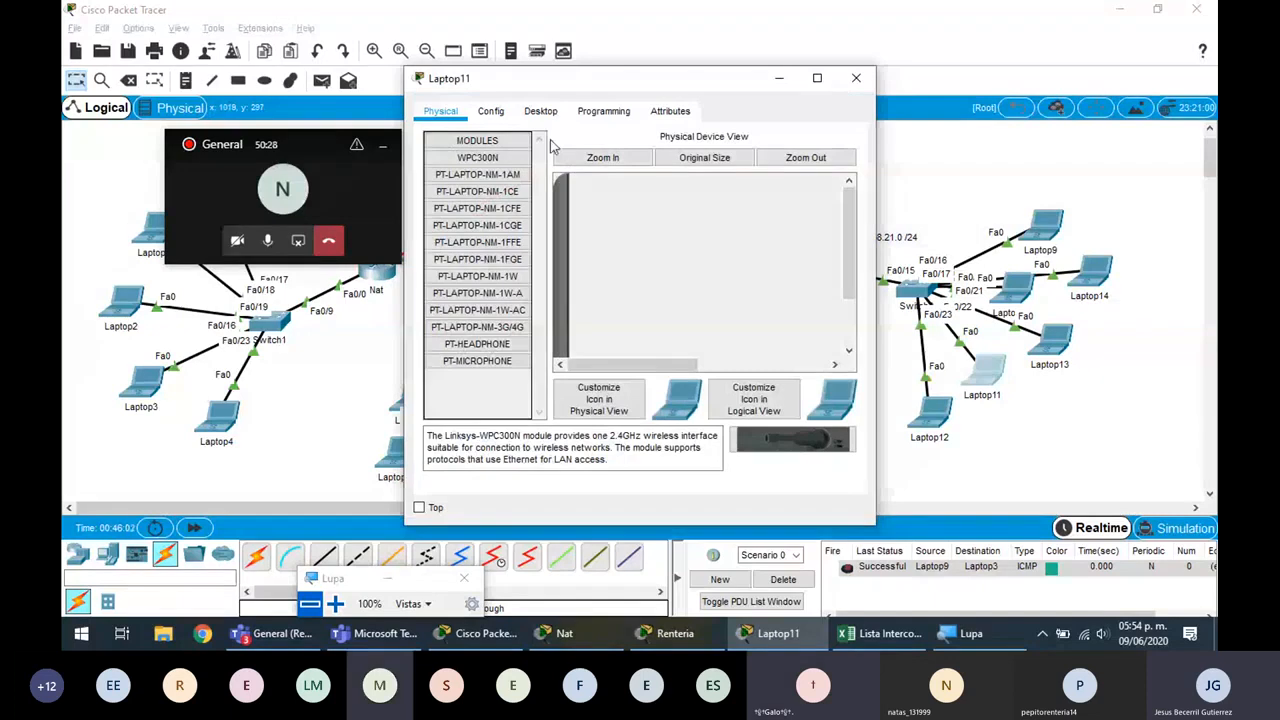
click(540, 111)
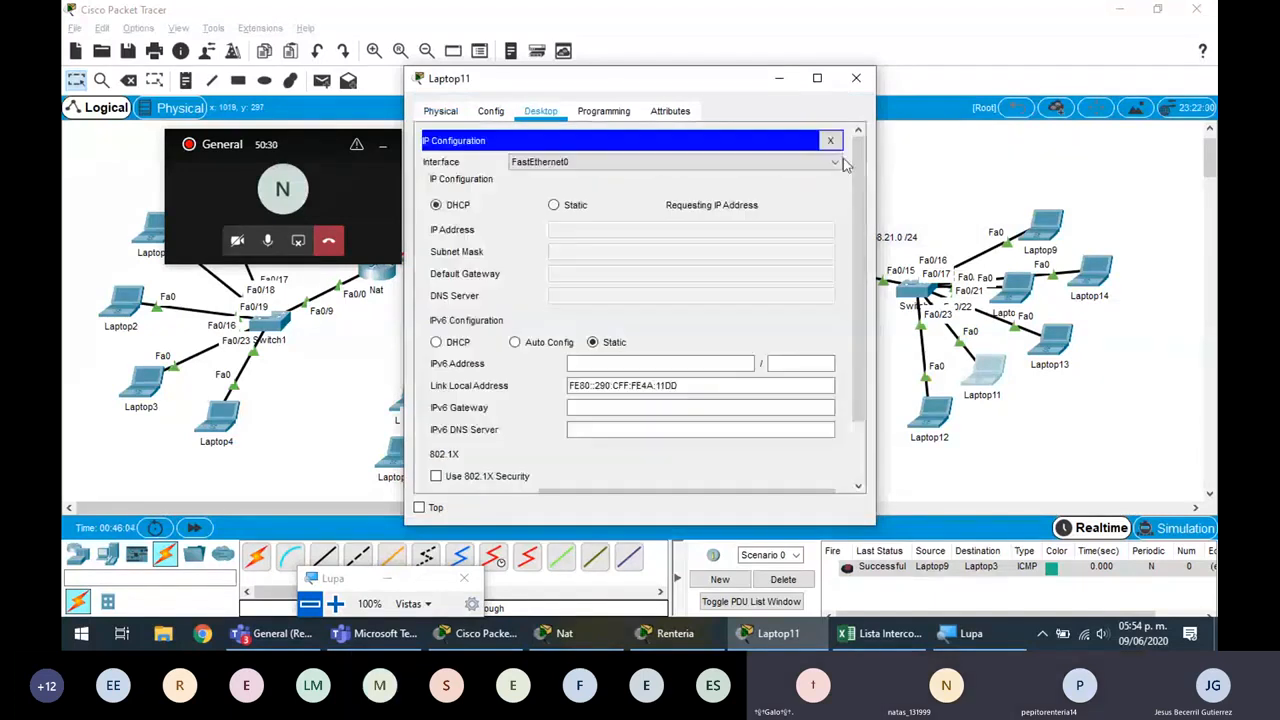
click(856, 77)
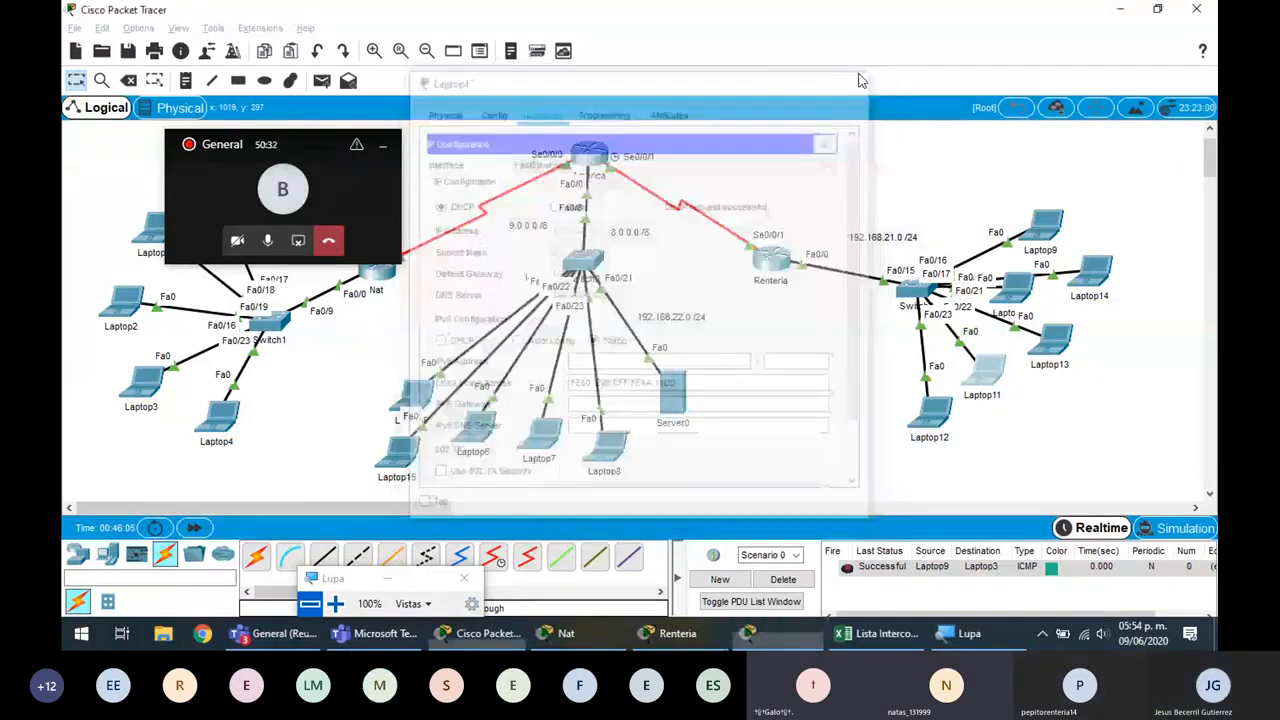
- Set Laptop12 to obtain its IP configuration by DHCP and switch to the Microsoft Teams meeting window
click(925, 410)
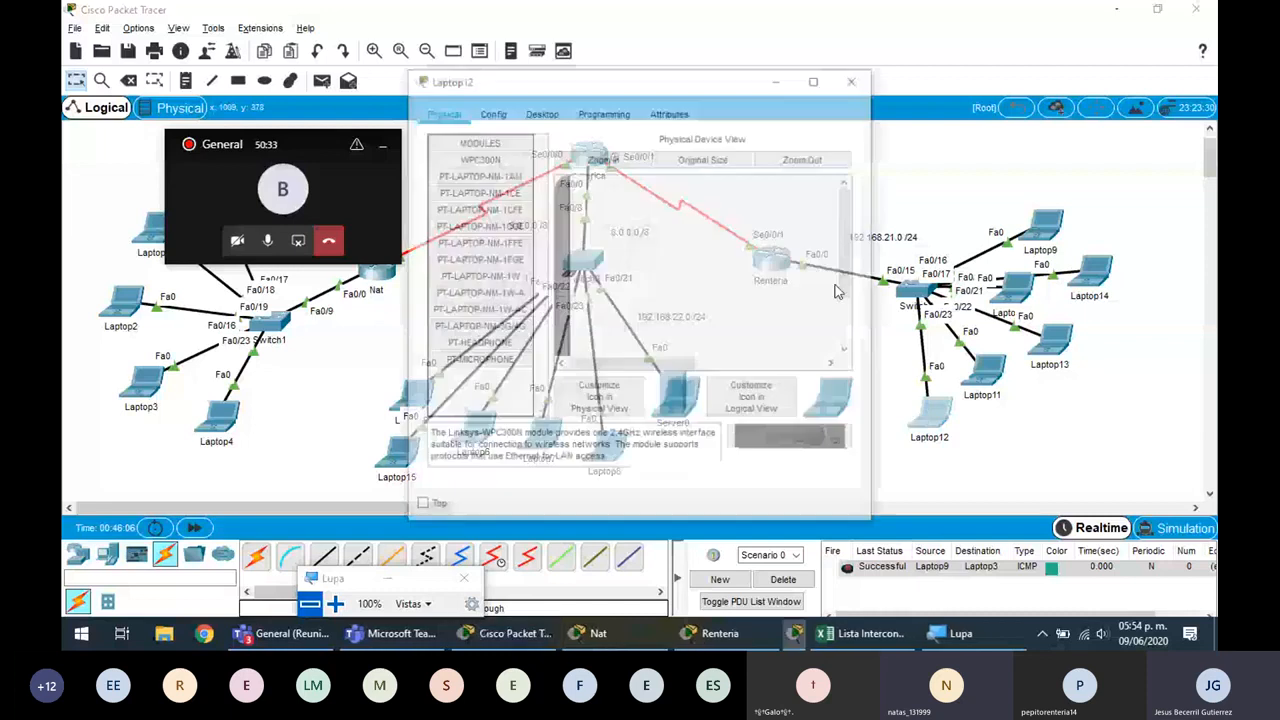
click(540, 111)
click(471, 180)
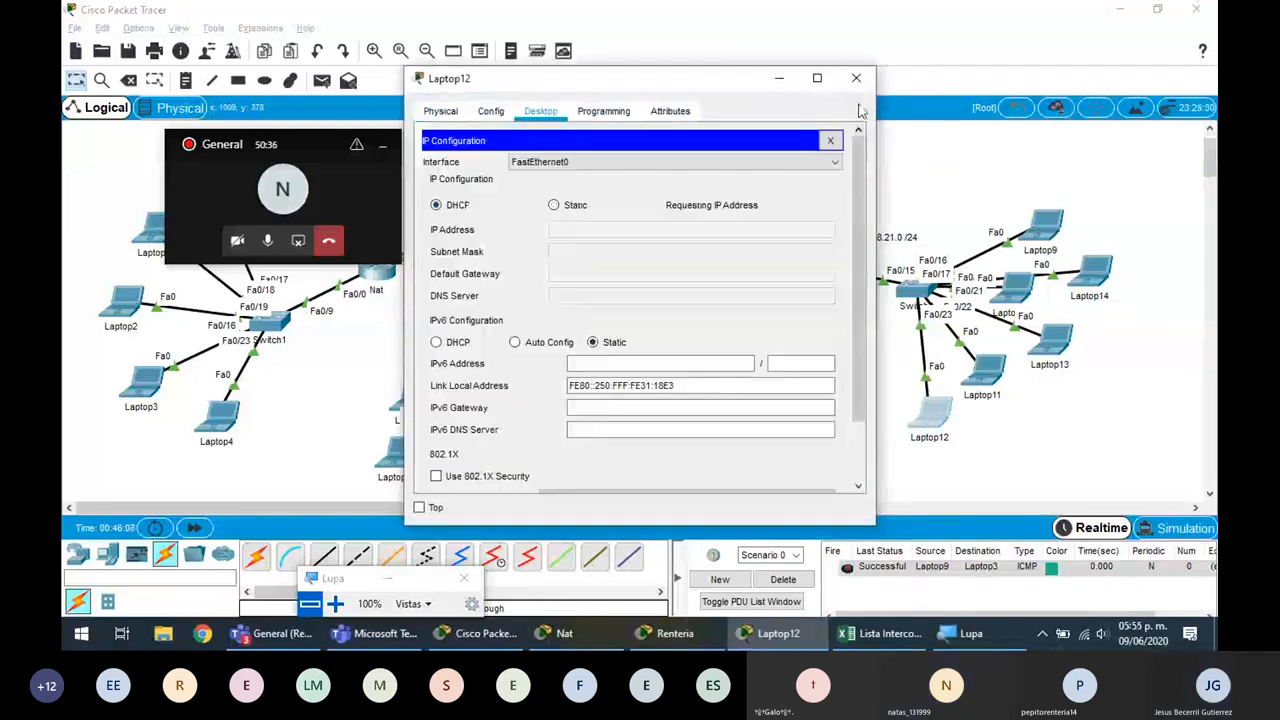
click(846, 88)
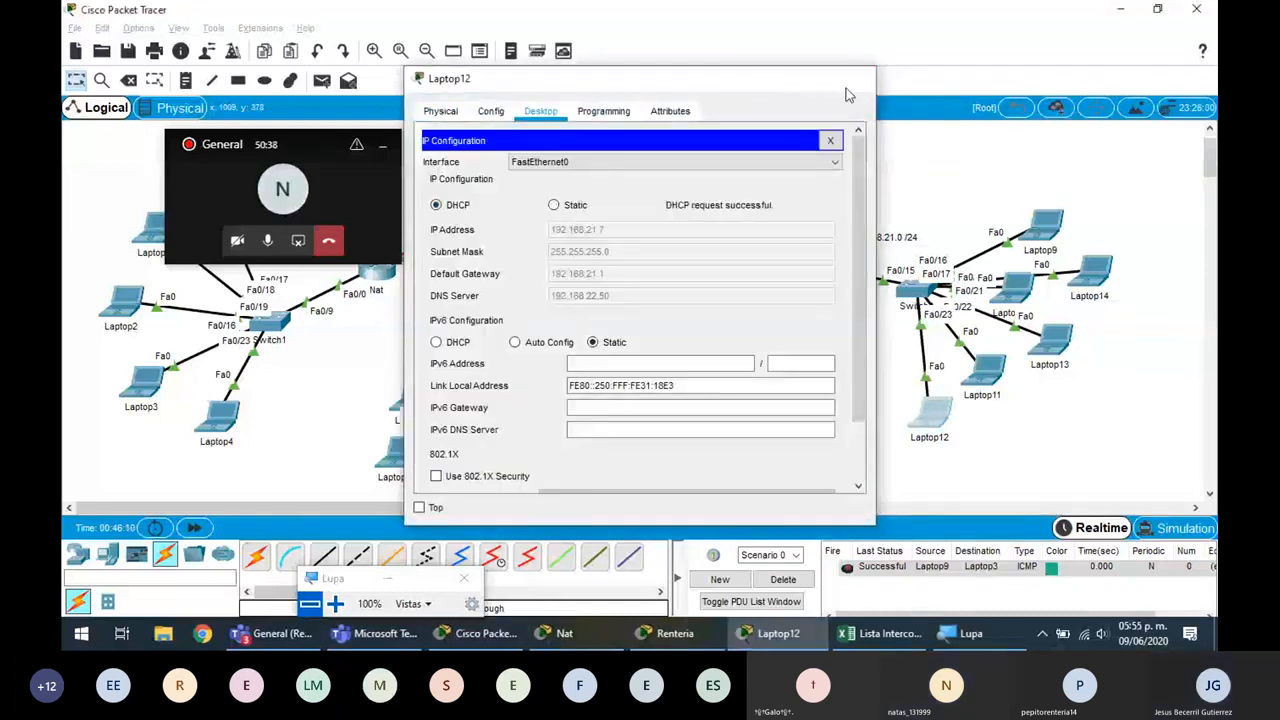
click(371, 183)
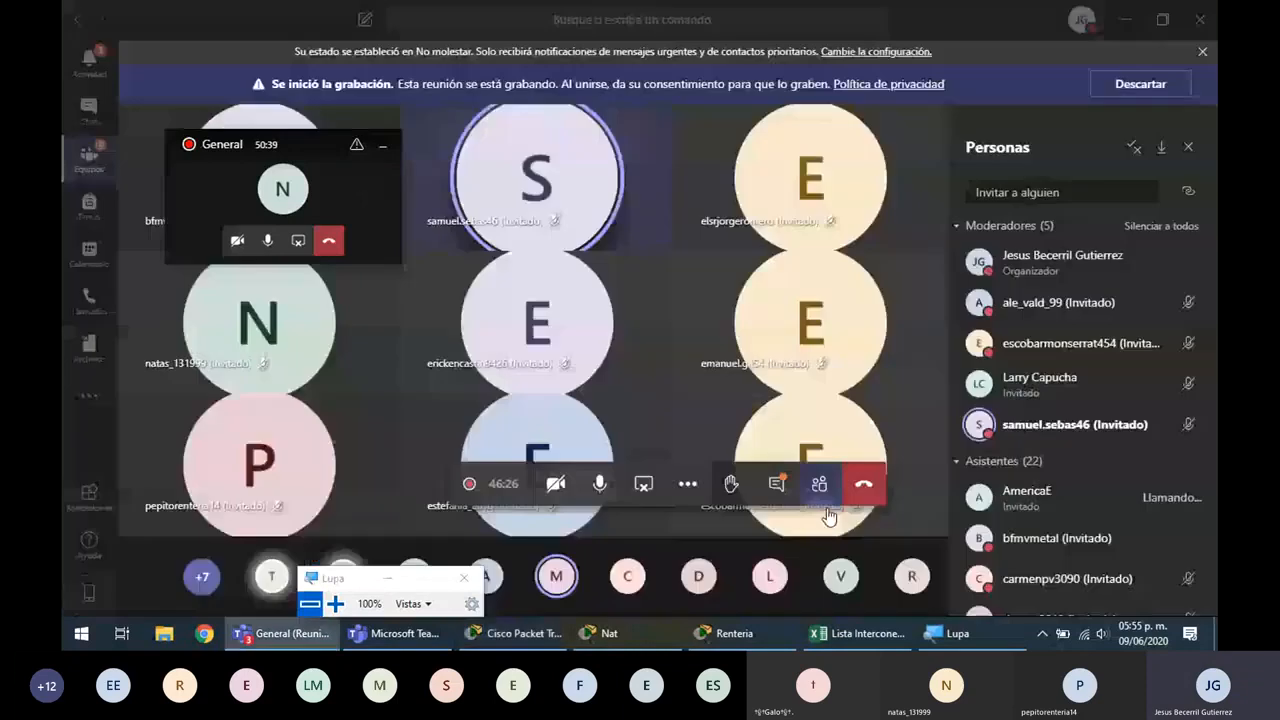